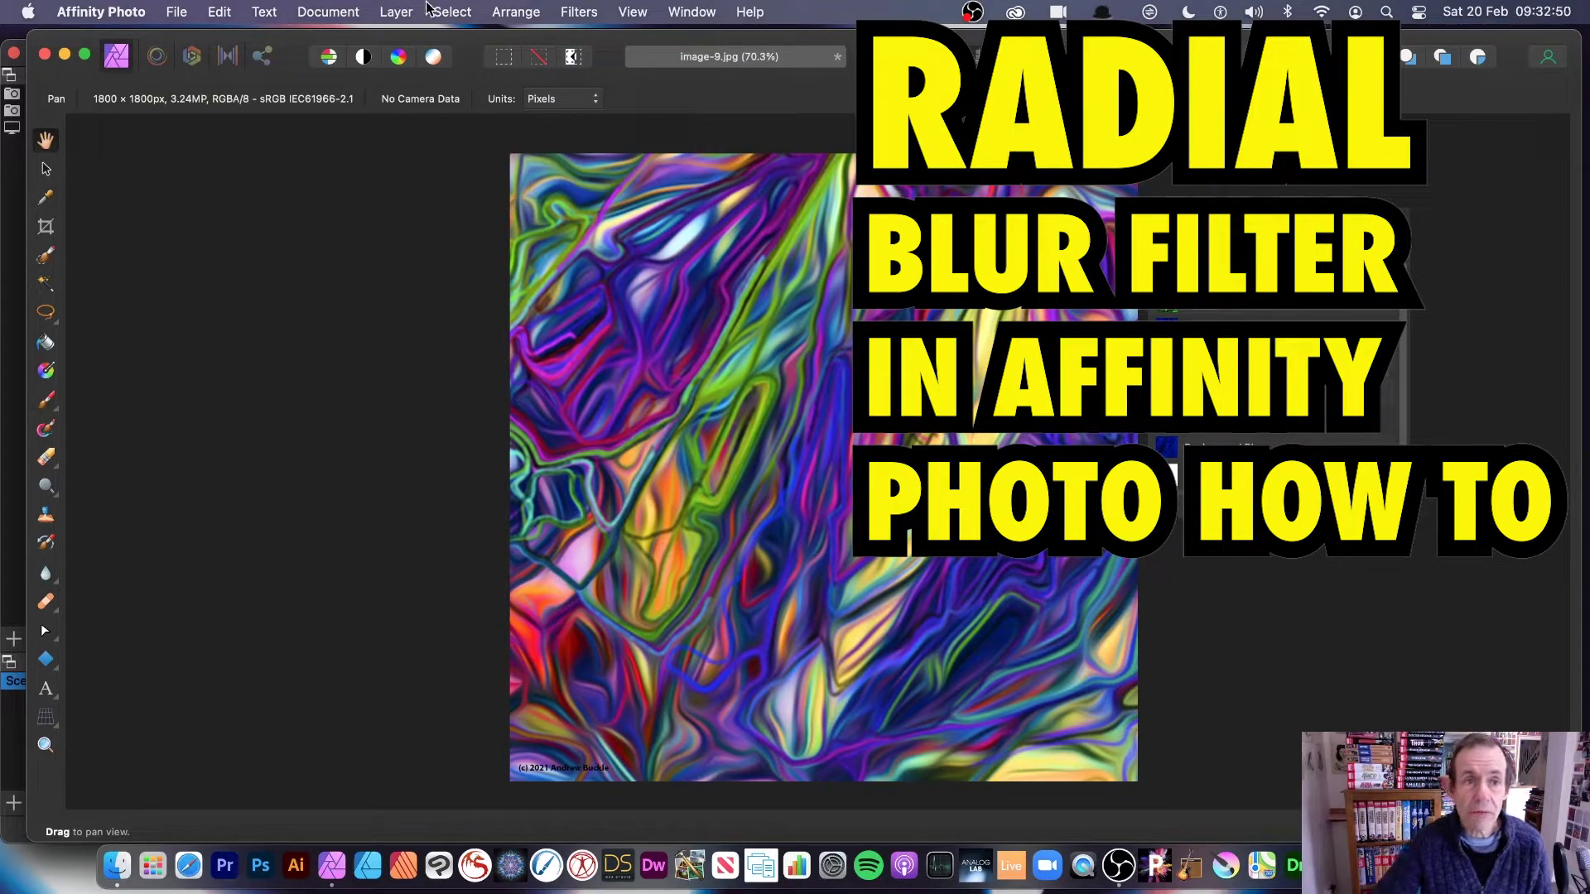
# Browse the Layer menu, then bring up the Filters > Blur list pointing at Radial Blur.
pyautogui.click(452, 12)
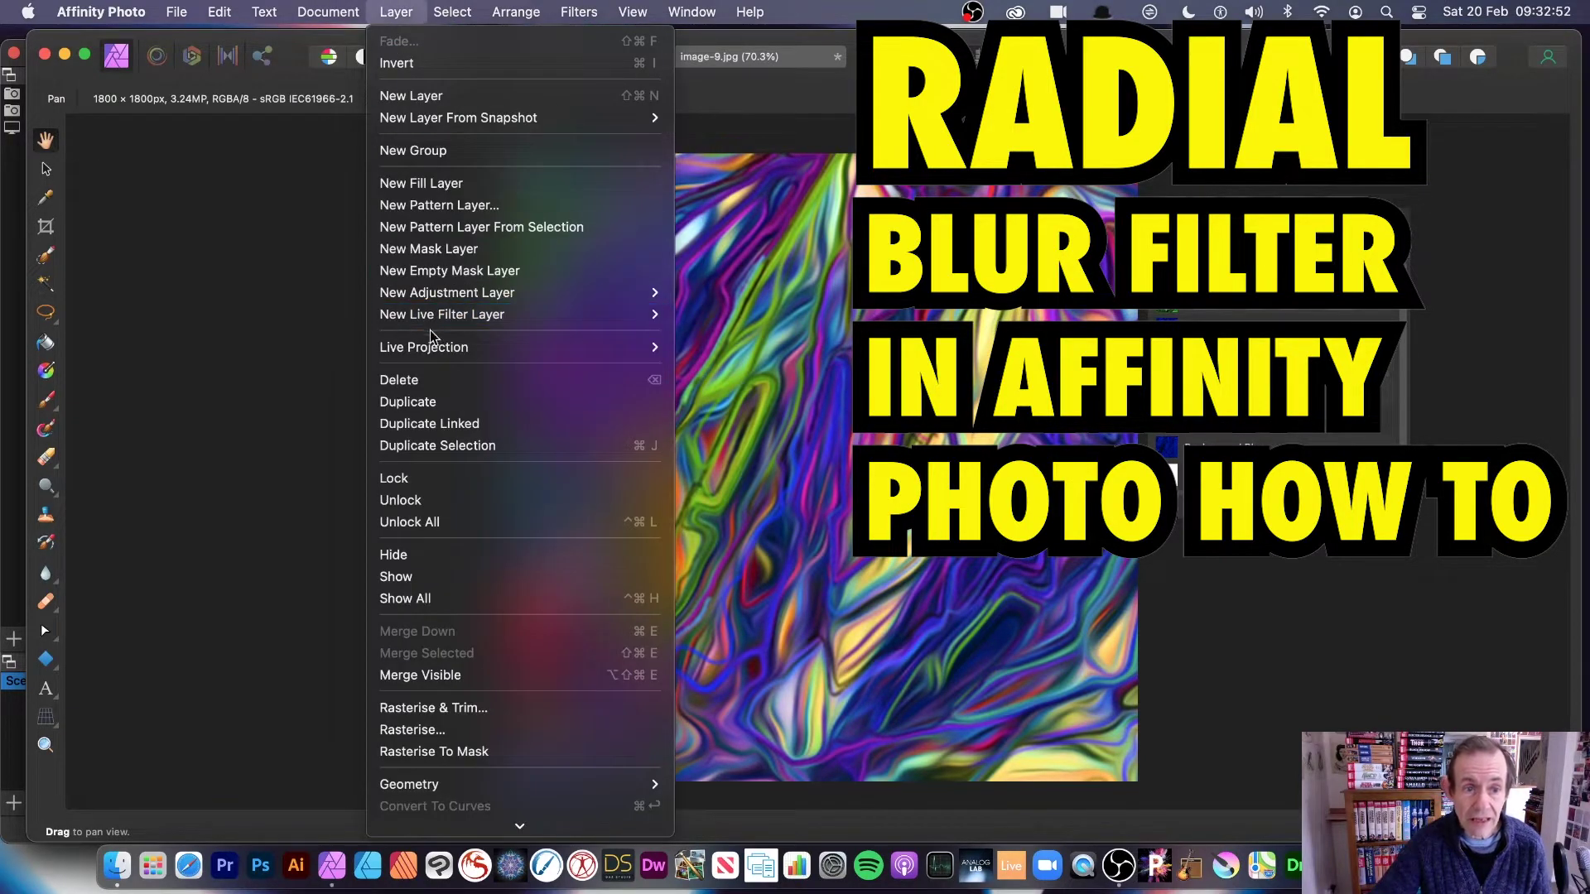
pyautogui.moveTo(465, 315)
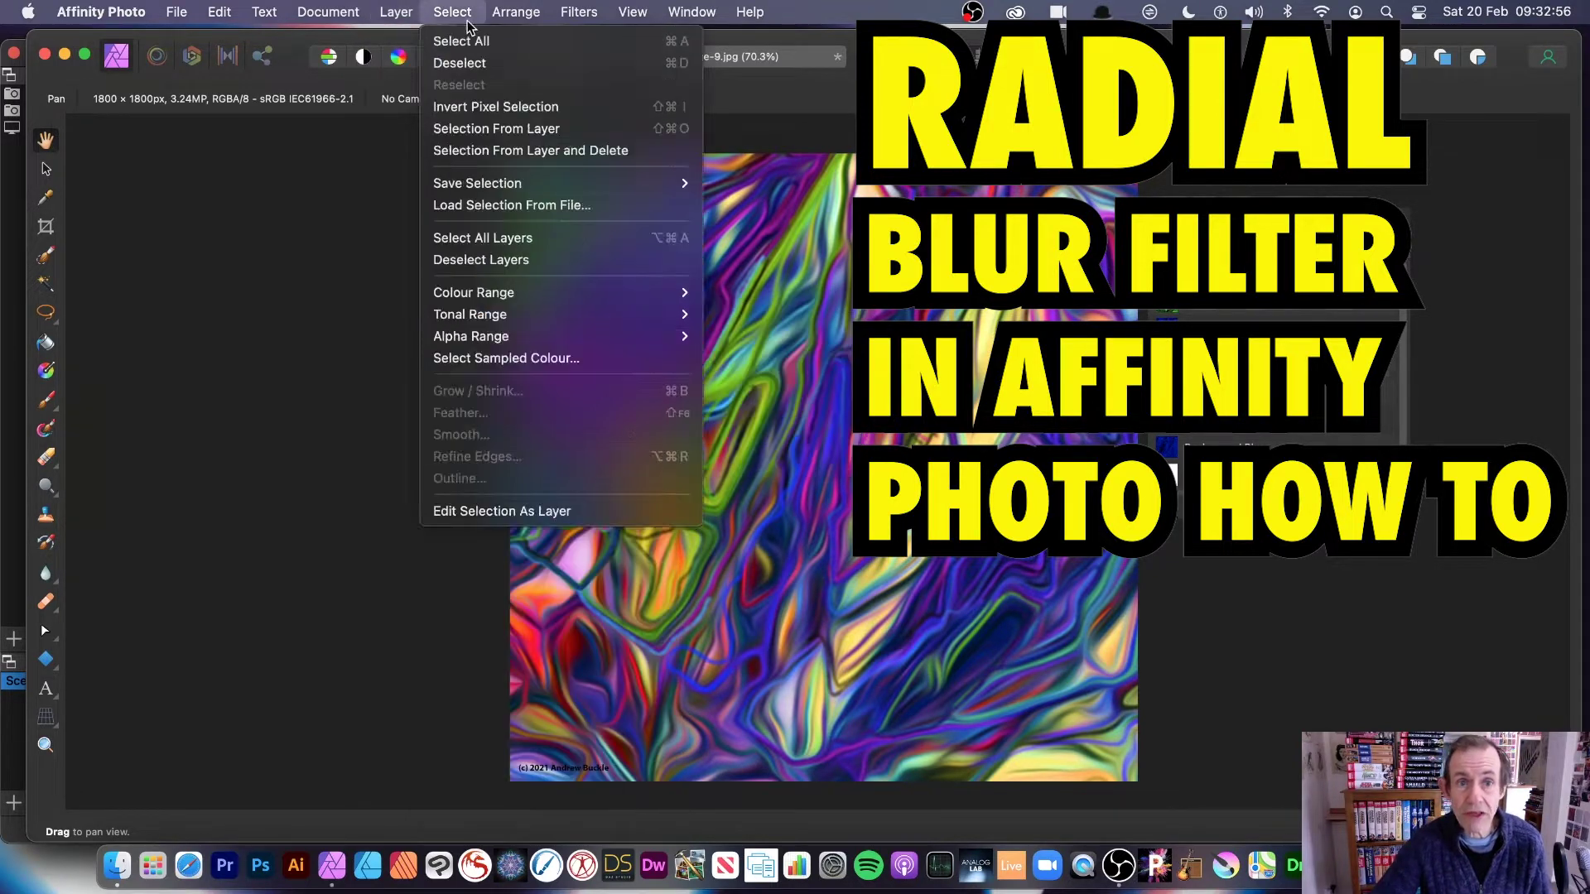
pyautogui.moveTo(568, 14)
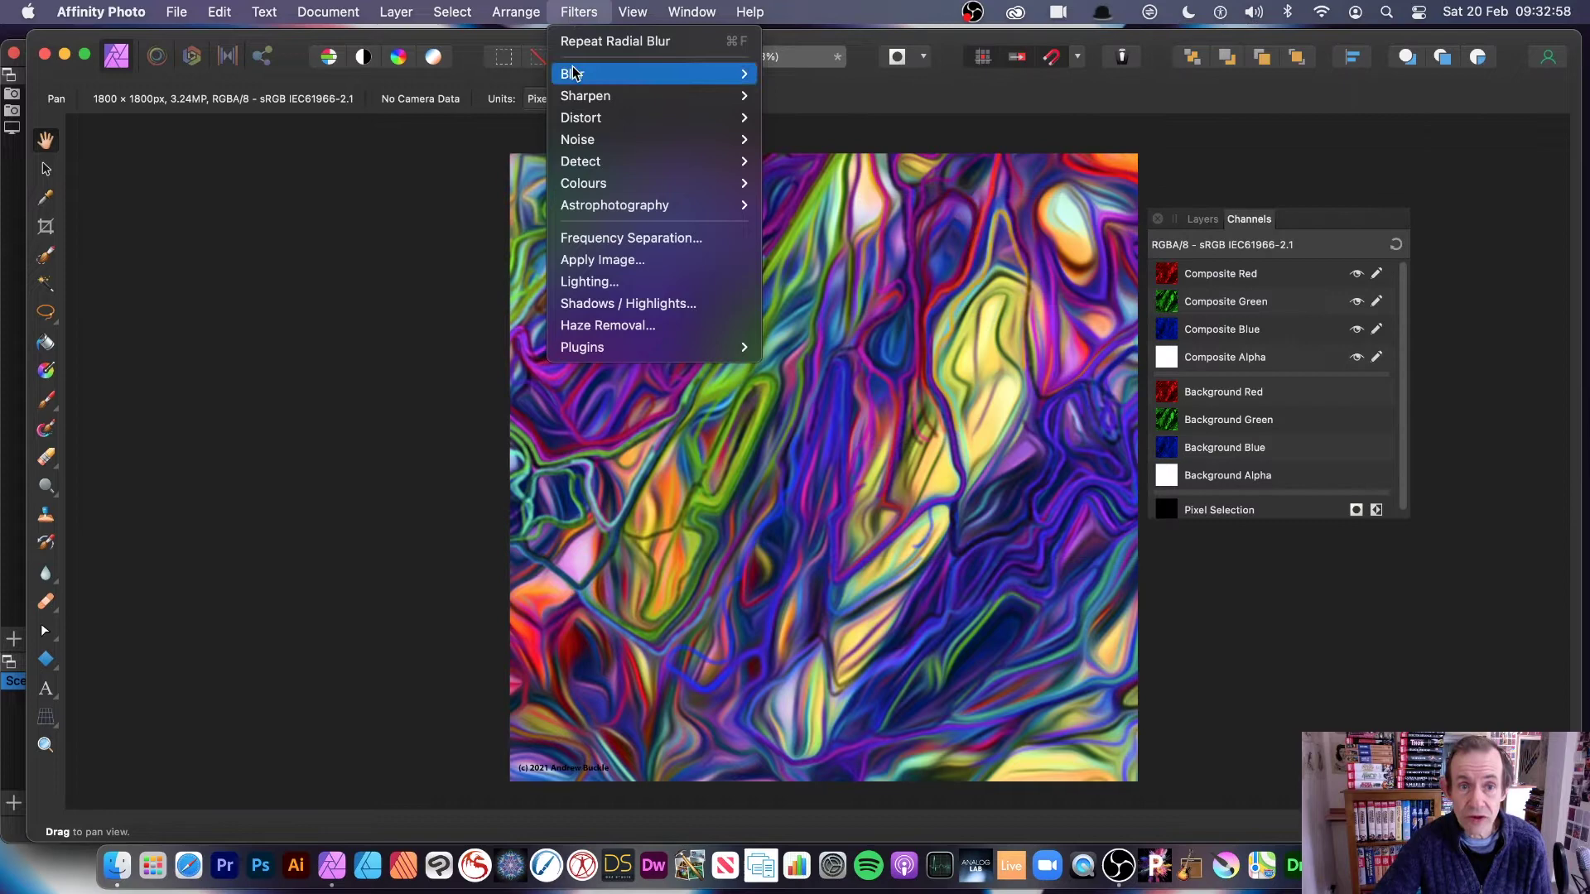
pyautogui.moveTo(574, 75)
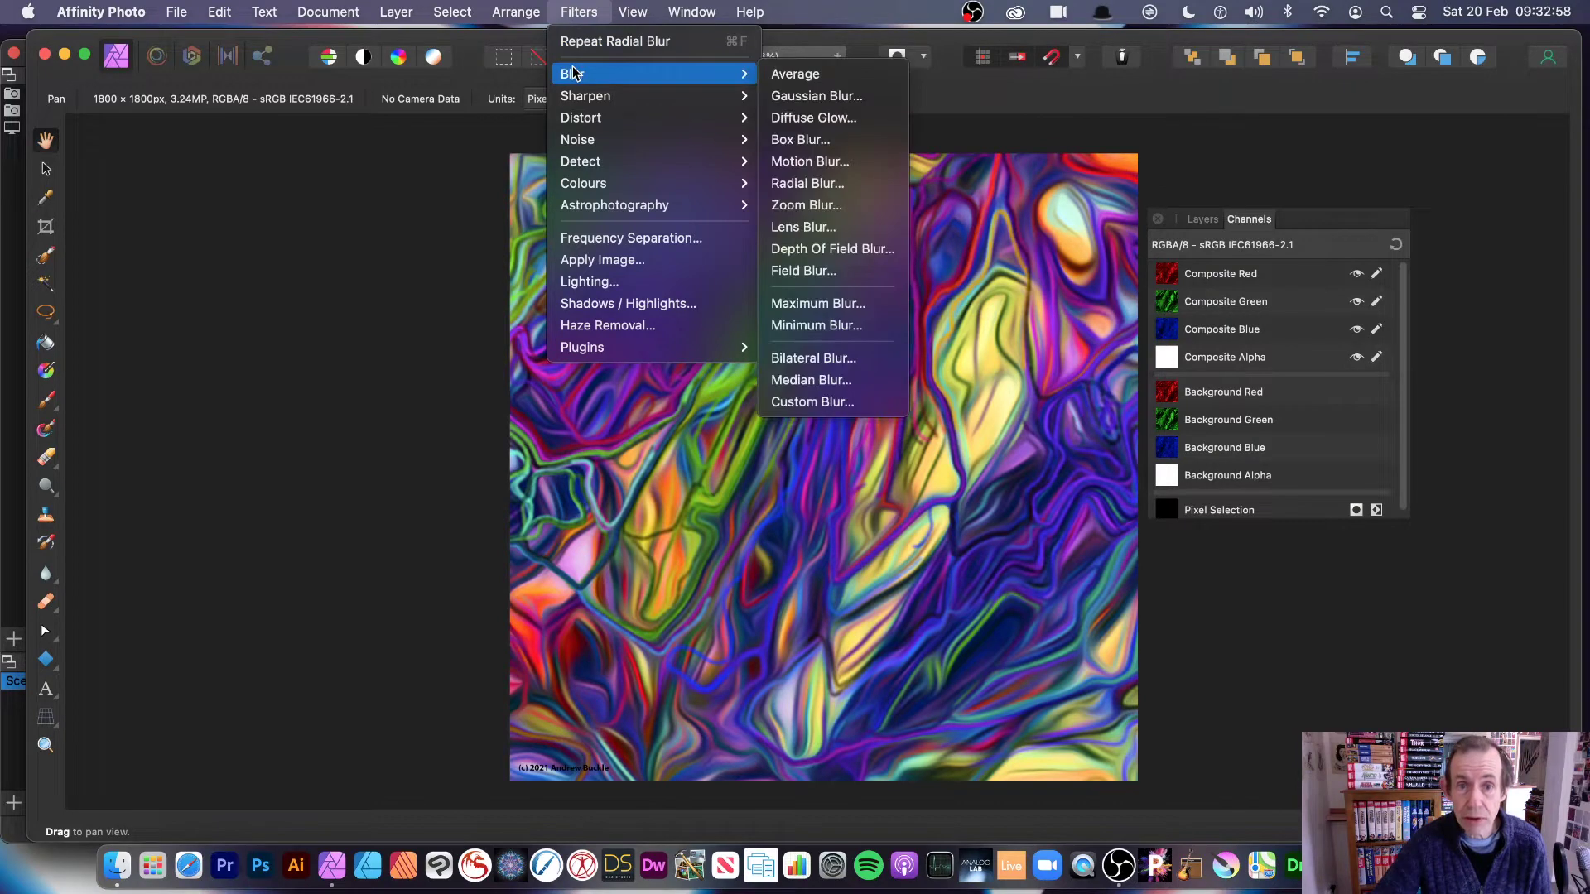
# Open Radial Blur and move its dialog from the corner onto the canvas.
pyautogui.click(824, 184)
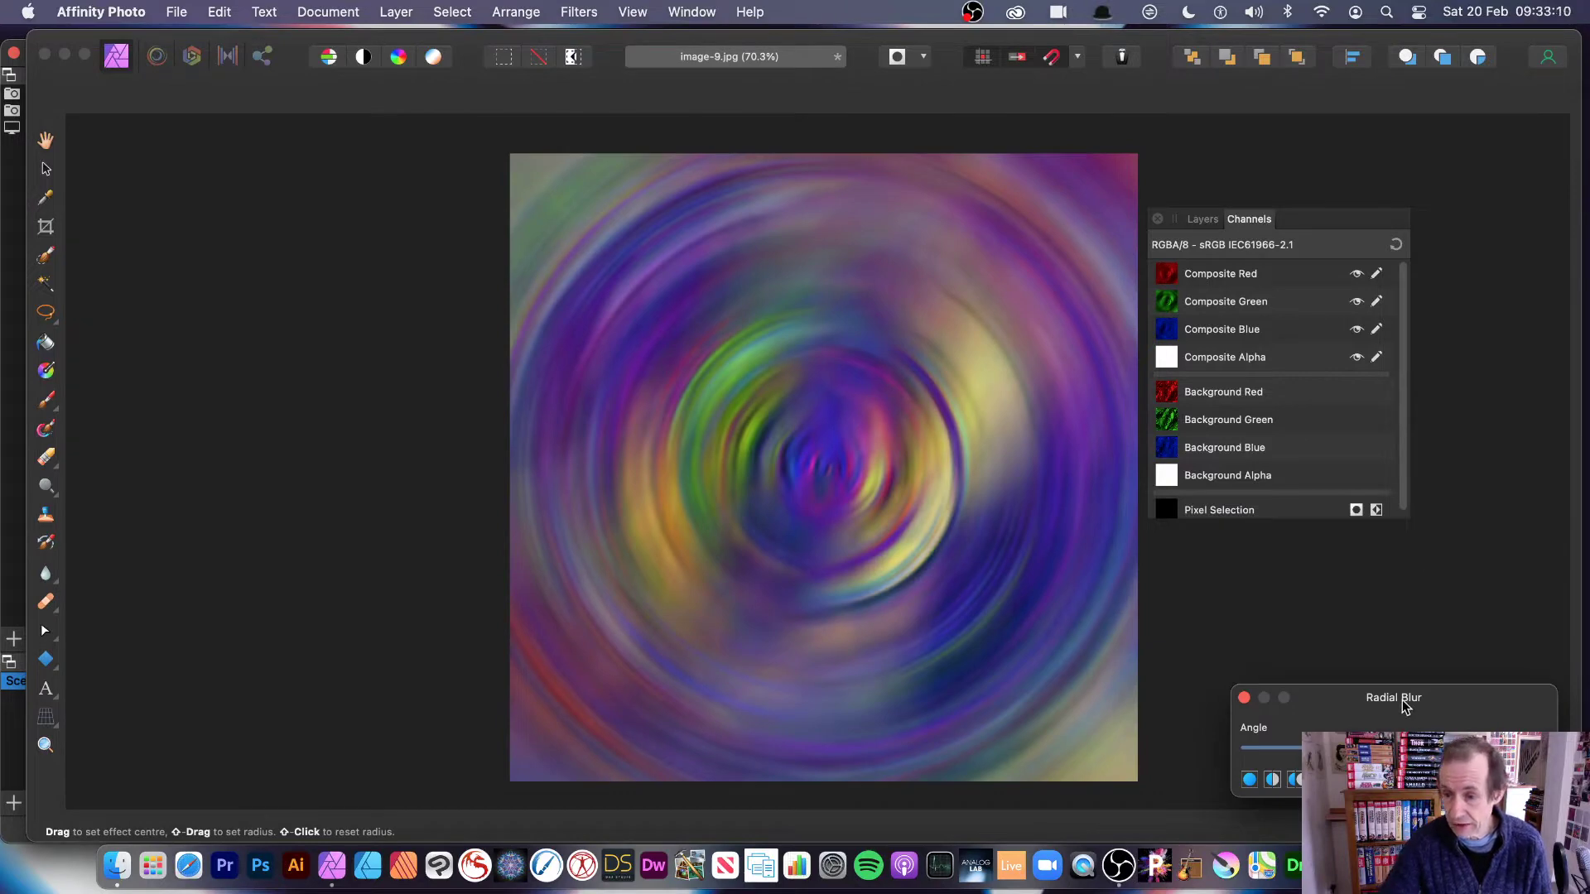
pyautogui.moveTo(1405, 706); pyautogui.dragTo(1157, 631)
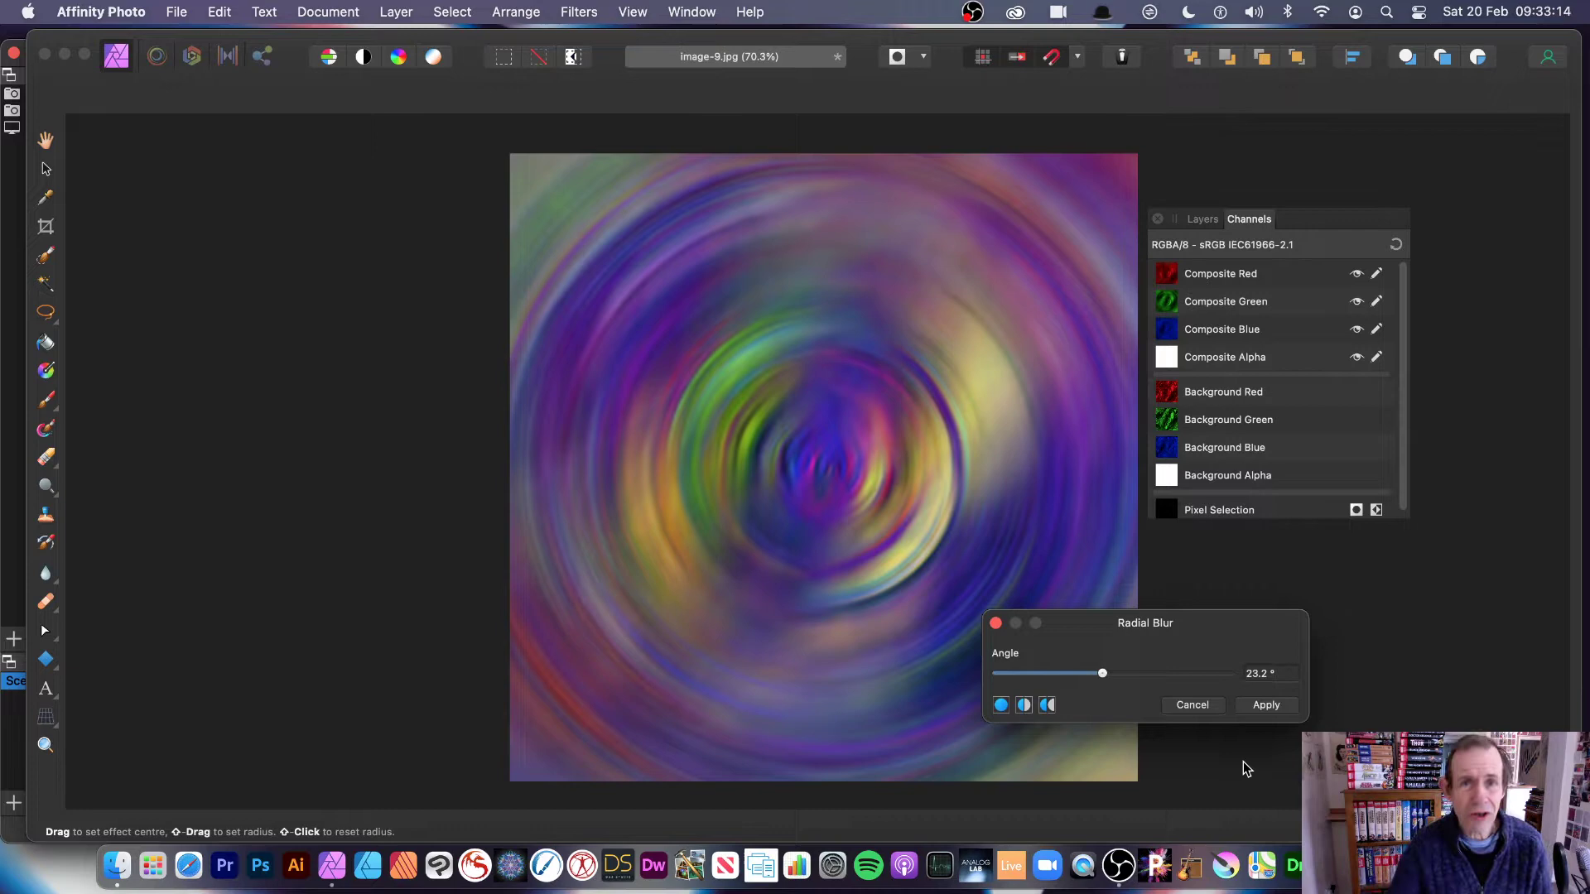
pyautogui.moveTo(1162, 625); pyautogui.dragTo(848, 570)
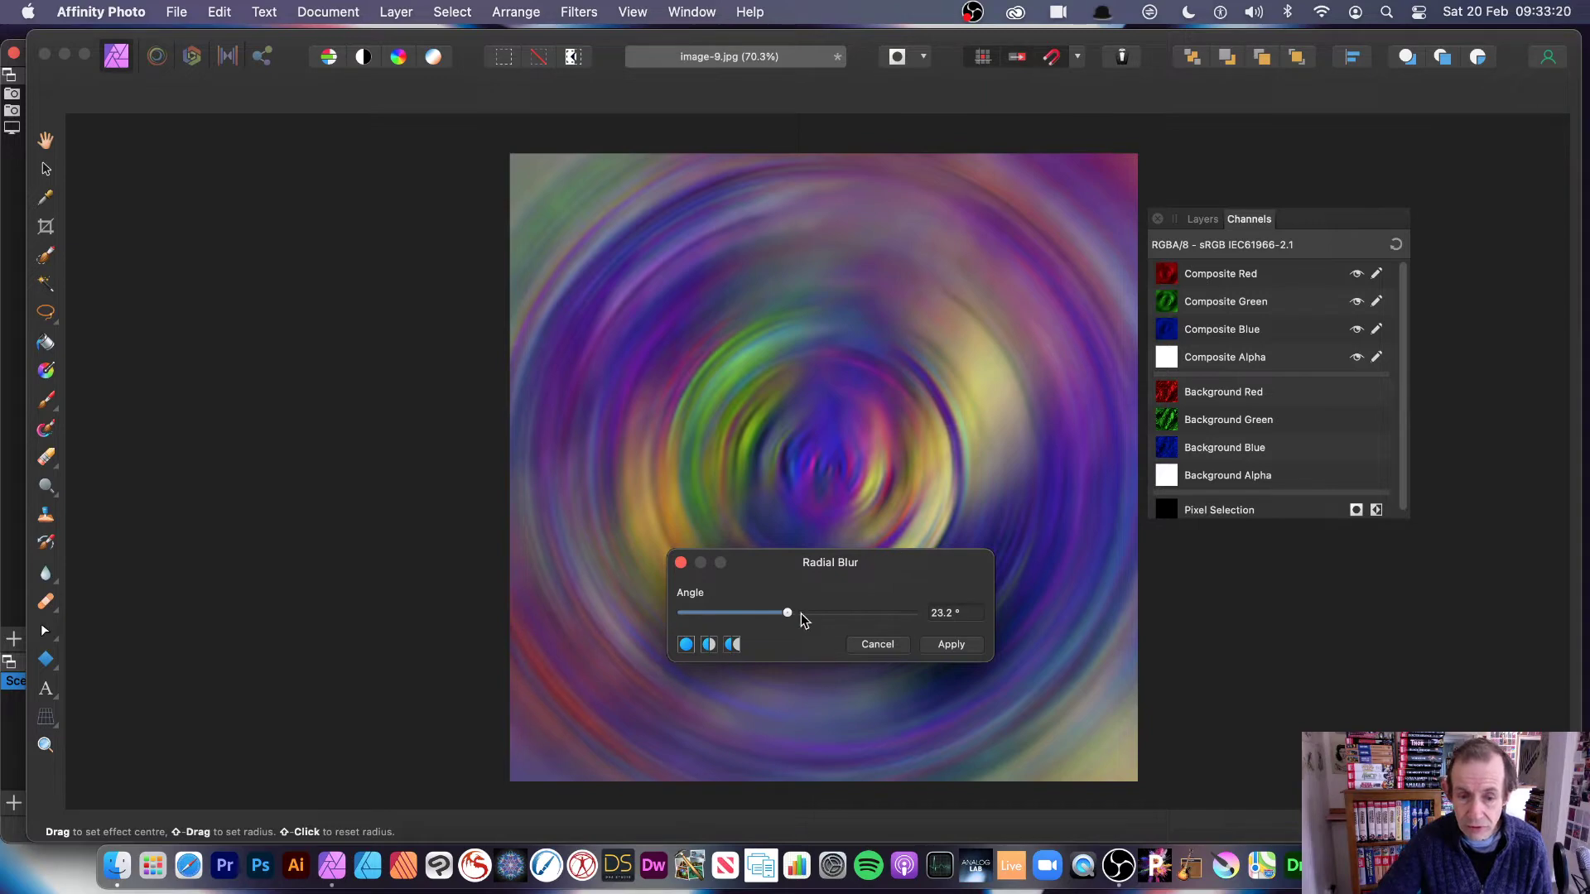
# Try Radial Blur angles of about 32.2° and 34.6°, then enter 27 as the angle.
pyautogui.moveTo(800, 616); pyautogui.dragTo(725, 614)
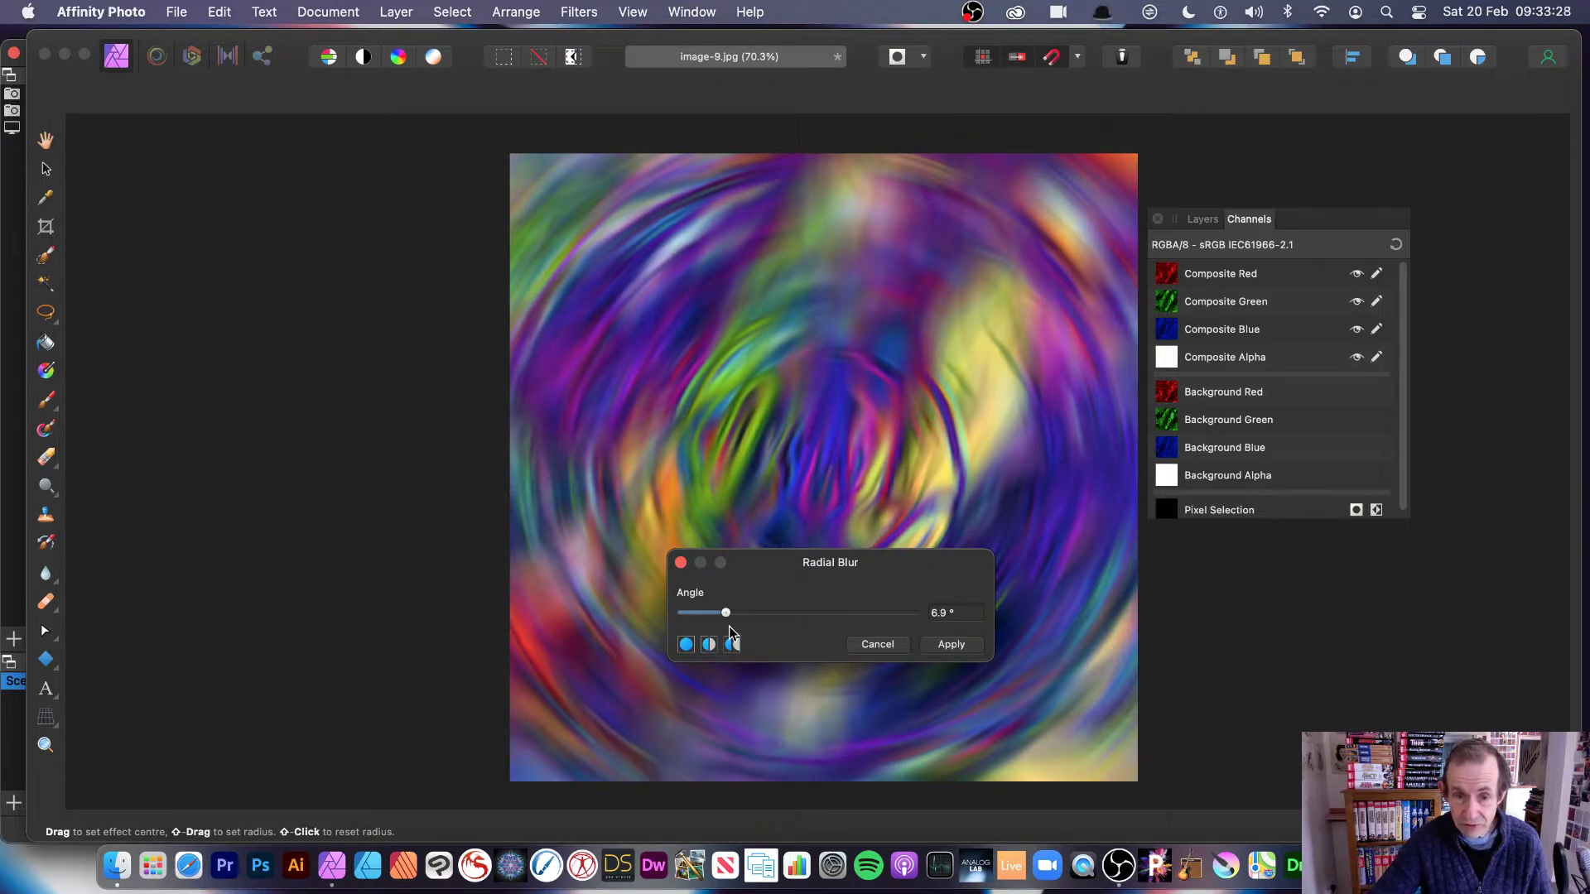
pyautogui.moveTo(748, 618); pyautogui.dragTo(934, 617)
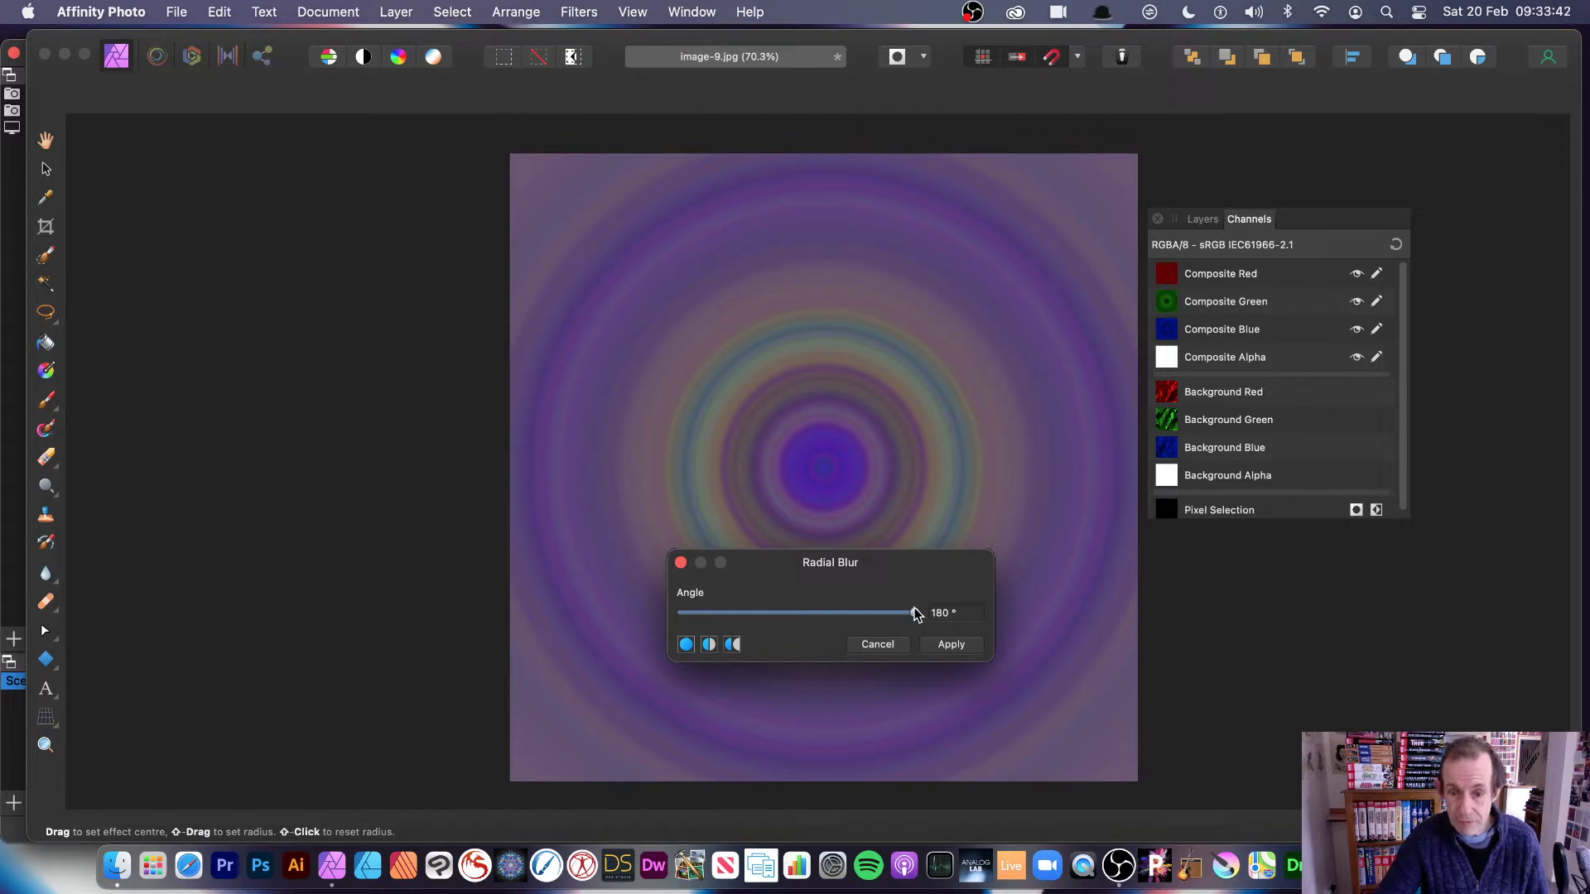
pyautogui.click(954, 616)
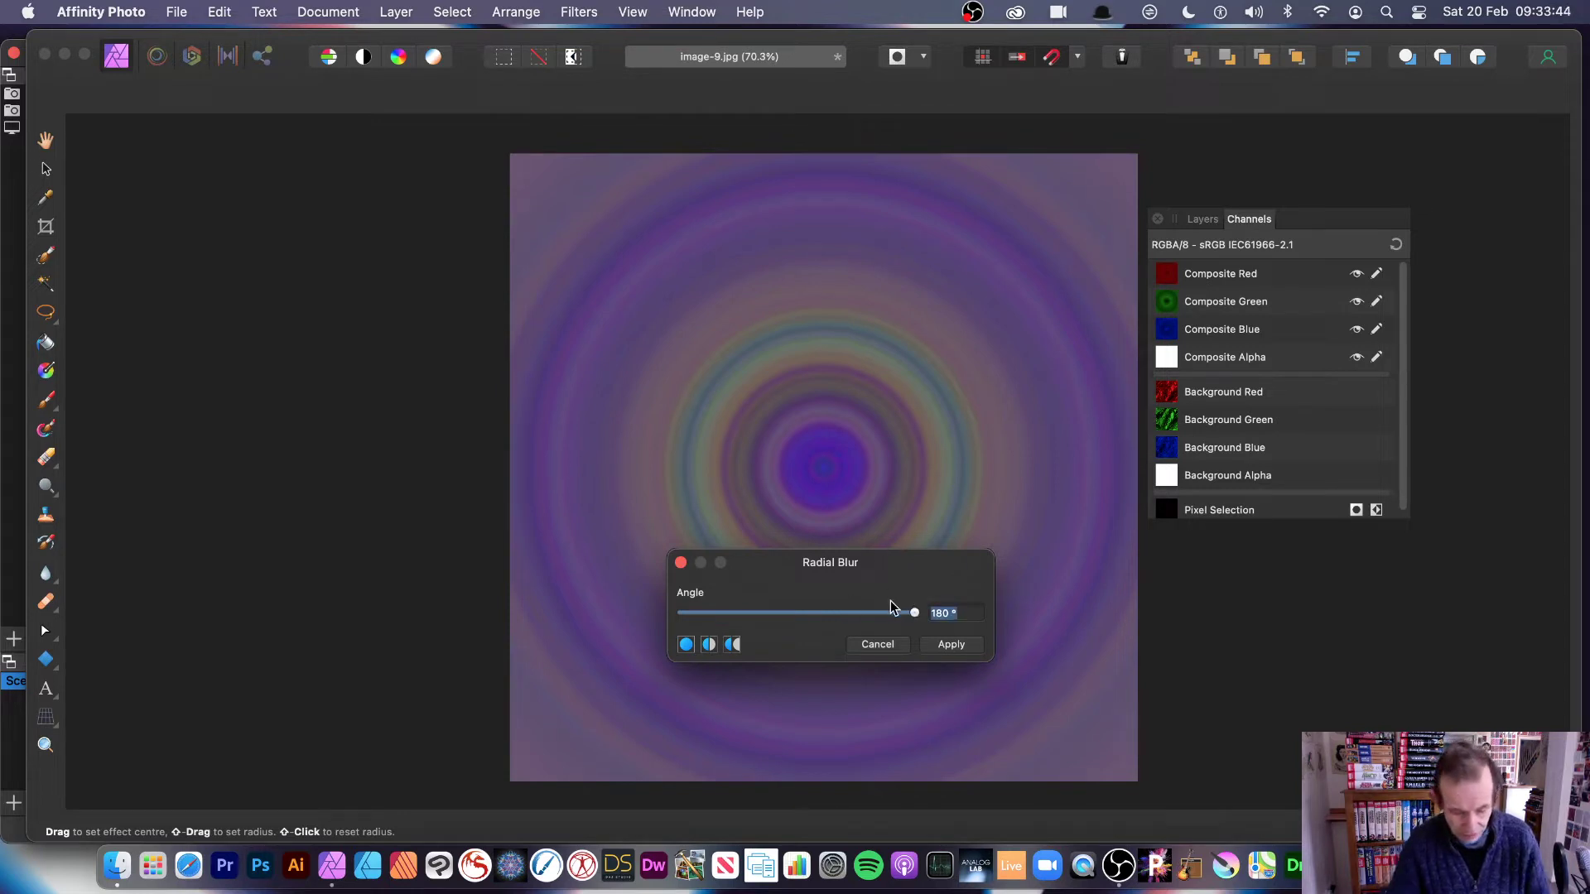
pyautogui.write('27')
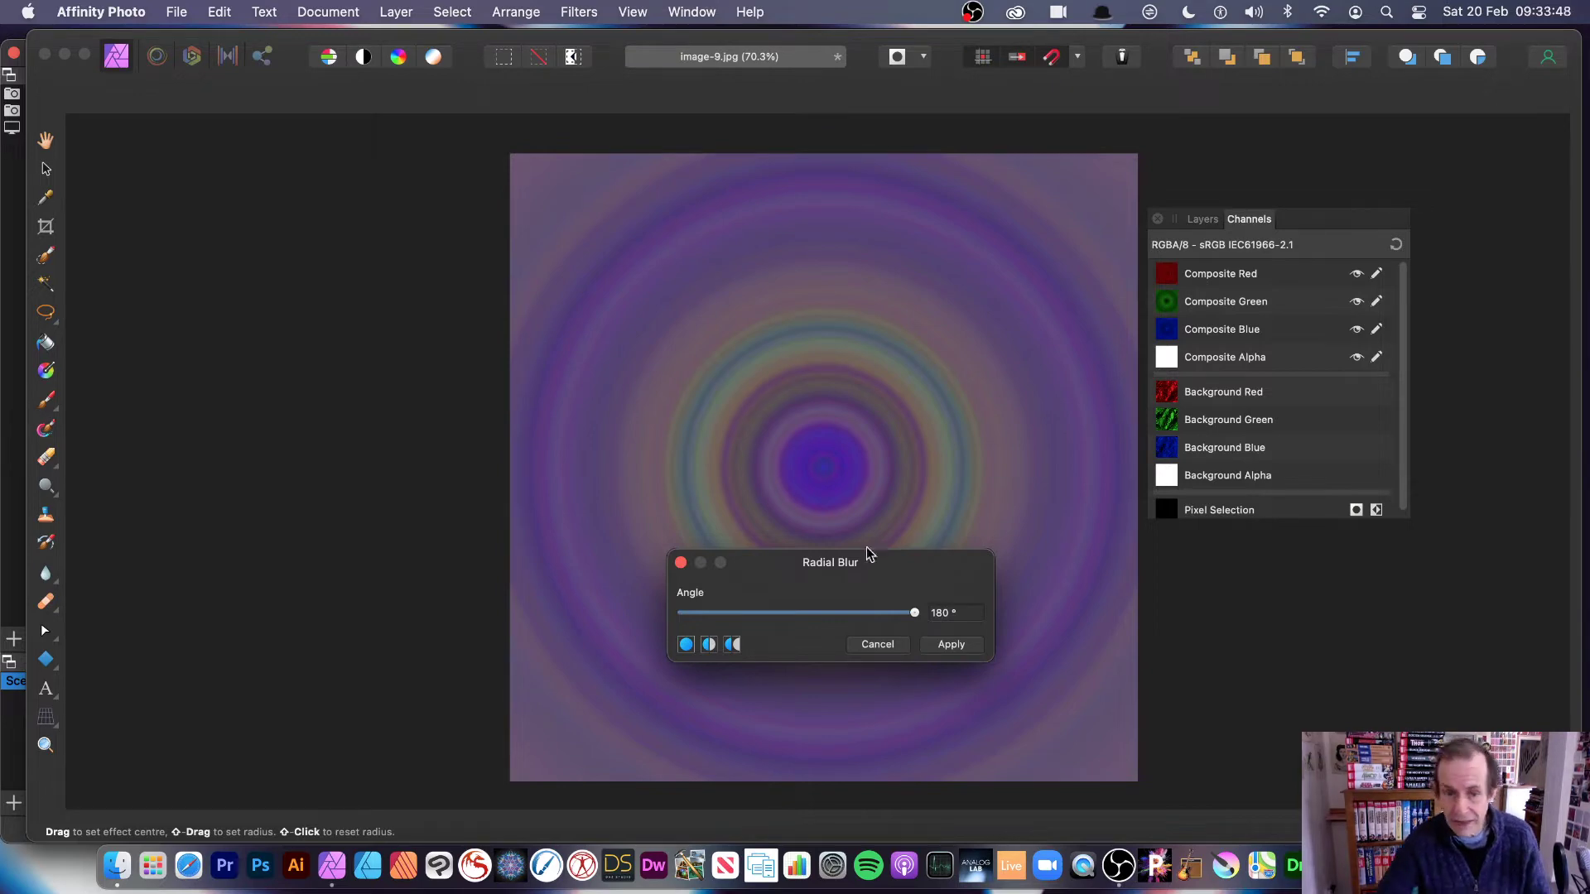
# Apply a 180° radial blur with its centre moved to the upper left of the image.
pyautogui.moveTo(916, 618); pyautogui.dragTo(995, 599)
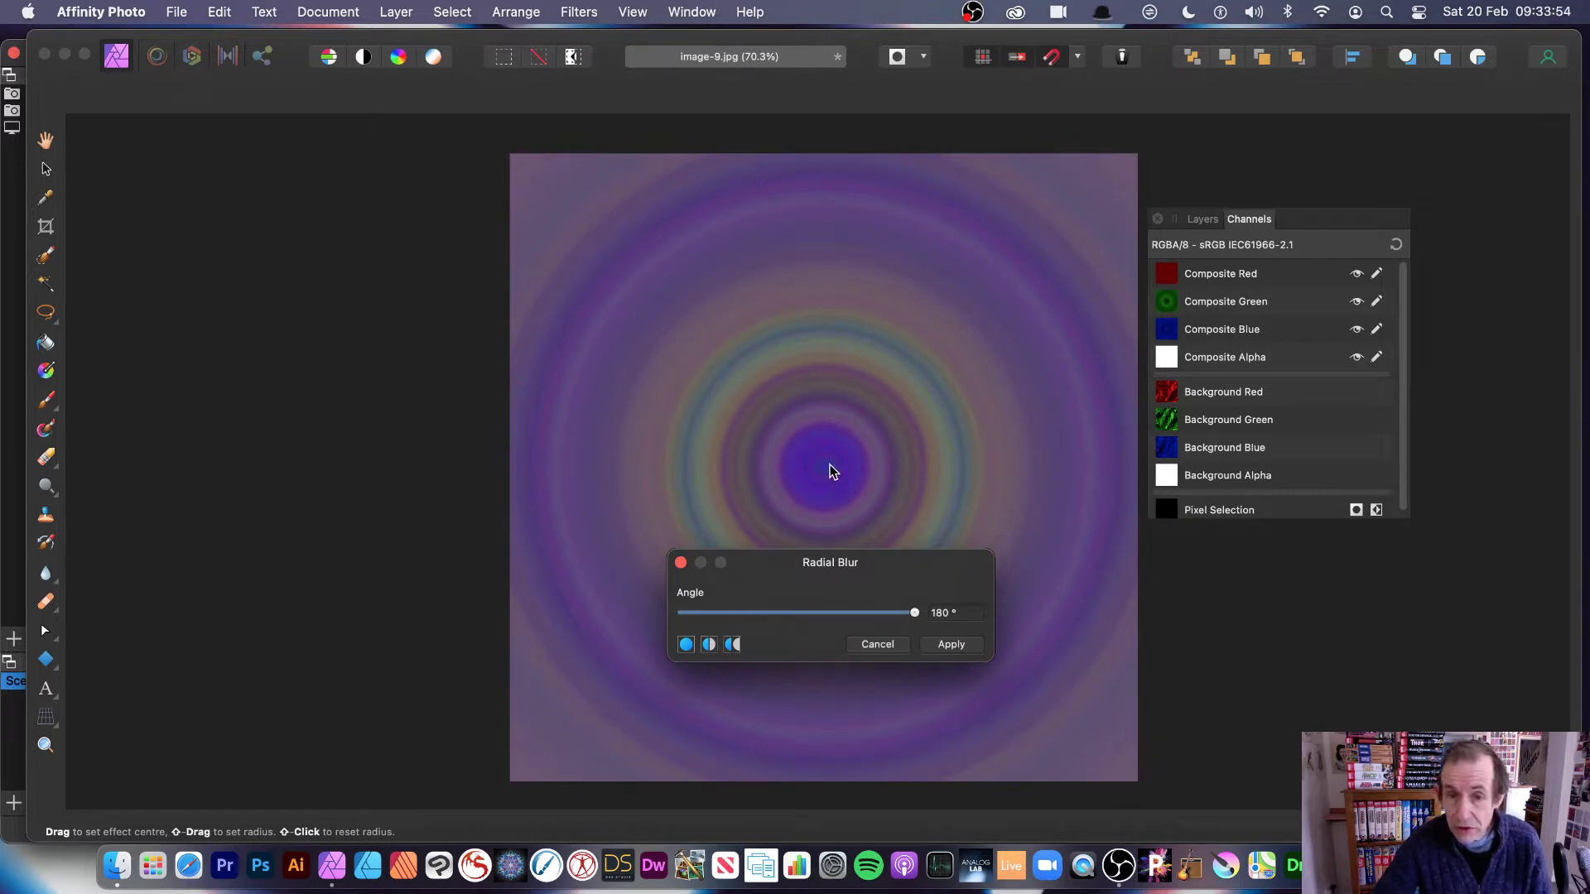
pyautogui.moveTo(821, 467); pyautogui.dragTo(669, 385)
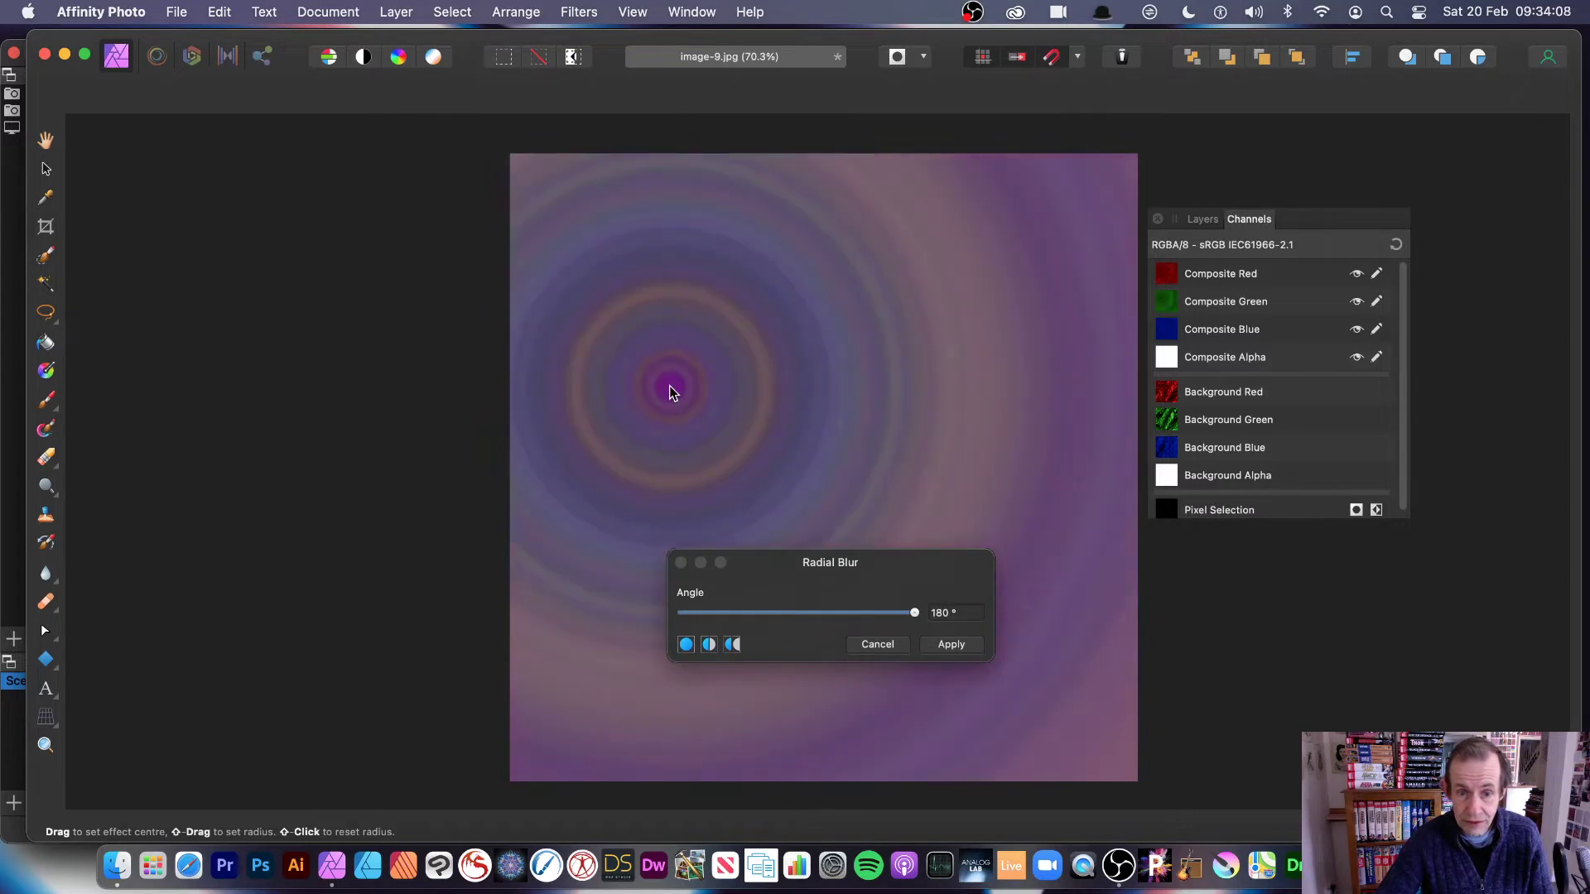
pyautogui.click(952, 644)
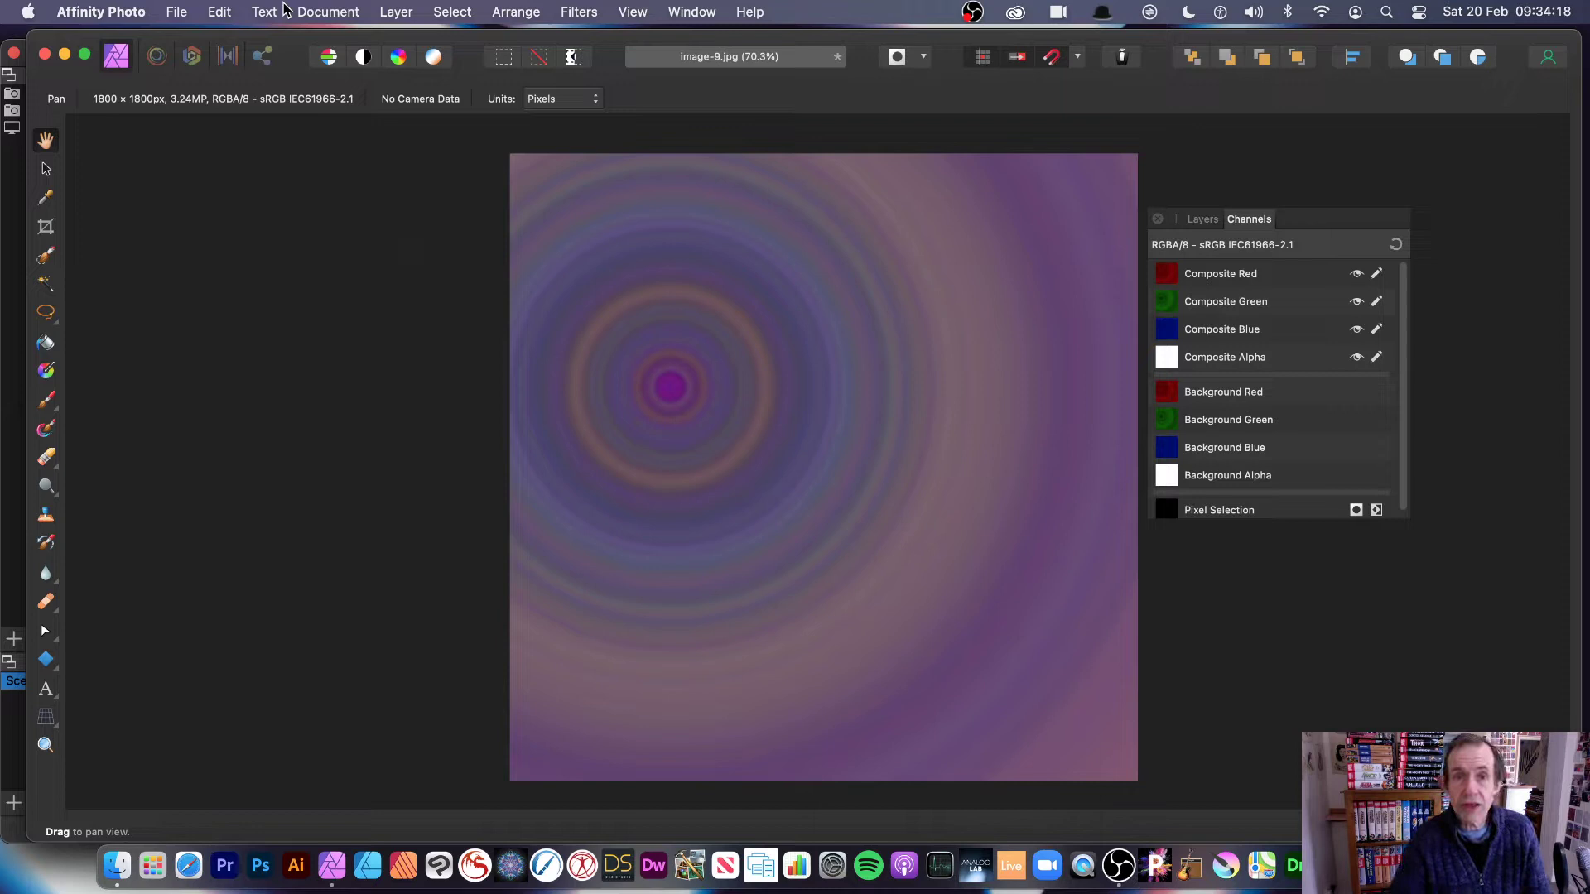
pyautogui.click(579, 14)
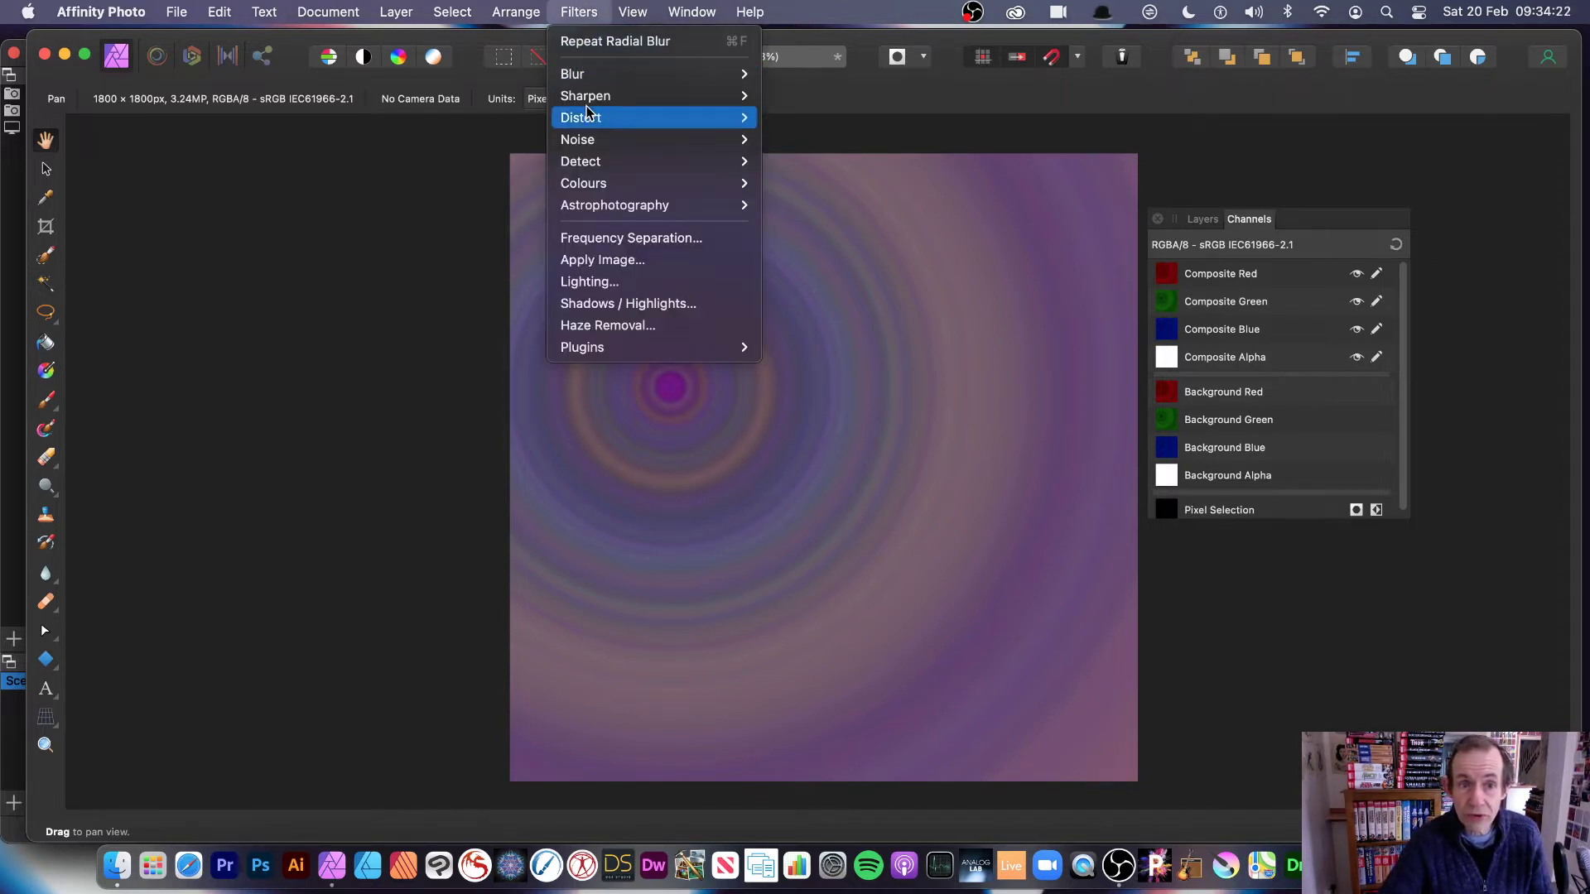
pyautogui.moveTo(588, 76)
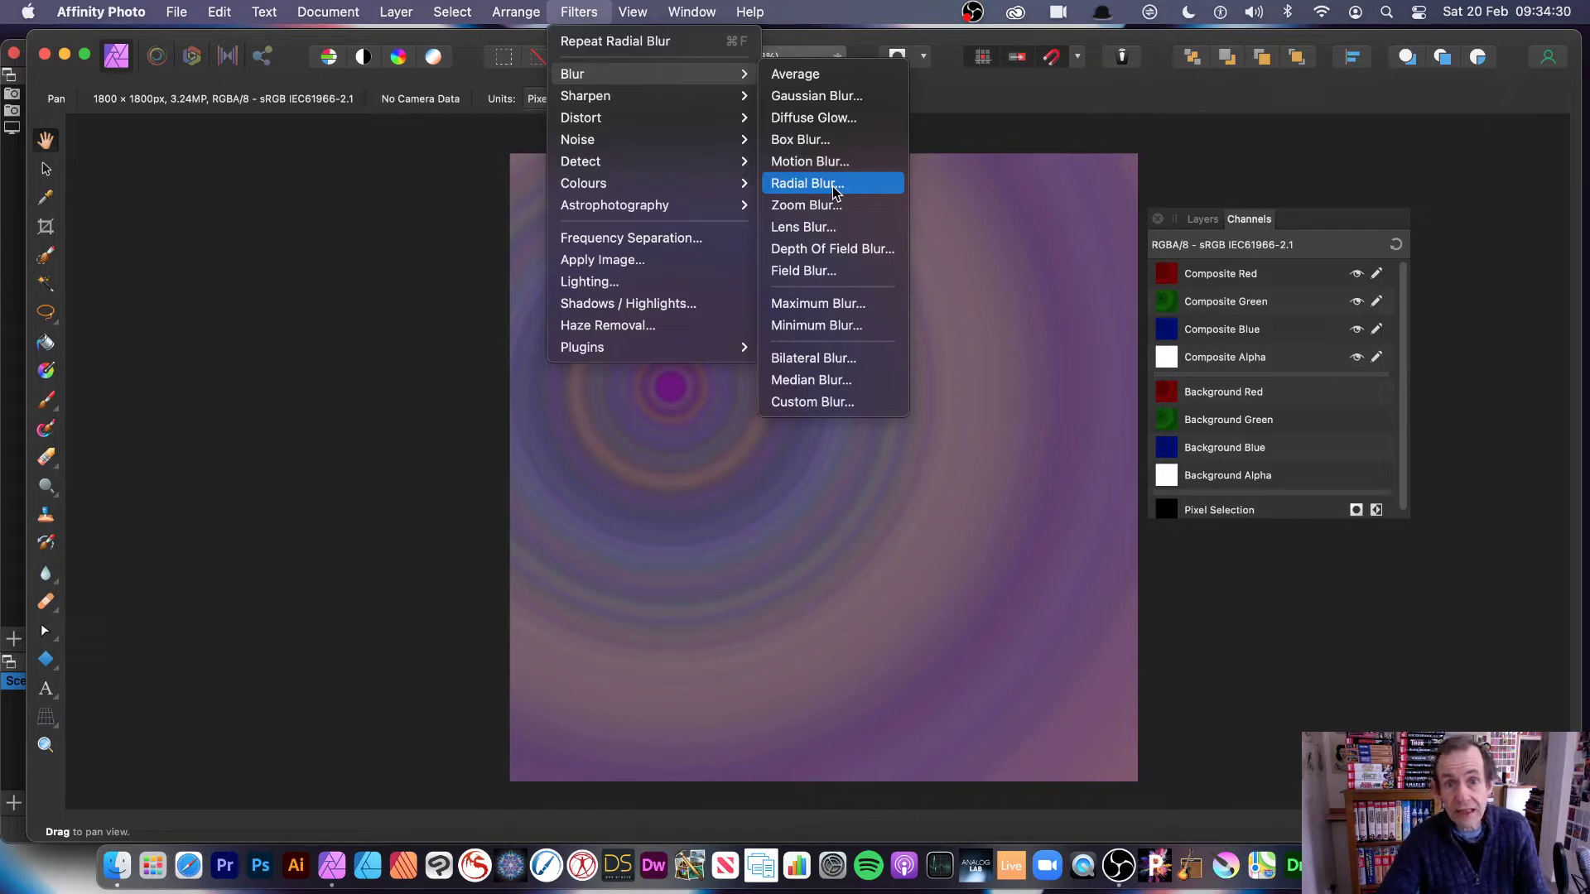
pyautogui.click(1068, 442)
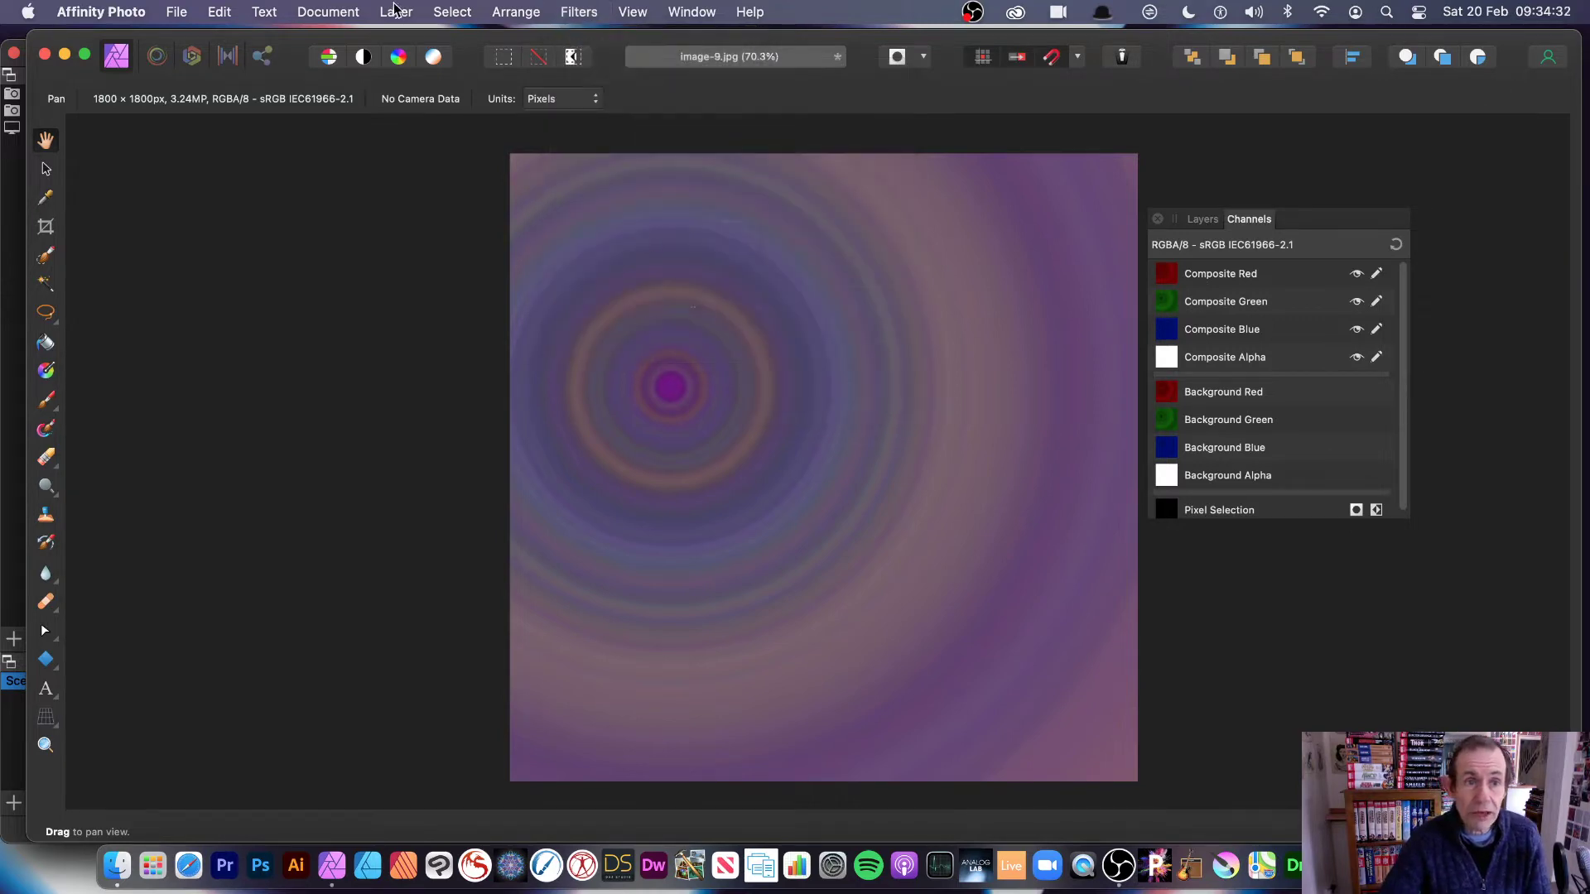
pyautogui.click(396, 12)
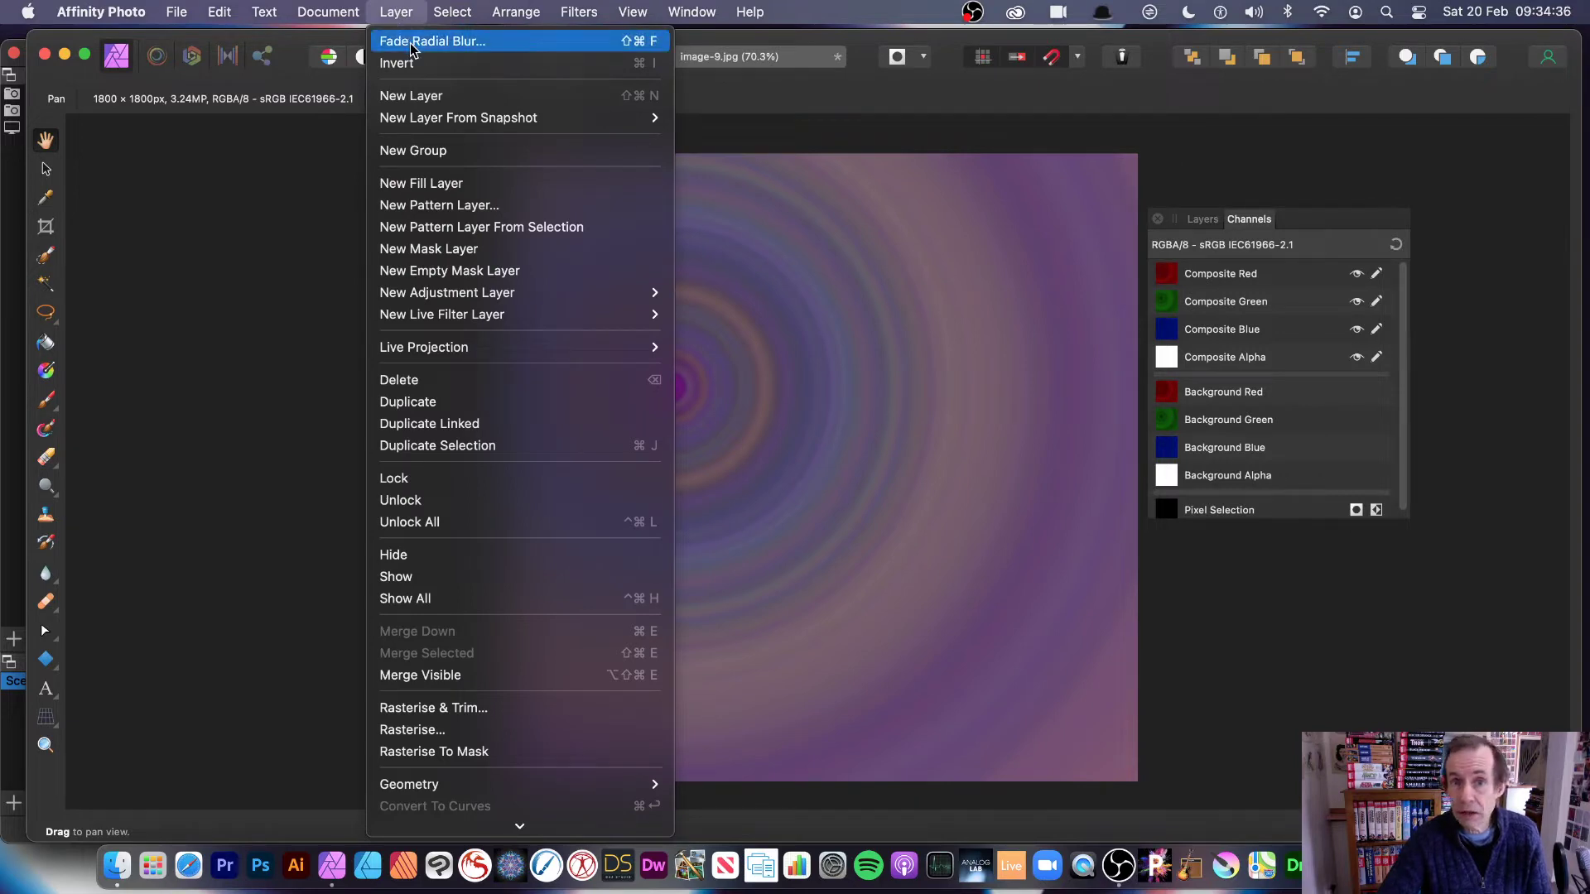
pyautogui.click(412, 43)
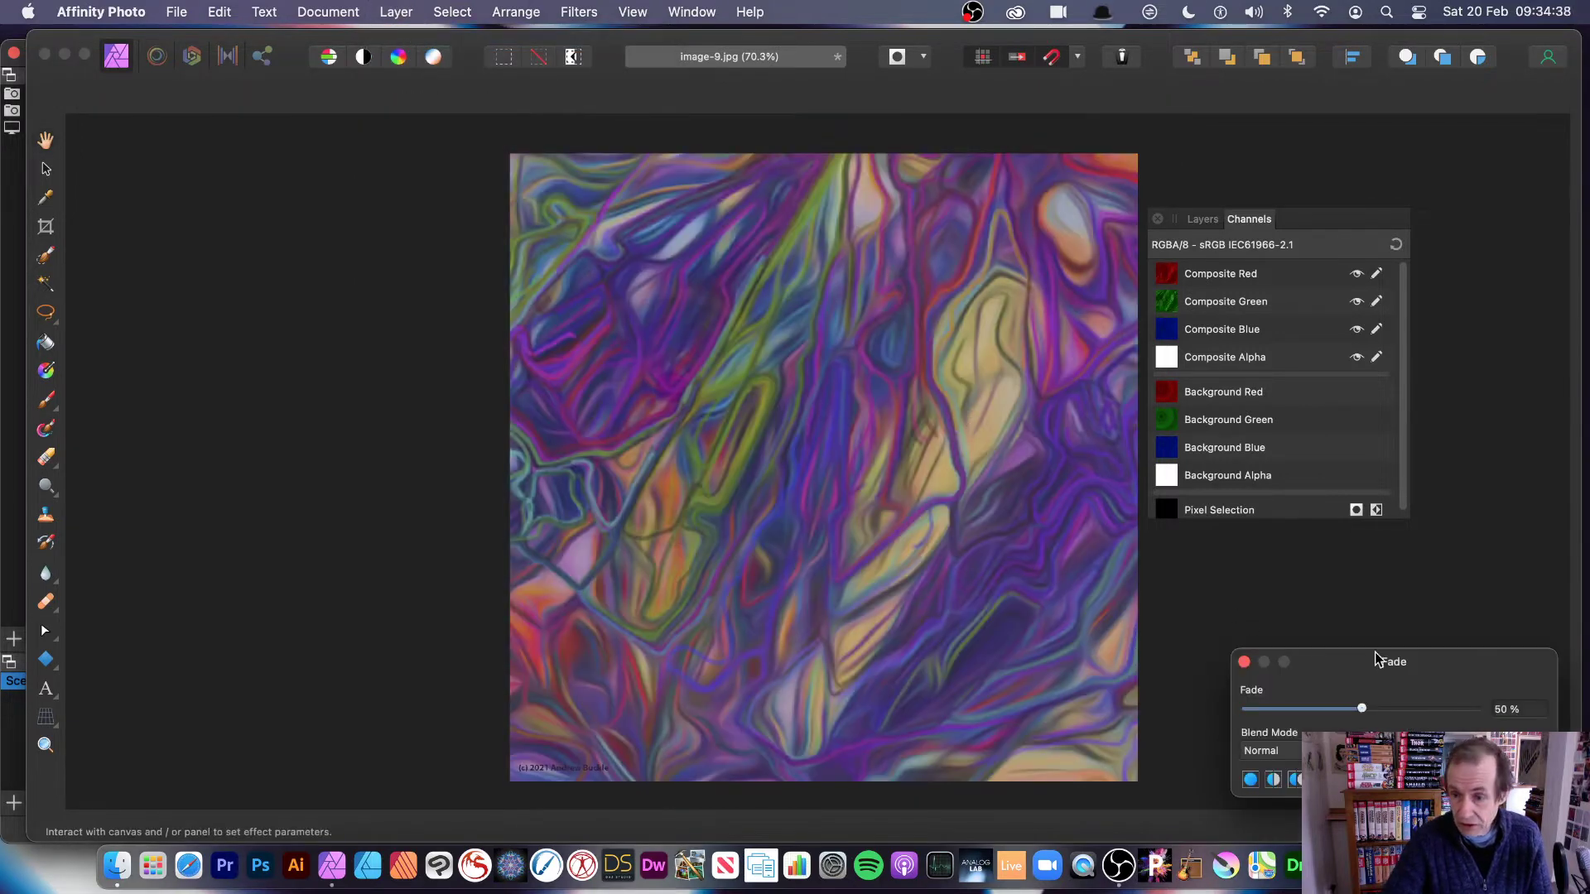
pyautogui.moveTo(1376, 660); pyautogui.dragTo(920, 431)
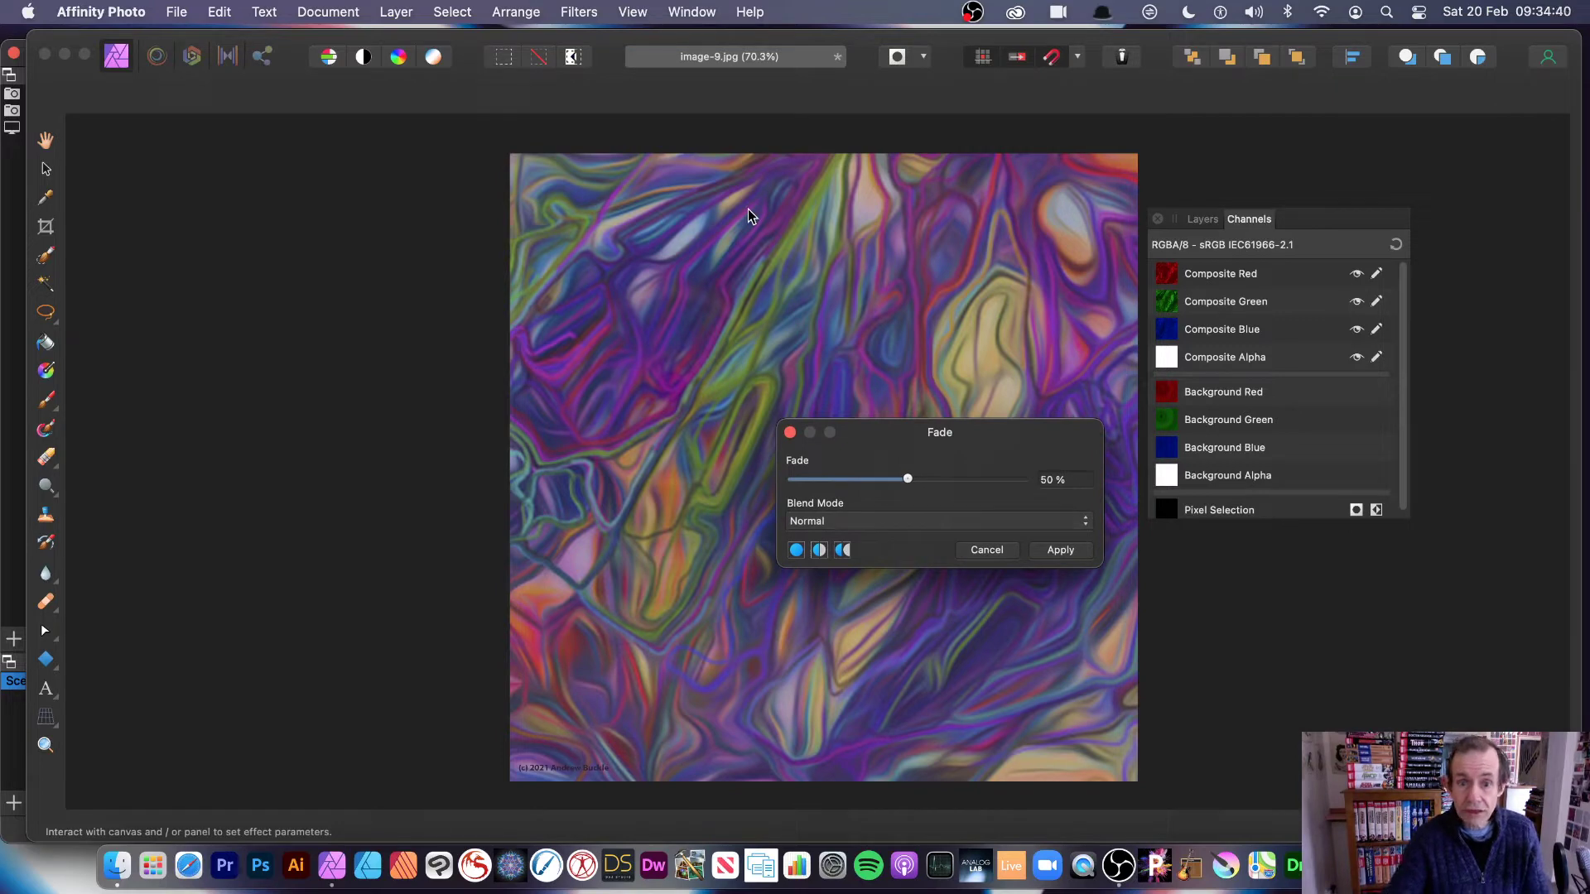
pyautogui.moveTo(908, 479)
pyautogui.mouseDown()
pyautogui.moveTo(1001, 489)
pyautogui.moveTo(828, 488)
pyautogui.moveTo(990, 489)
pyautogui.moveTo(952, 494)
pyautogui.mouseUp()
pyautogui.click(877, 521)
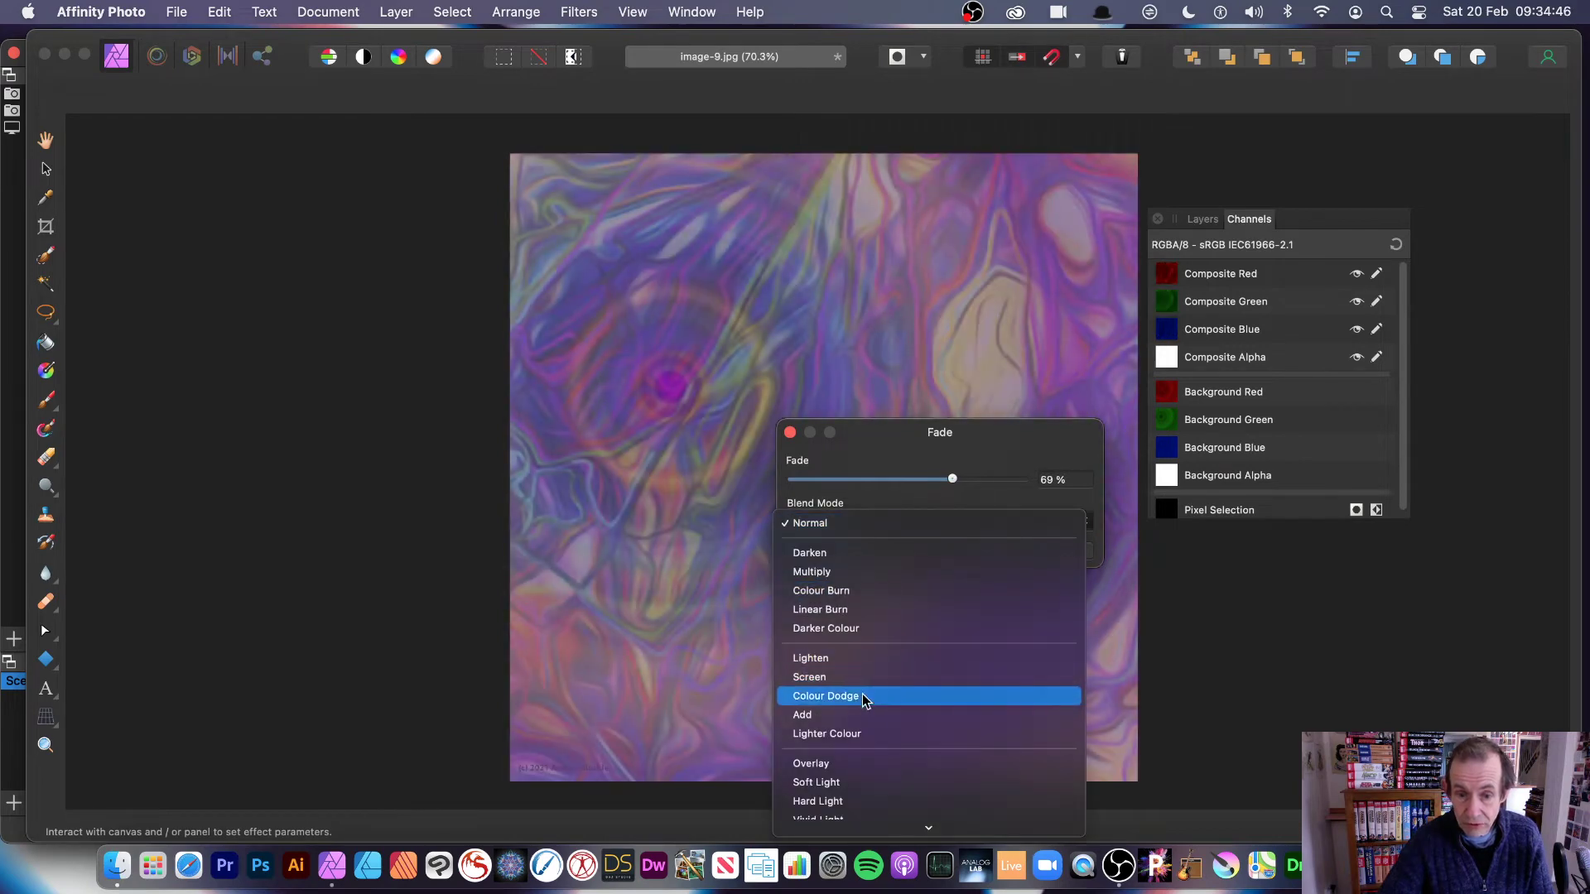
pyautogui.click(876, 677)
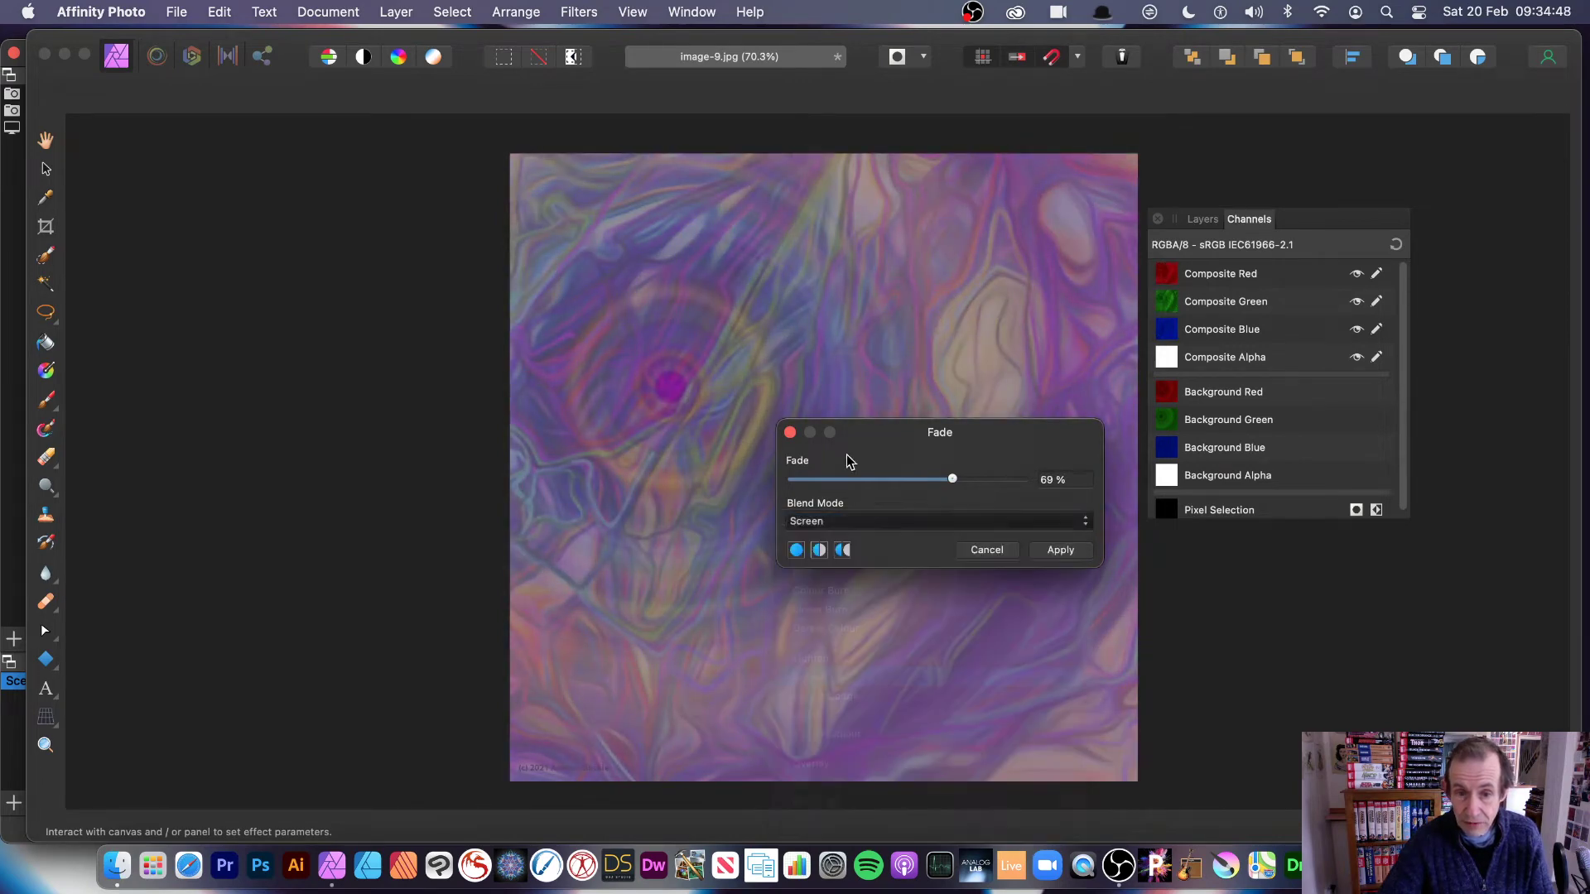
pyautogui.moveTo(952, 479); pyautogui.dragTo(1002, 482)
pyautogui.click(880, 523)
pyautogui.click(876, 749)
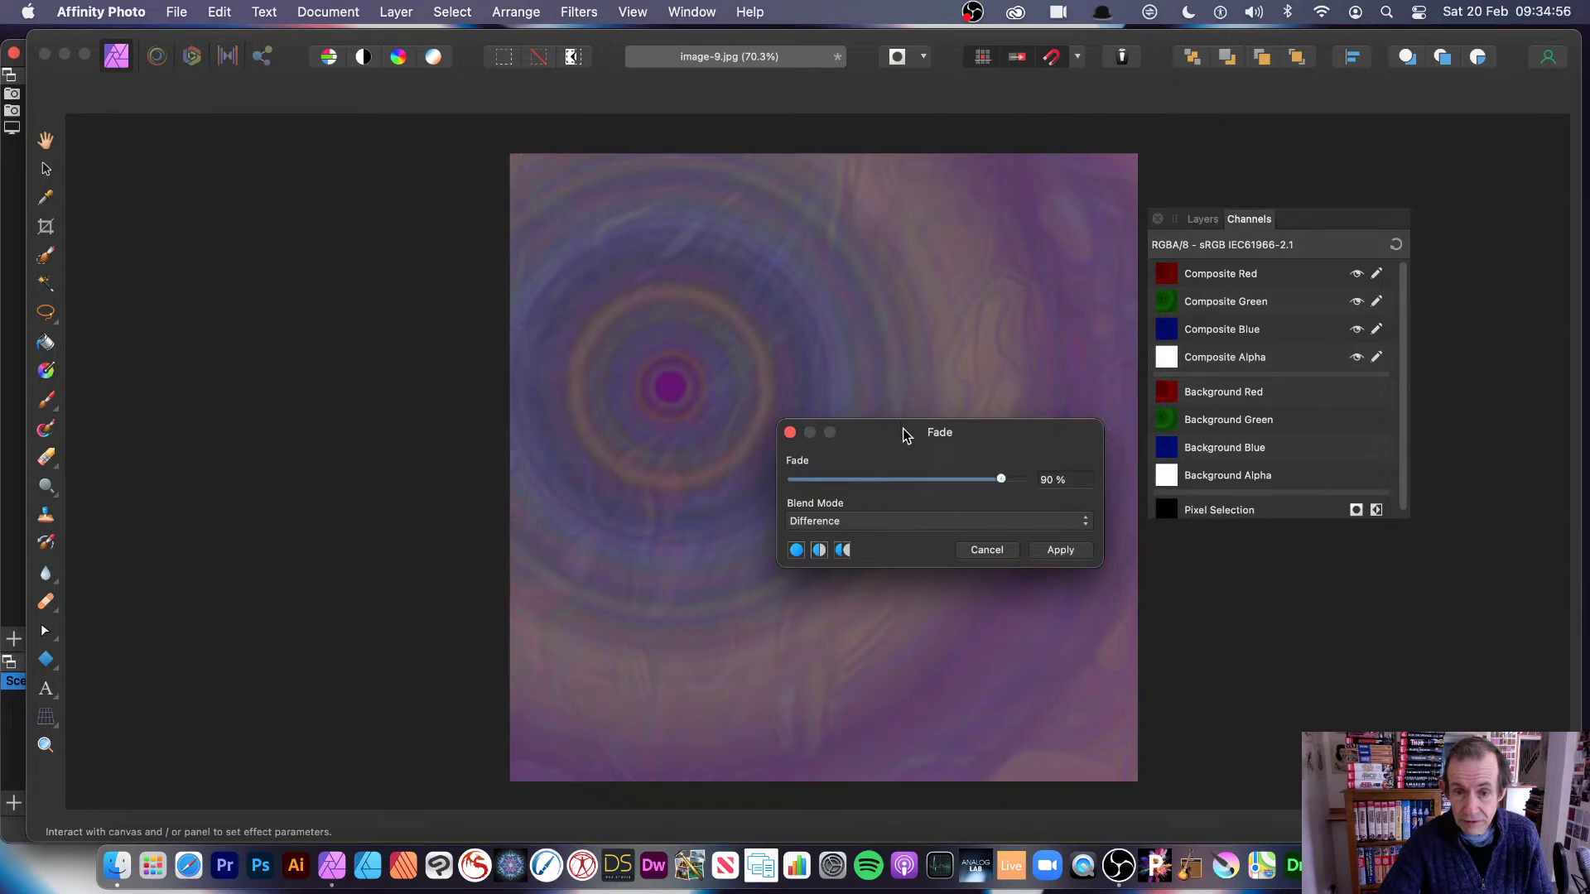
pyautogui.moveTo(904, 434); pyautogui.dragTo(889, 222)
pyautogui.click(898, 310)
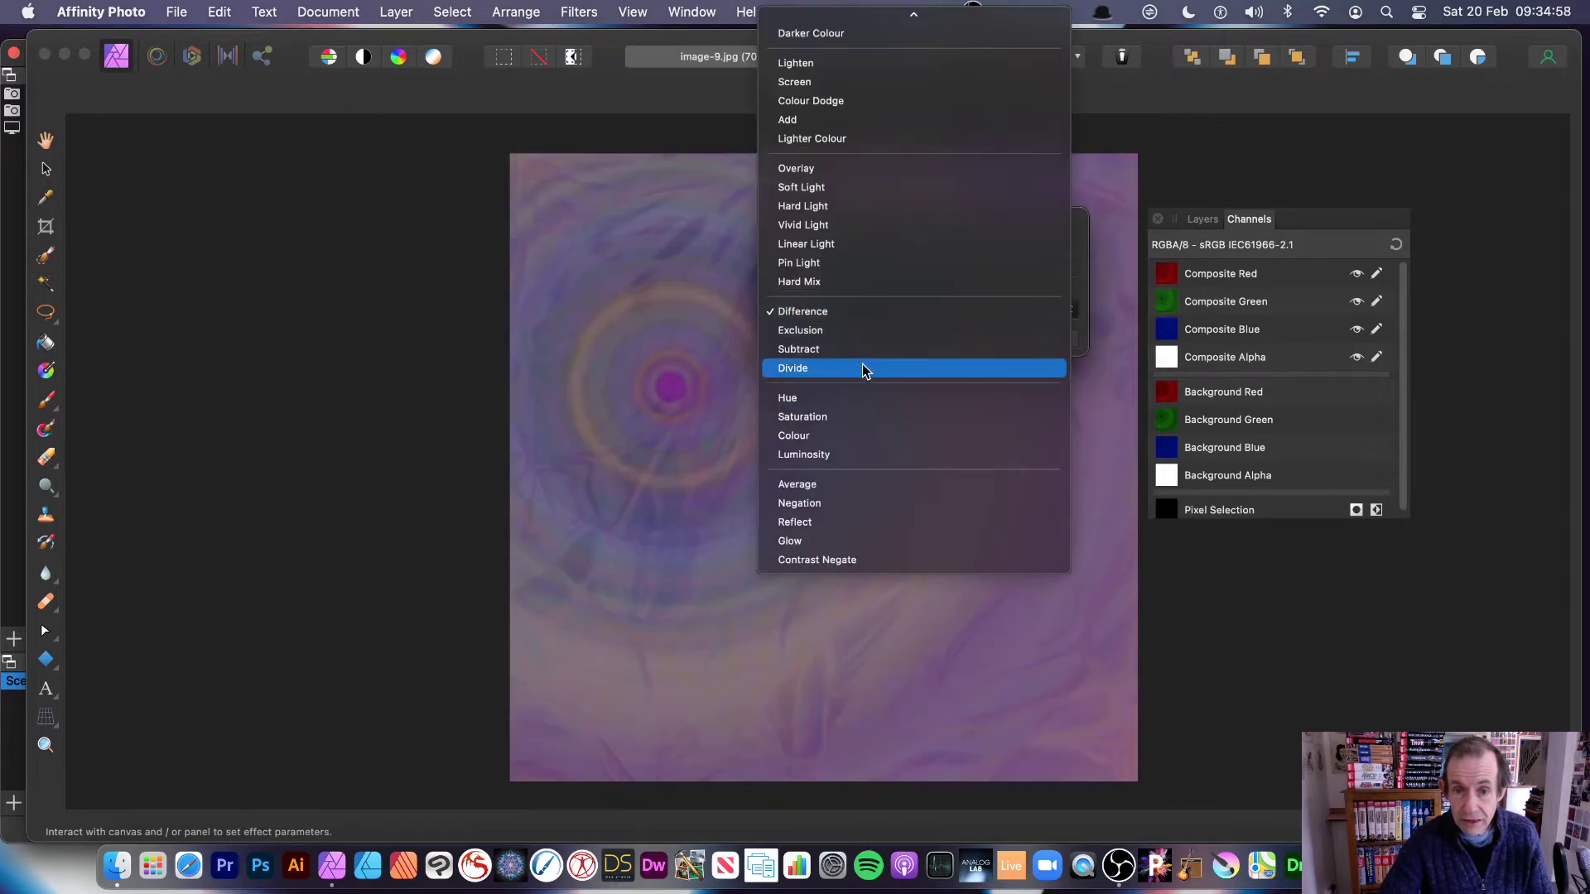
pyautogui.click(862, 364)
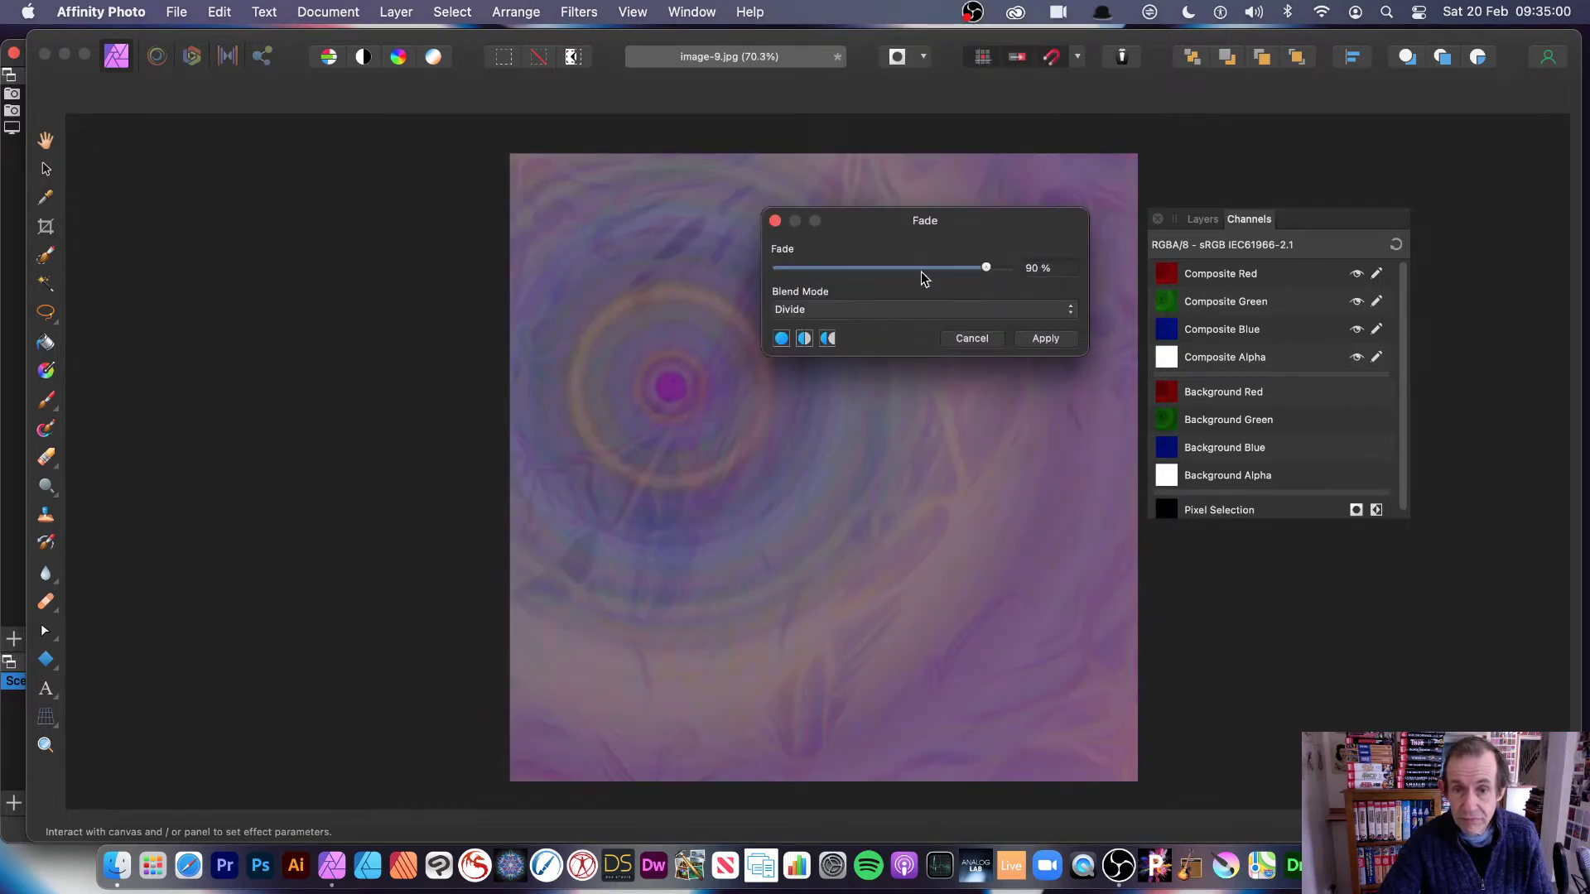
pyautogui.moveTo(986, 268); pyautogui.dragTo(853, 270)
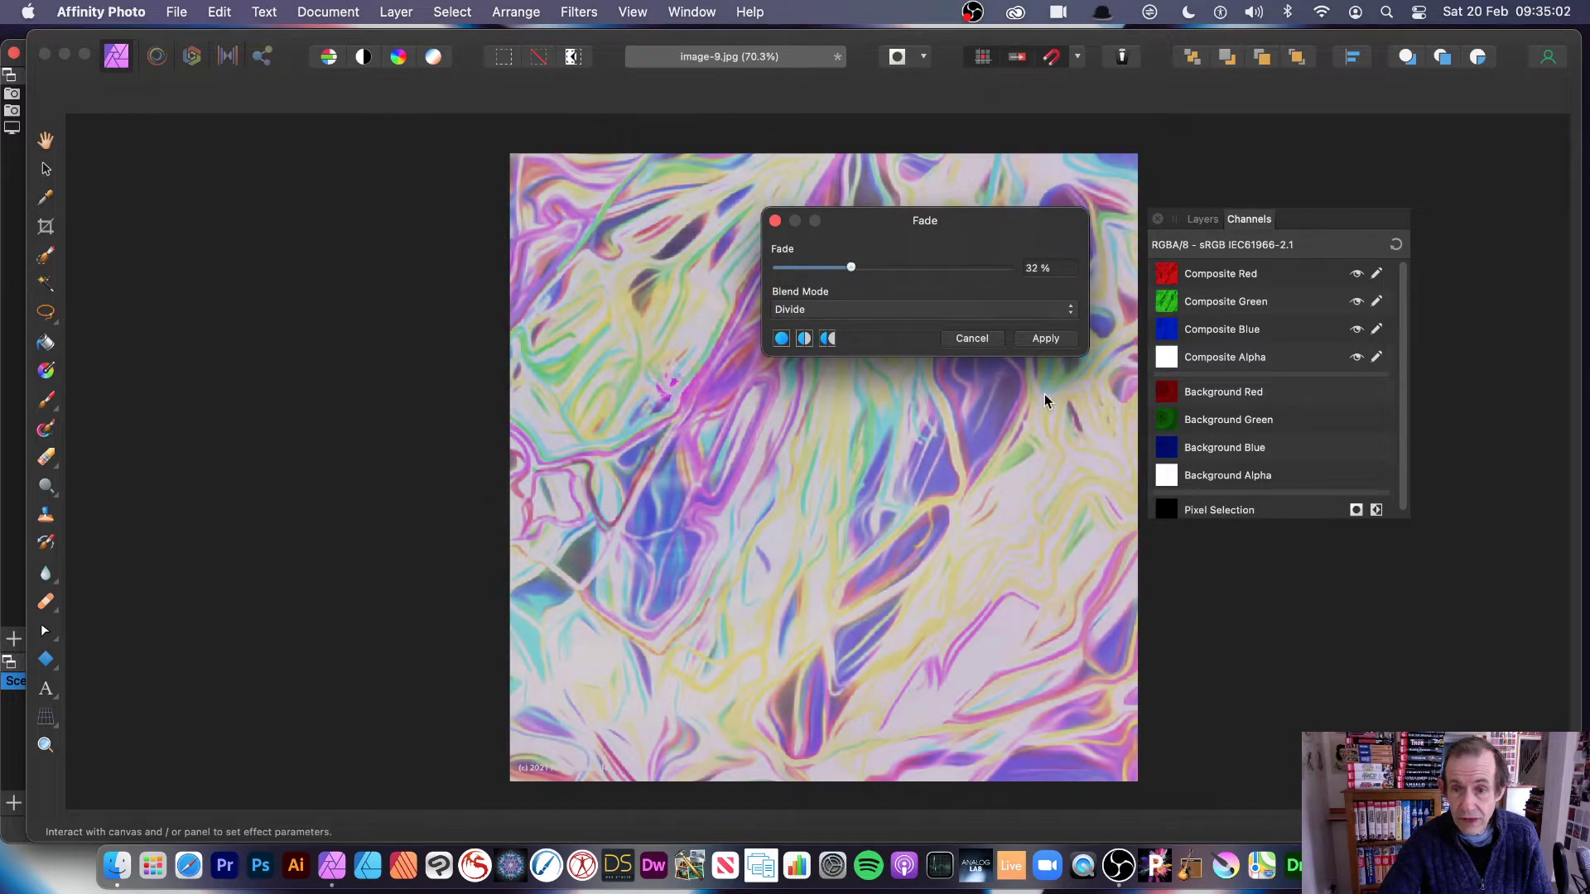
pyautogui.click(971, 337)
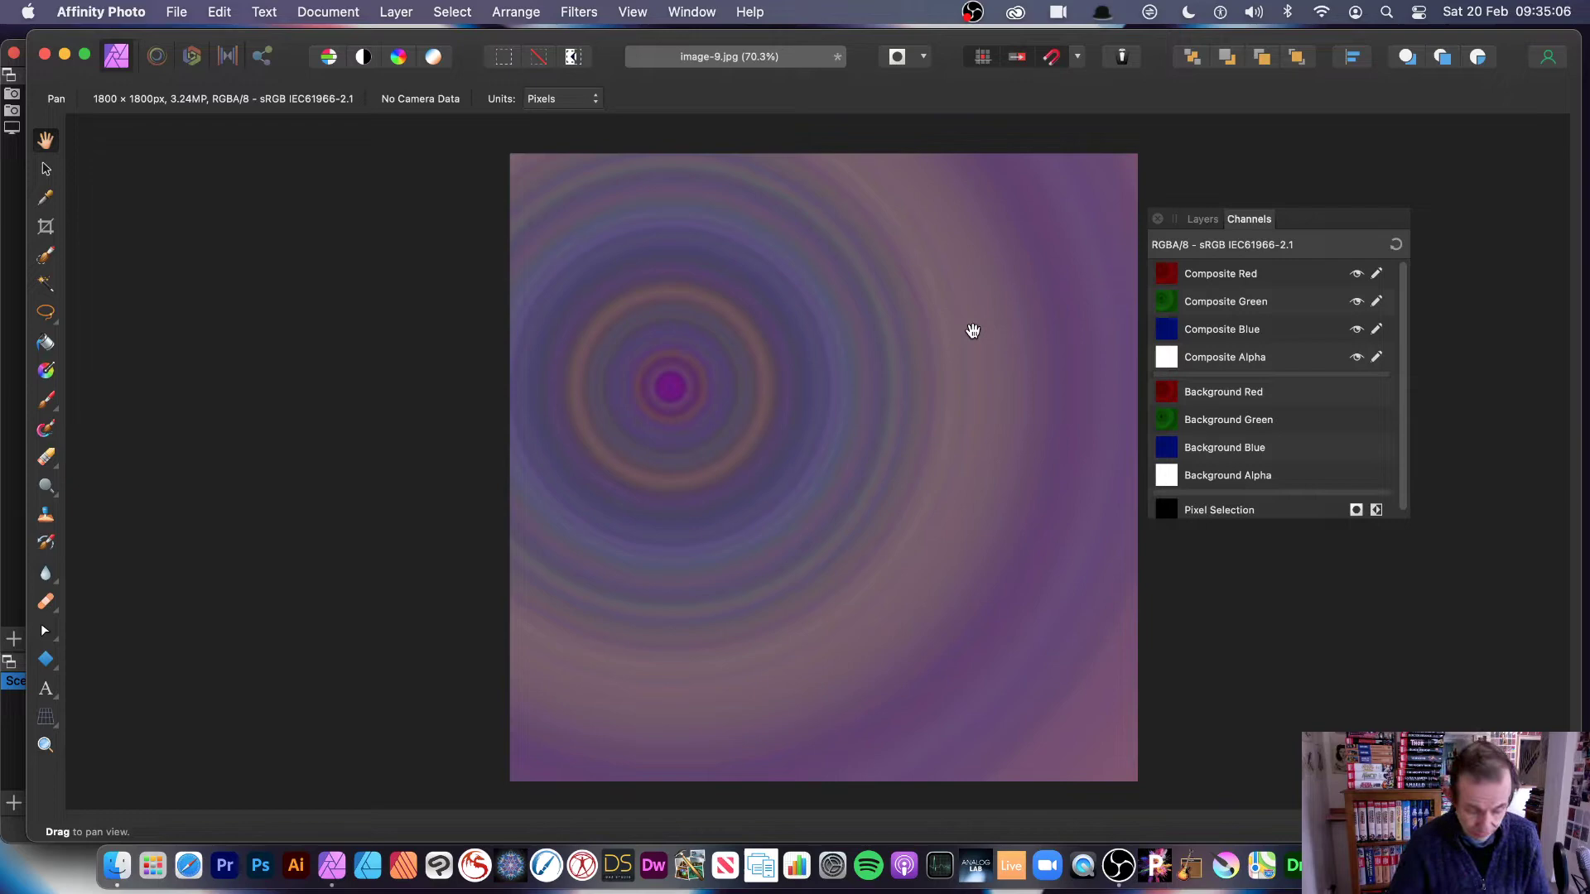
# Undo the previous radial blur and reopen Radial Blur with its dialog at the canvas centre.
pyautogui.press('super+z')
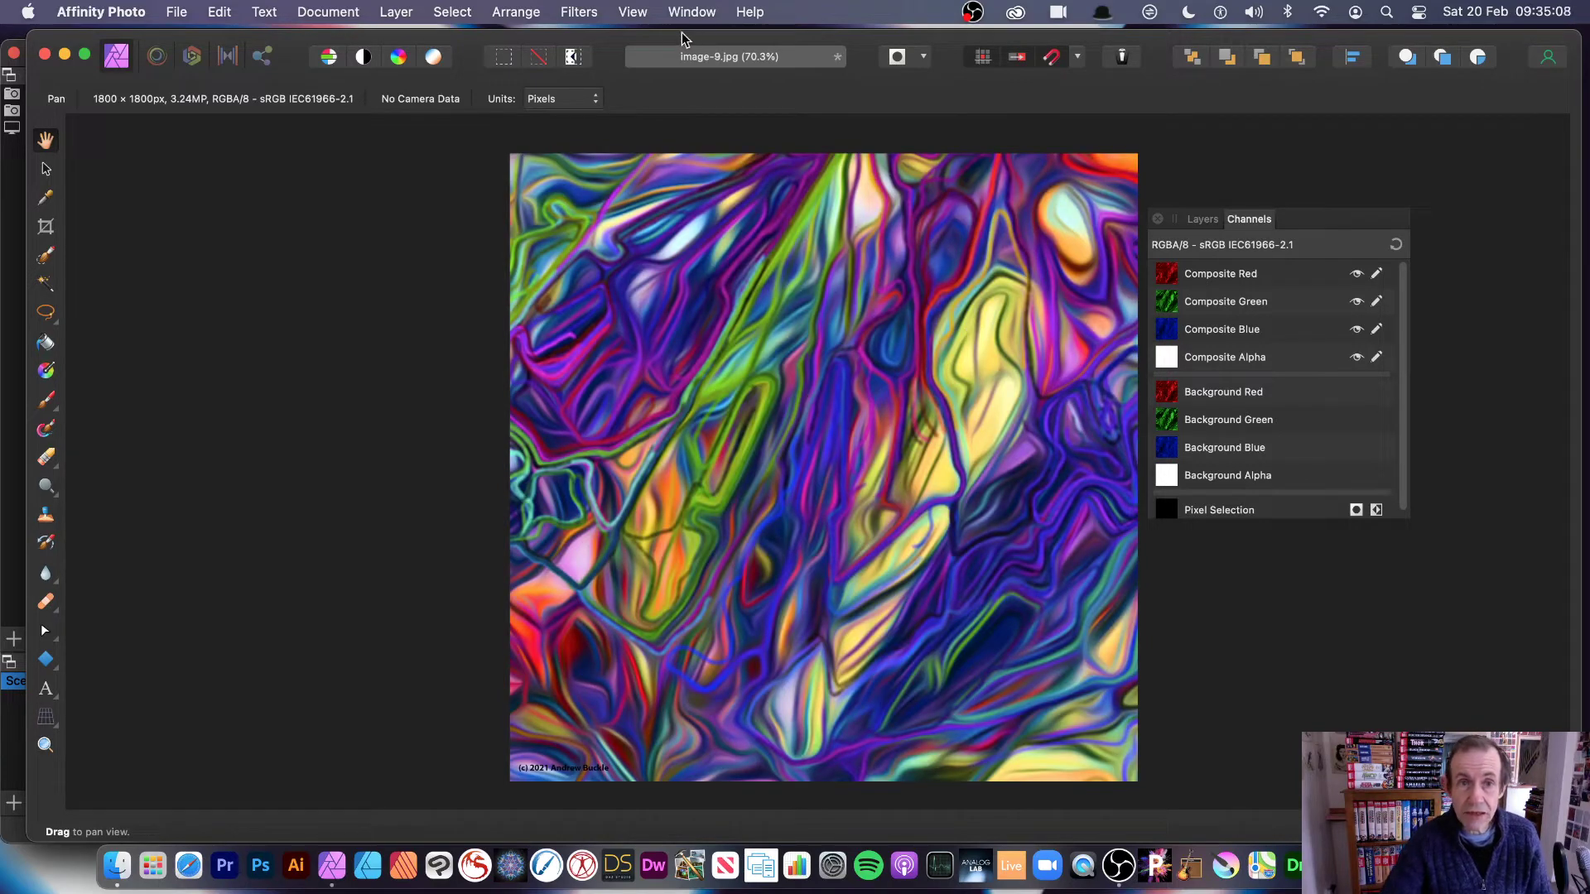
pyautogui.click(597, 11)
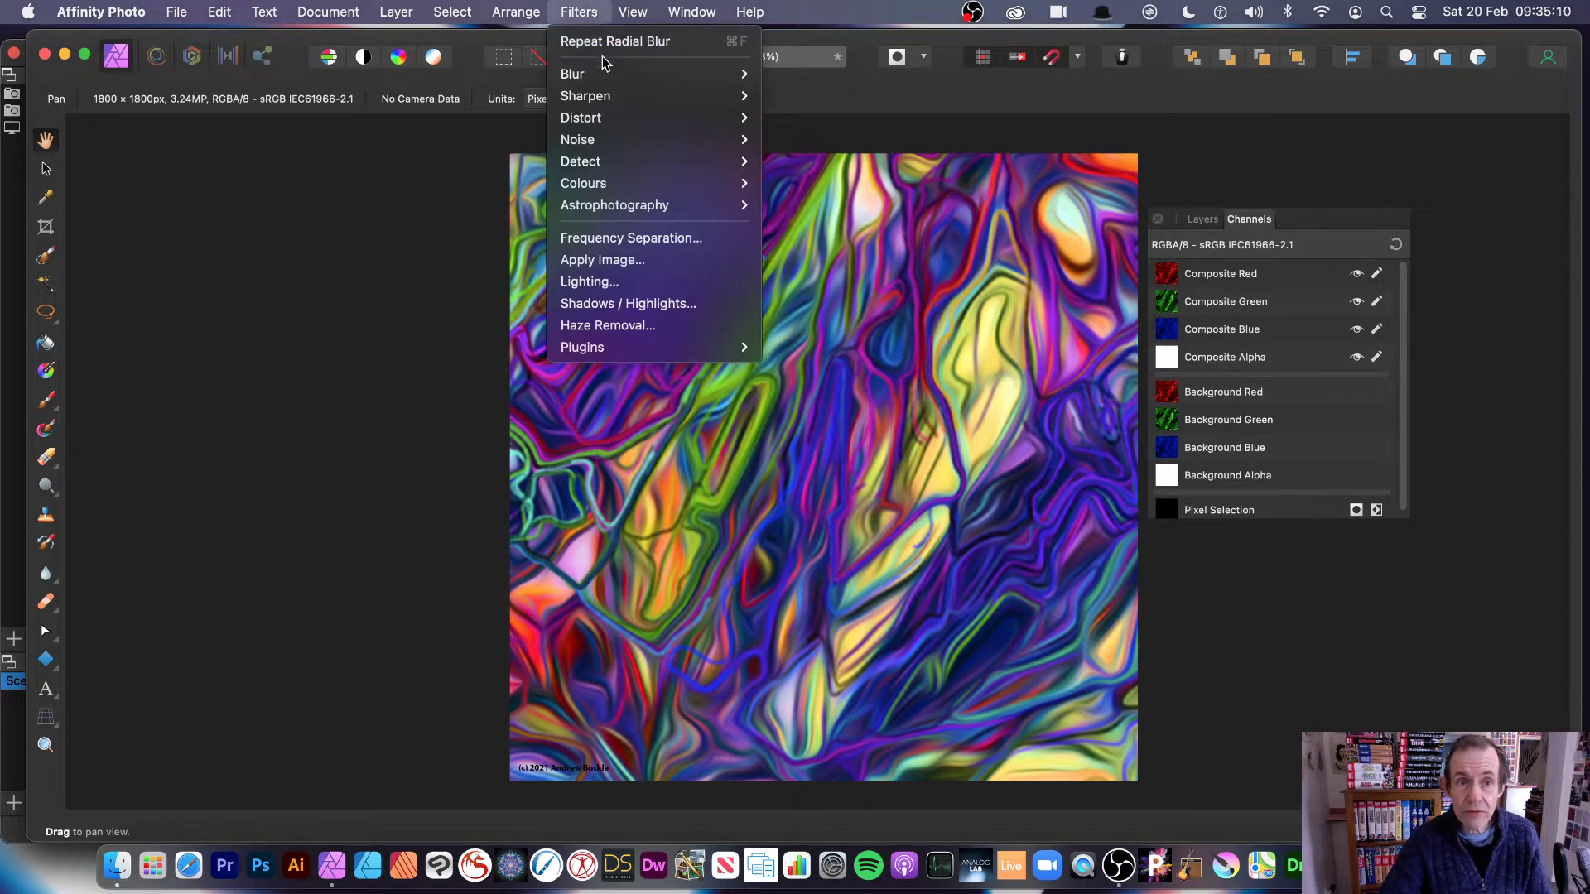
pyautogui.click(822, 184)
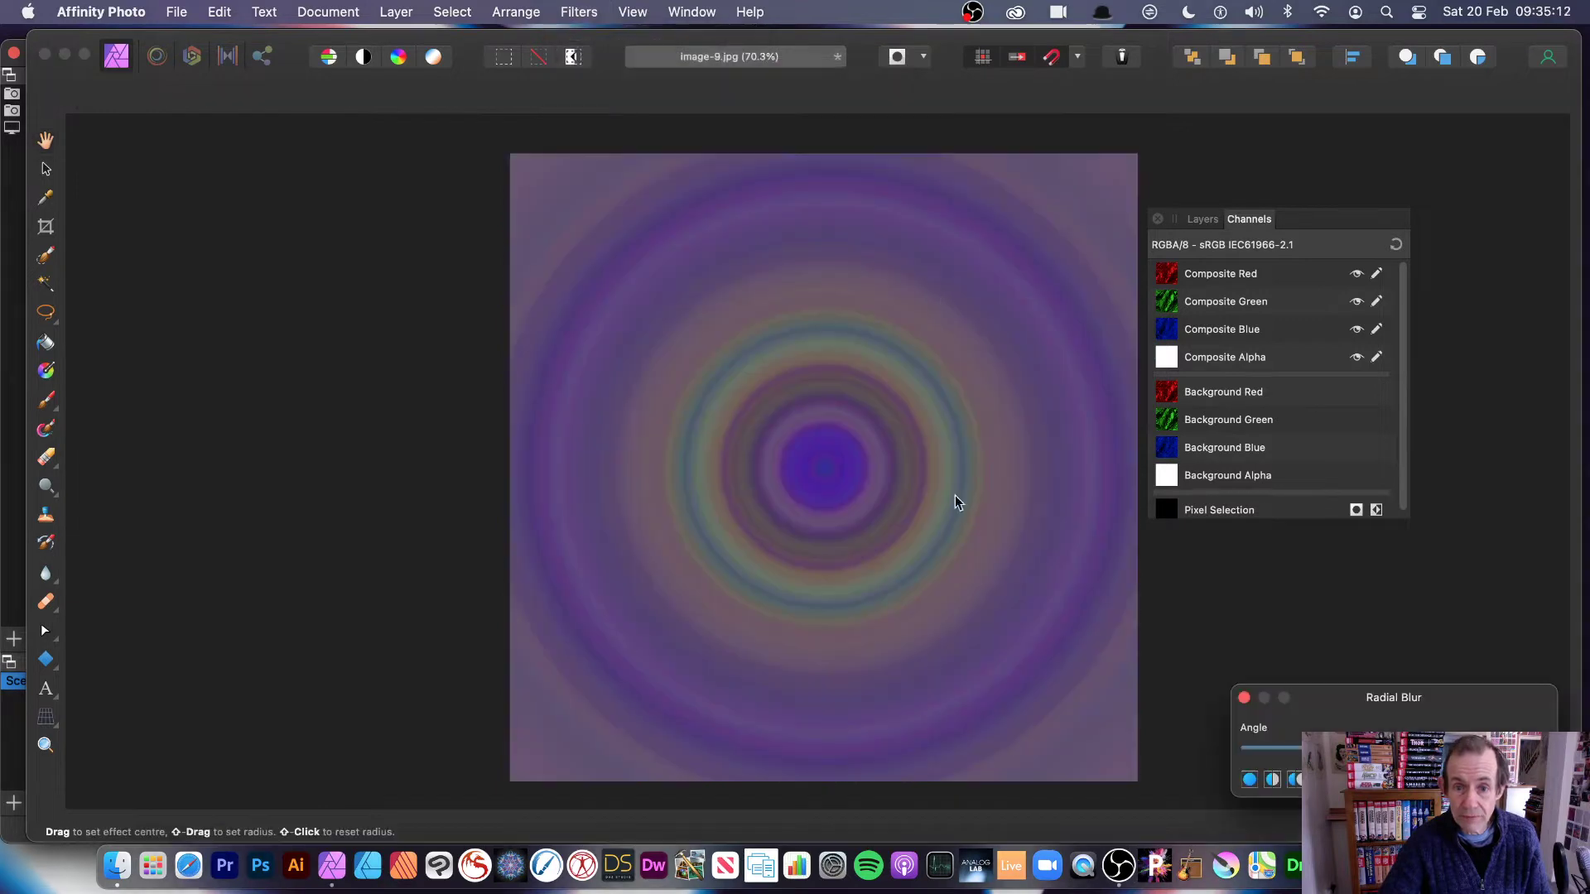
pyautogui.moveTo(1359, 712); pyautogui.dragTo(892, 441)
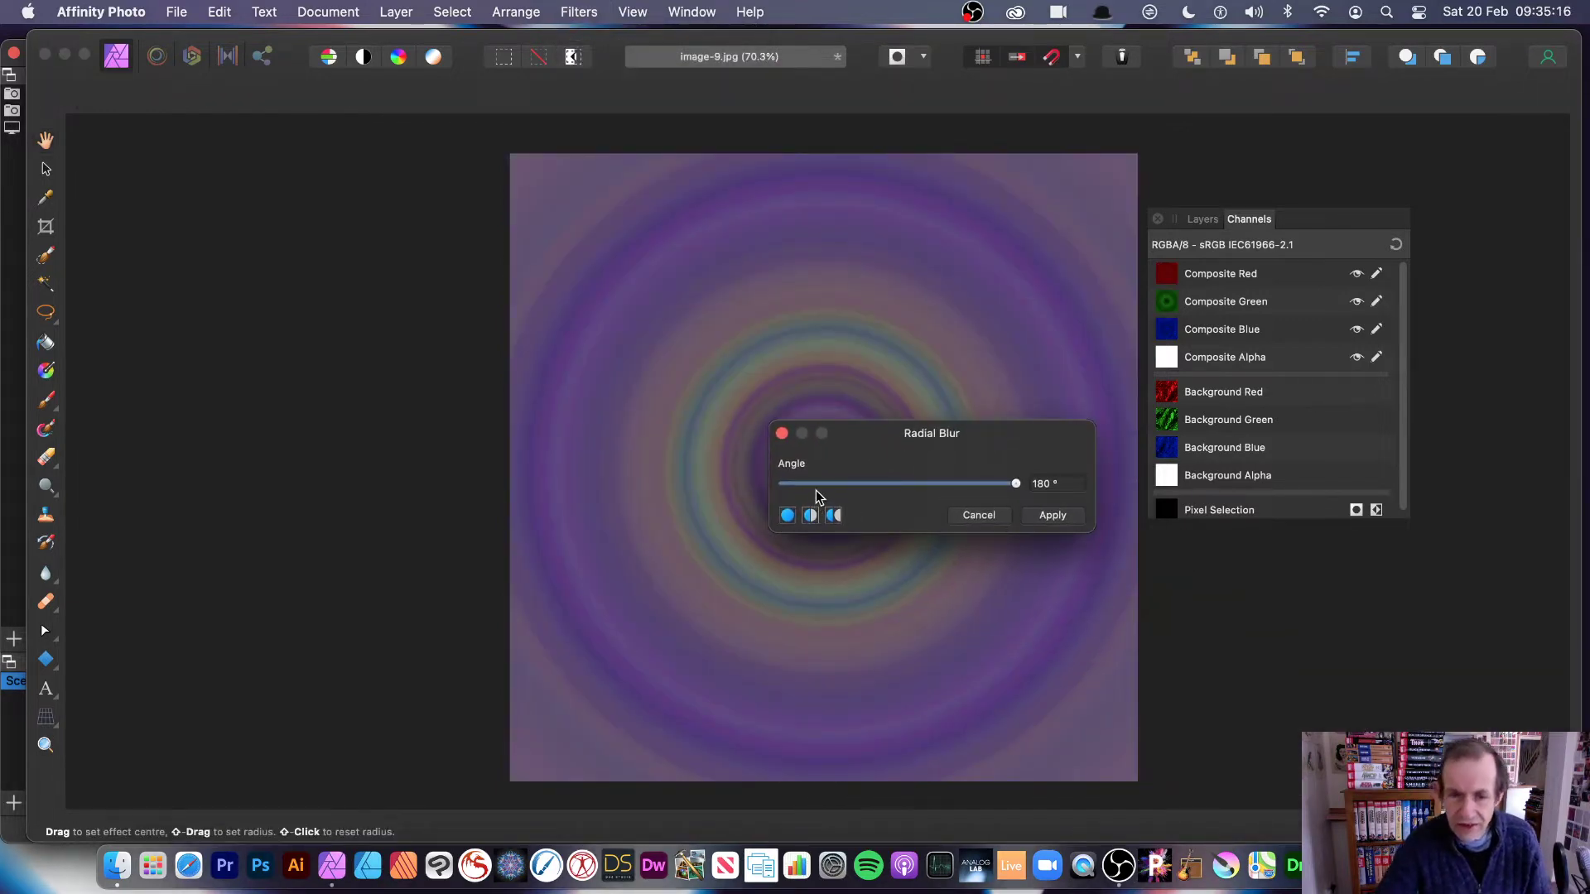
# Apply a 7.7° radial blur centred near the upper-left corner.
pyautogui.moveTo(814, 485); pyautogui.dragTo(834, 493)
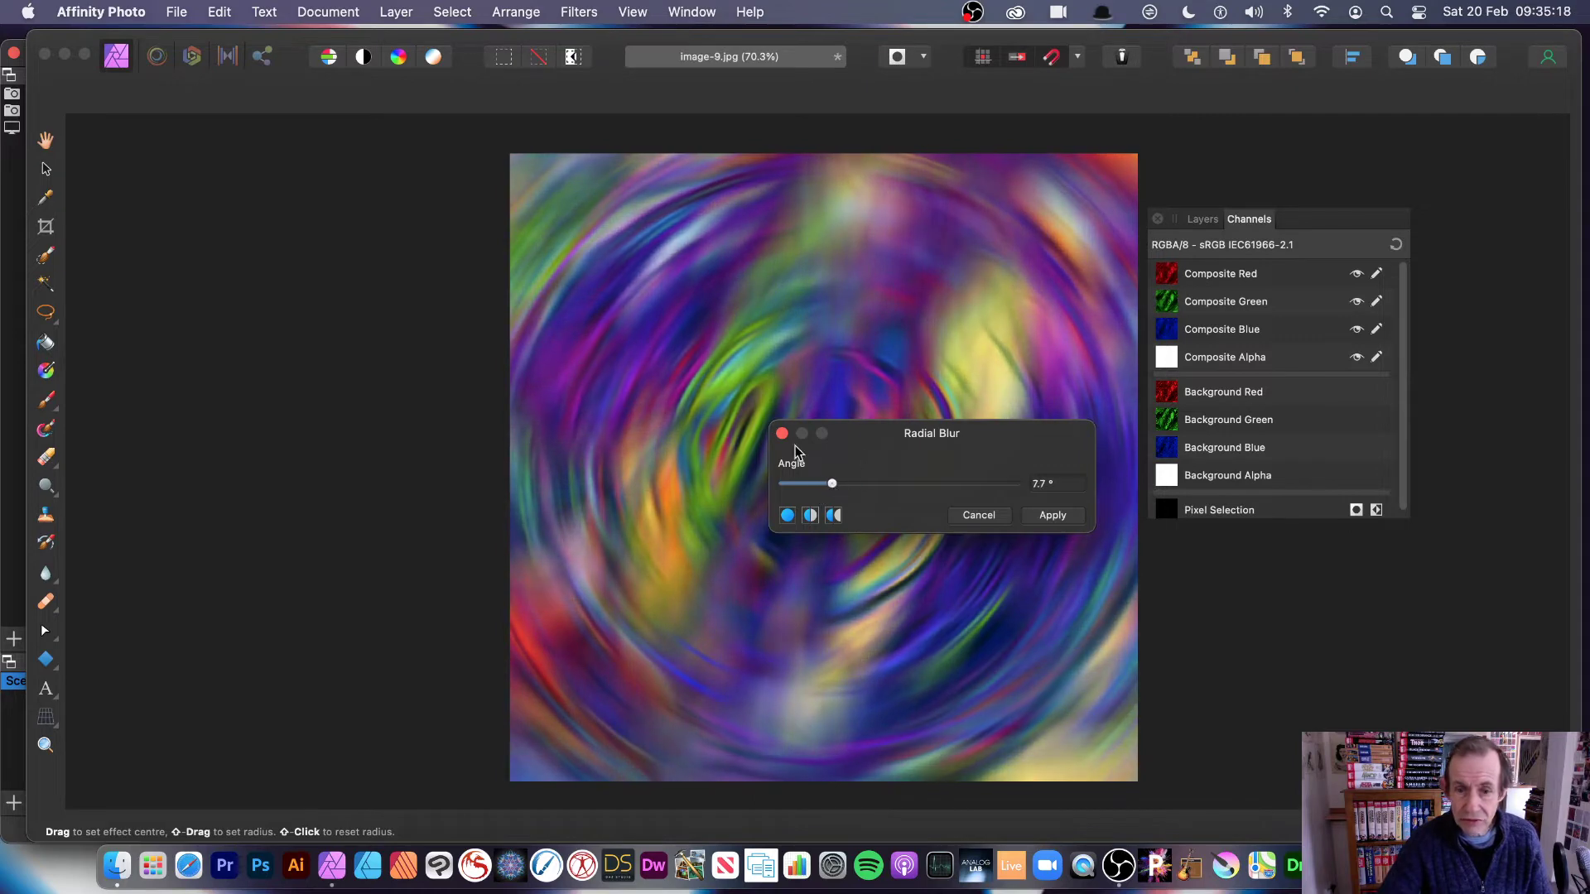
pyautogui.moveTo(596, 322); pyautogui.dragTo(579, 275)
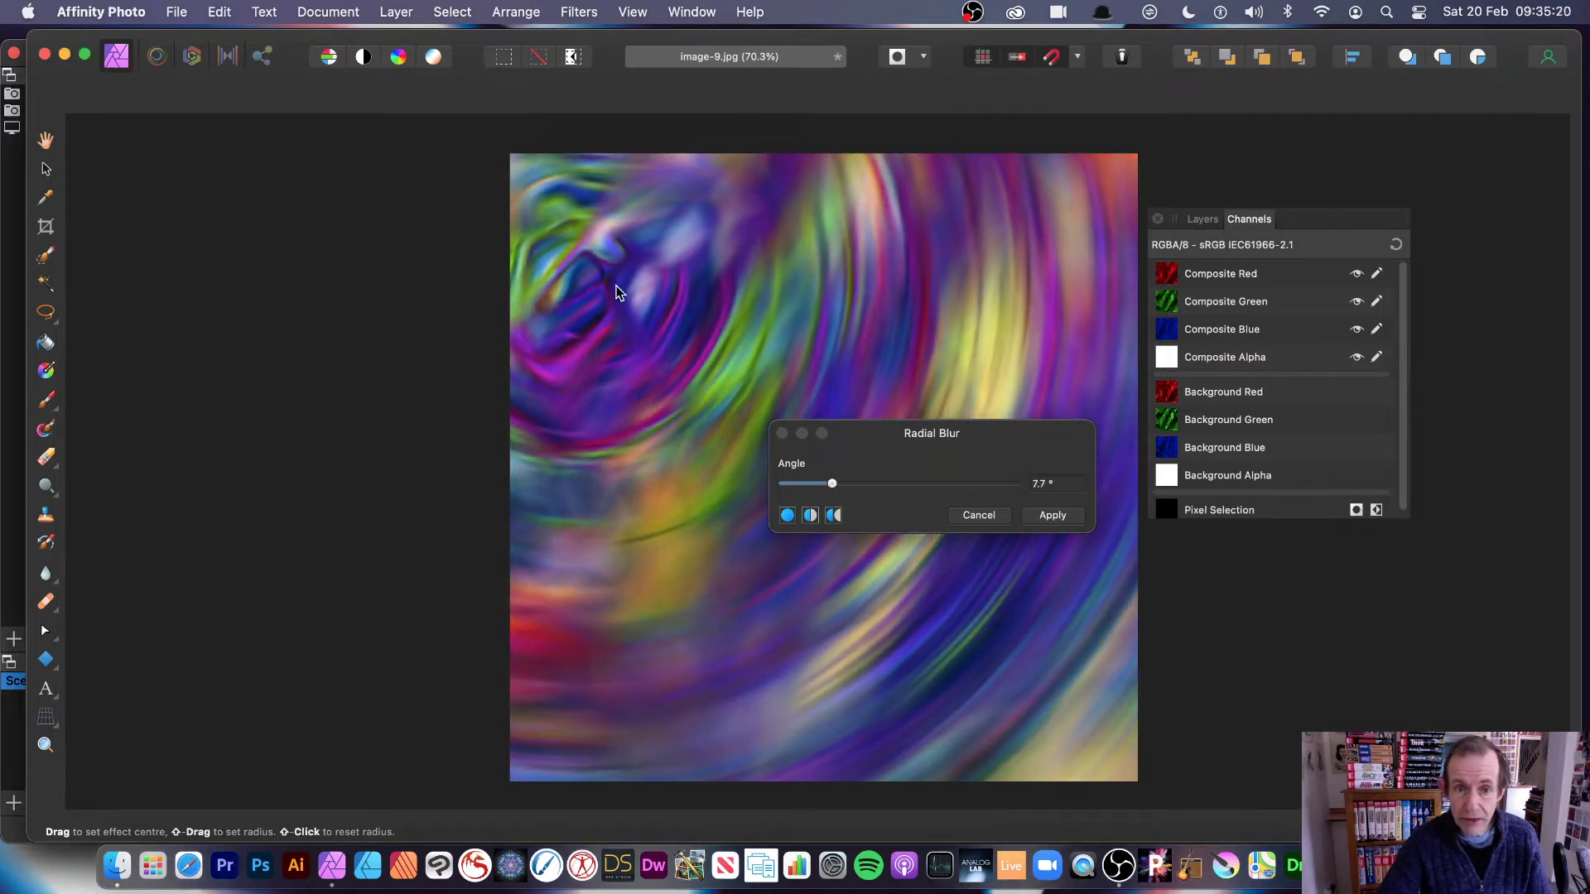
pyautogui.click(1076, 513)
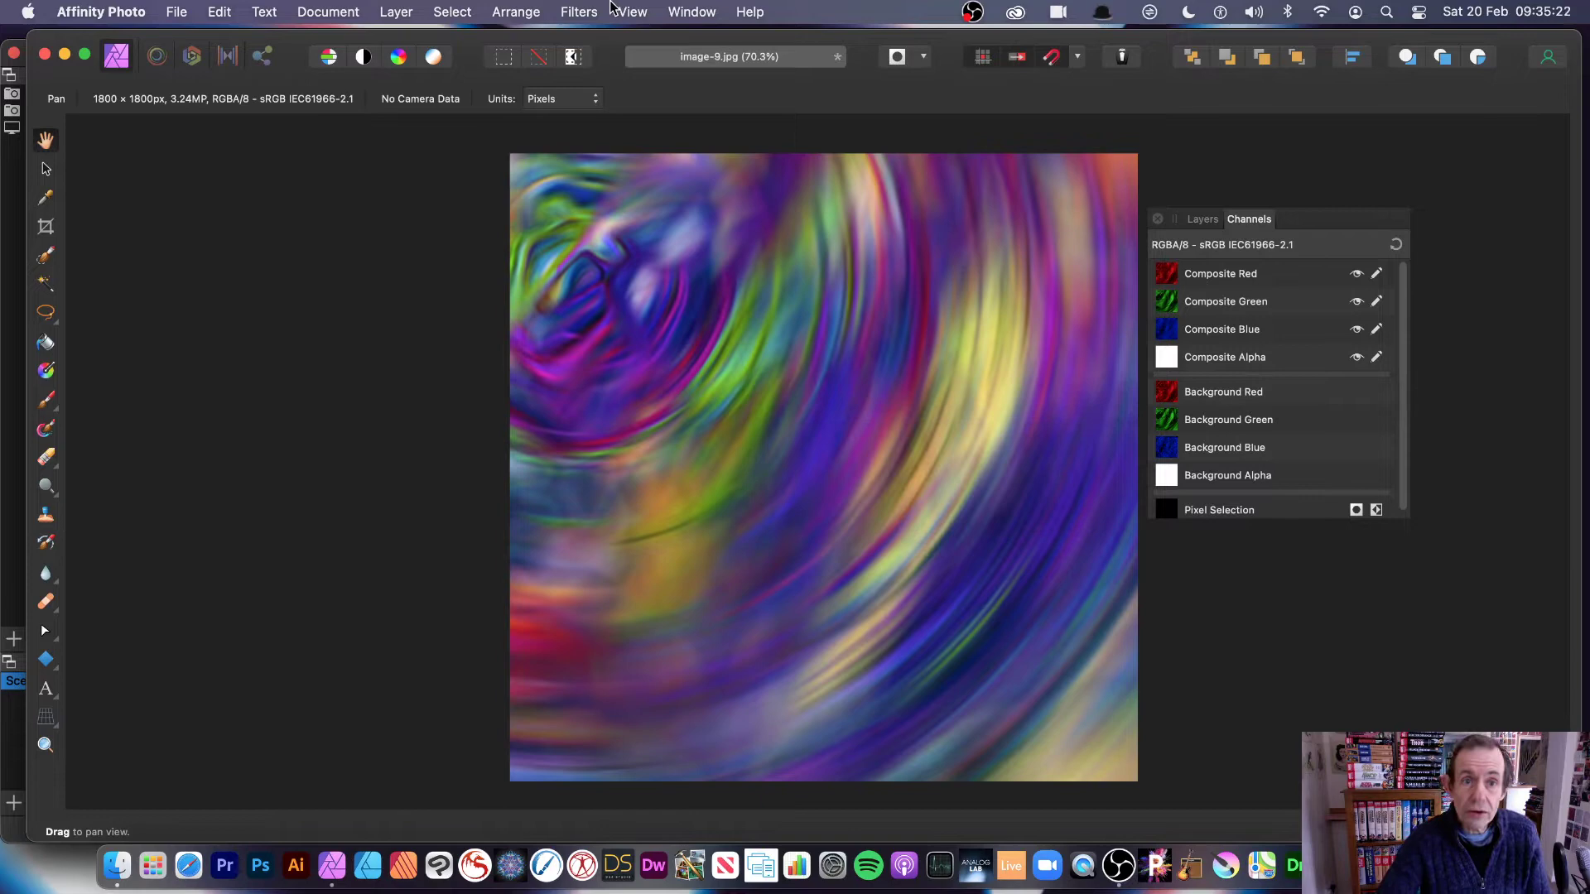
# Bring up the Radial Blur dialog again from Filters > Blur.
pyautogui.click(579, 12)
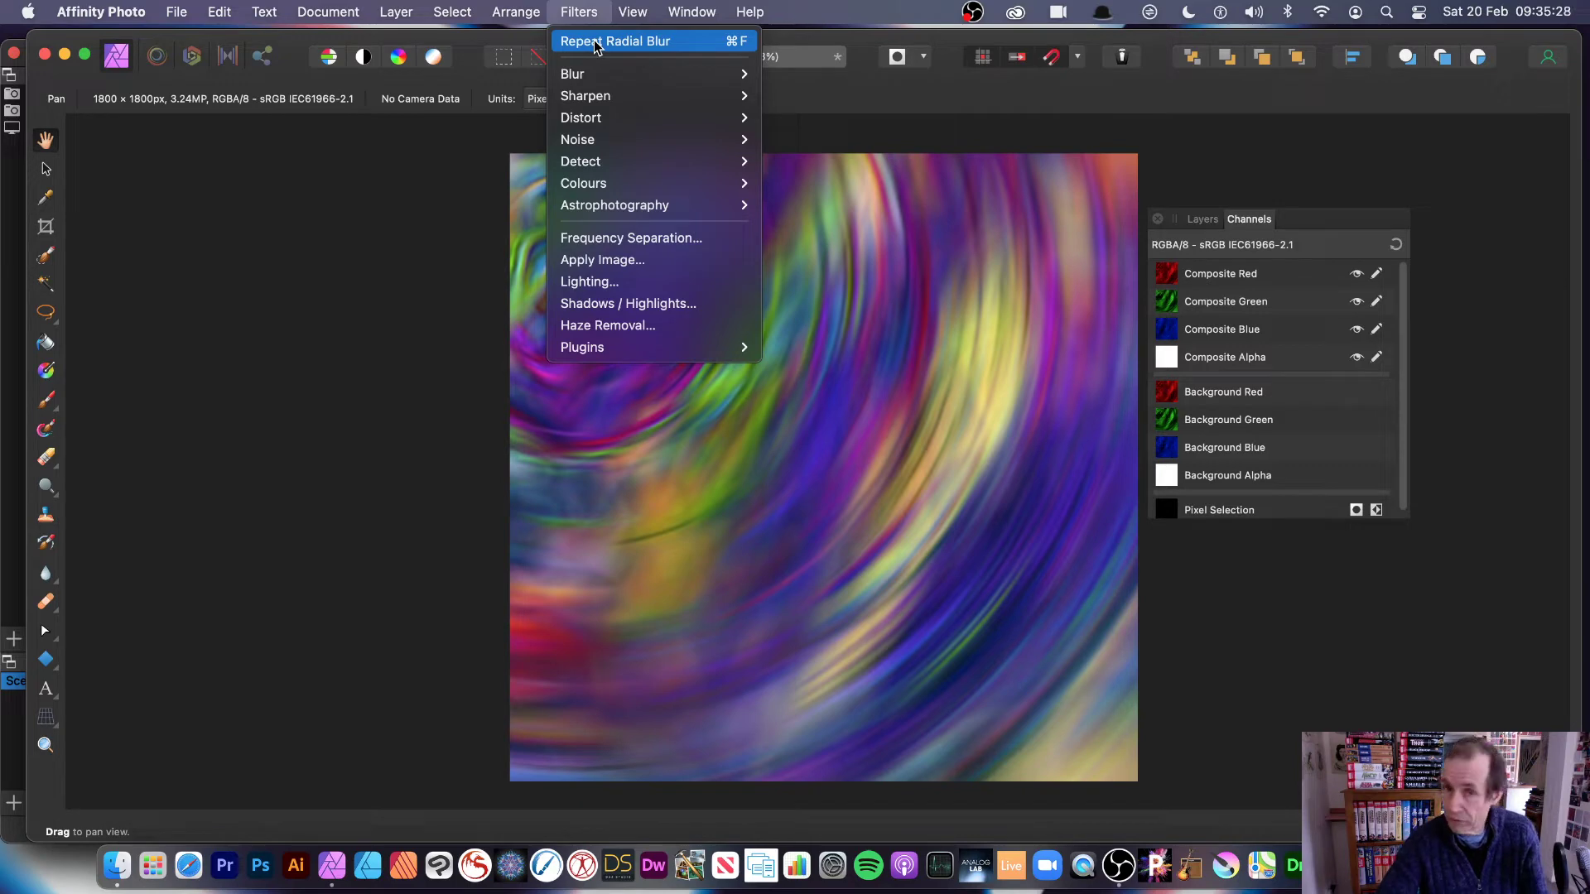
pyautogui.moveTo(609, 117)
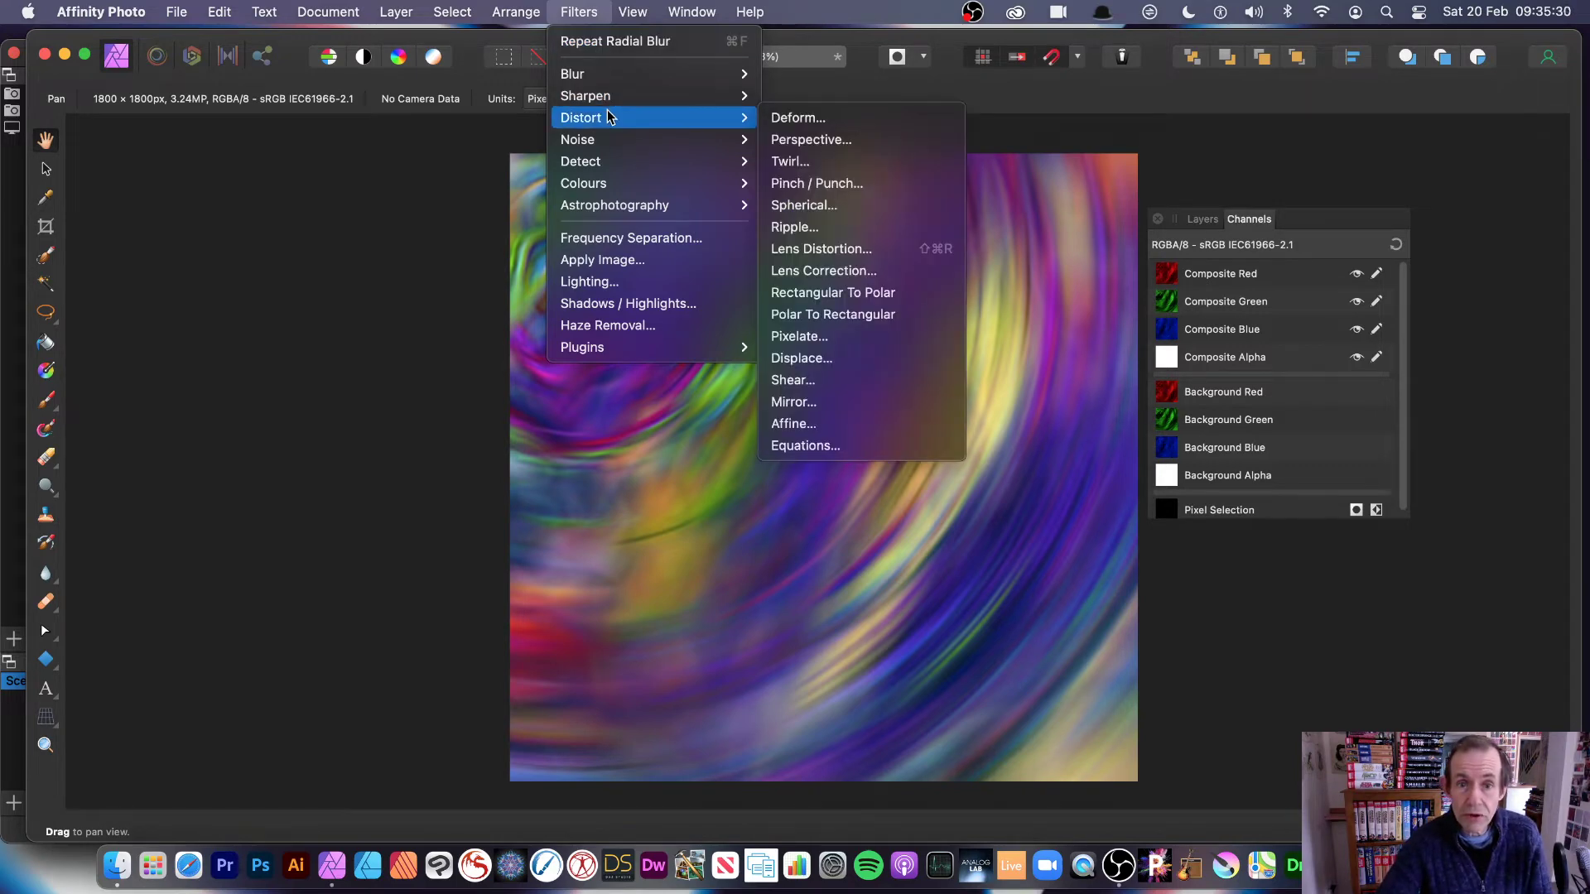
pyautogui.moveTo(613, 76)
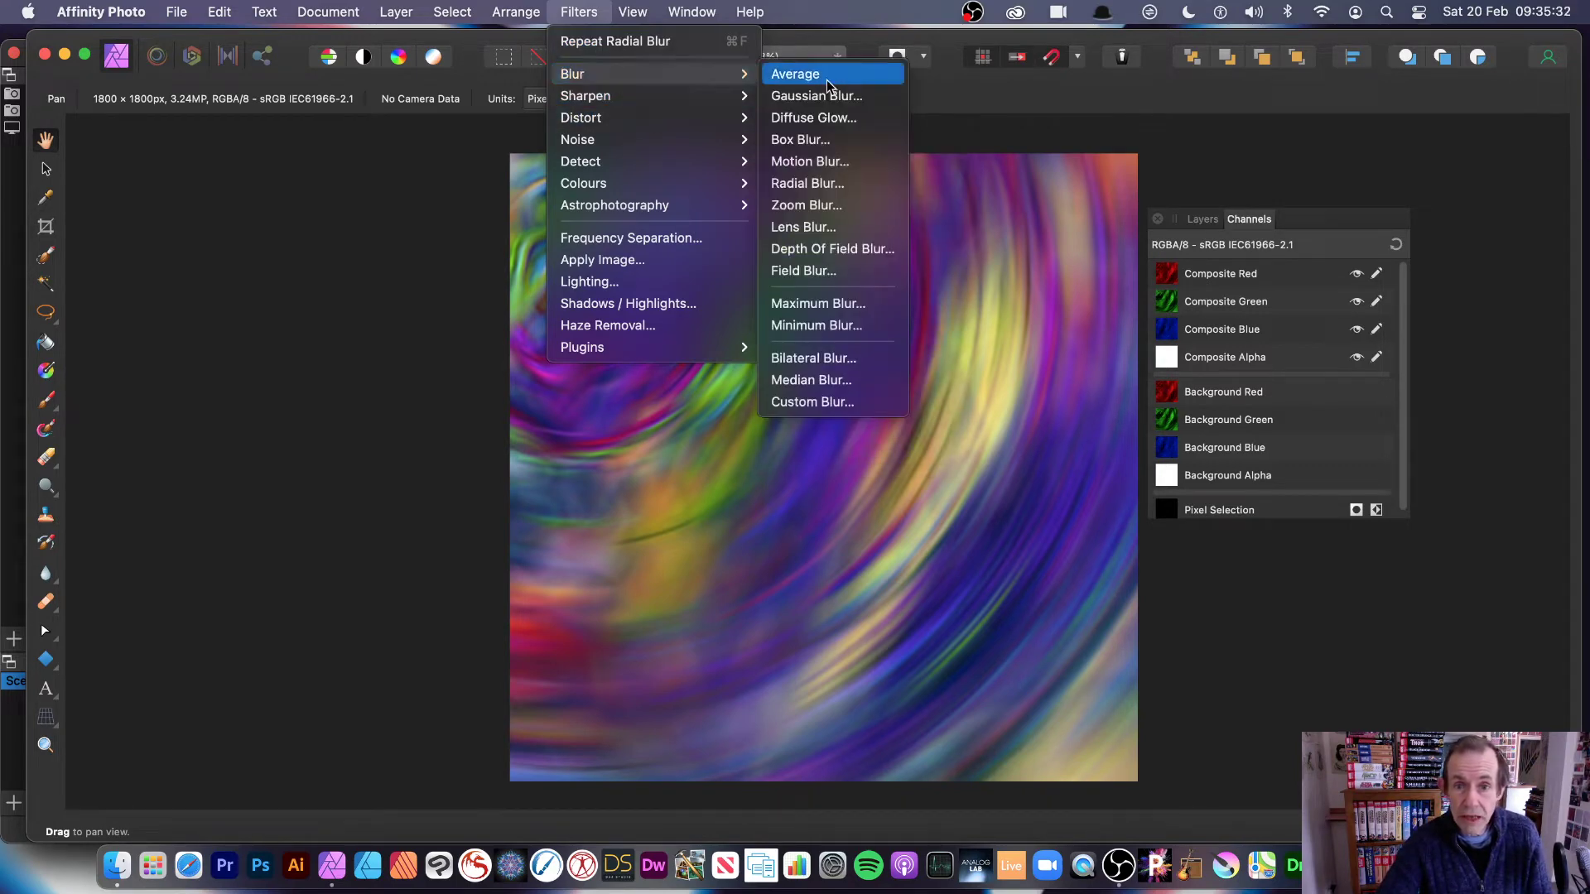
pyautogui.click(819, 183)
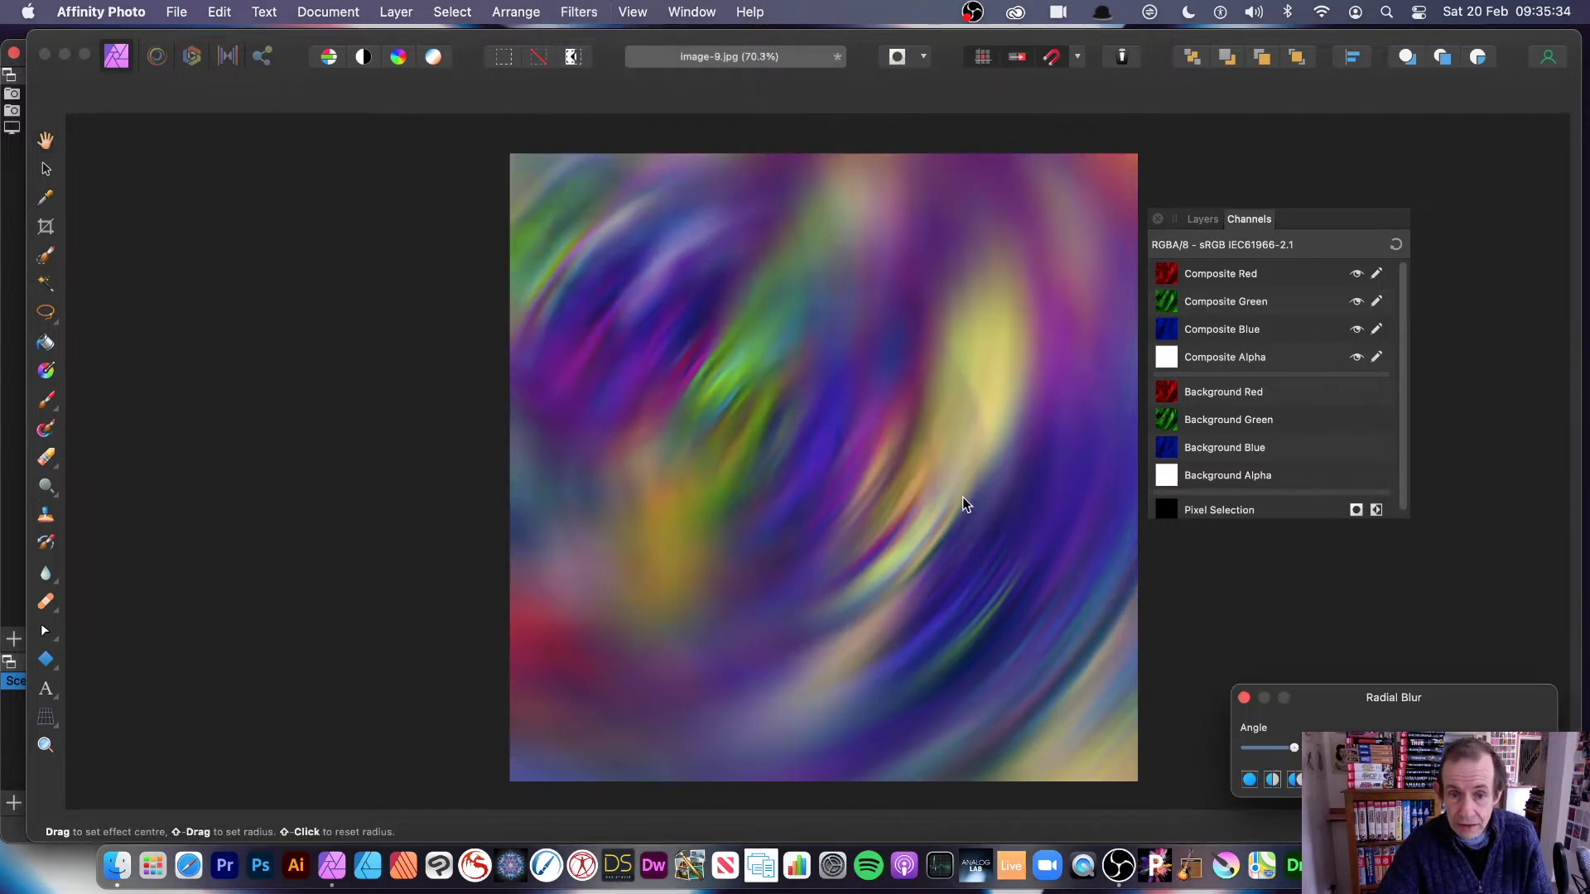
# Try new blur centres and angles, apply diagonal streaks, then undo both radial blurs.
pyautogui.click(922, 514)
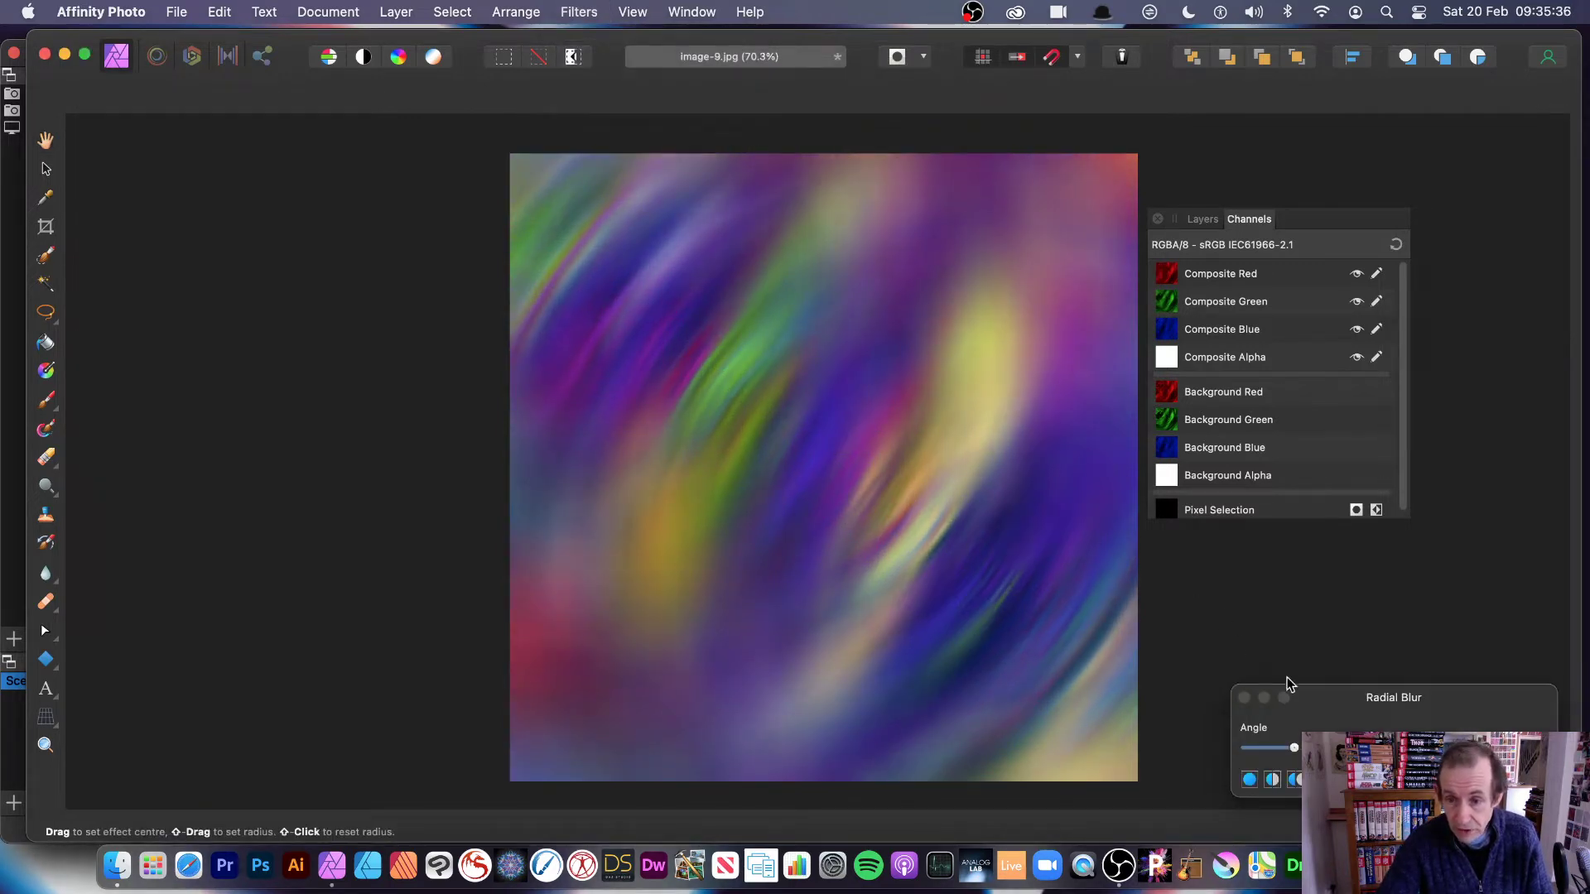
pyautogui.moveTo(1293, 748); pyautogui.dragTo(1251, 749)
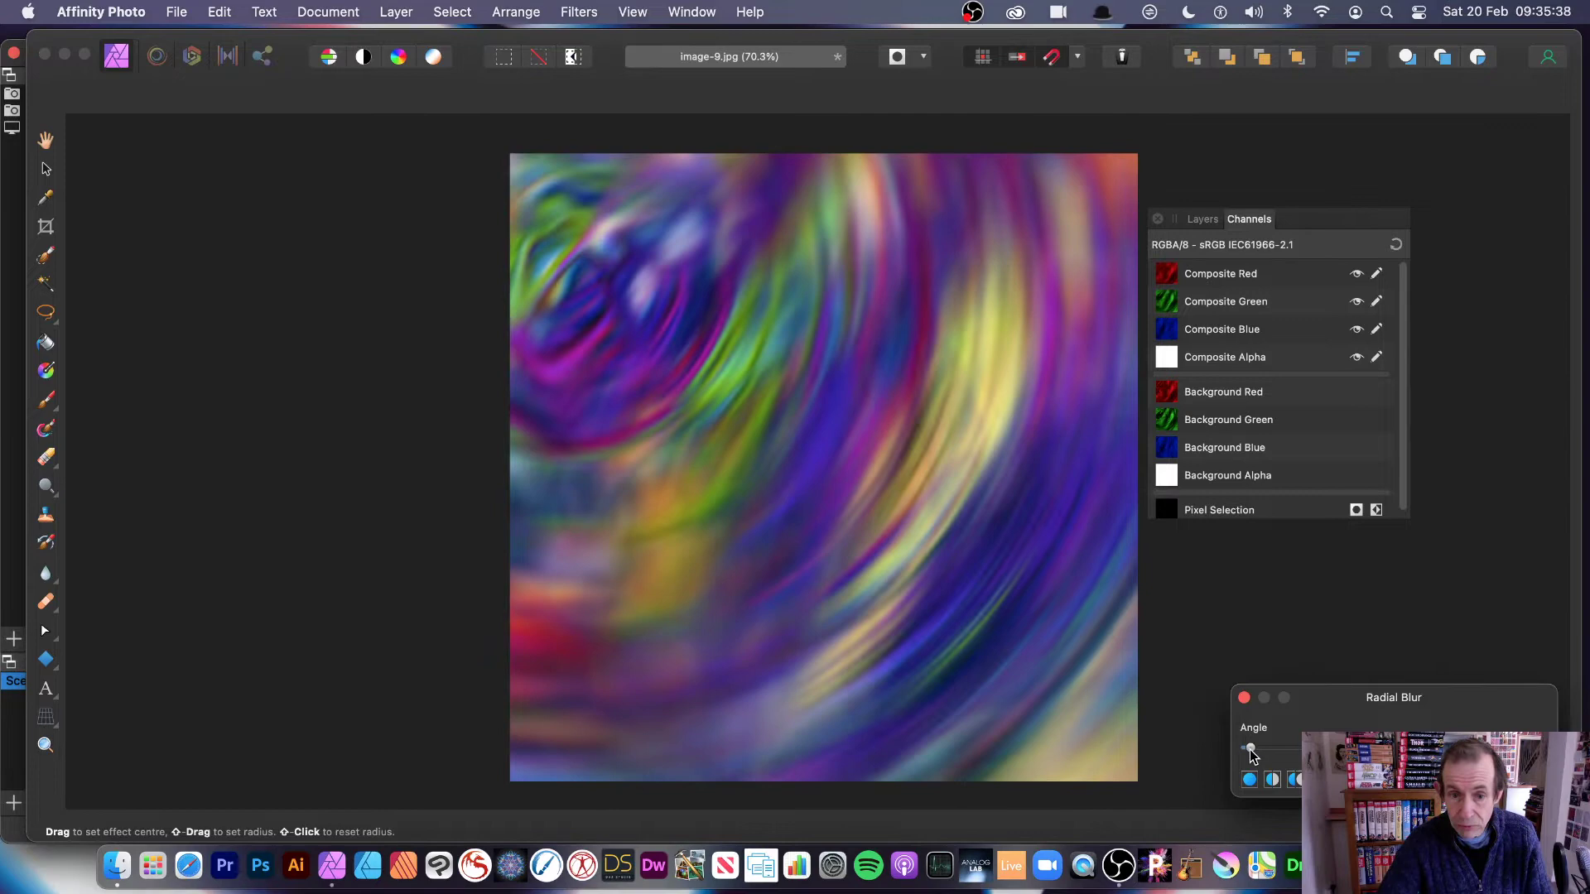
pyautogui.click(1035, 596)
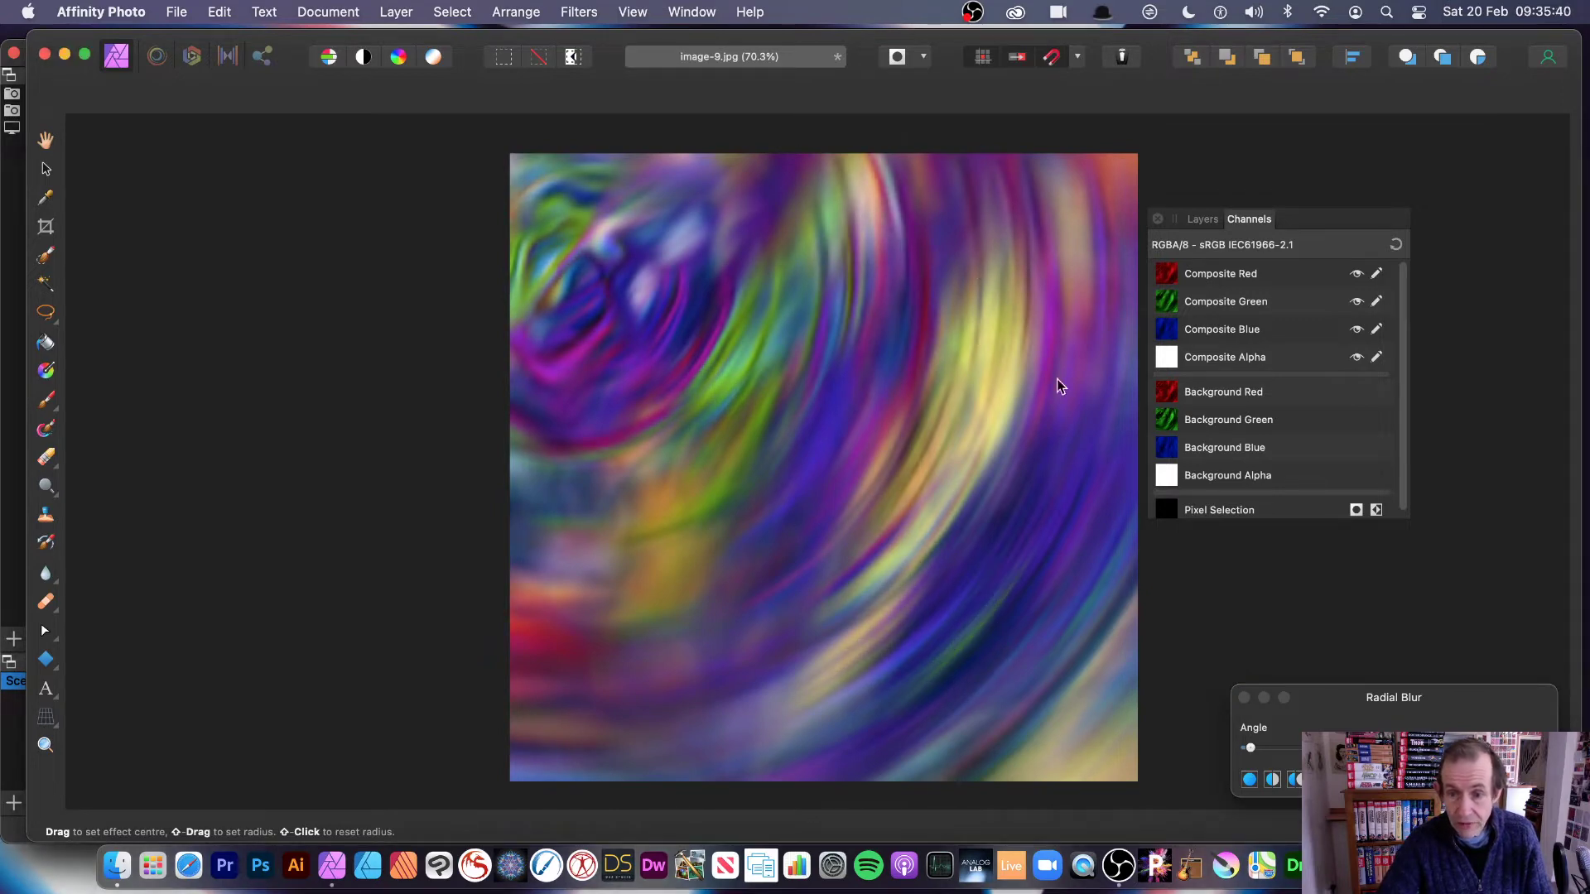
pyautogui.click(1284, 748)
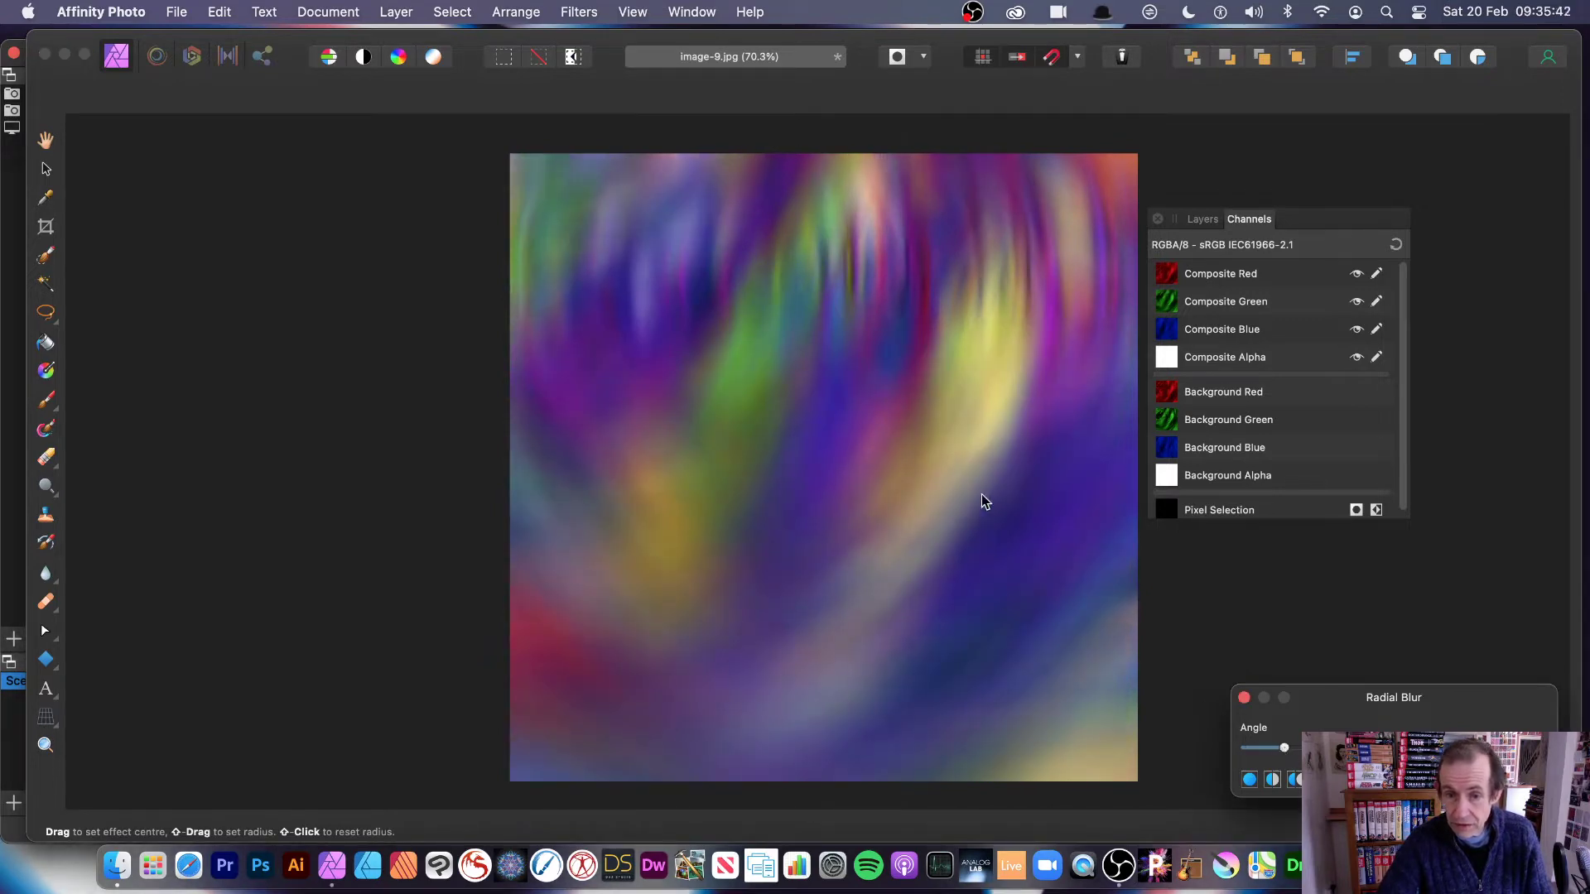
pyautogui.moveTo(981, 495); pyautogui.dragTo(1047, 629)
pyautogui.click(1482, 779)
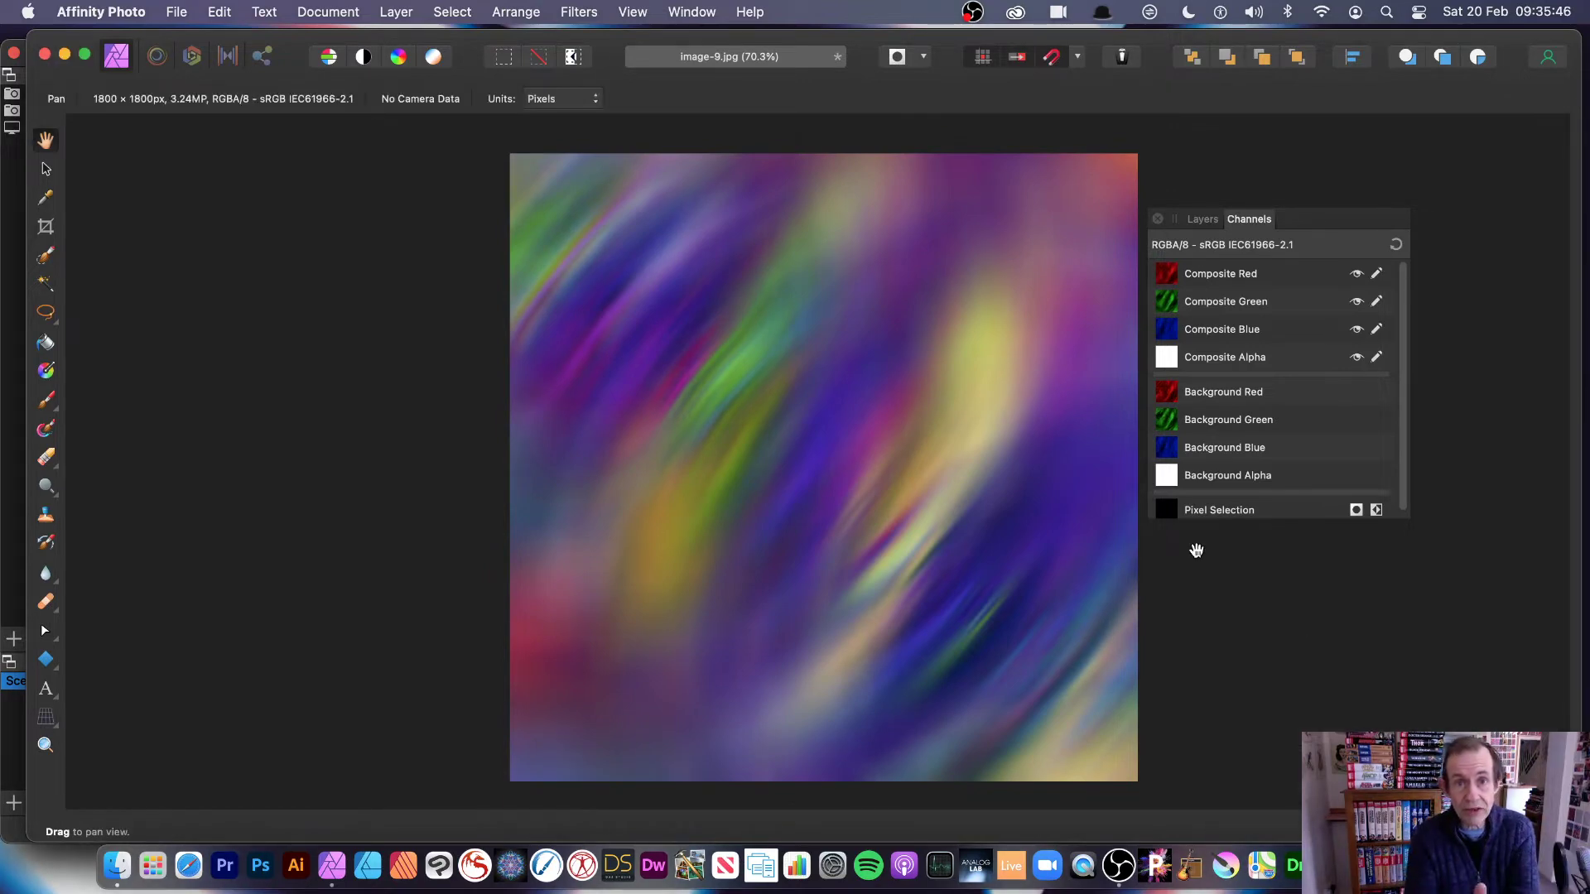
pyautogui.press('super+z')
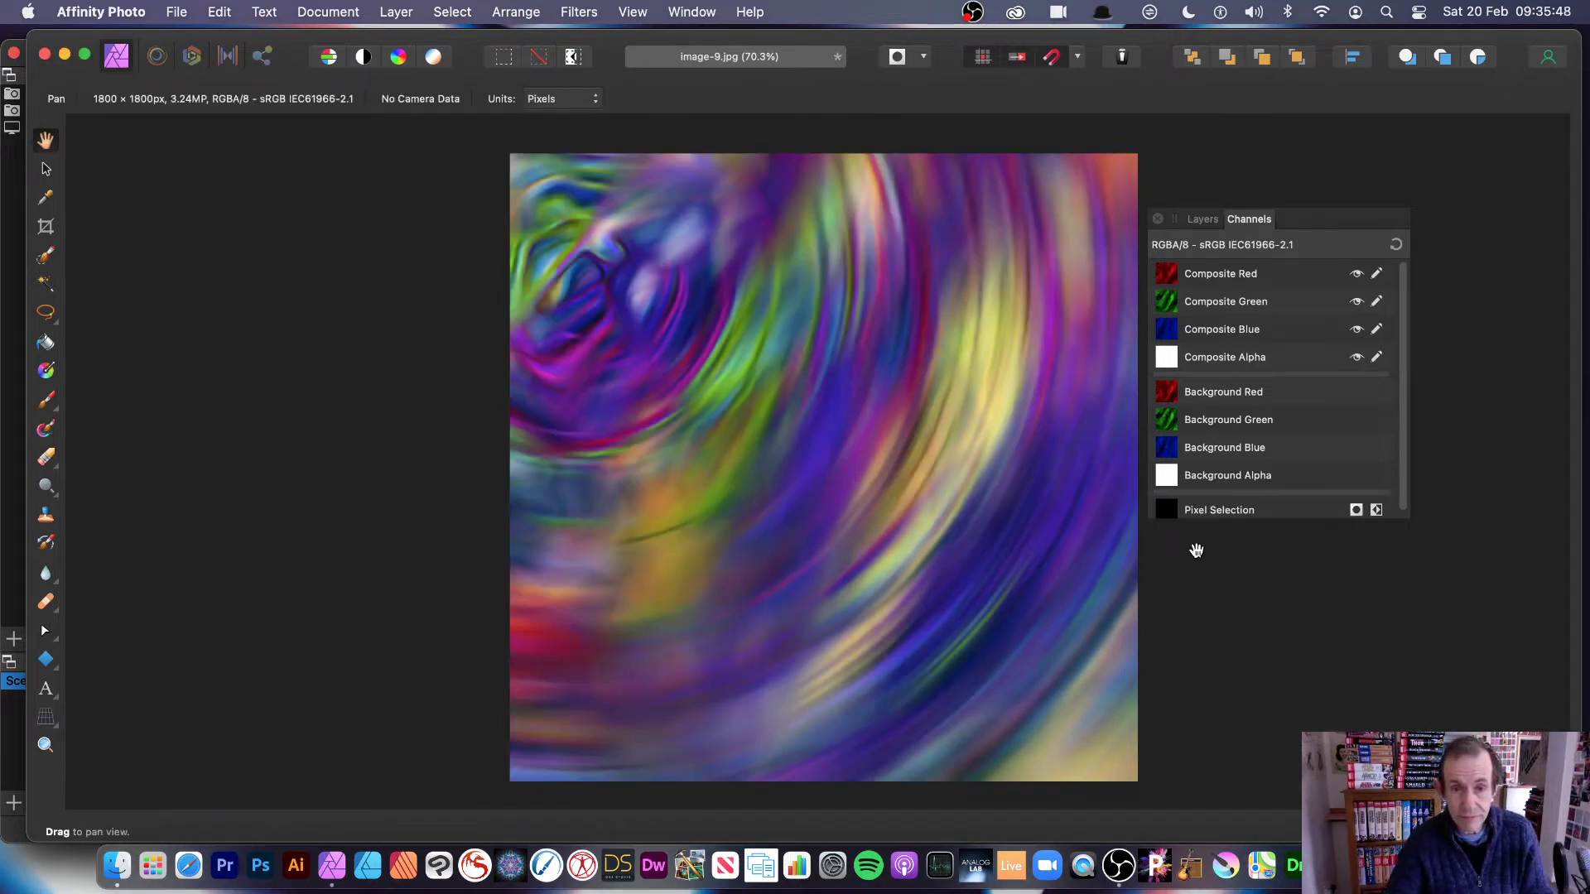
pyautogui.press('super+z')
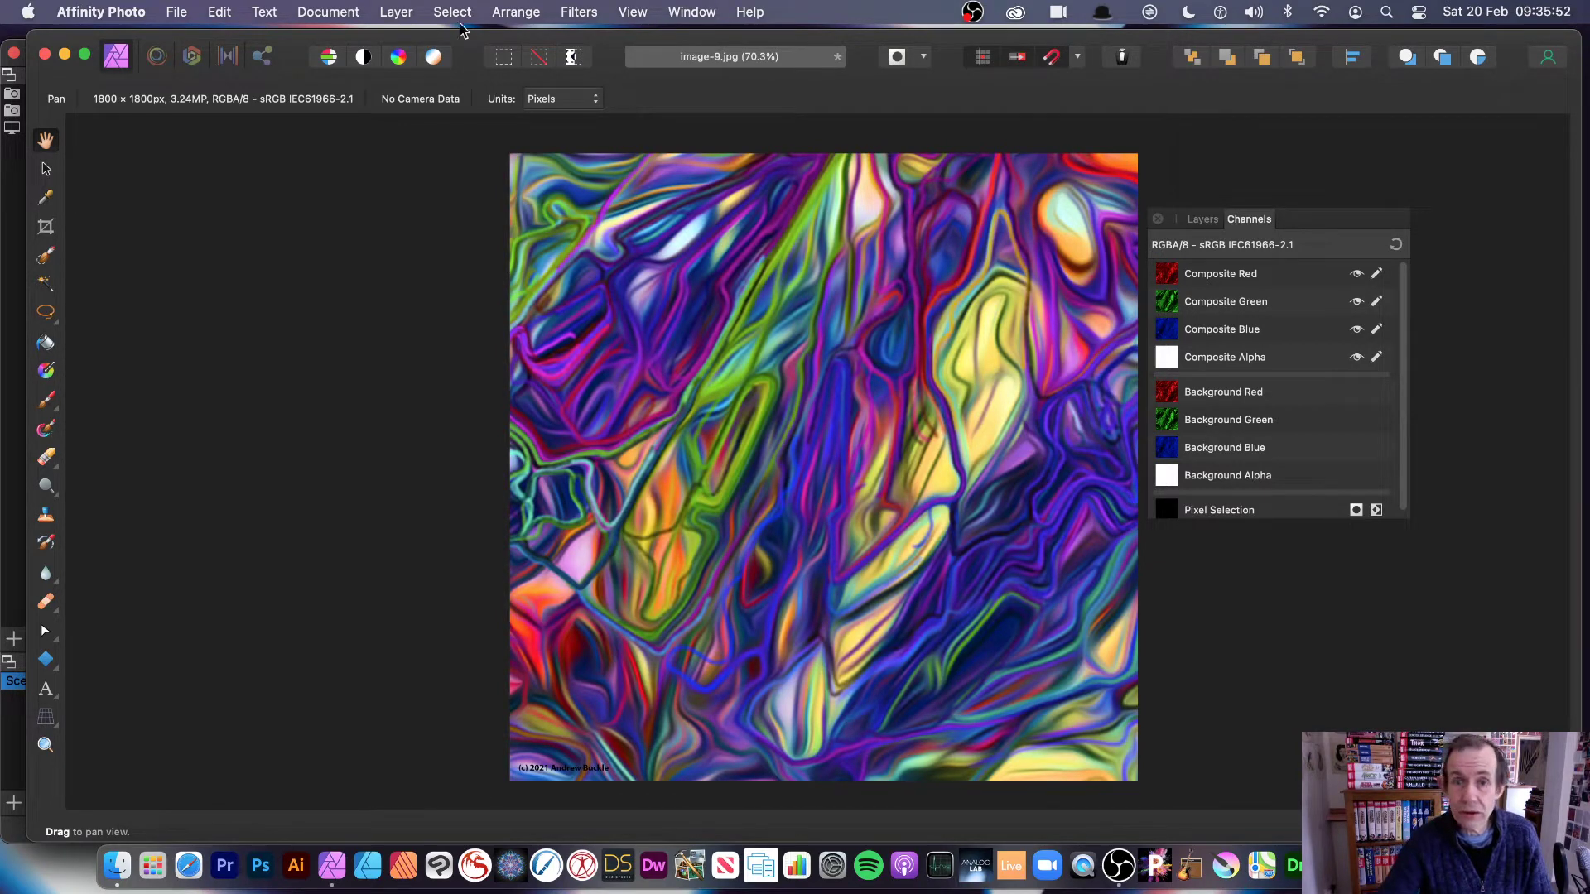
# Show the Layers panel and duplicate the Background layer.
pyautogui.click(1202, 220)
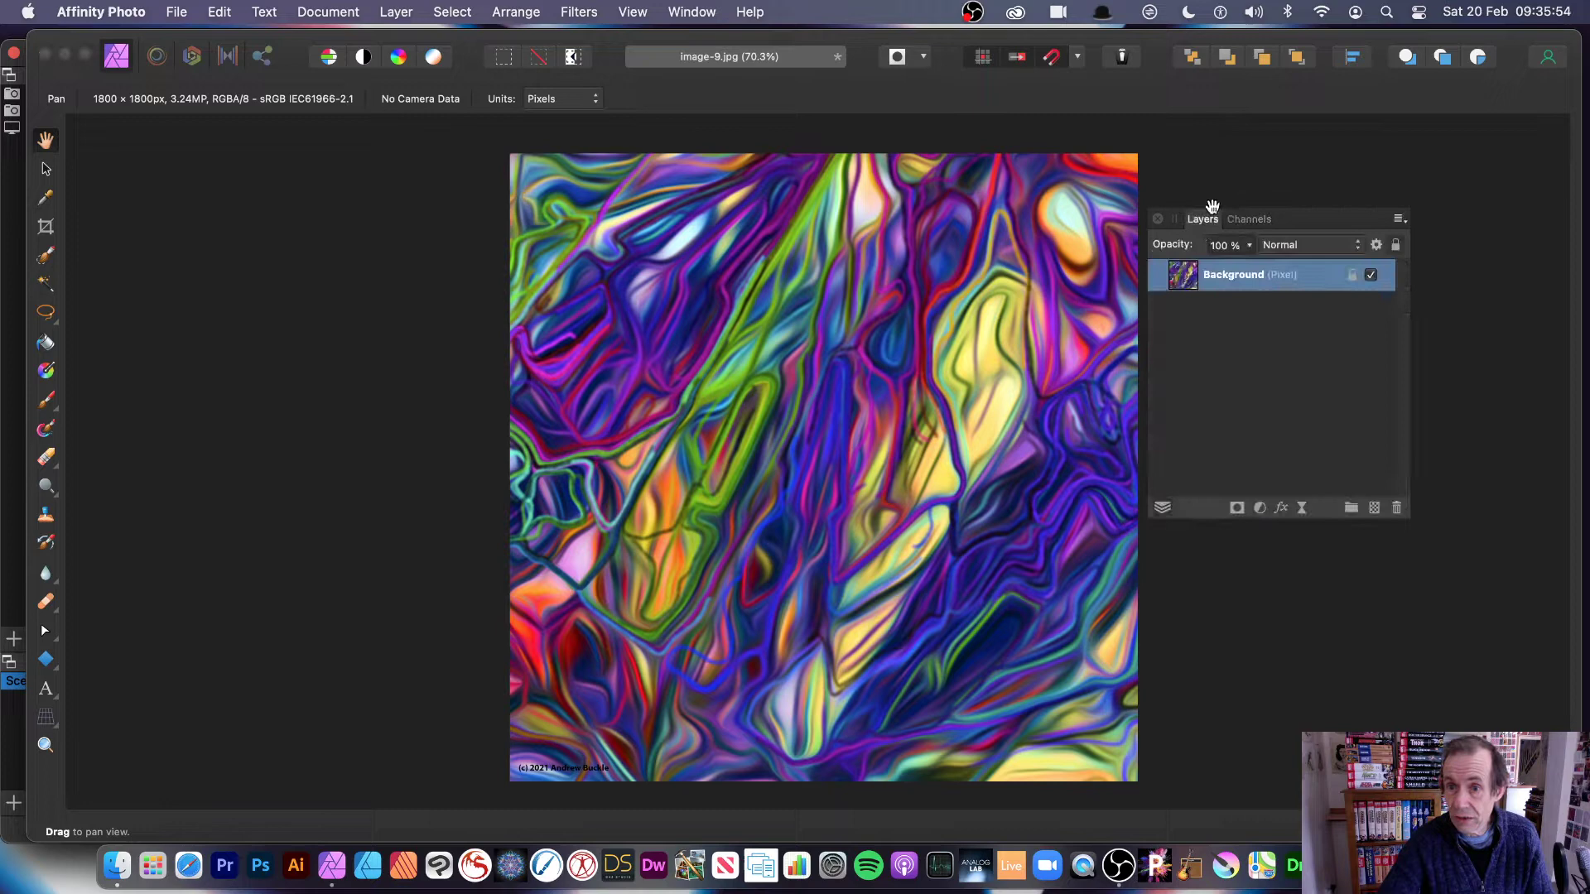
pyautogui.click(631, 13)
pyautogui.moveTo(674, 469)
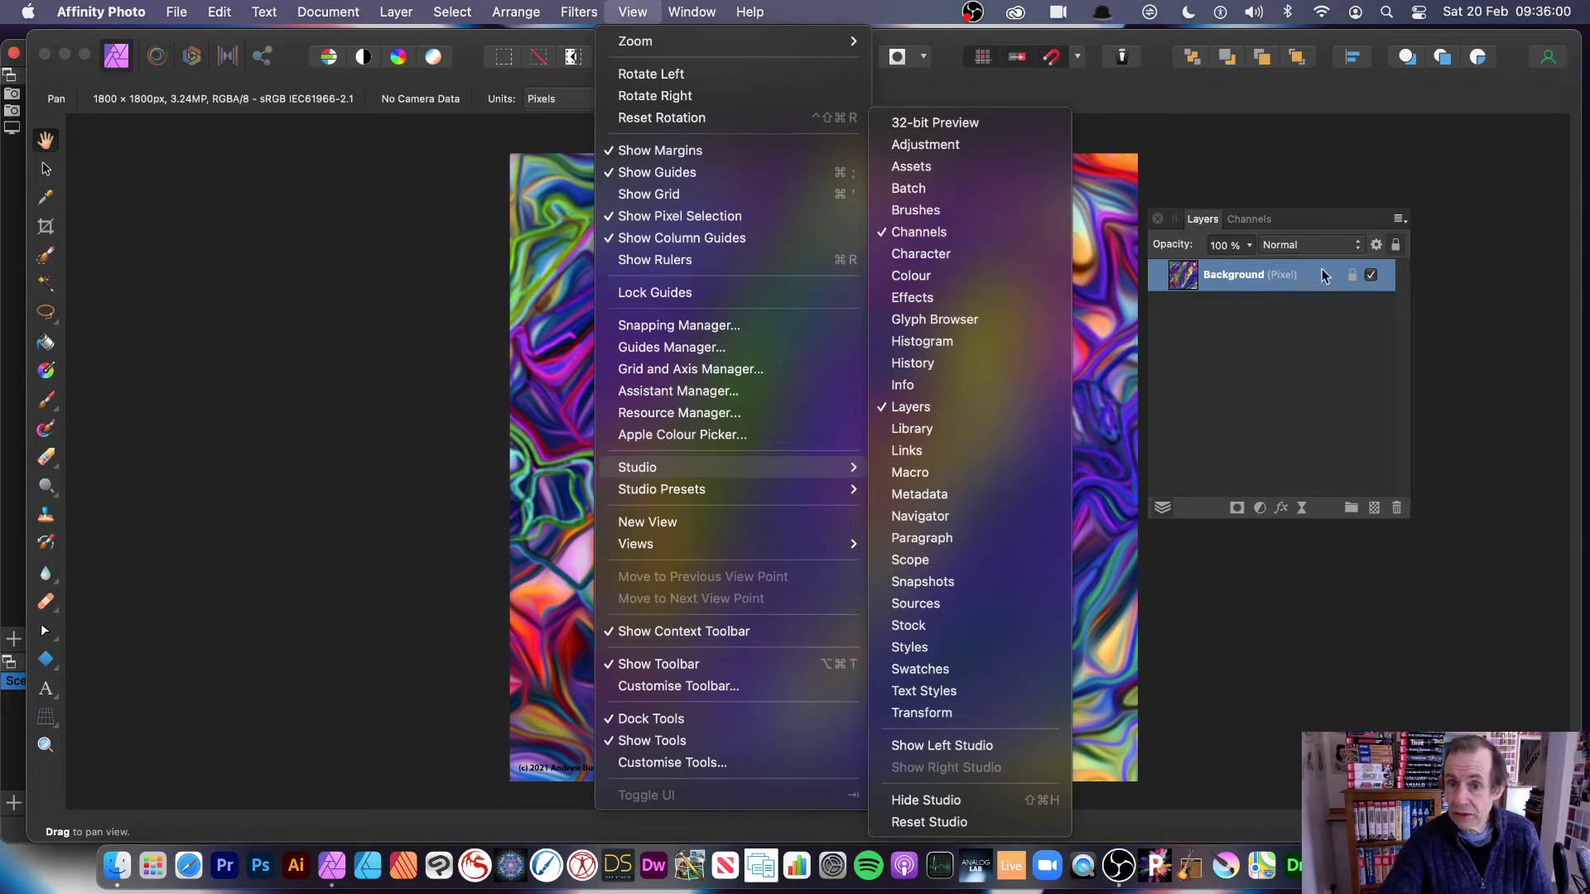
pyautogui.click(1334, 404)
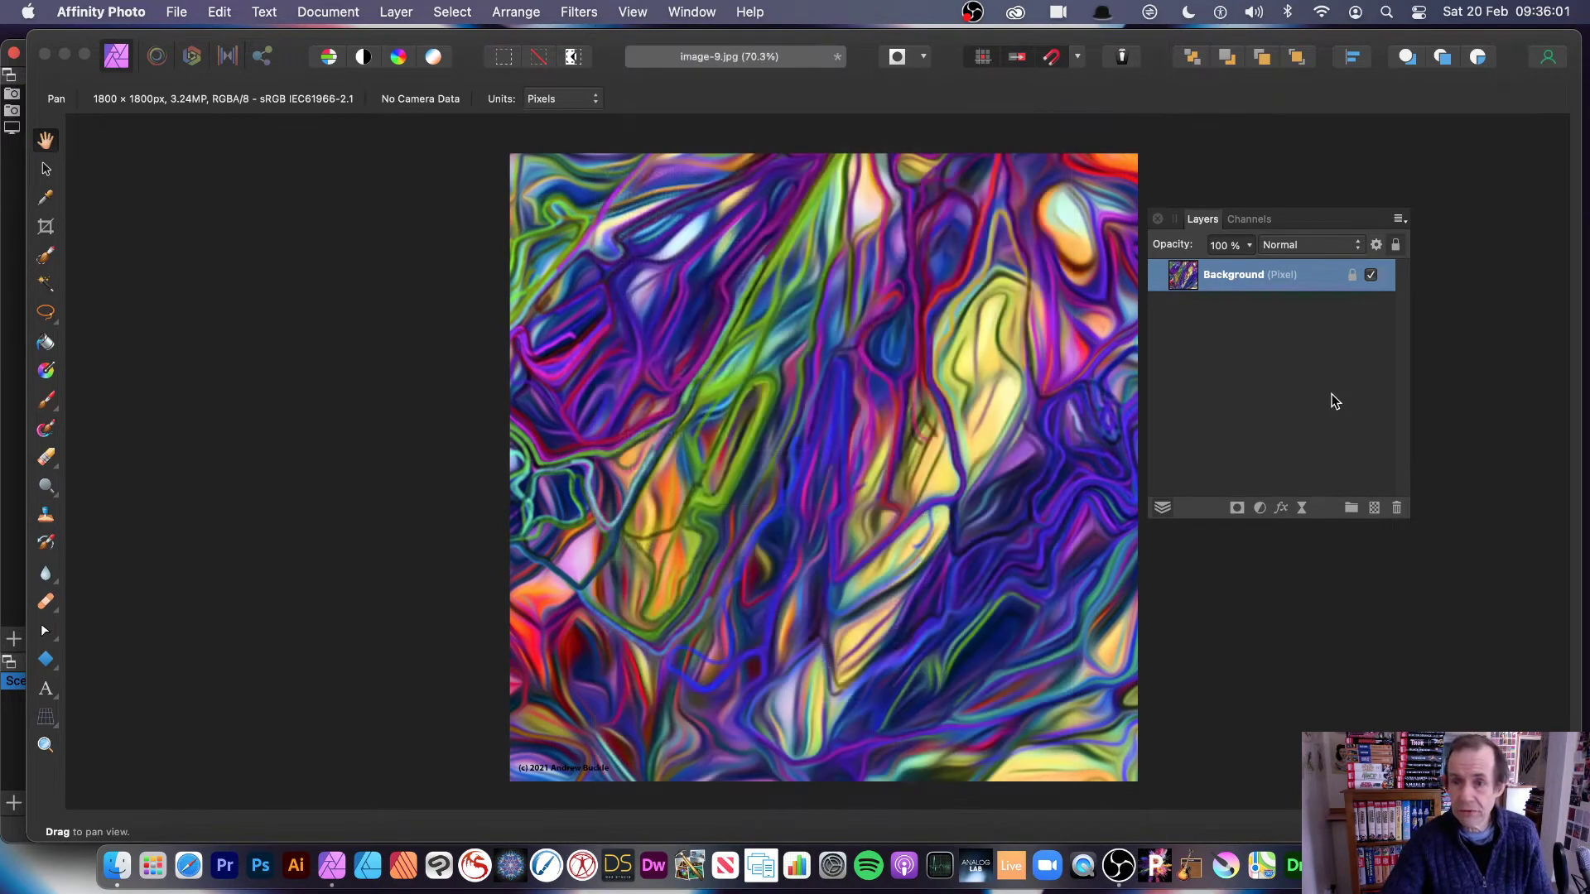
pyautogui.click(398, 12)
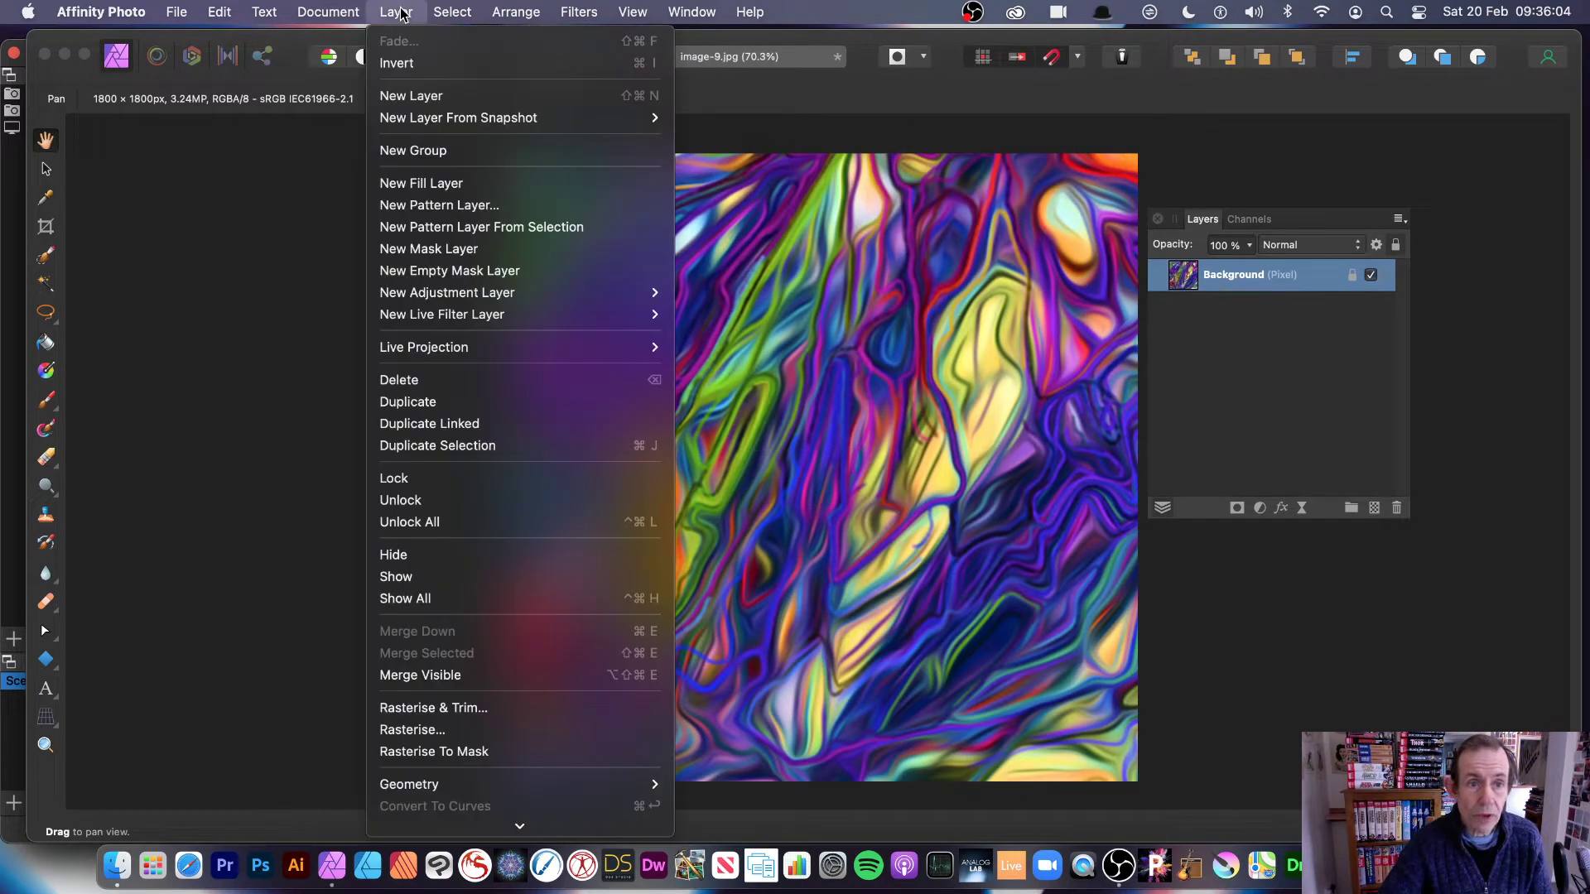
pyautogui.click(458, 401)
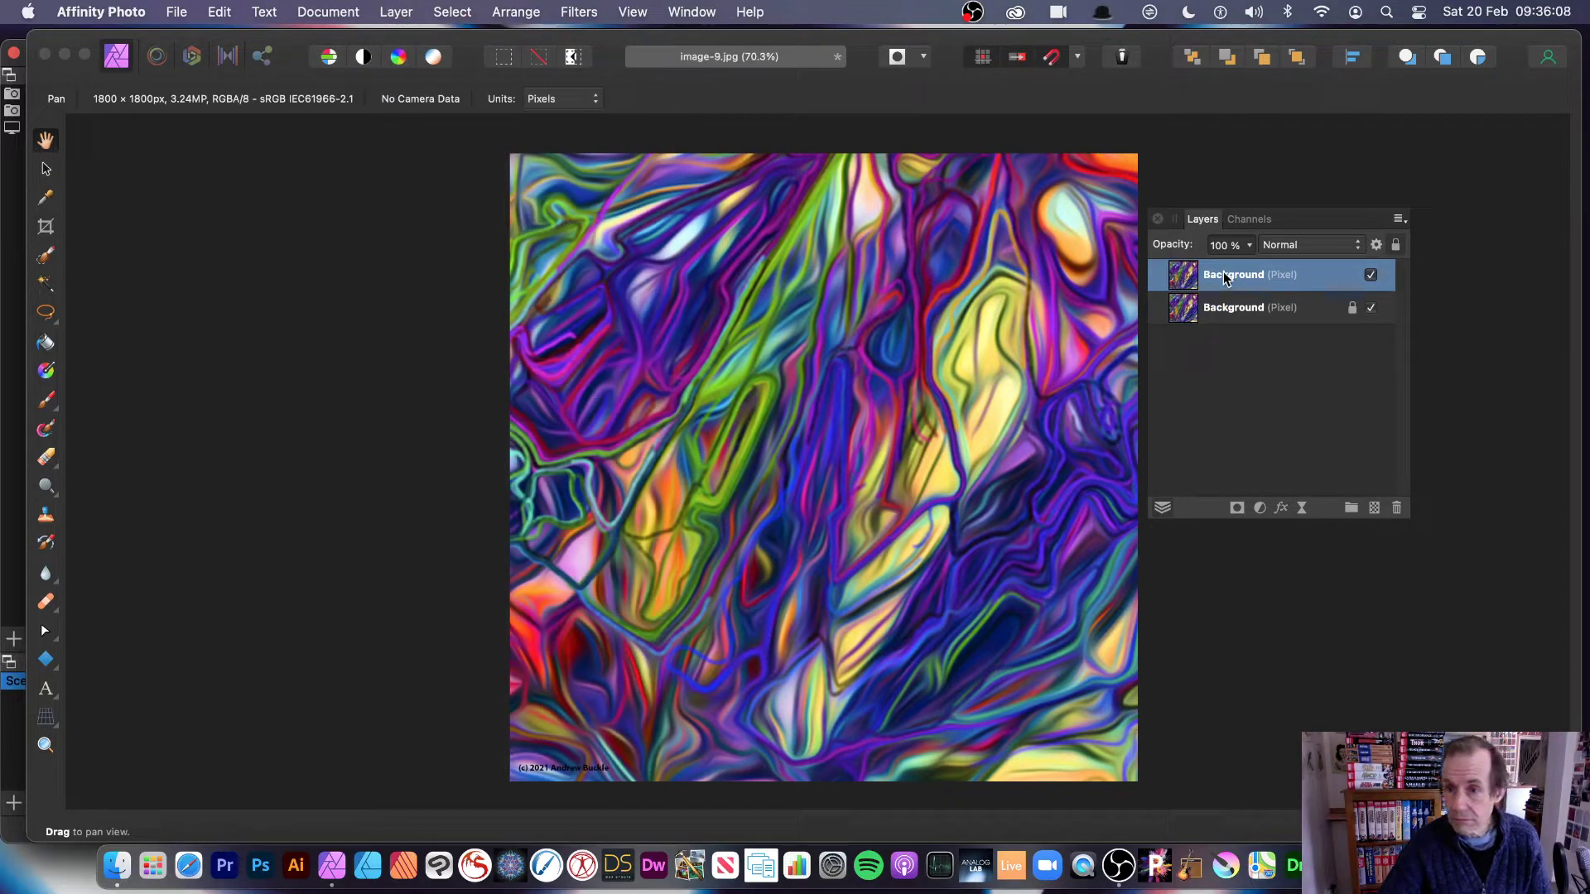
# Scale the copy down, centre it and rotate it 45° into a diamond.
pyautogui.click(46, 168)
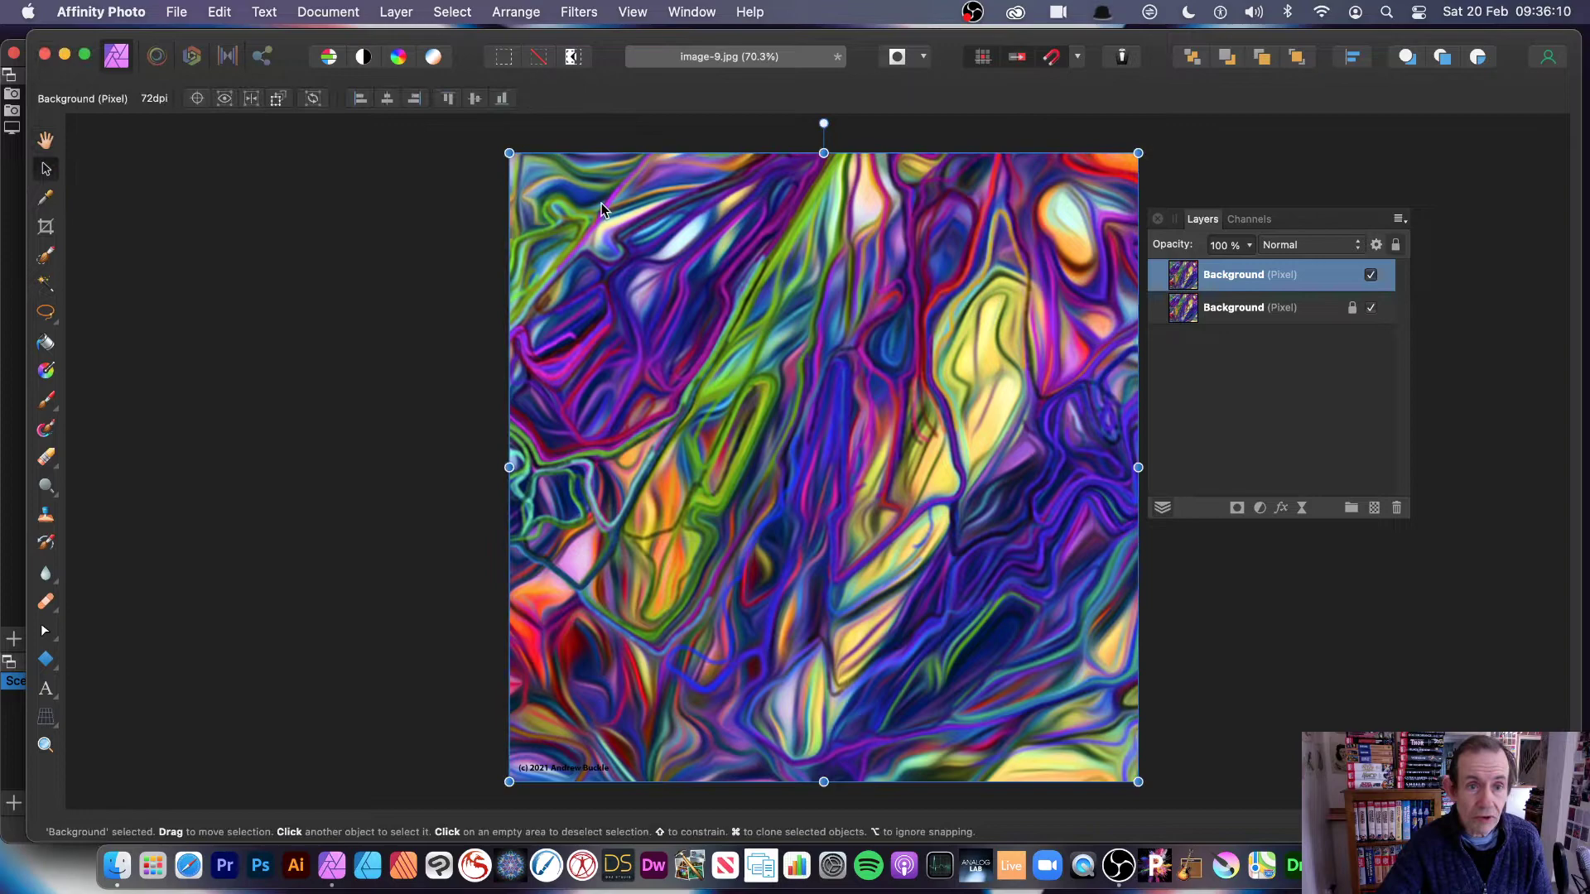
pyautogui.moveTo(509, 153); pyautogui.dragTo(768, 412)
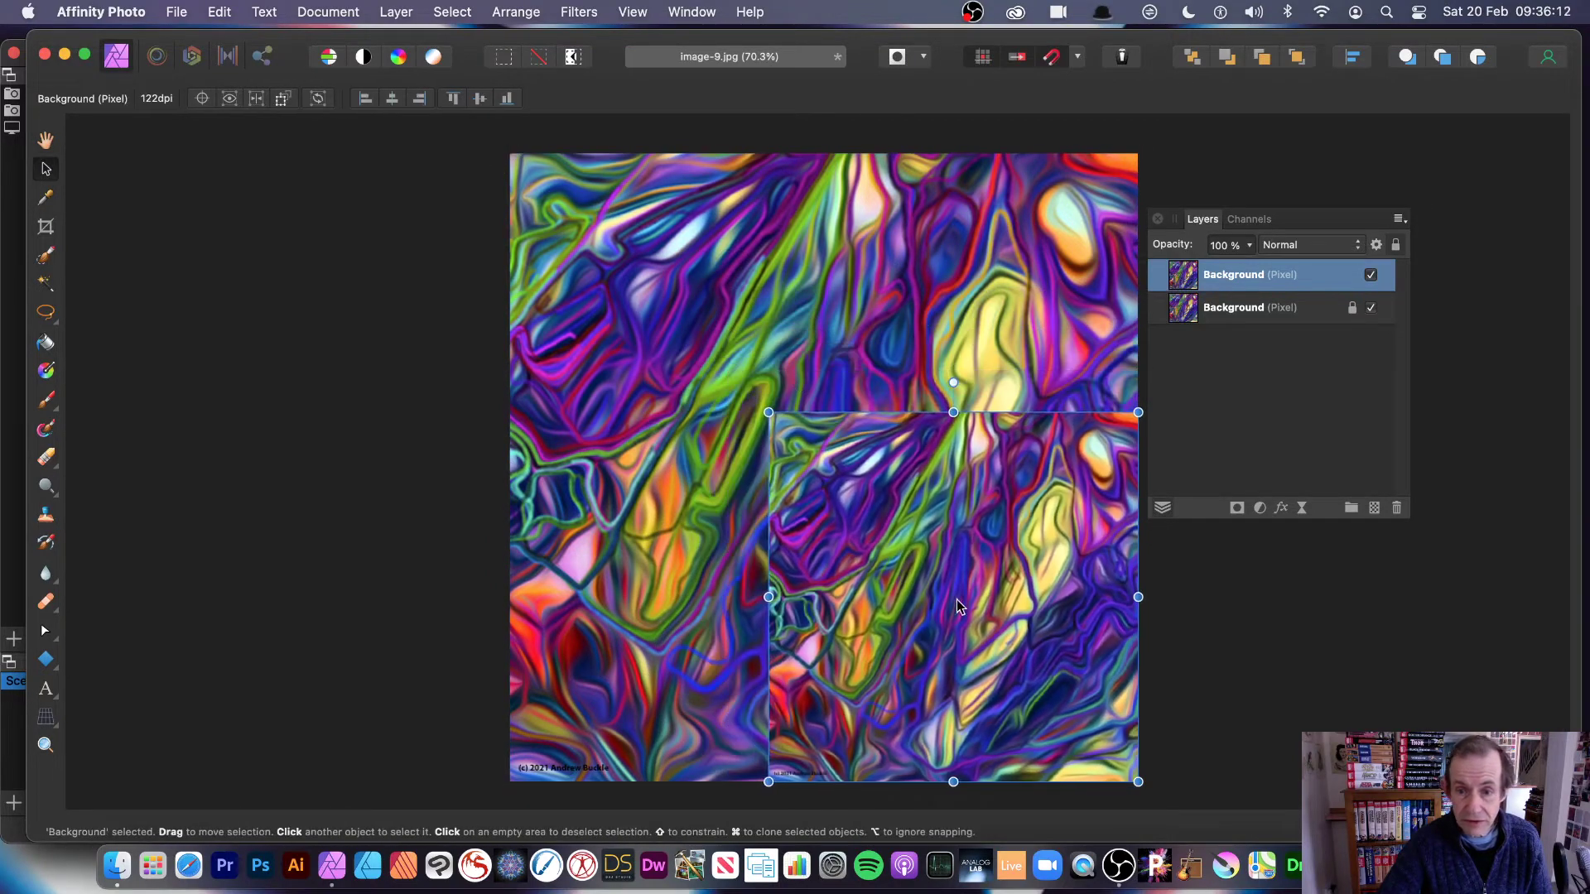
pyautogui.moveTo(958, 607); pyautogui.dragTo(798, 448)
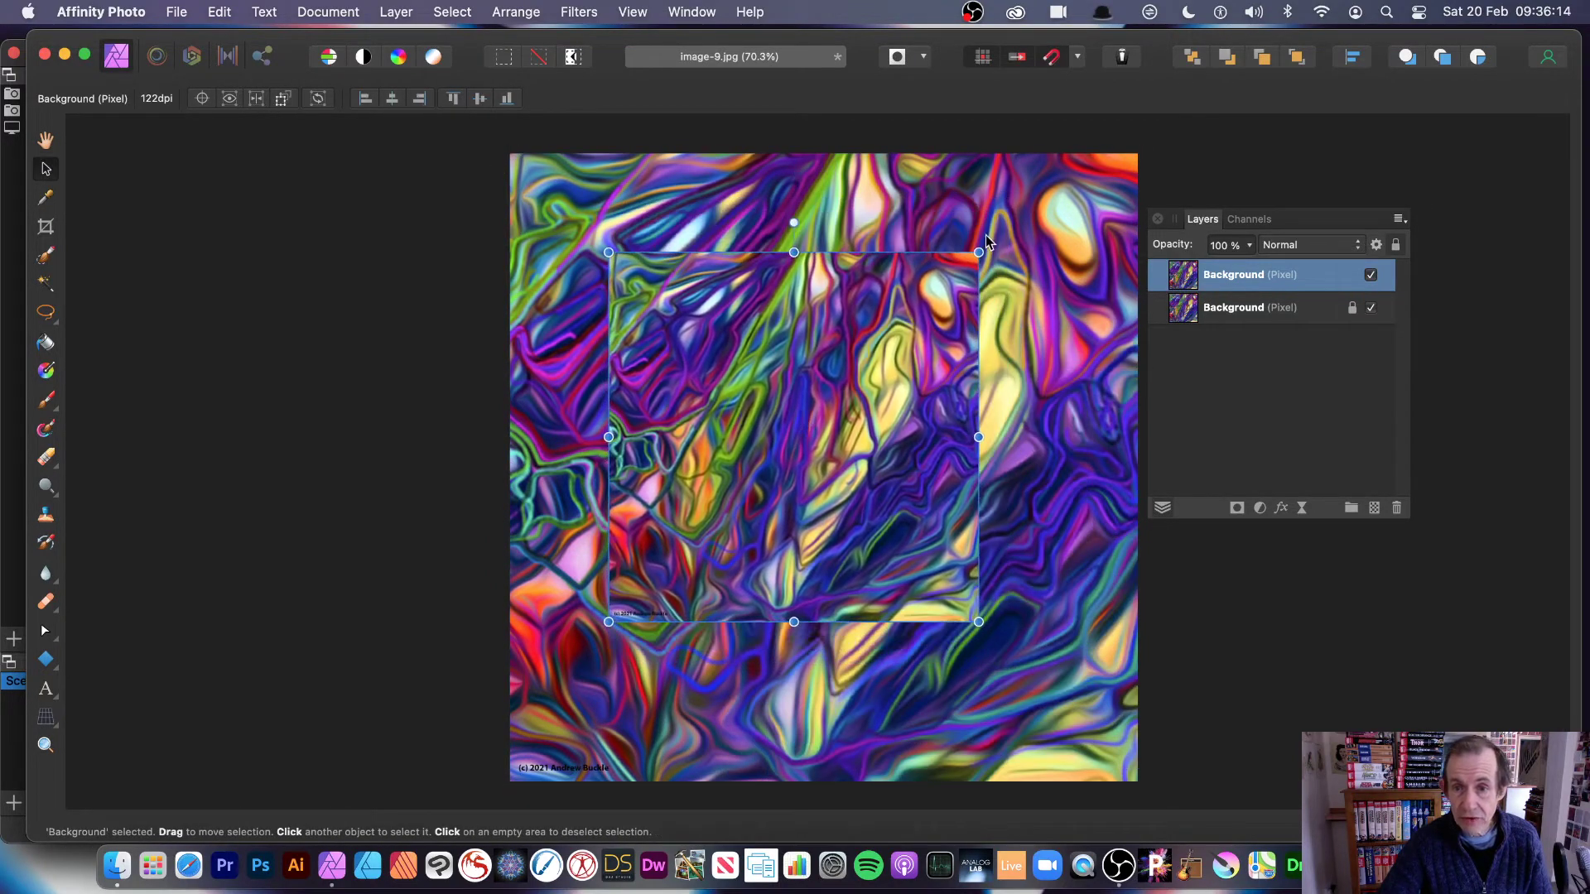
pyautogui.moveTo(985, 235); pyautogui.dragTo(799, 161)
pyautogui.moveTo(865, 472); pyautogui.dragTo(857, 359)
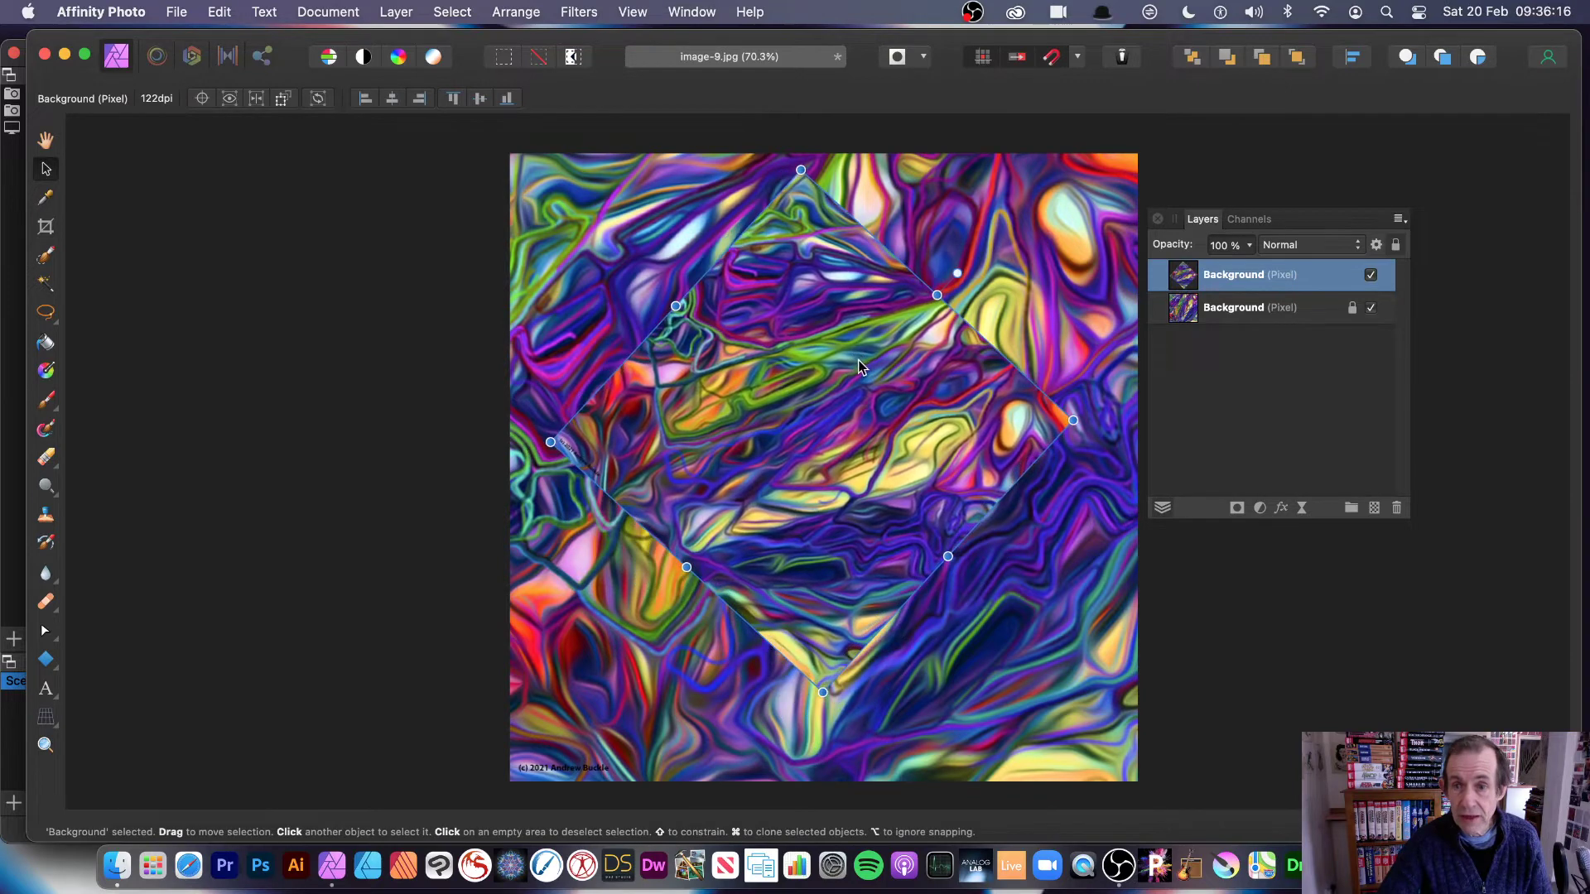
# Apply a 9.5° radial blur to the rotated copy with its centre moved to the left.
pyautogui.click(579, 12)
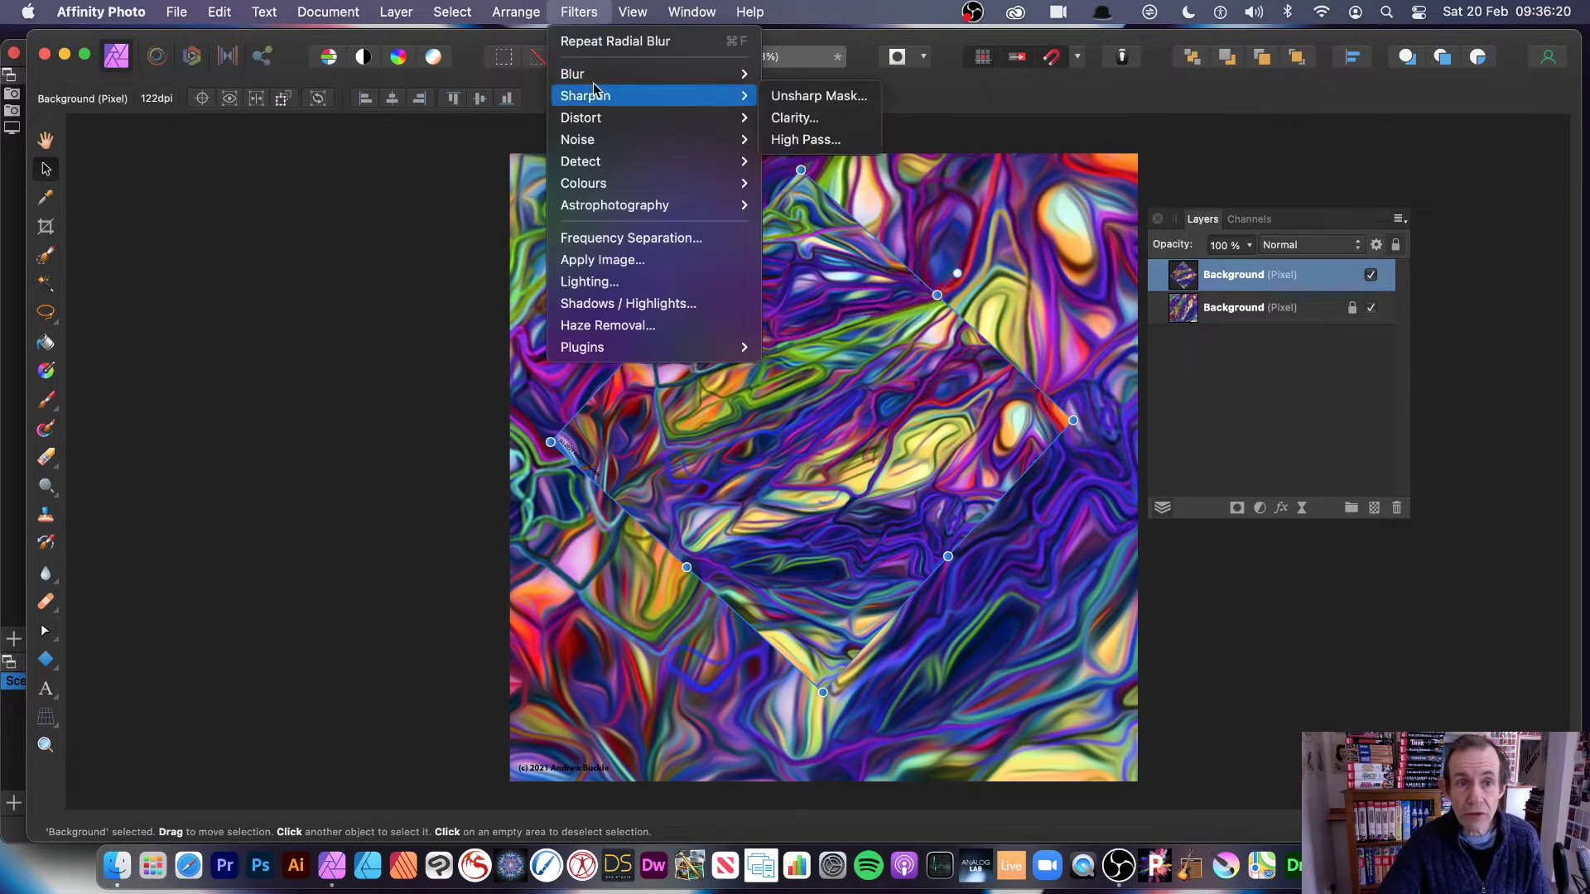
pyautogui.moveTo(593, 77)
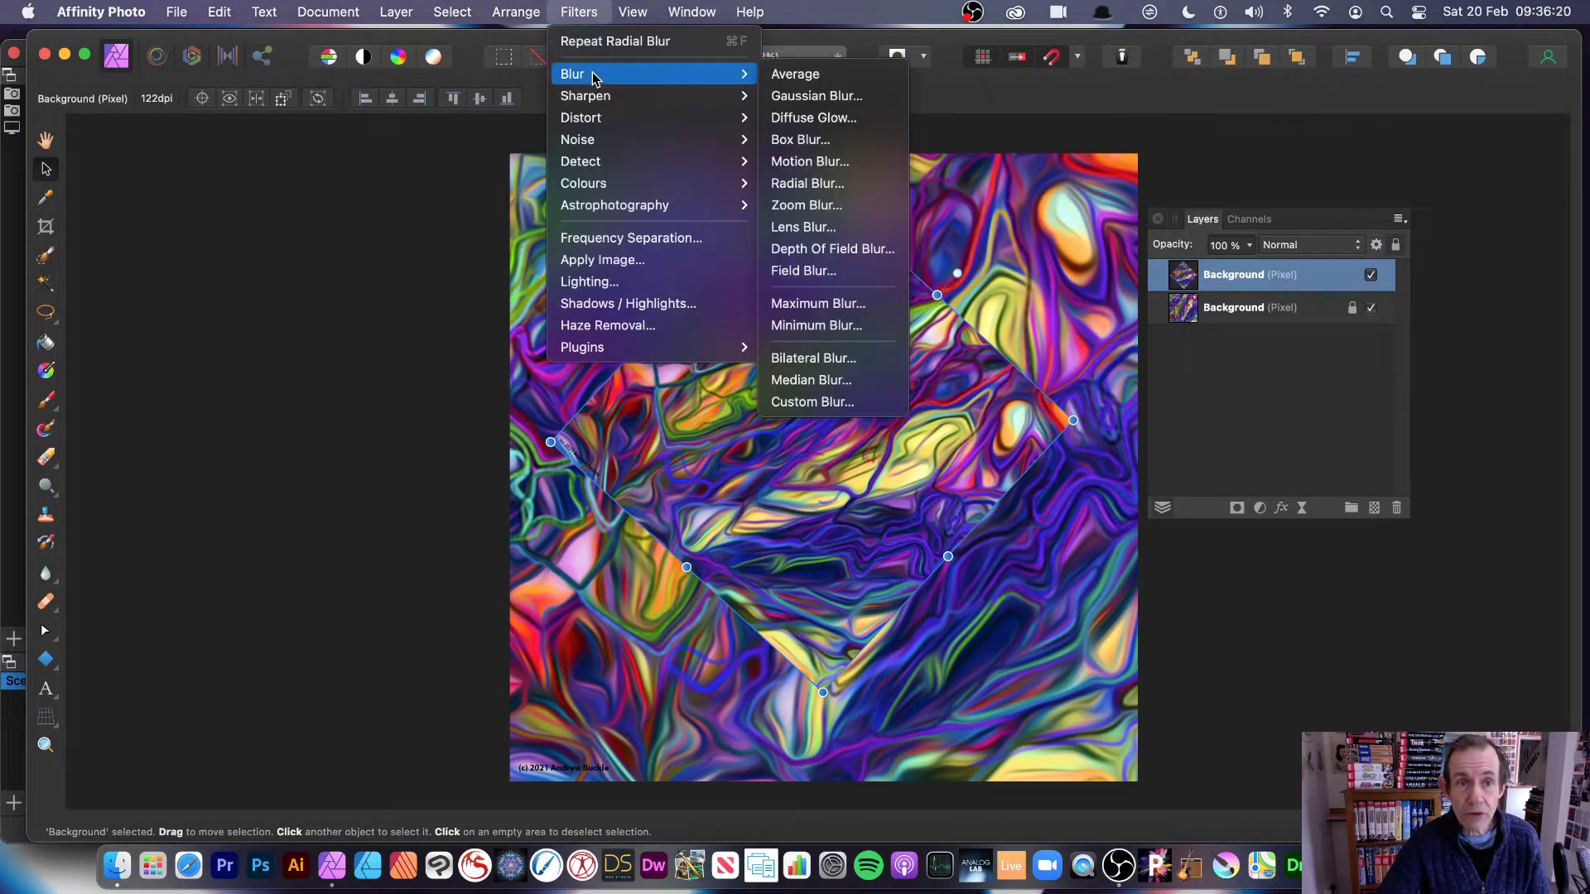
pyautogui.click(792, 184)
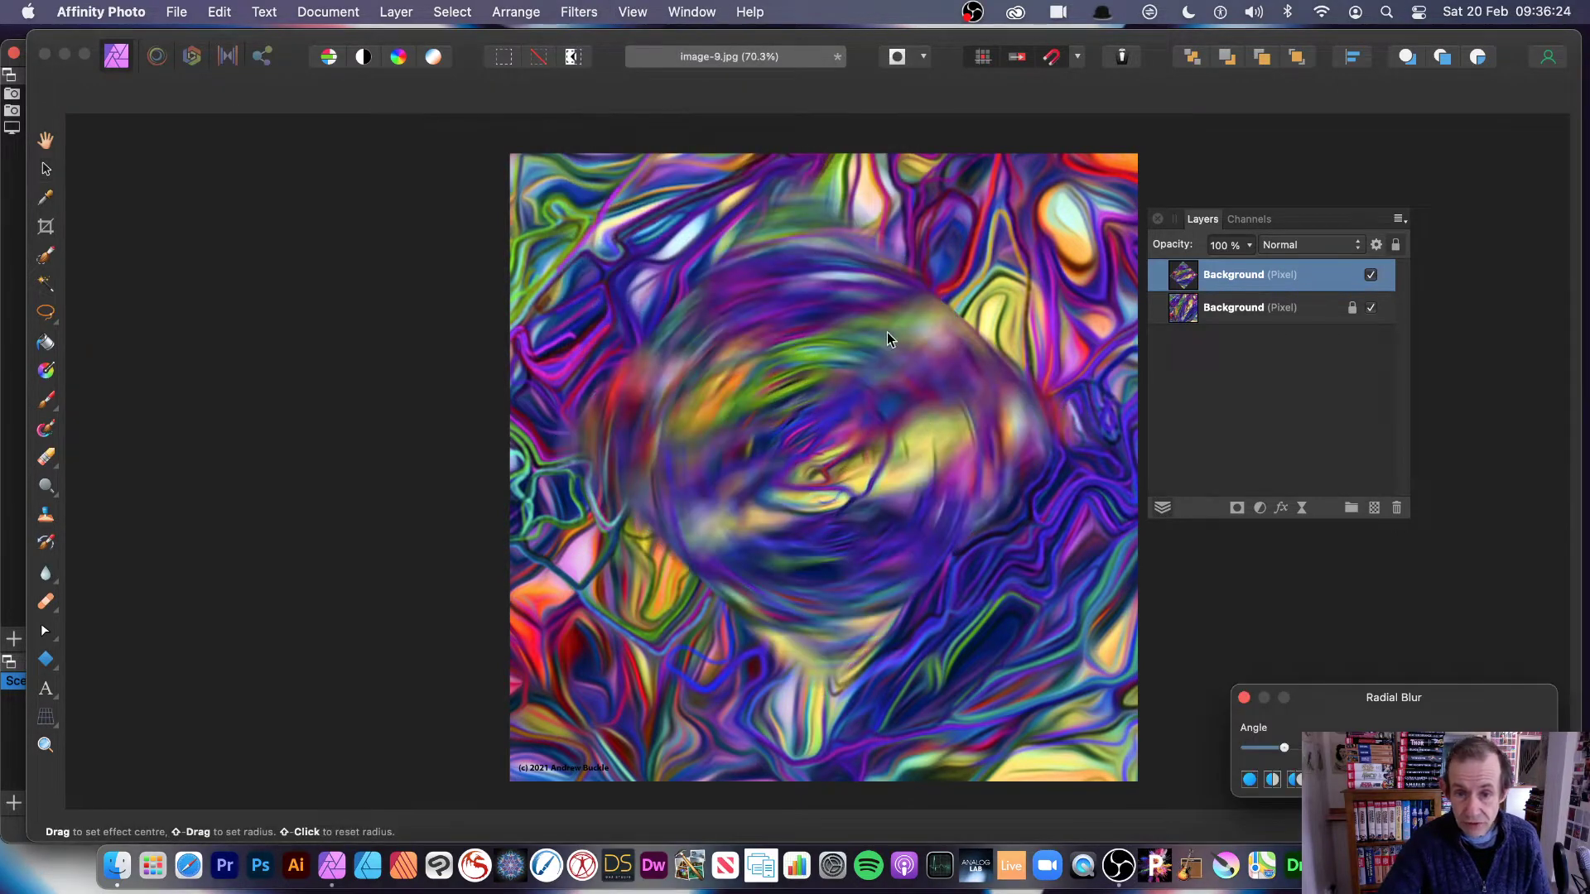
pyautogui.moveTo(887, 331)
pyautogui.mouseDown()
pyautogui.moveTo(737, 451)
pyautogui.moveTo(187, 494)
pyautogui.moveTo(725, 470)
pyautogui.moveTo(1035, 389)
pyautogui.moveTo(1492, 335)
pyautogui.moveTo(395, 303)
pyautogui.moveTo(212, 242)
pyautogui.moveTo(1071, 782)
pyautogui.moveTo(362, 269)
pyautogui.mouseUp()
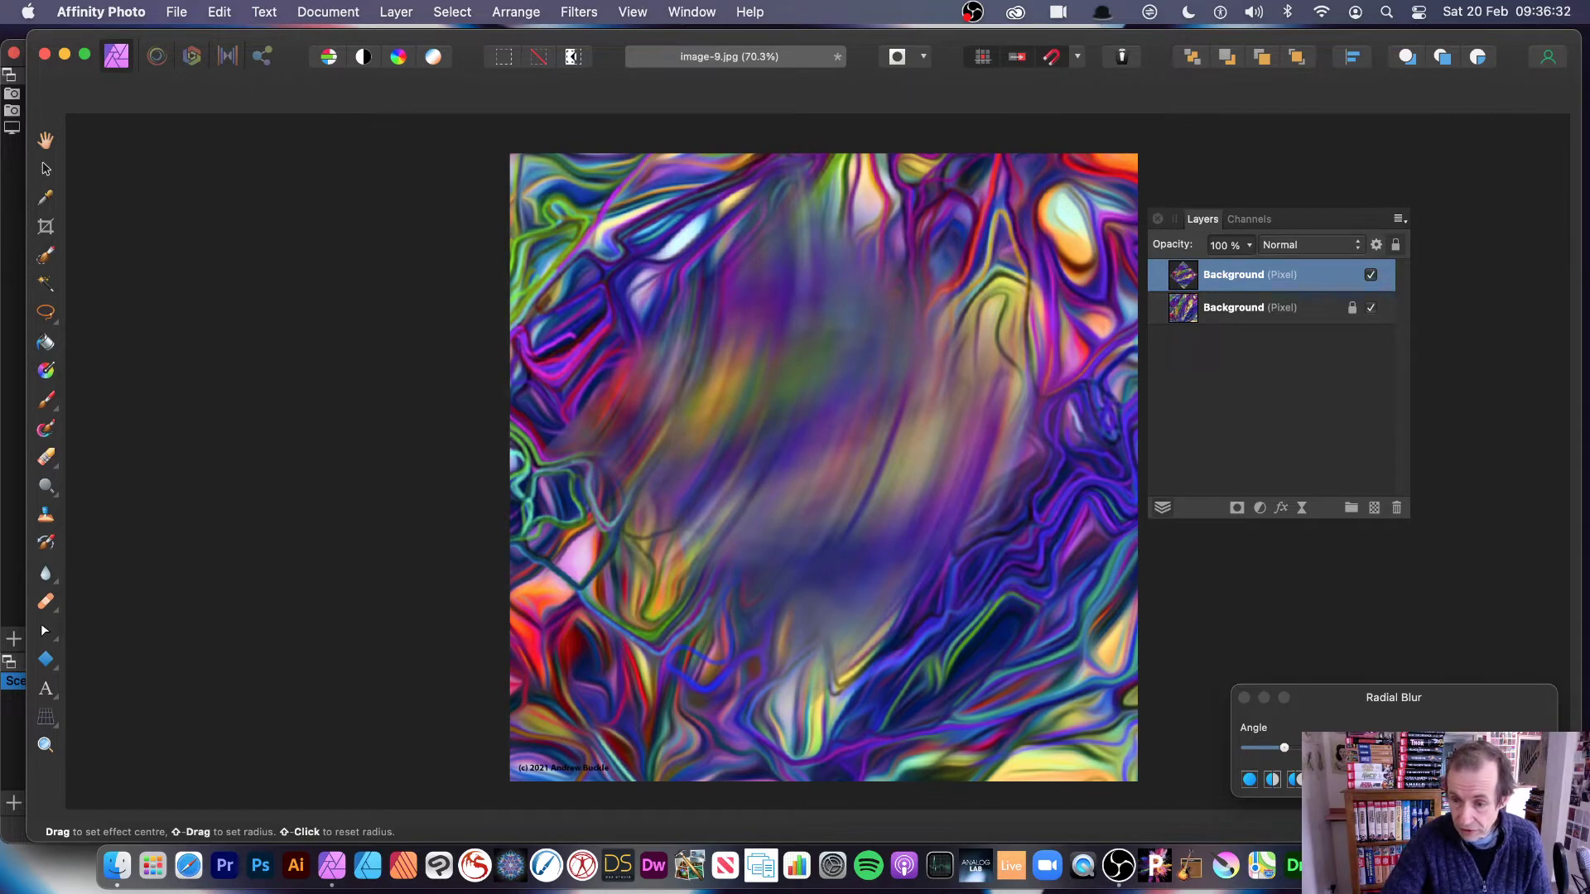
pyautogui.moveTo(1284, 748); pyautogui.dragTo(1325, 748)
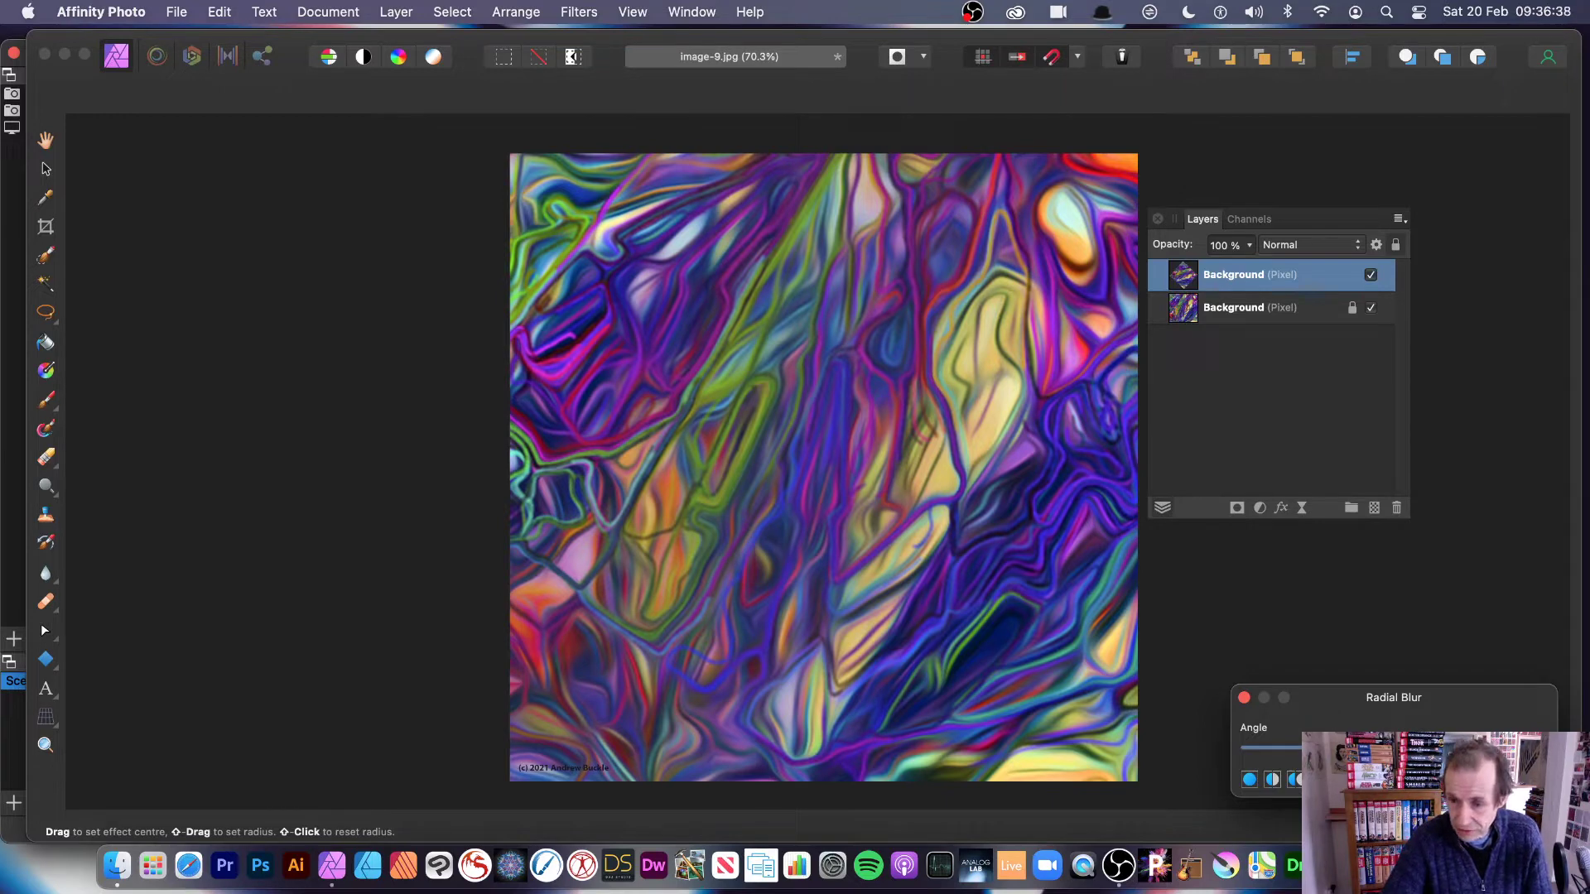
pyautogui.click(1298, 749)
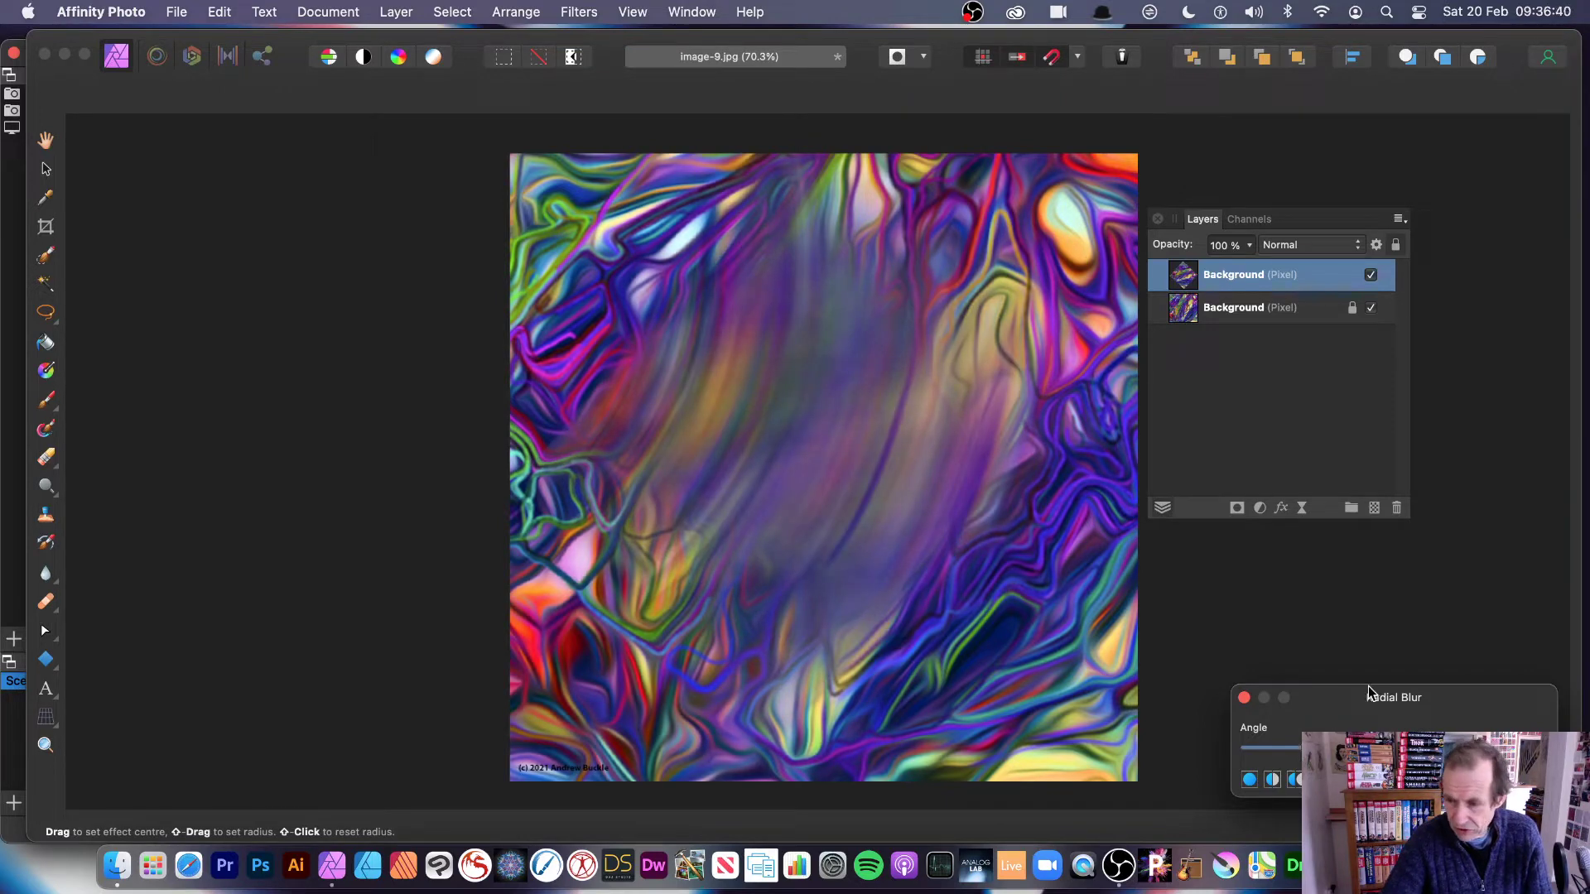
pyautogui.moveTo(1369, 694); pyautogui.dragTo(1344, 396)
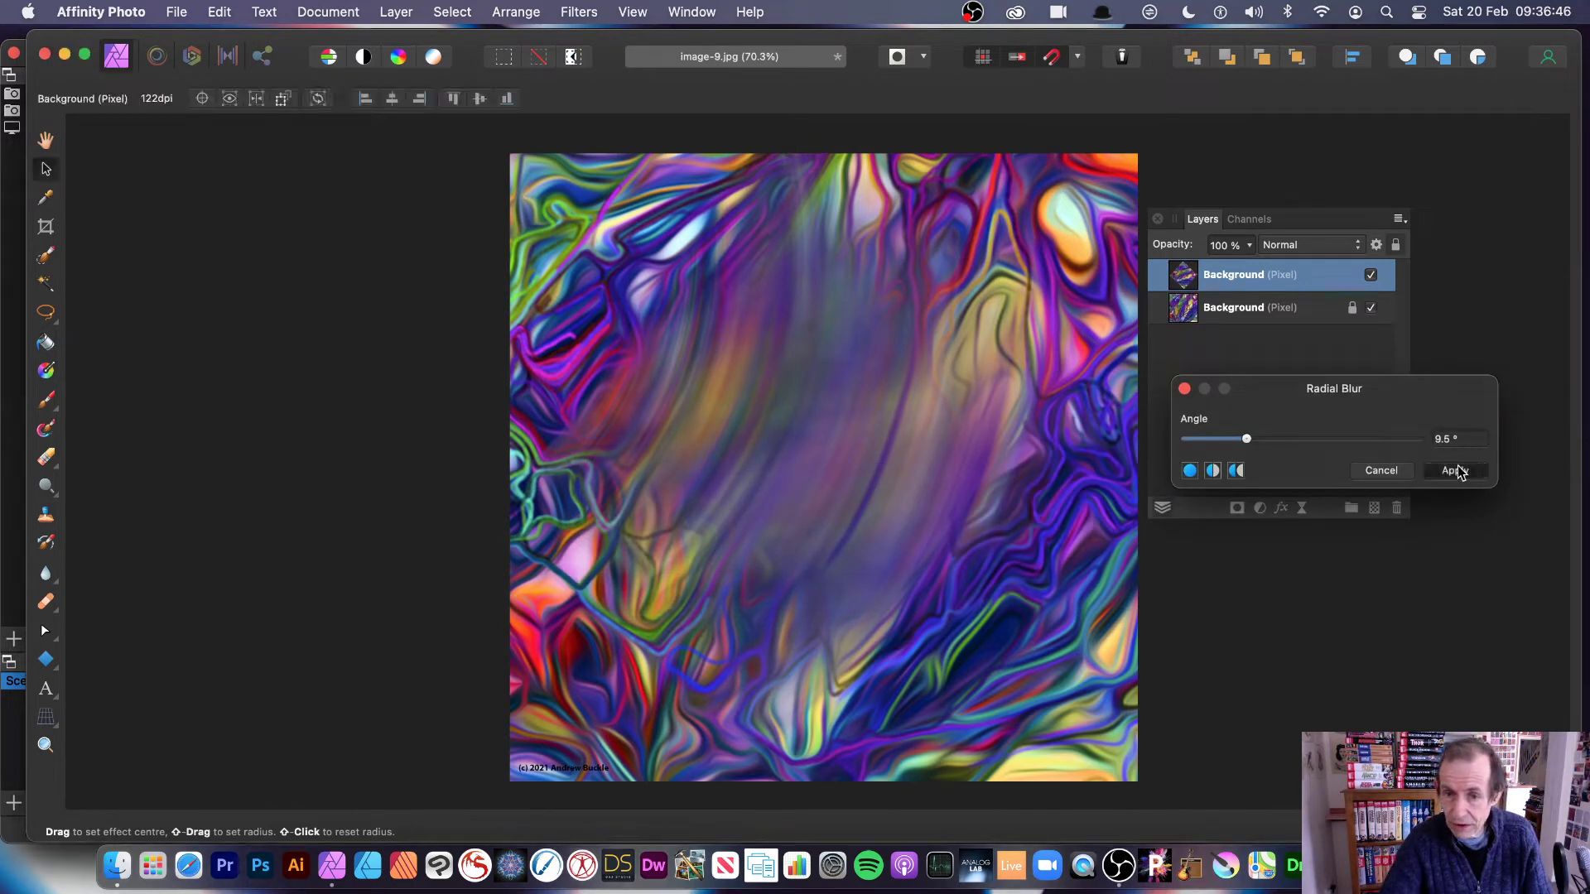
pyautogui.press('Return')
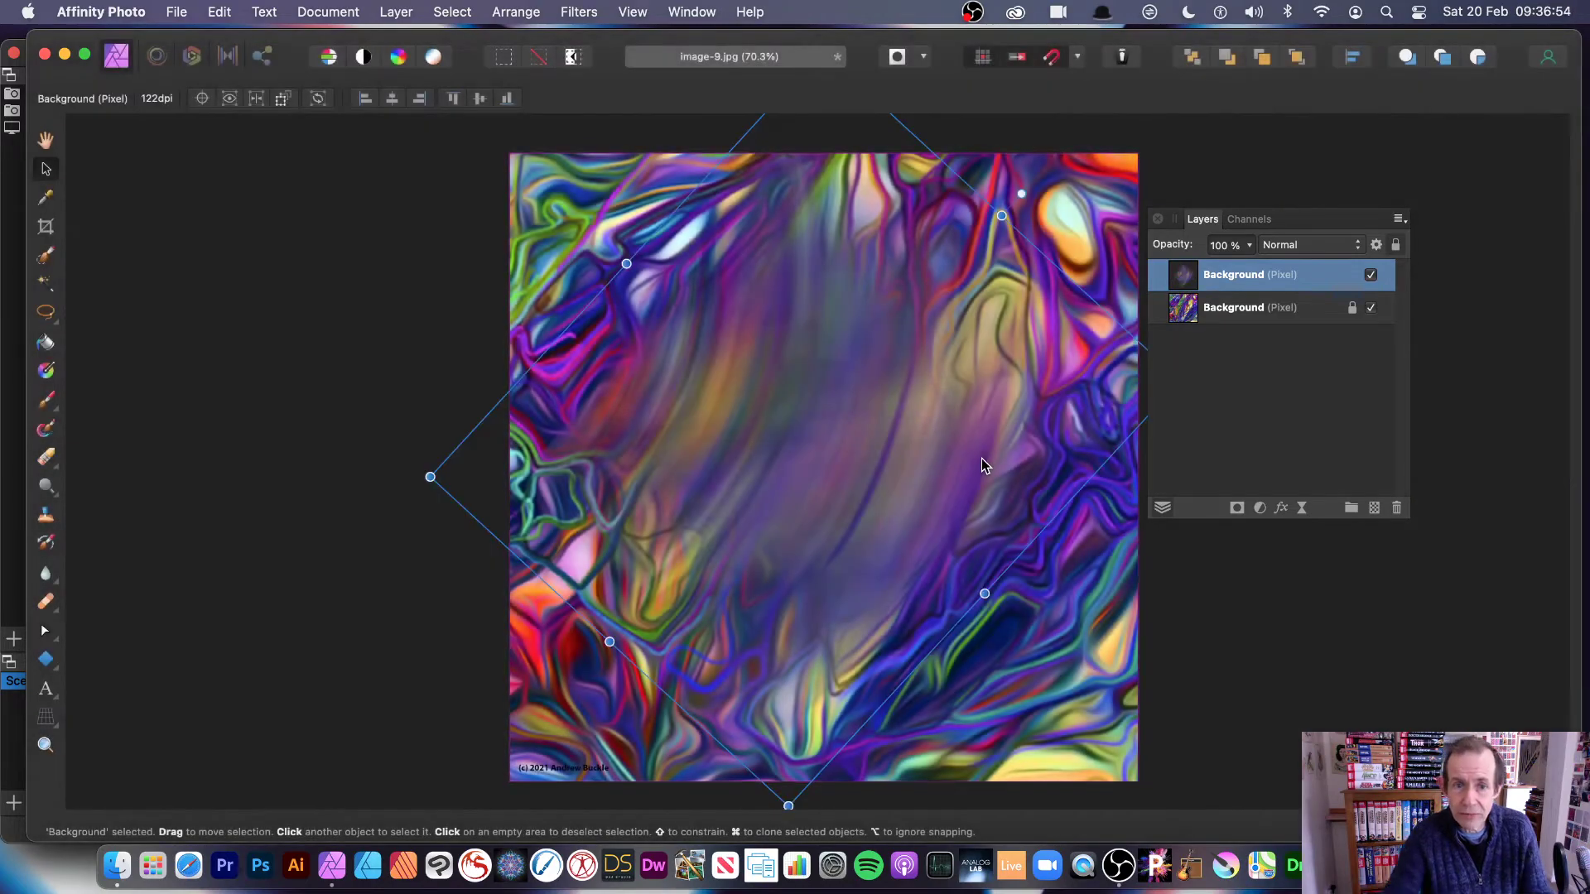
# Reposition the blurred copy, then make several duplicates, rotating and shifting them across the canvas.
pyautogui.moveTo(867, 373); pyautogui.dragTo(672, 338)
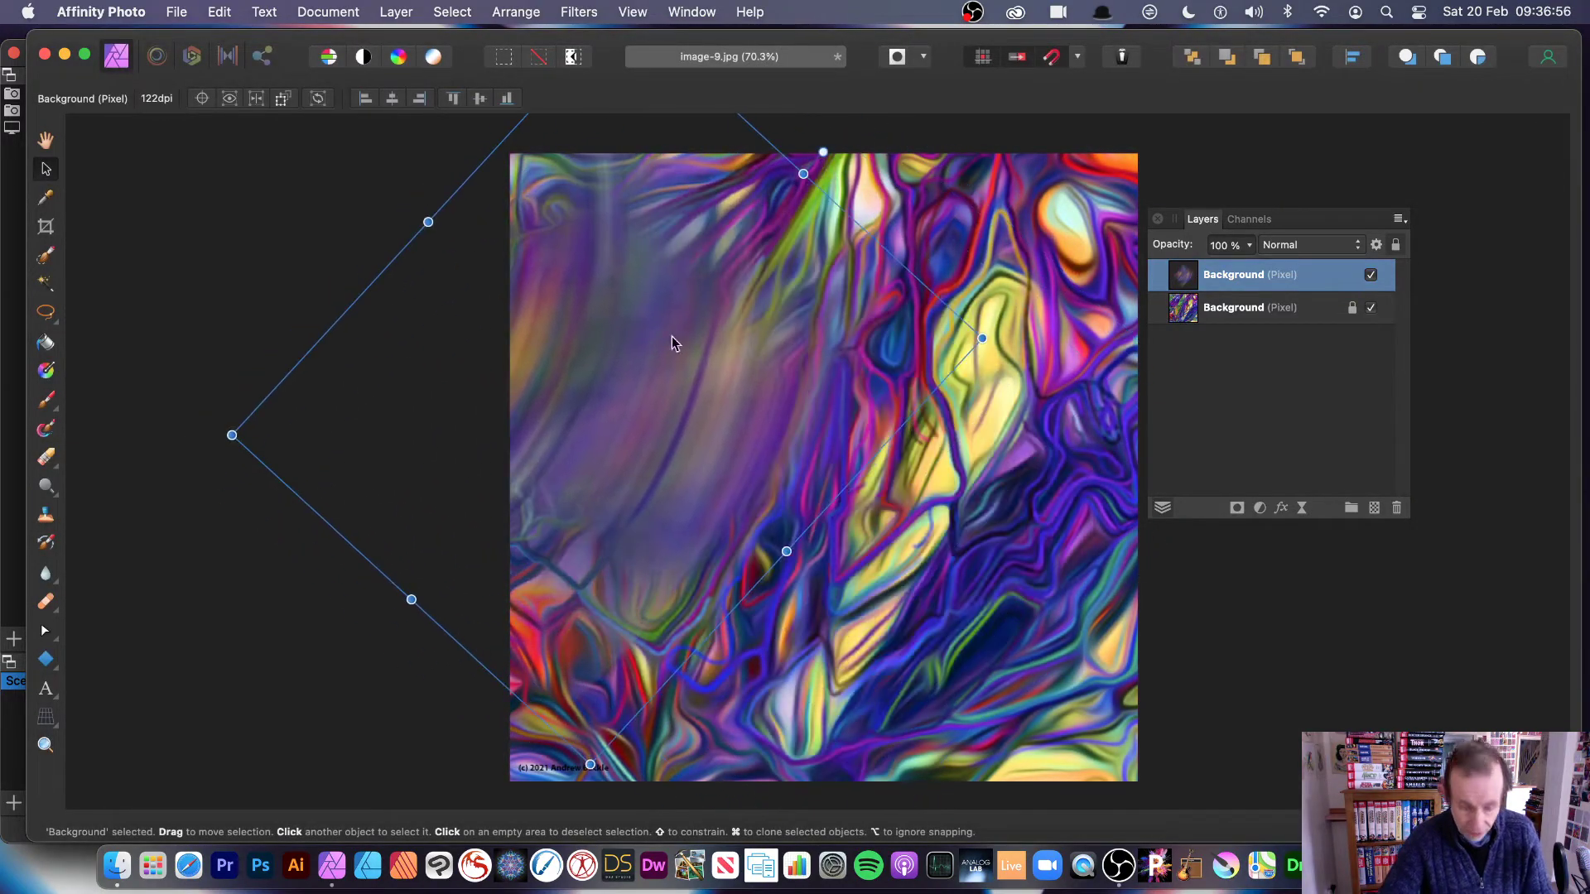
pyautogui.moveTo(699, 410); pyautogui.dragTo(1046, 541)
pyautogui.press('super+j')
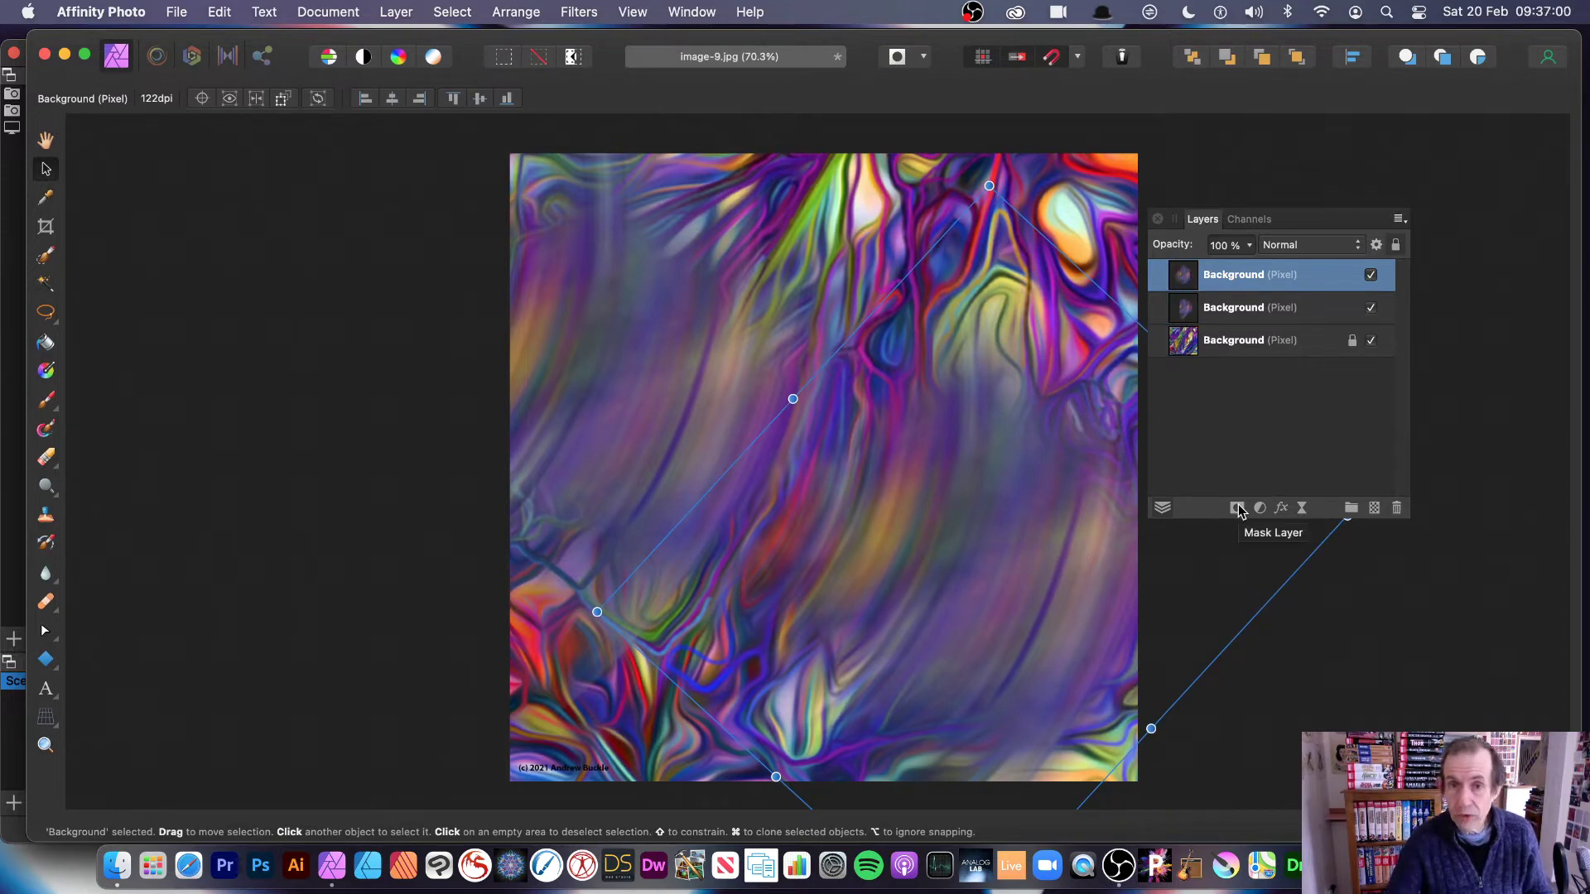
pyautogui.moveTo(947, 419); pyautogui.dragTo(908, 80)
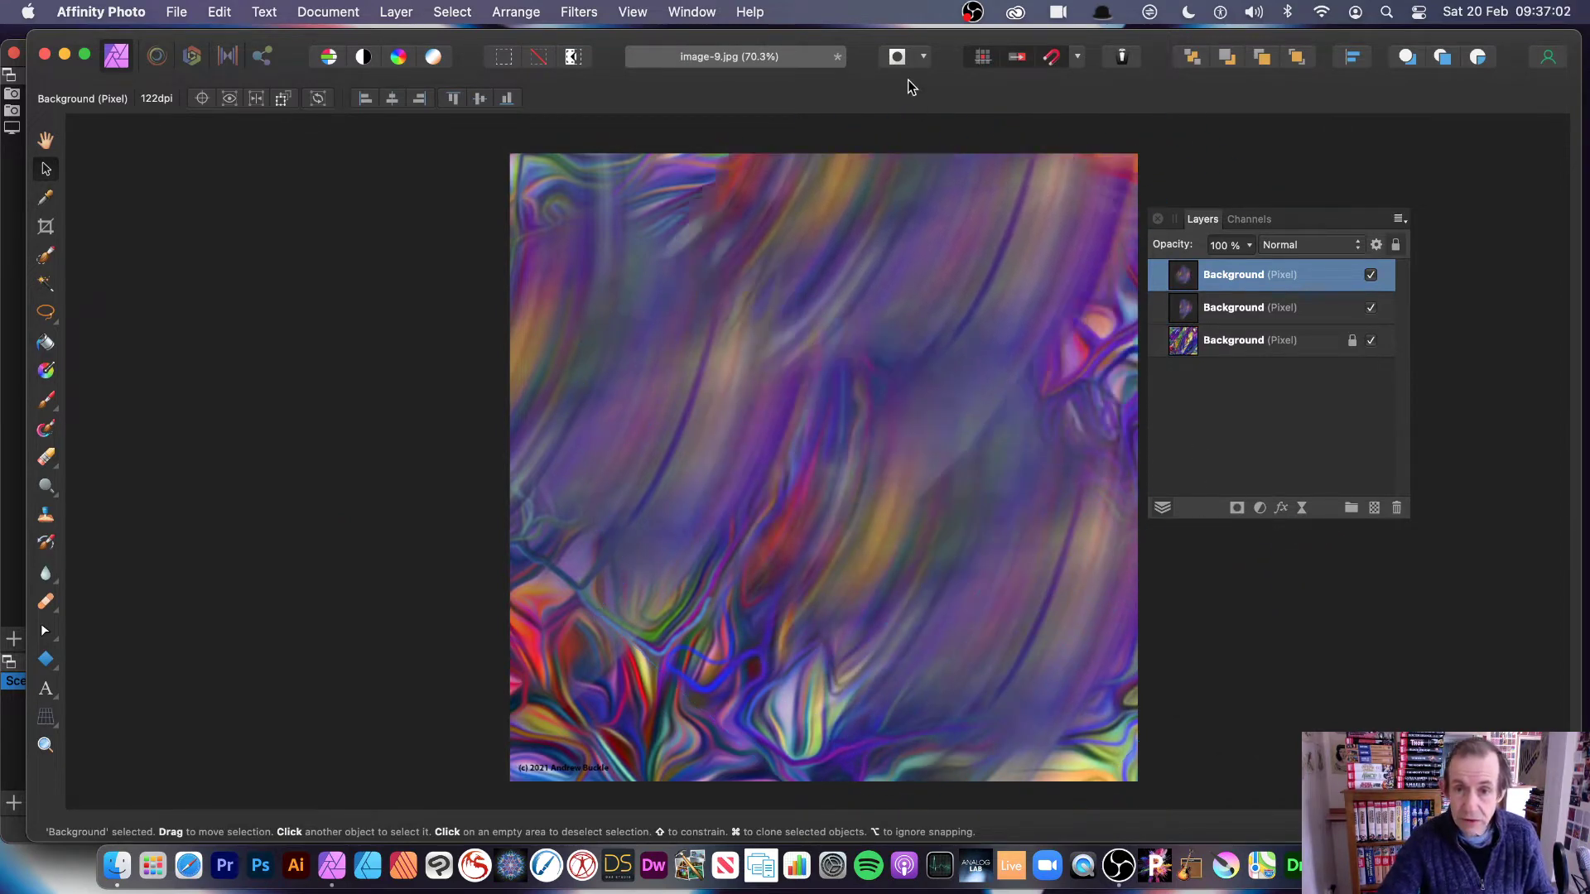
pyautogui.press('super+j')
pyautogui.moveTo(924, 272); pyautogui.dragTo(500, 628)
pyautogui.press('super+j')
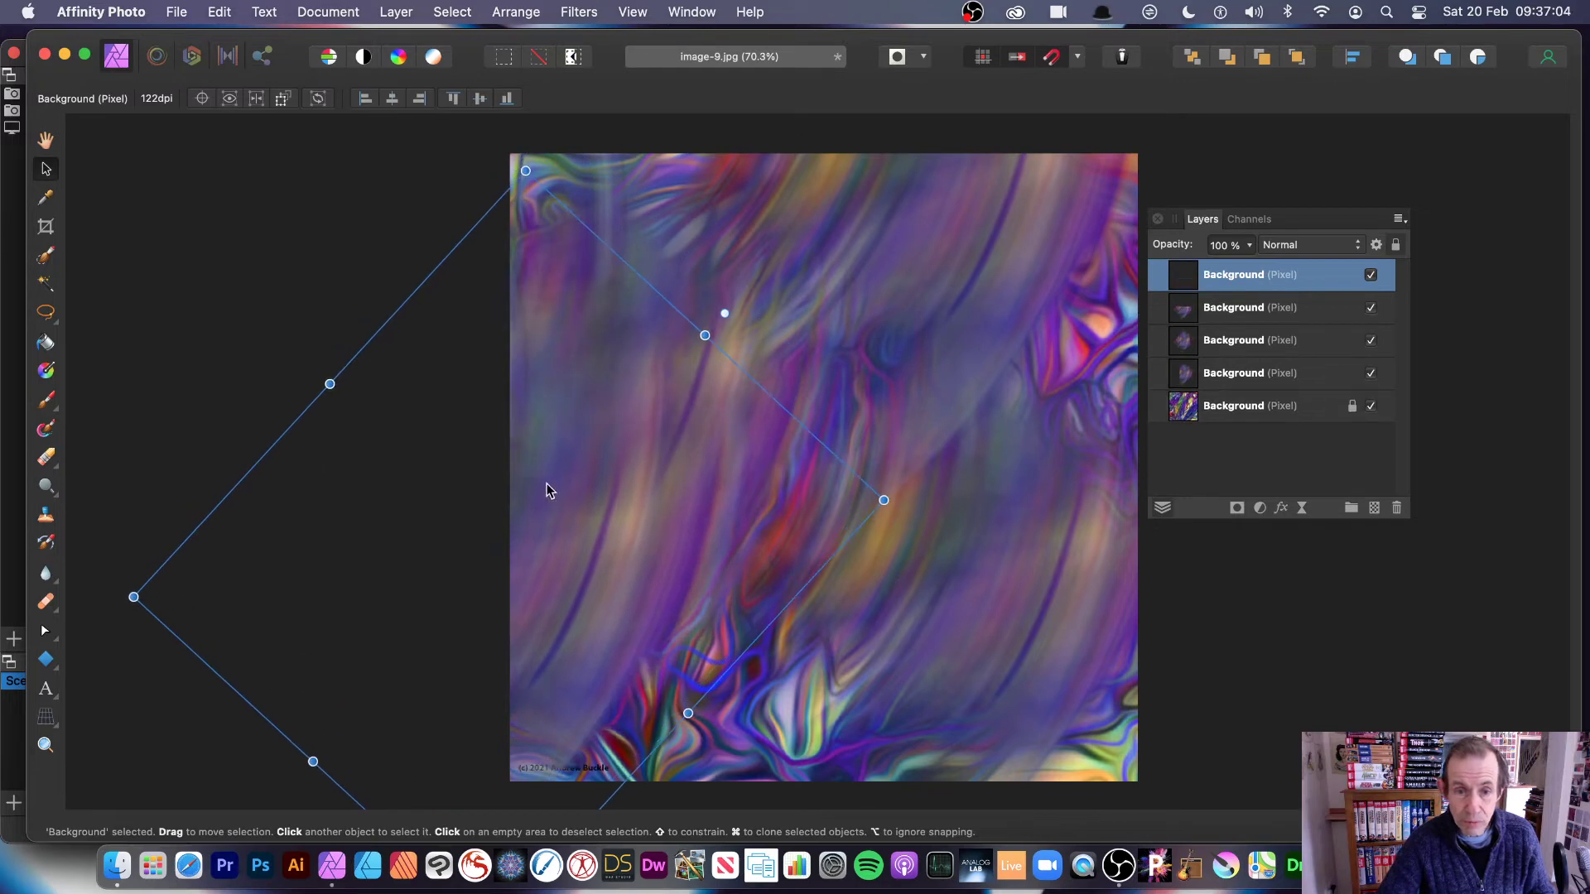
pyautogui.moveTo(547, 490); pyautogui.dragTo(1083, 327)
pyautogui.press('super+j')
pyautogui.press('super+j')
pyautogui.press('super+j')
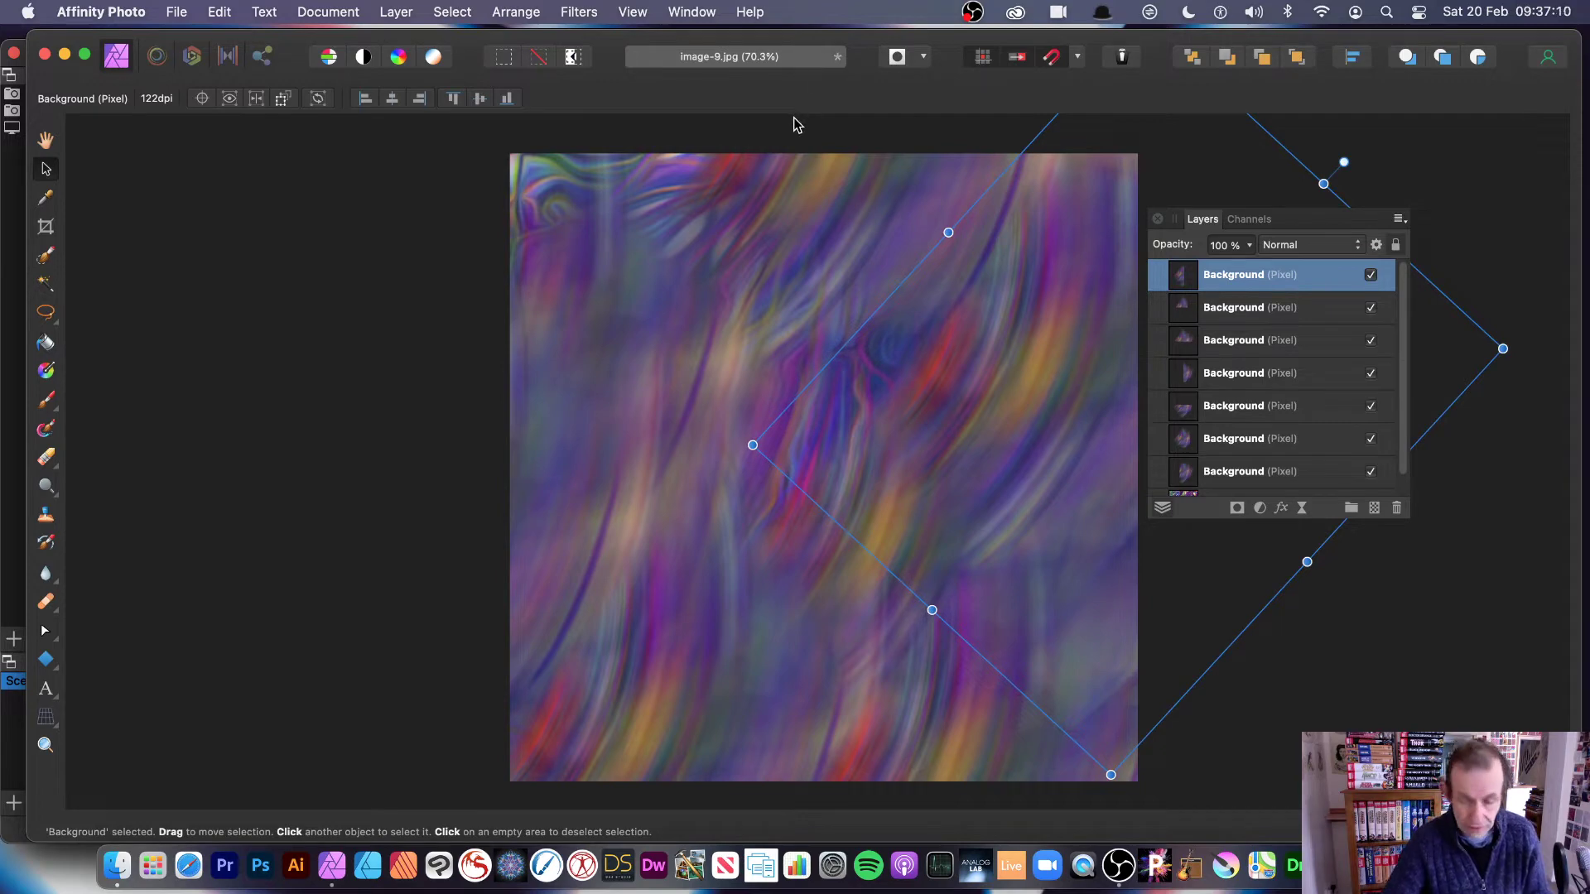
# Undo the copies and transforms back to the single locked Background layer.
pyautogui.press('super+e')
pyautogui.press('super+e')
pyautogui.press('super+e')
pyautogui.press('super+e')
pyautogui.press('super+e')
pyautogui.press('super+e')
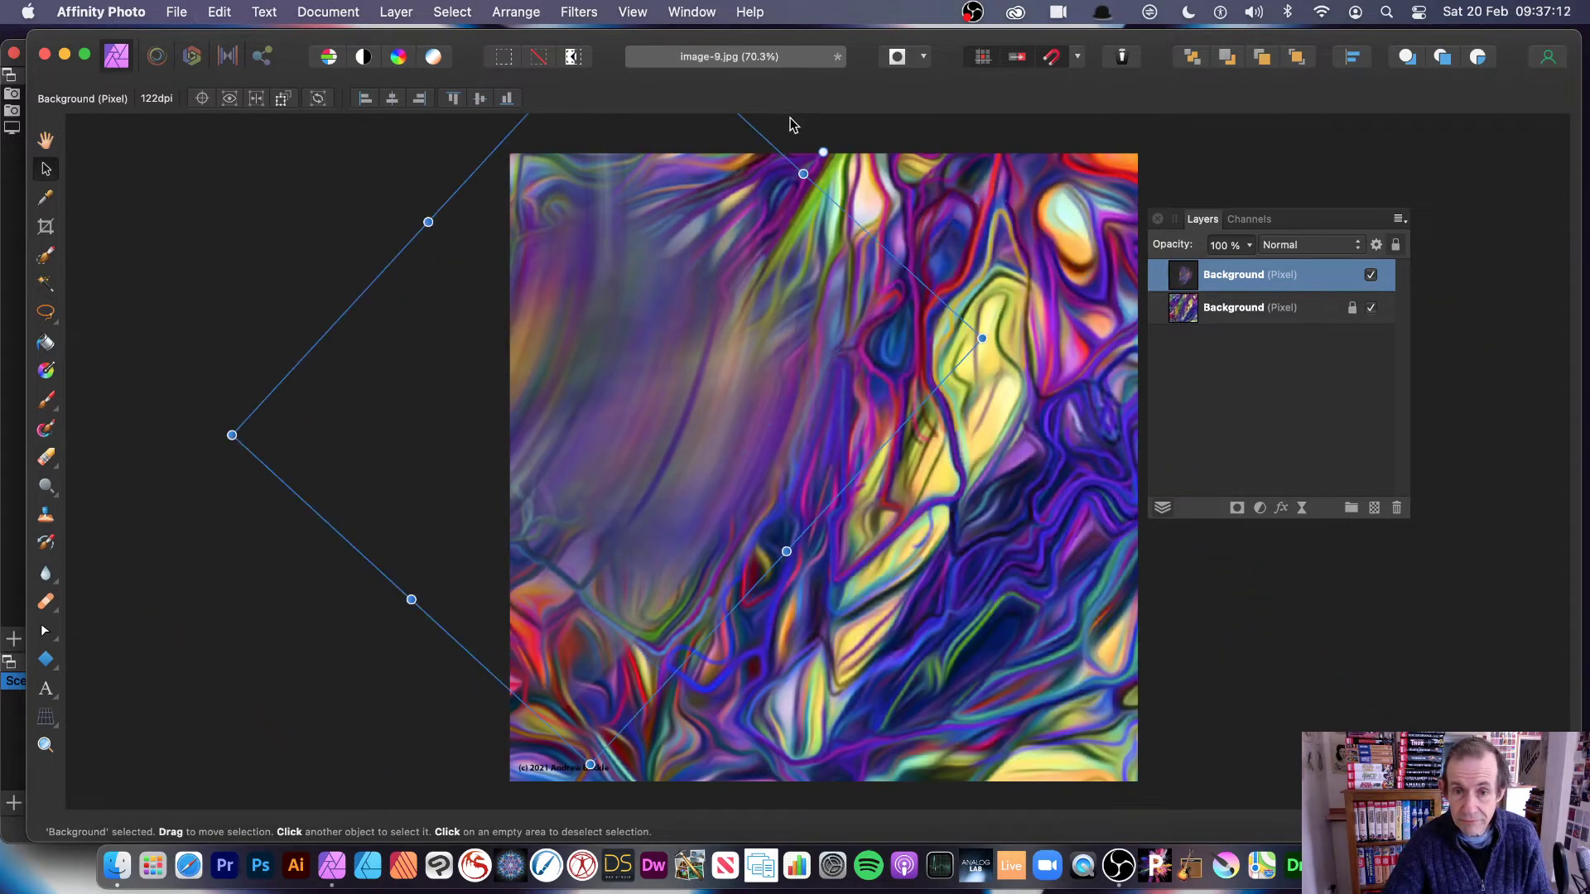
pyautogui.press('super+z')
pyautogui.press('super+z')
pyautogui.press('super+z')
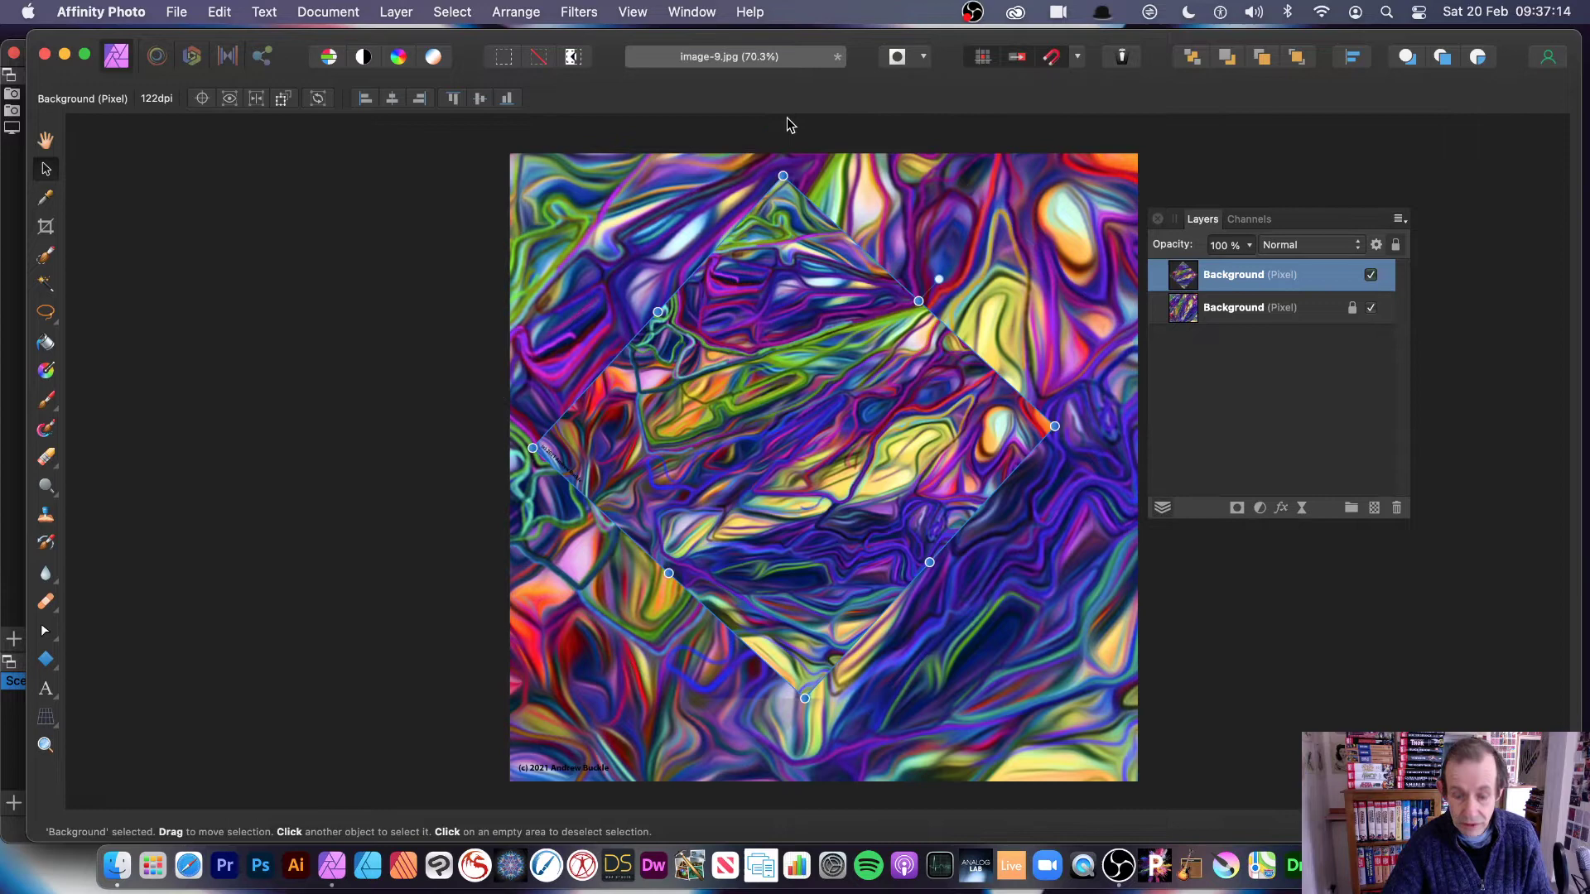
pyautogui.press('super+z')
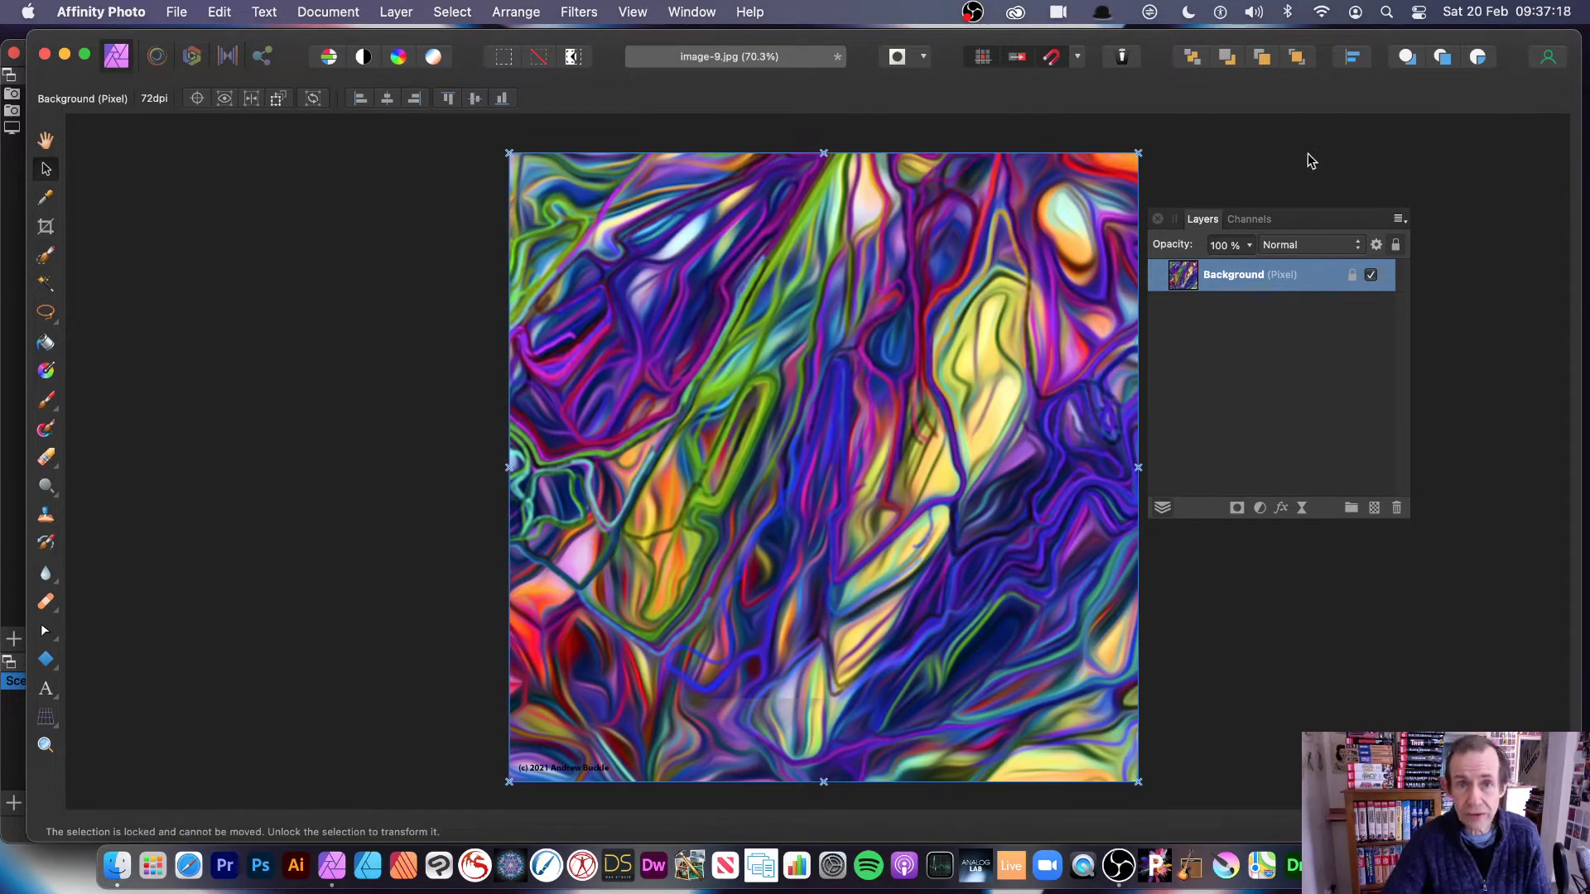
# Isolate the Red channel and apply a radial blur centred toward the upper left.
pyautogui.click(1250, 219)
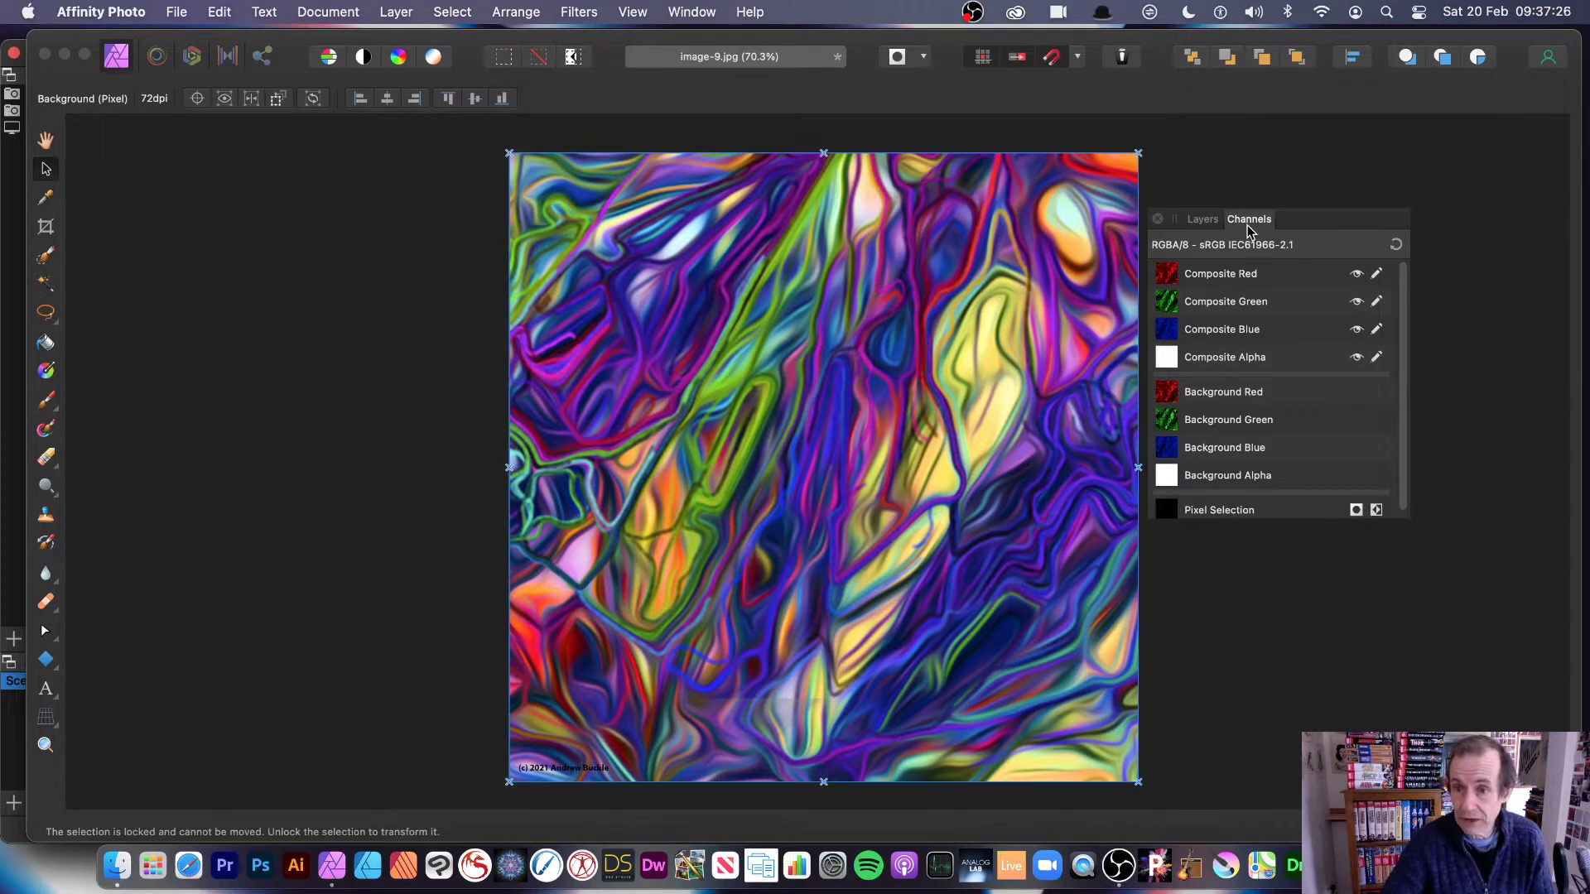
pyautogui.click(1207, 284)
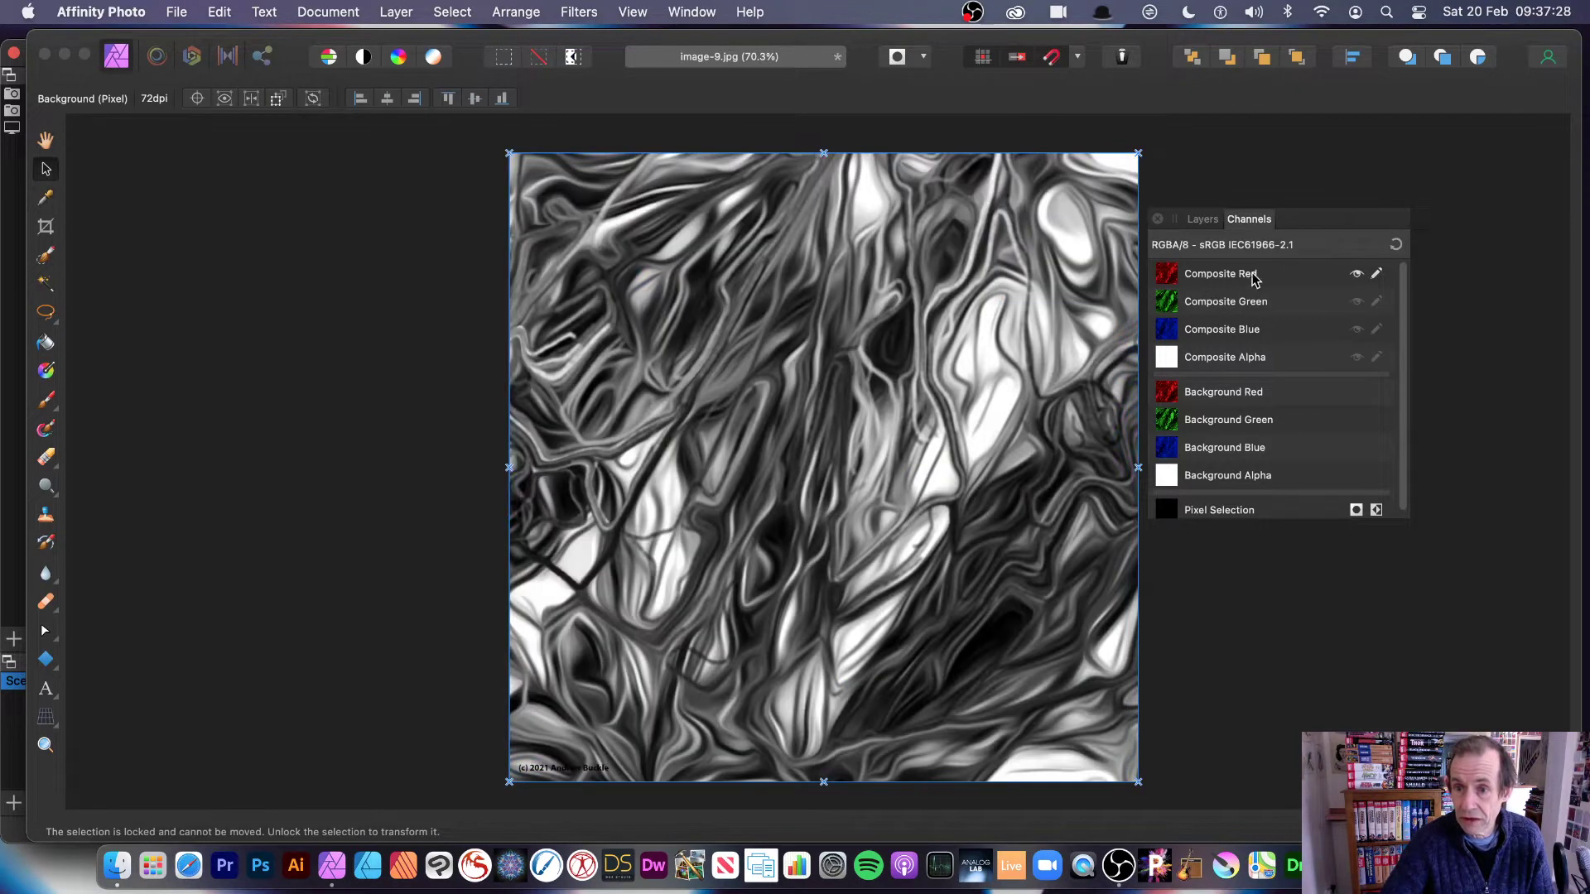
pyautogui.click(588, 15)
pyautogui.moveTo(712, 74)
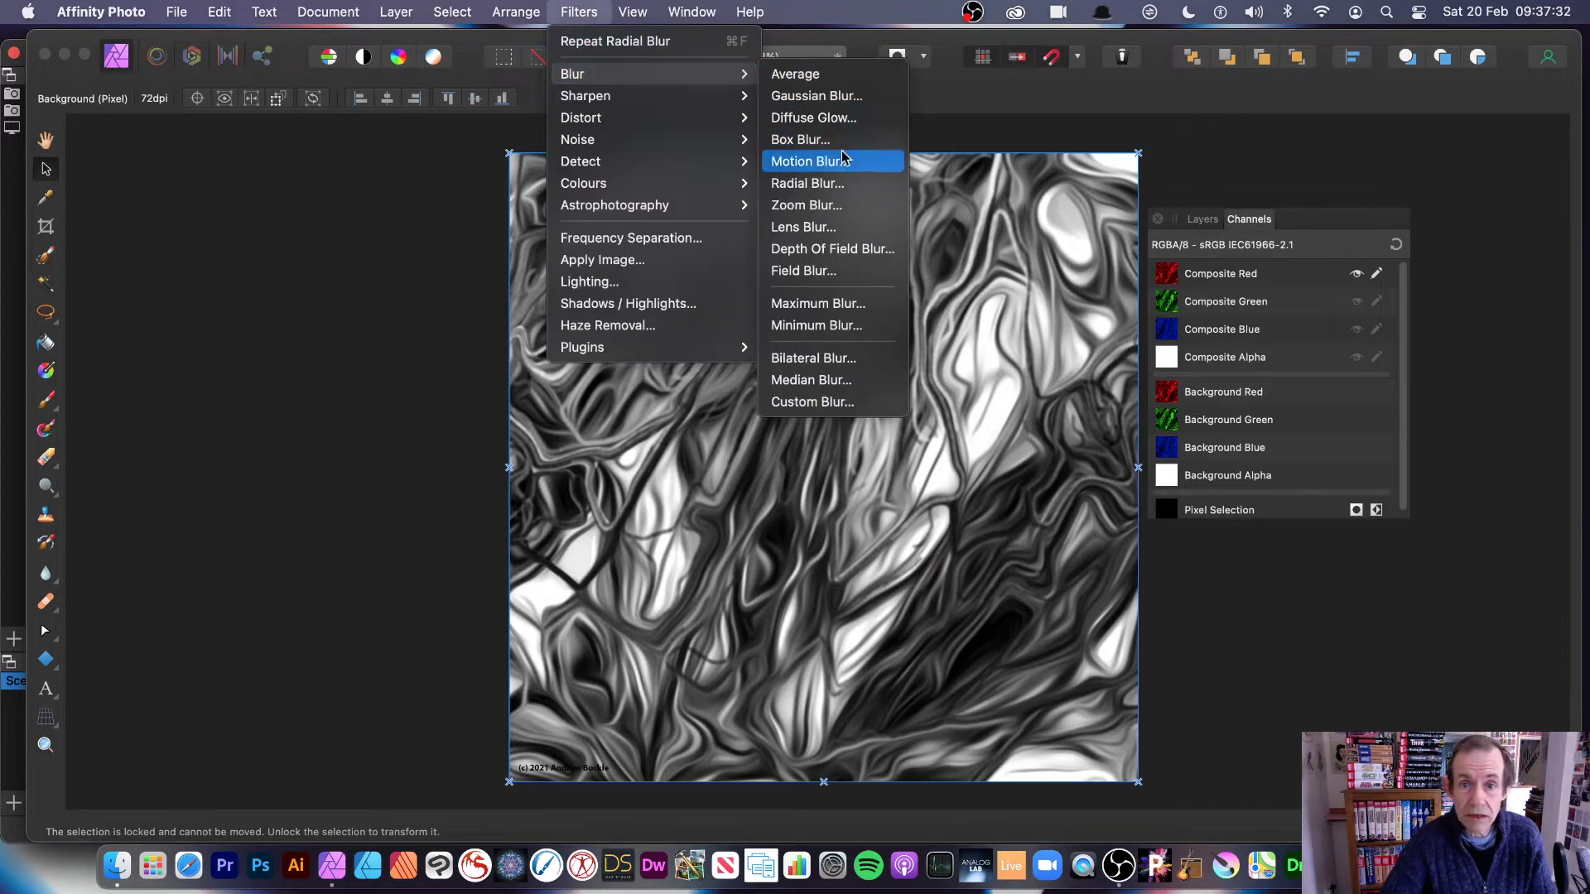
pyautogui.click(833, 183)
pyautogui.click(654, 327)
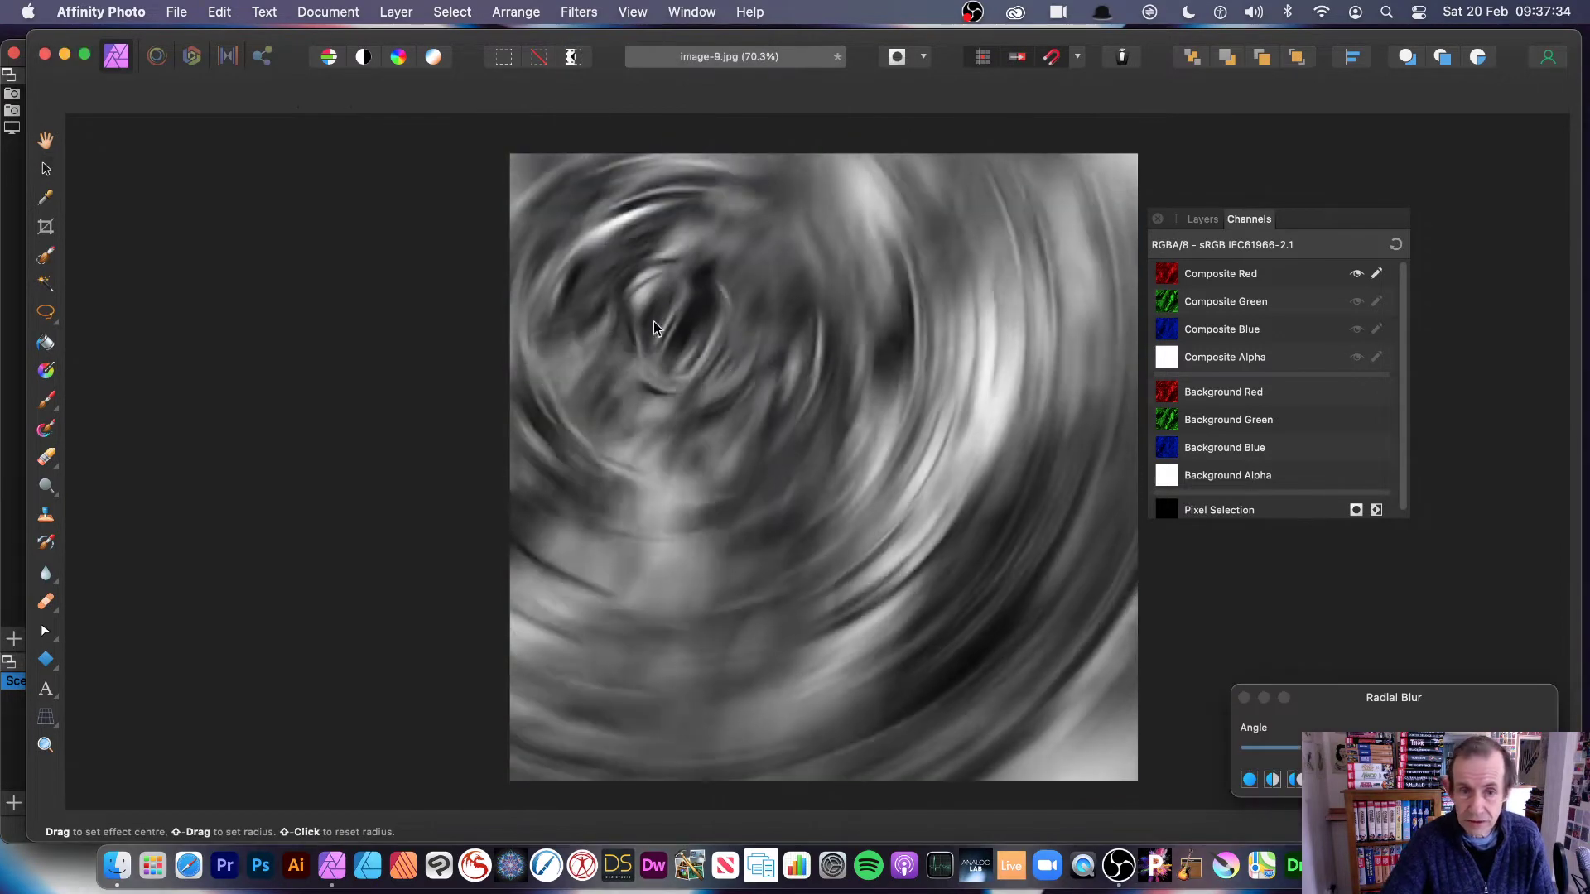
pyautogui.moveTo(654, 327); pyautogui.dragTo(612, 273)
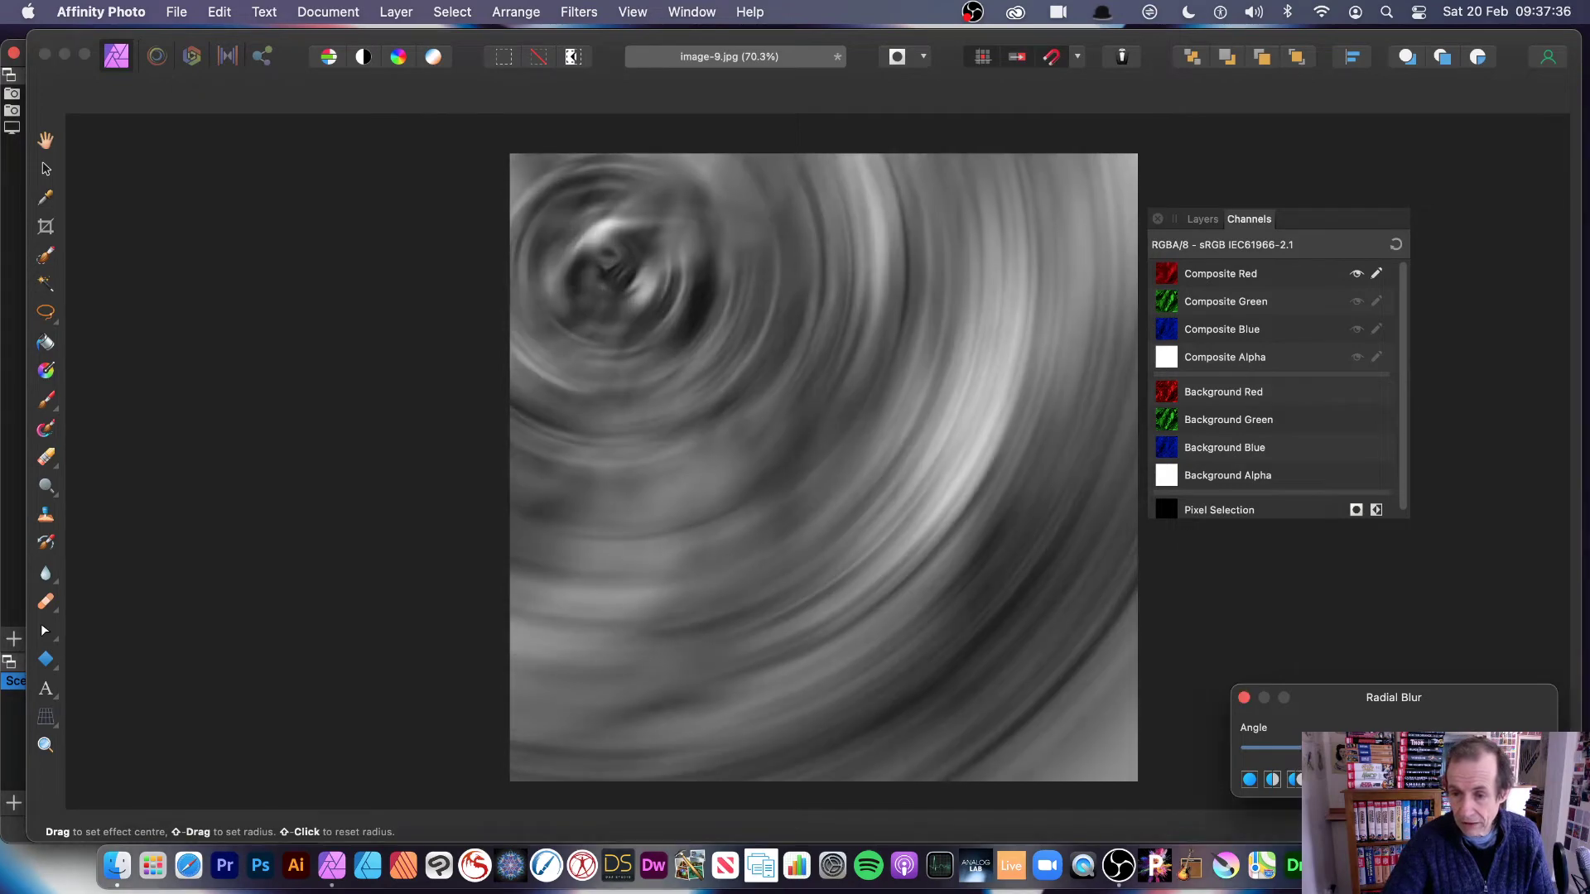
pyautogui.press('Return')
pyautogui.press('v')
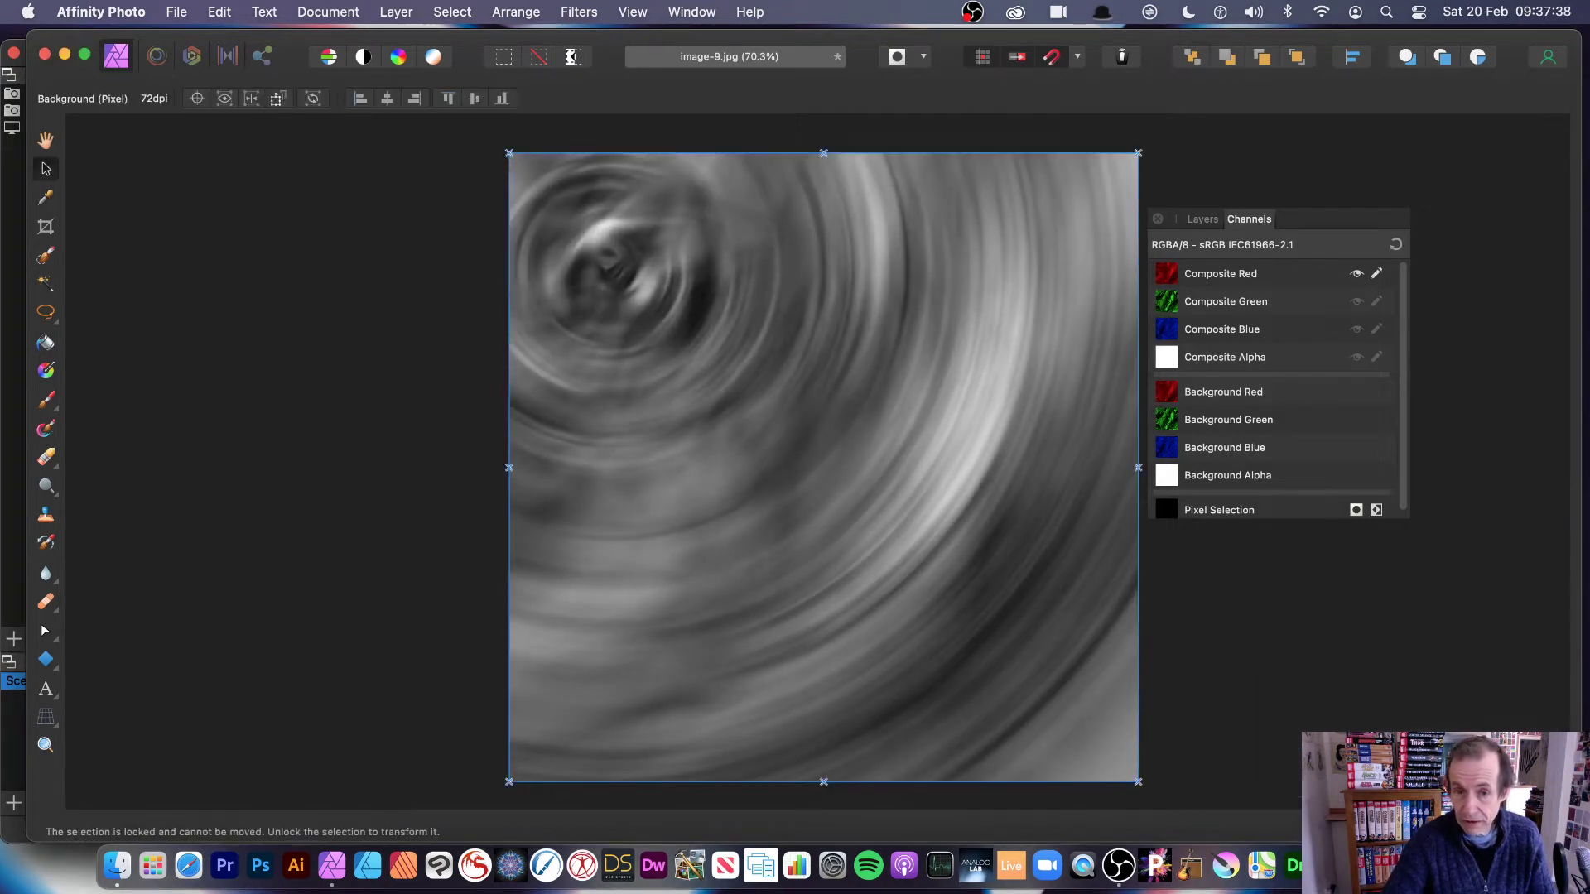
# Select the Green channel and apply a radial blur centred near the lower right.
pyautogui.click(1217, 303)
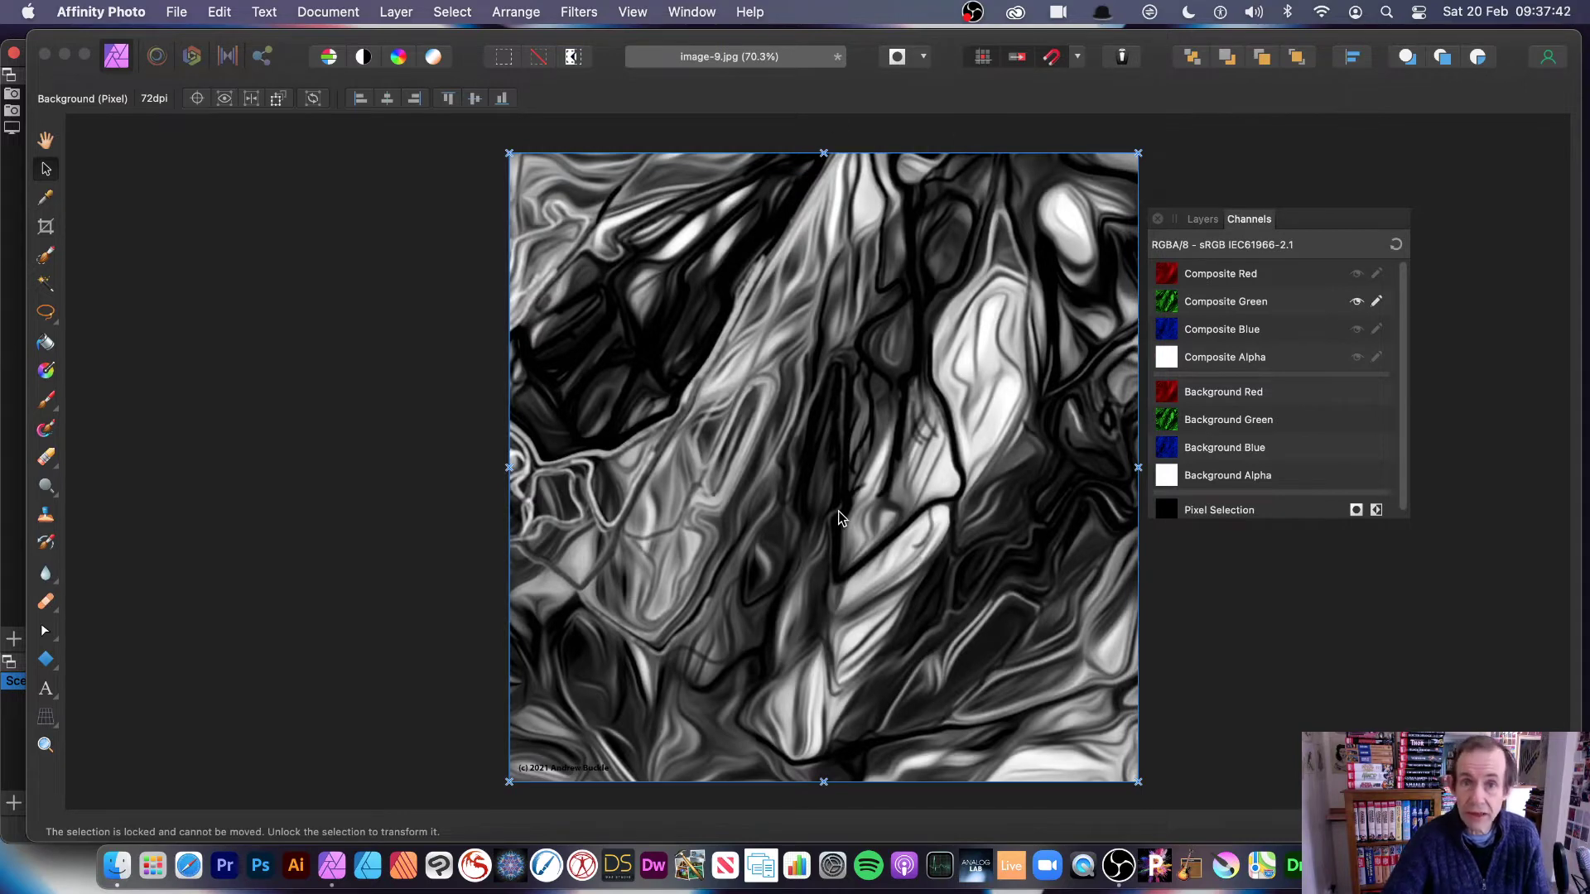
pyautogui.click(598, 15)
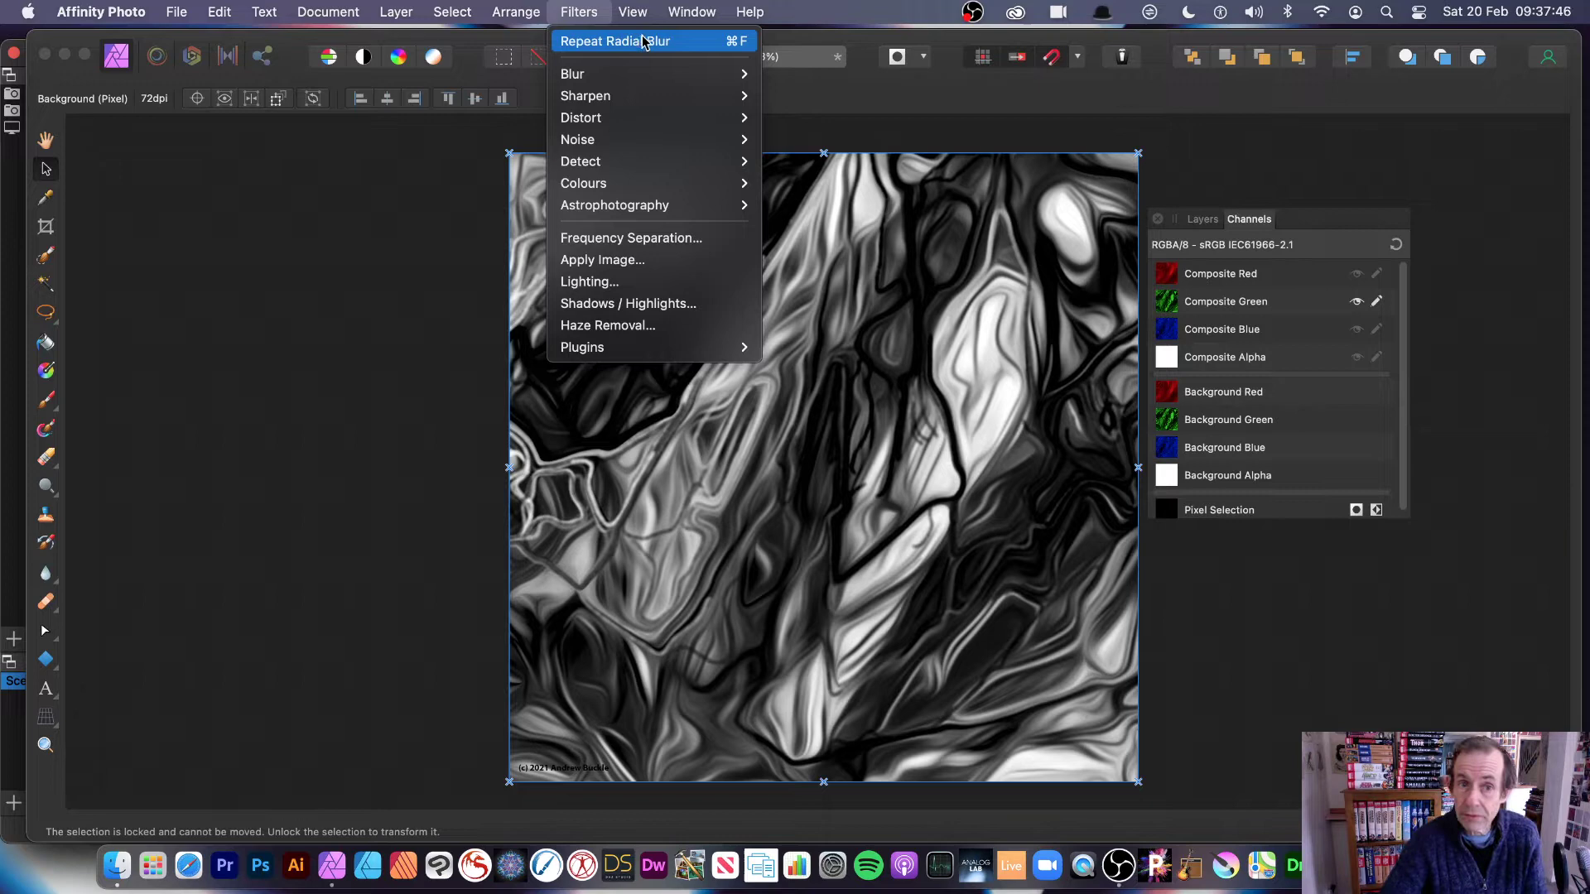
pyautogui.moveTo(629, 74)
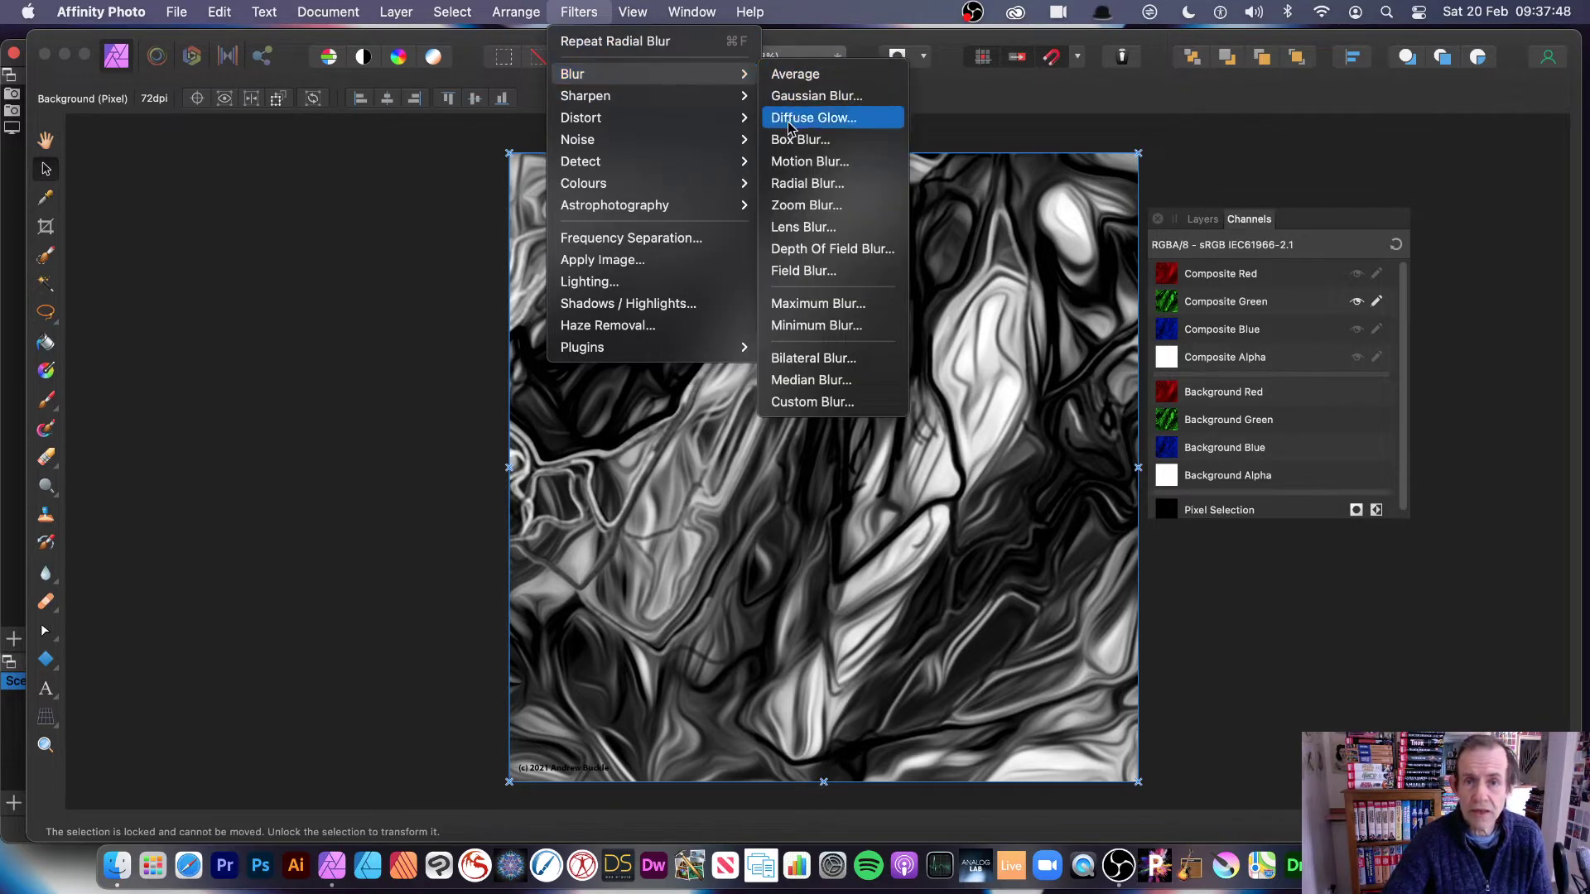
pyautogui.click(796, 183)
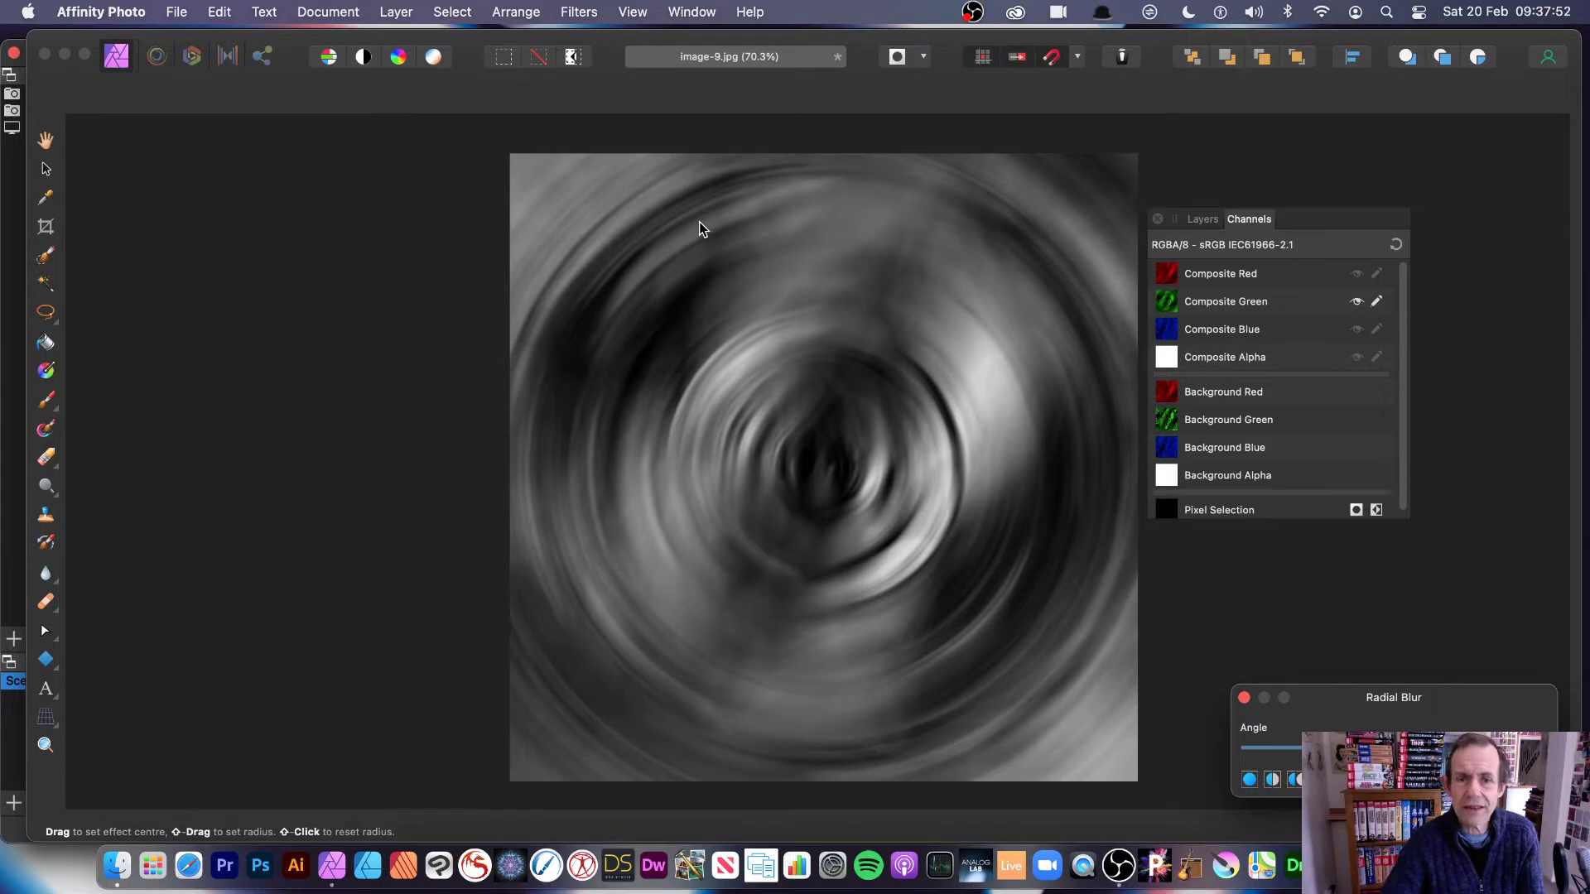
pyautogui.moveTo(925, 310); pyautogui.dragTo(1070, 677)
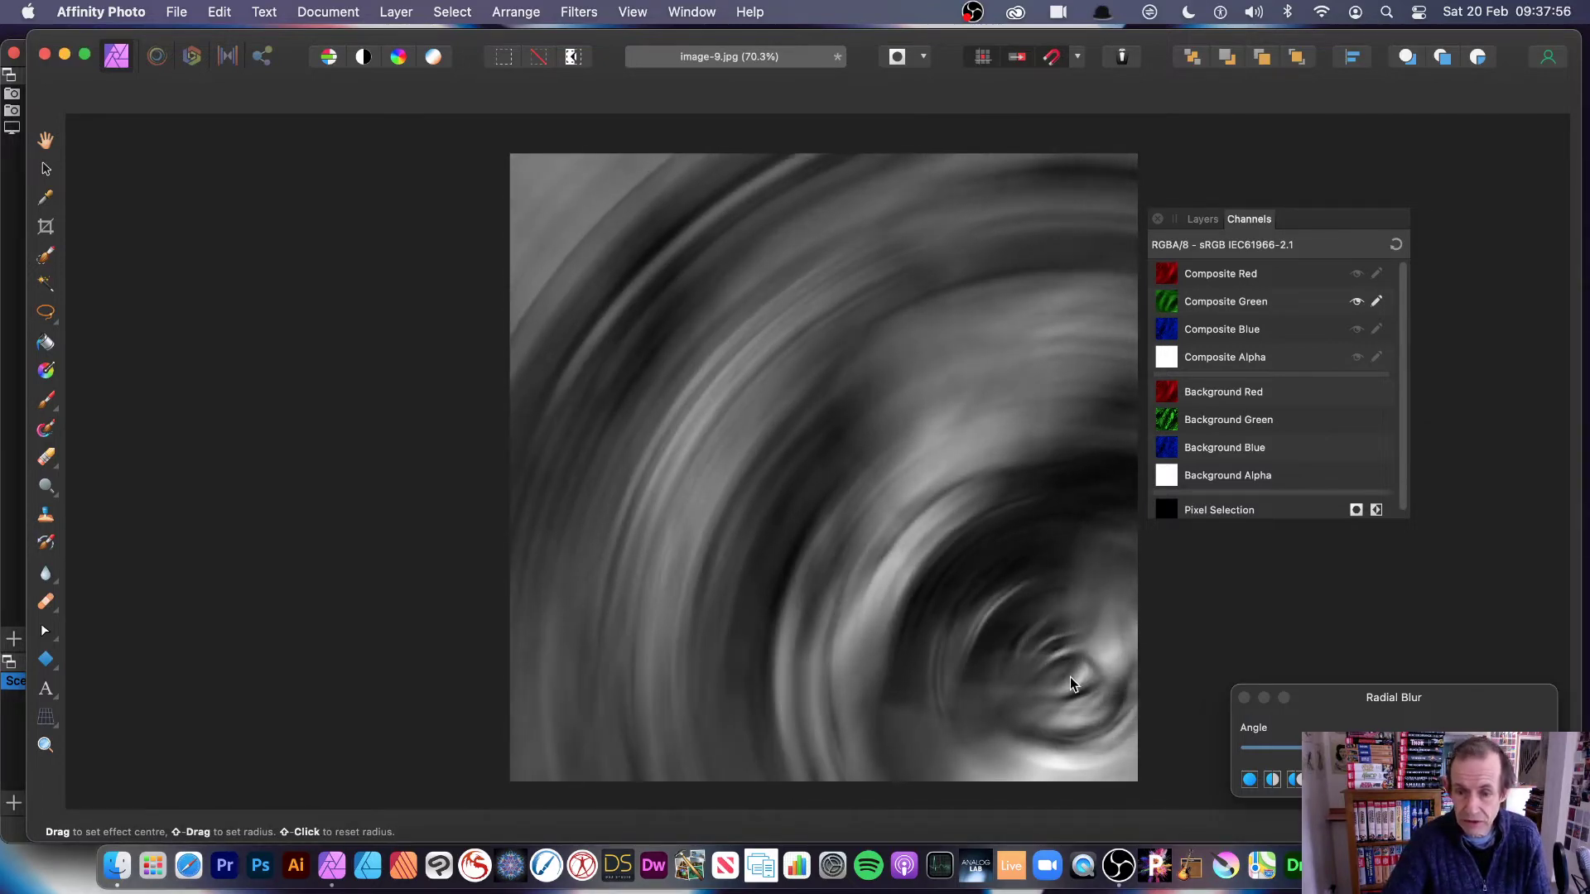
pyautogui.press('Return')
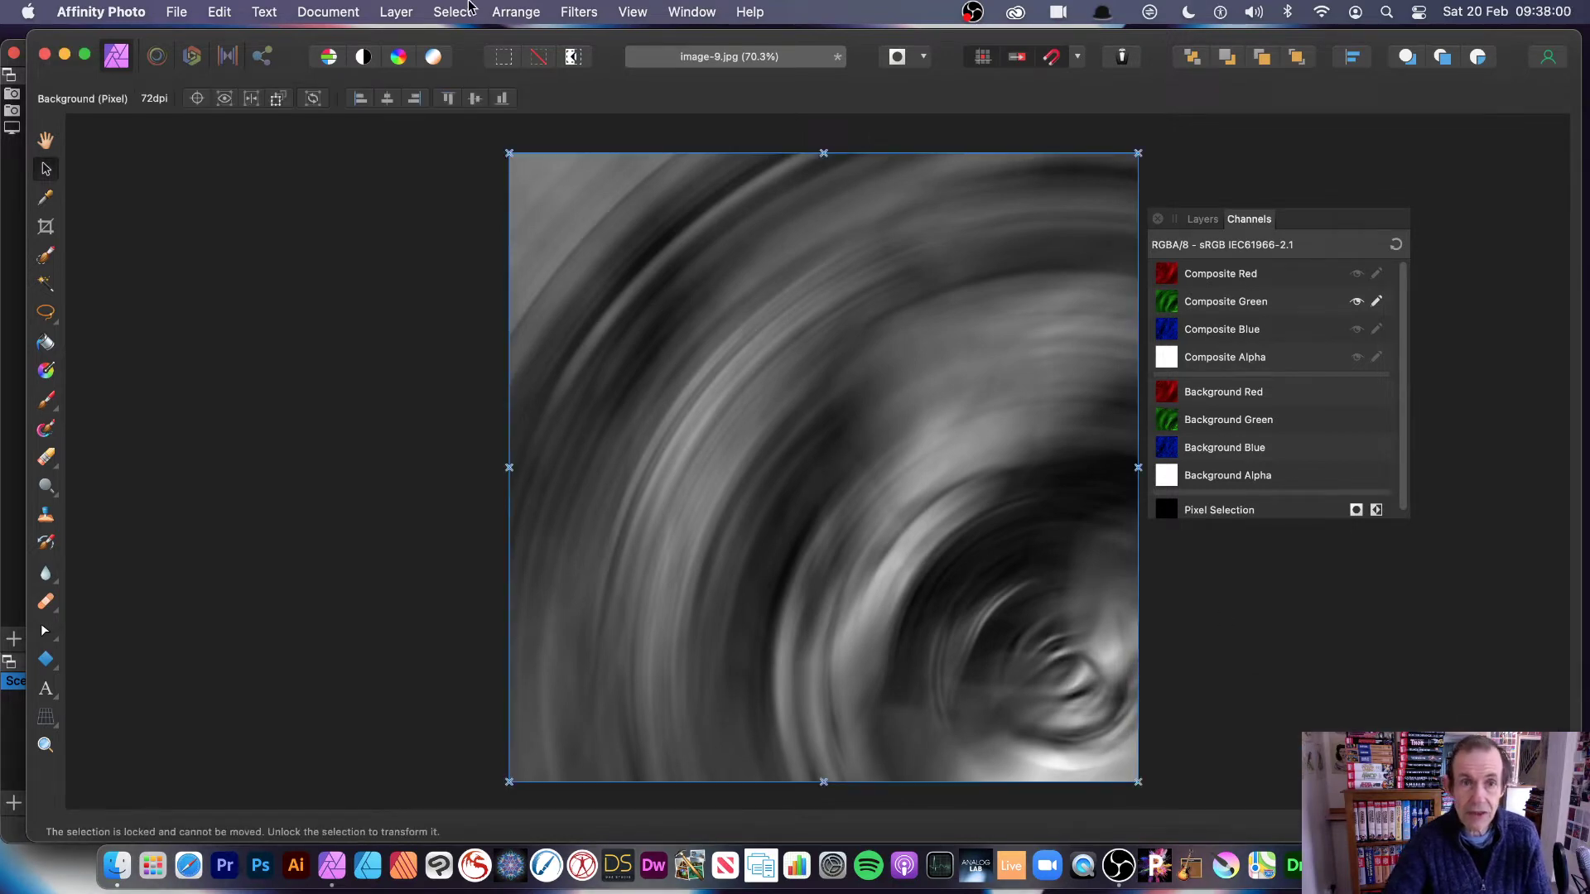
# Apply a radial blur to the Composite Blue channel, centred near the bottom-left corner.
pyautogui.click(1233, 334)
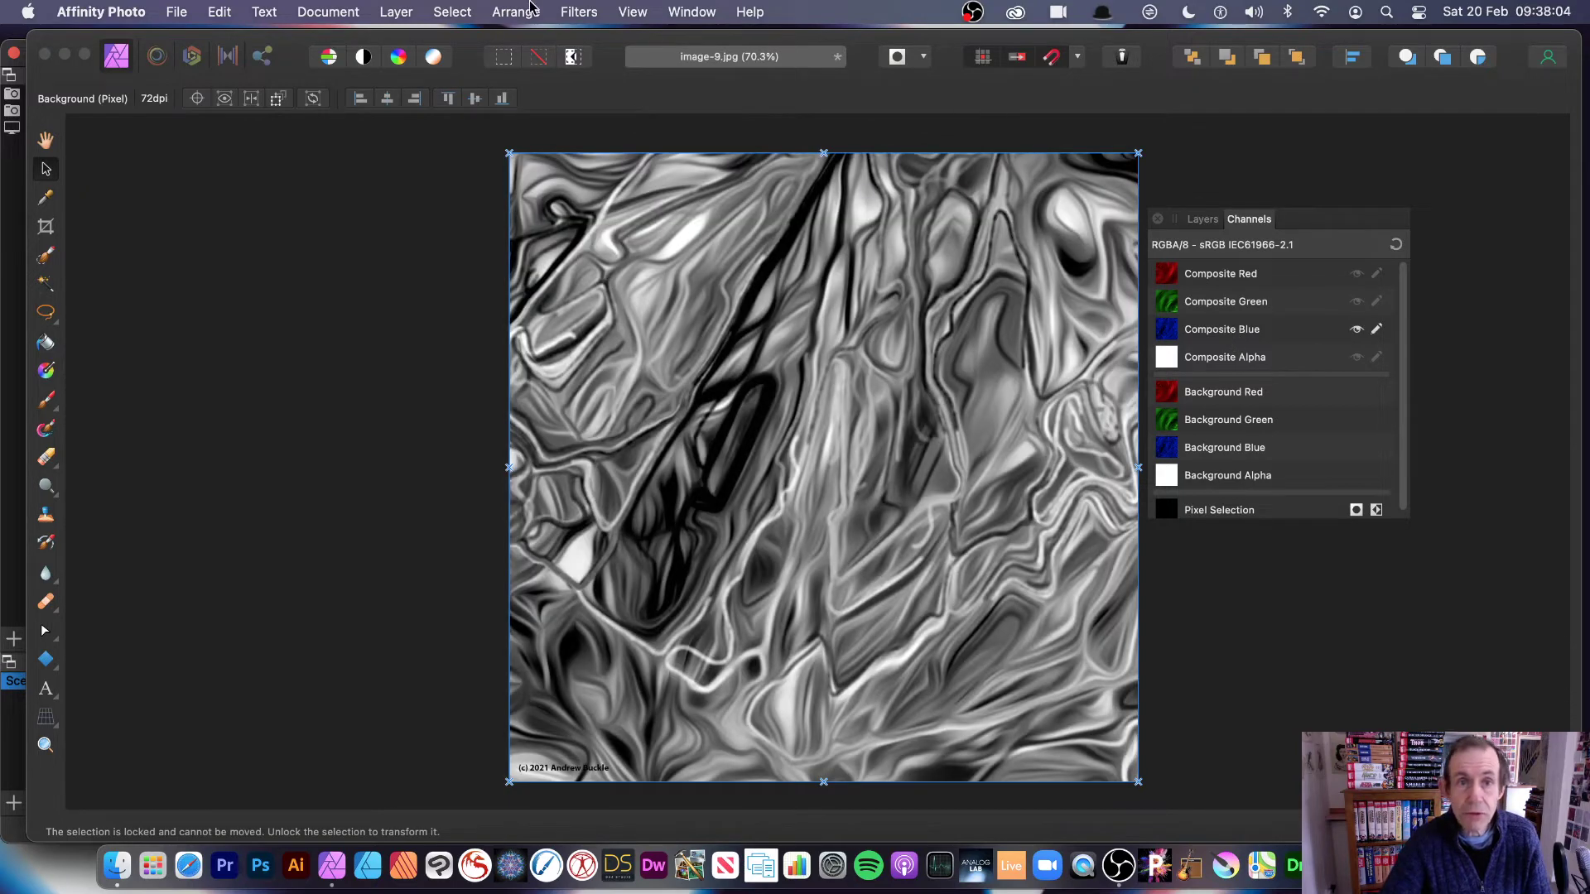
pyautogui.click(599, 14)
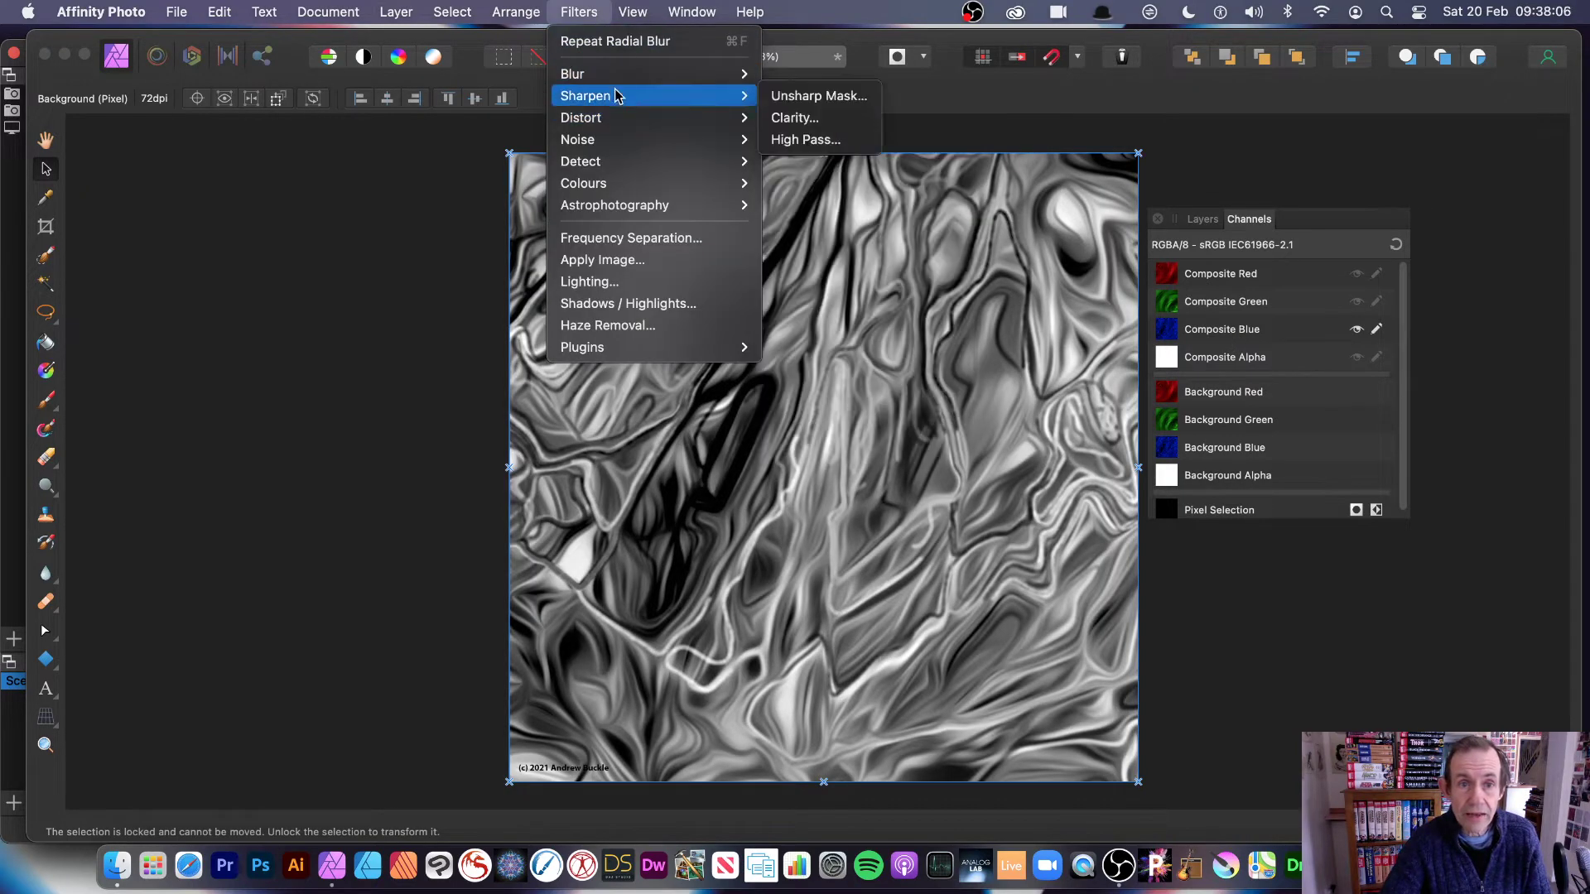
pyautogui.moveTo(614, 82)
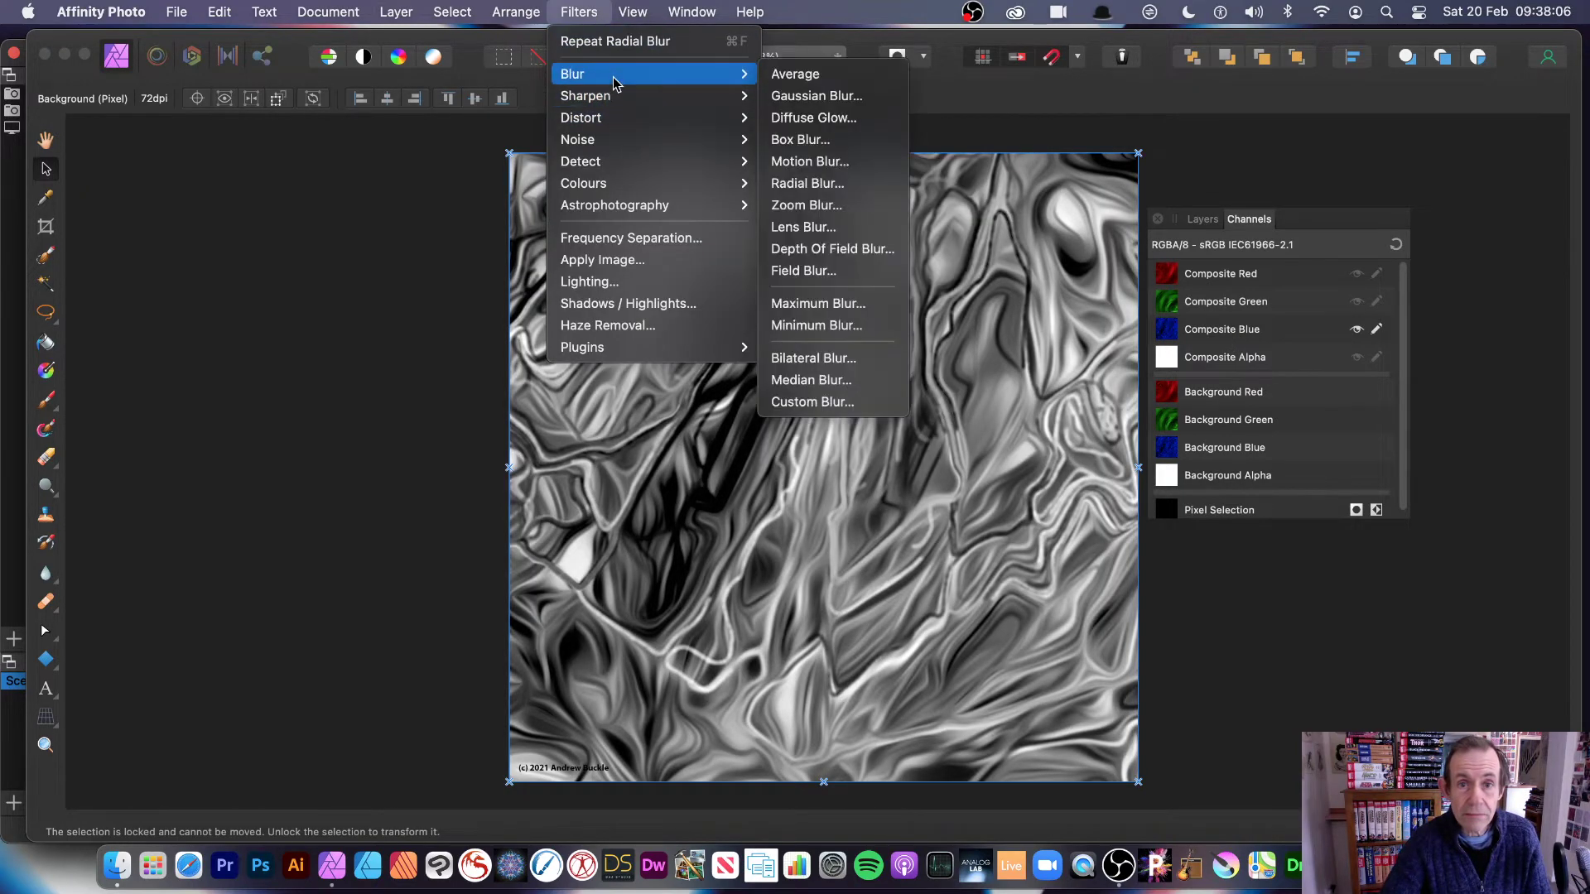
pyautogui.click(834, 183)
pyautogui.moveTo(1065, 241); pyautogui.dragTo(577, 732)
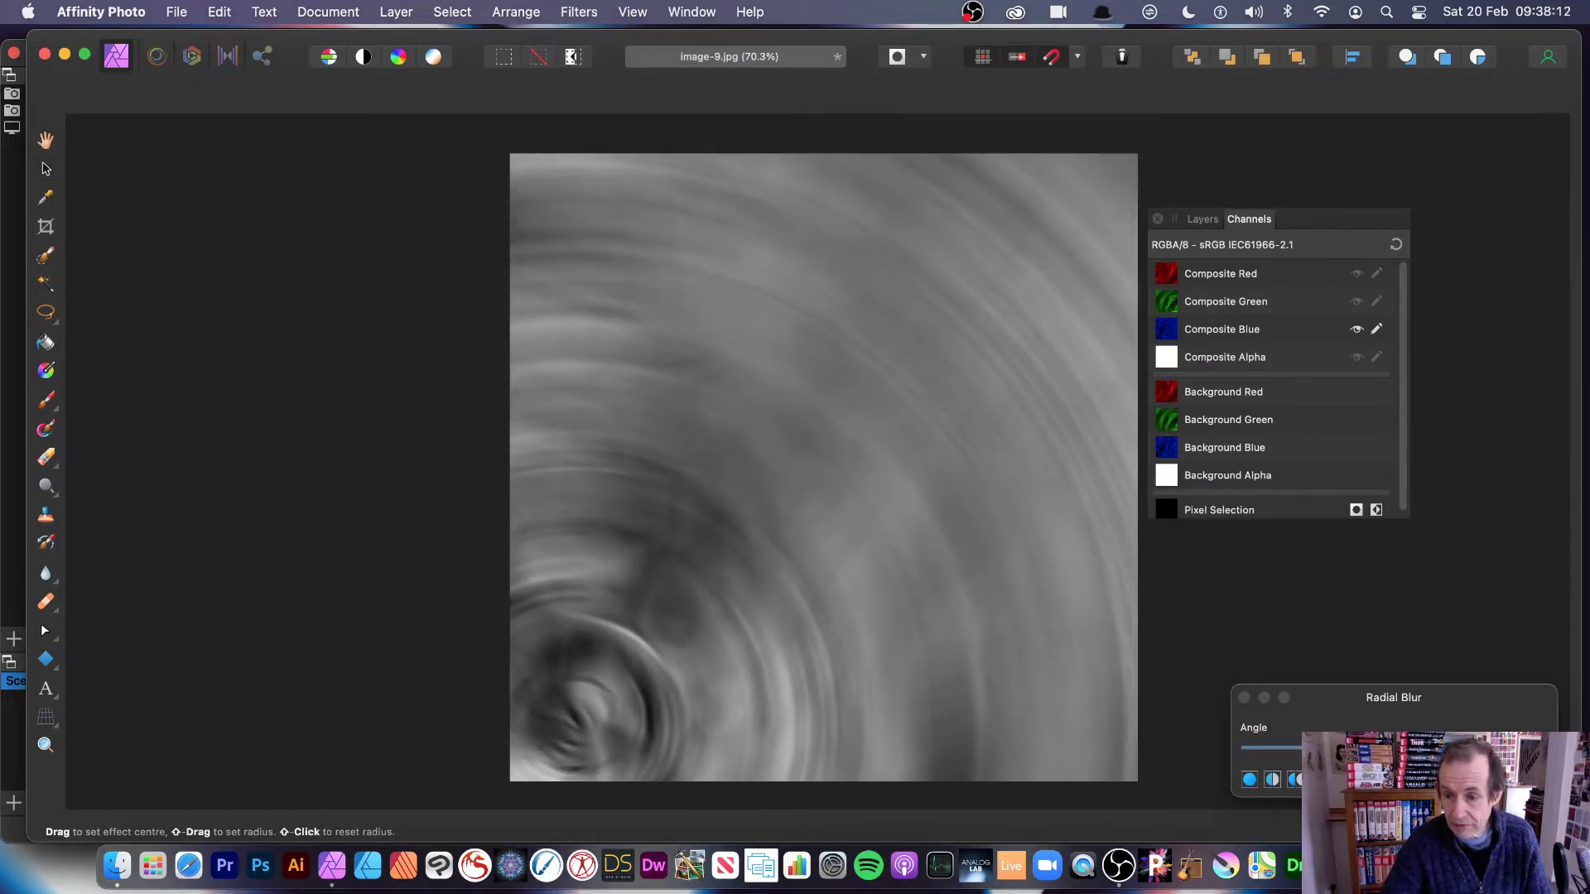
pyautogui.press('Return')
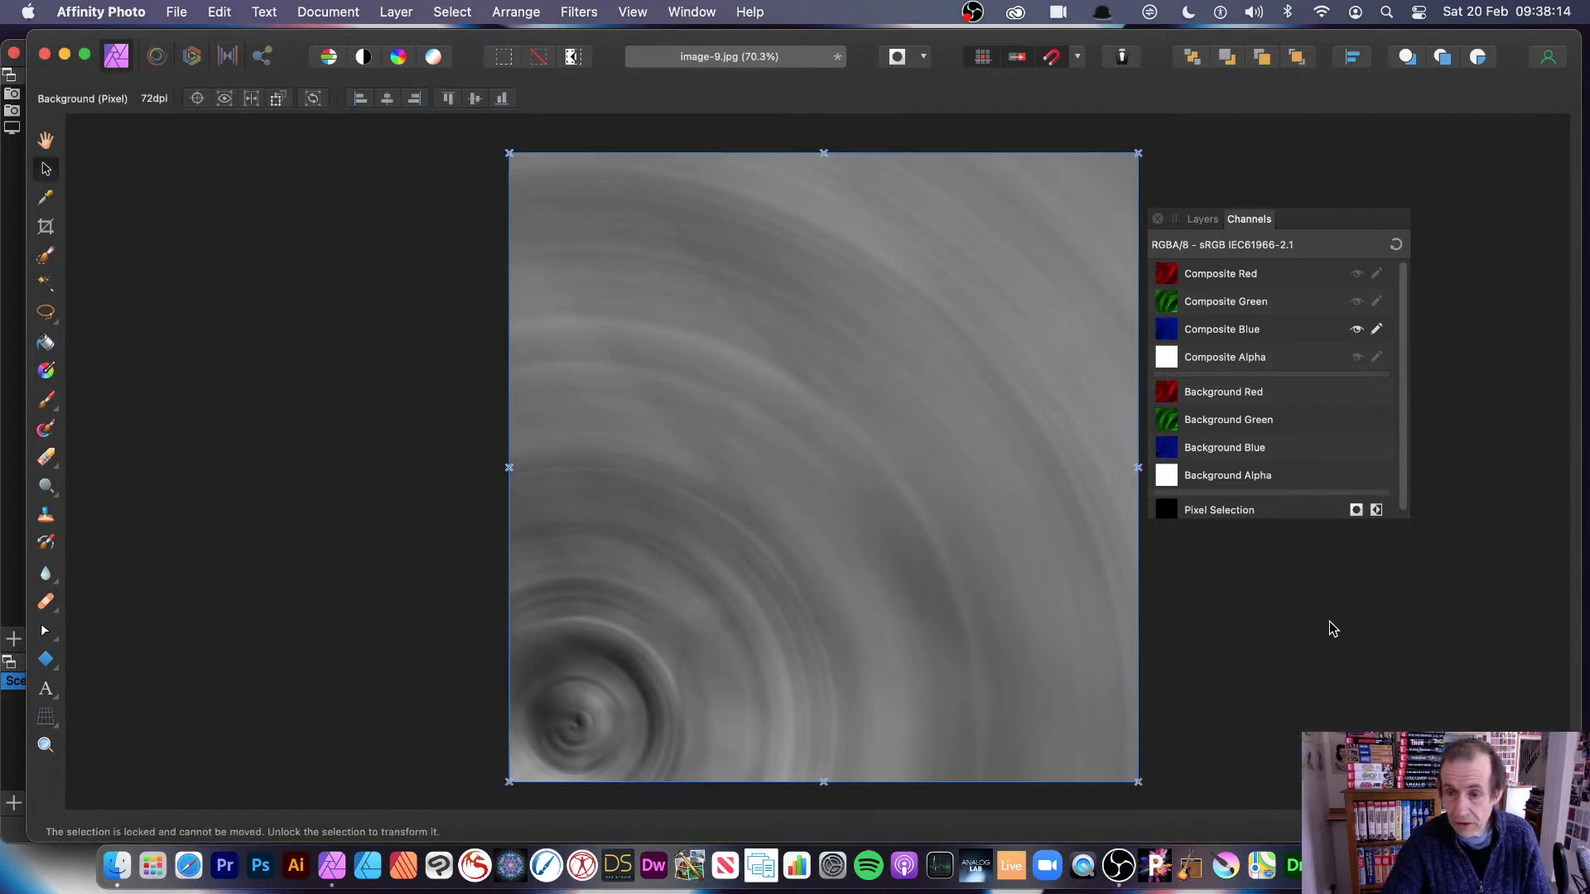
# Reset the Channels panel to full colour and undo the two per-channel radial blurs.
pyautogui.click(1395, 244)
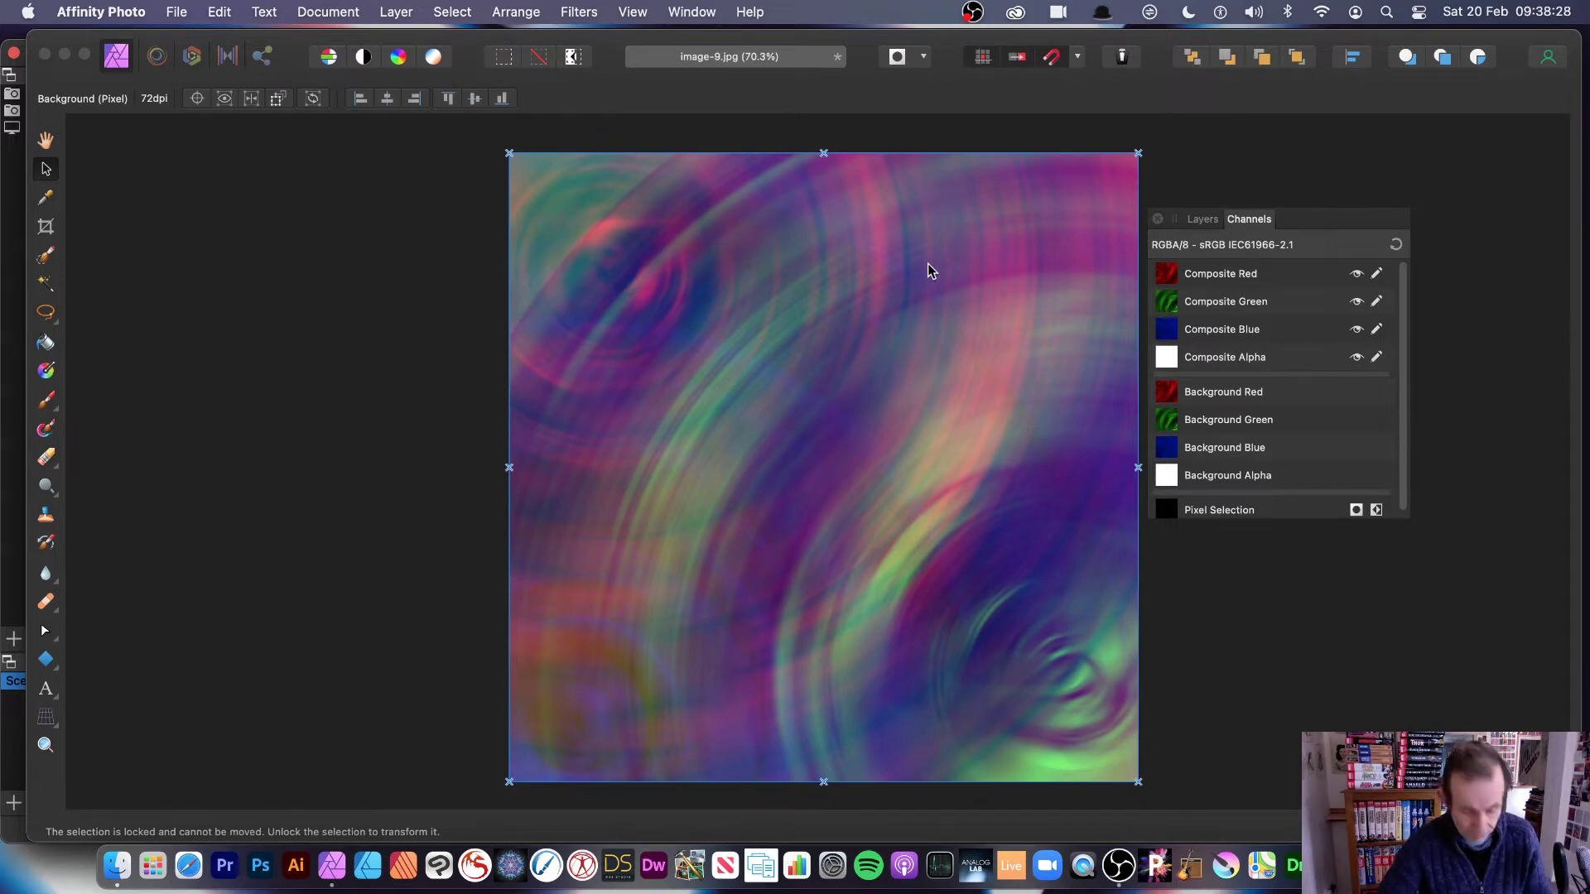
pyautogui.press('super+z')
pyautogui.press('super+z')
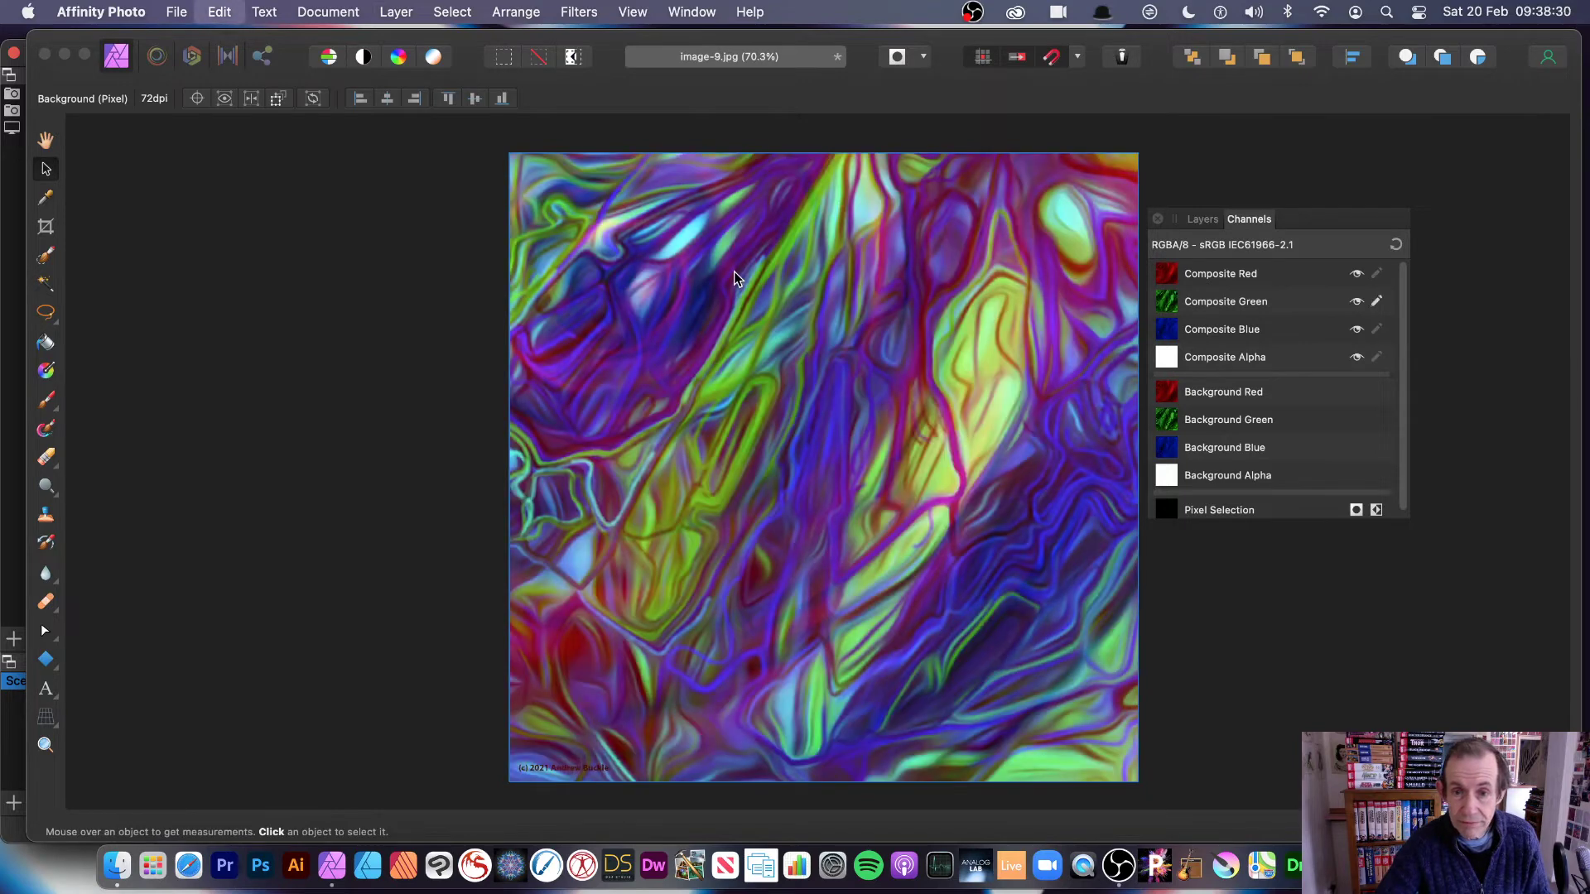
pyautogui.press('super+z')
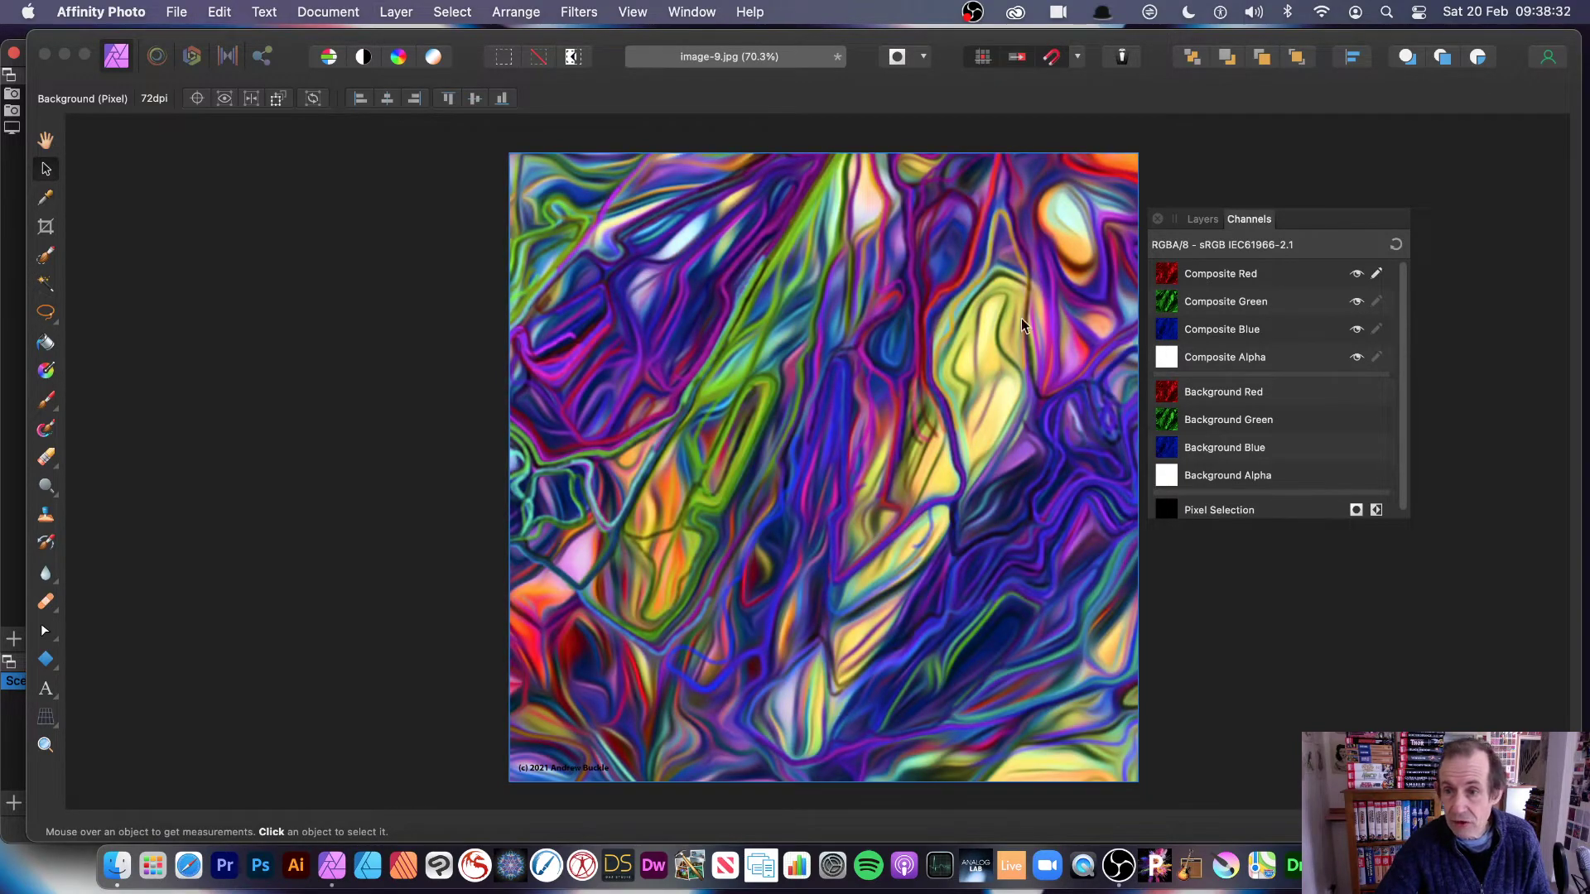
# Restore the rotated diamond copy, nudge it up-left, and start swirling it with Deform pins.
pyautogui.press('super+z')
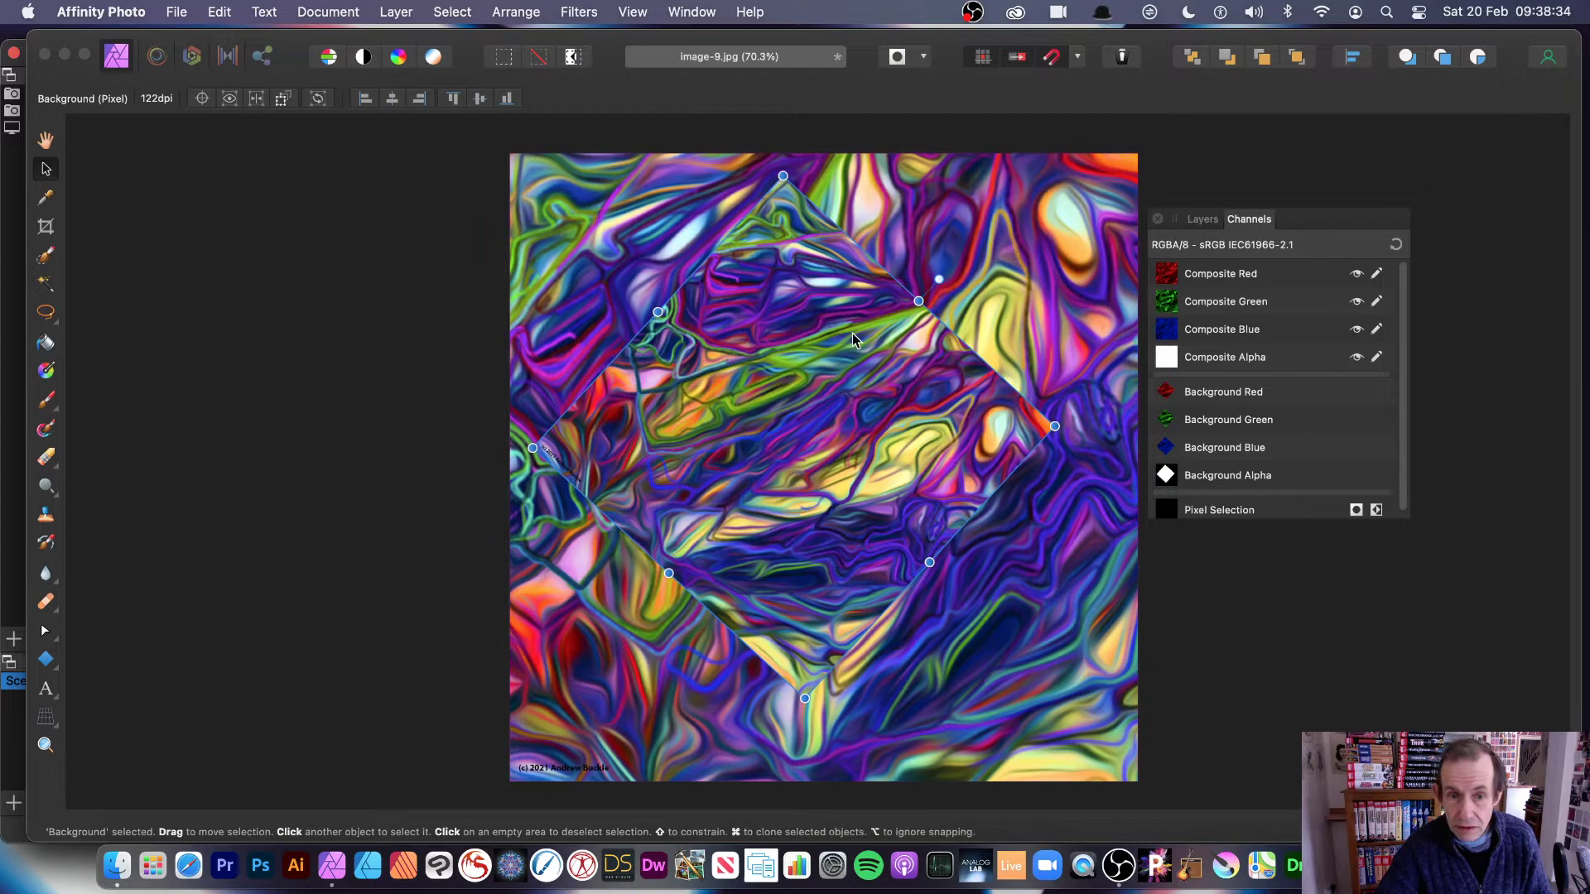
pyautogui.moveTo(823, 338); pyautogui.dragTo(787, 327)
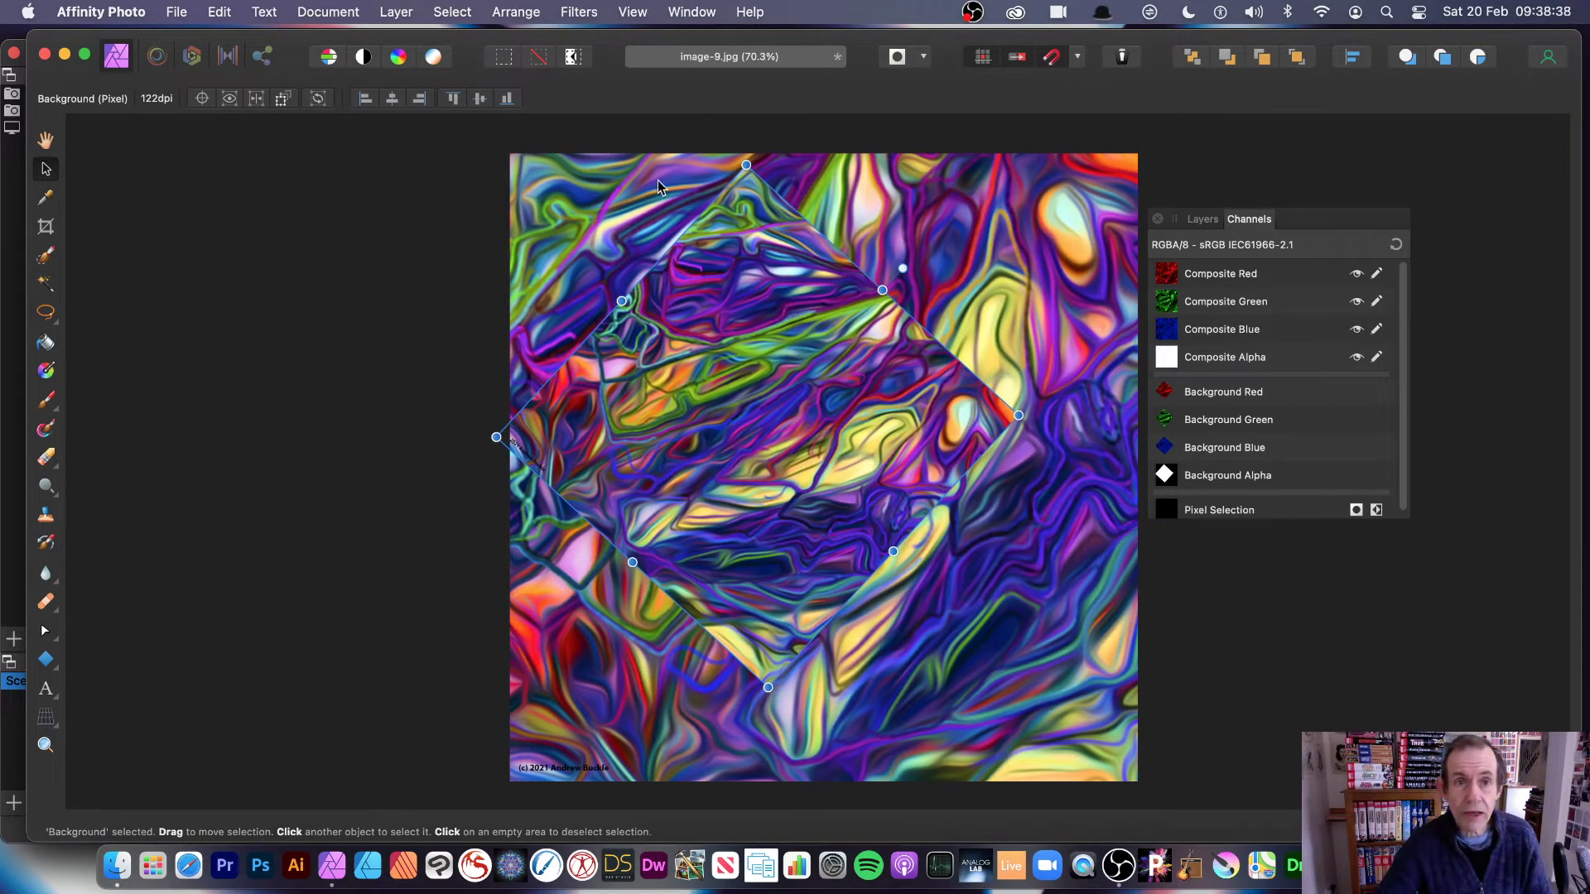
pyautogui.click(572, 10)
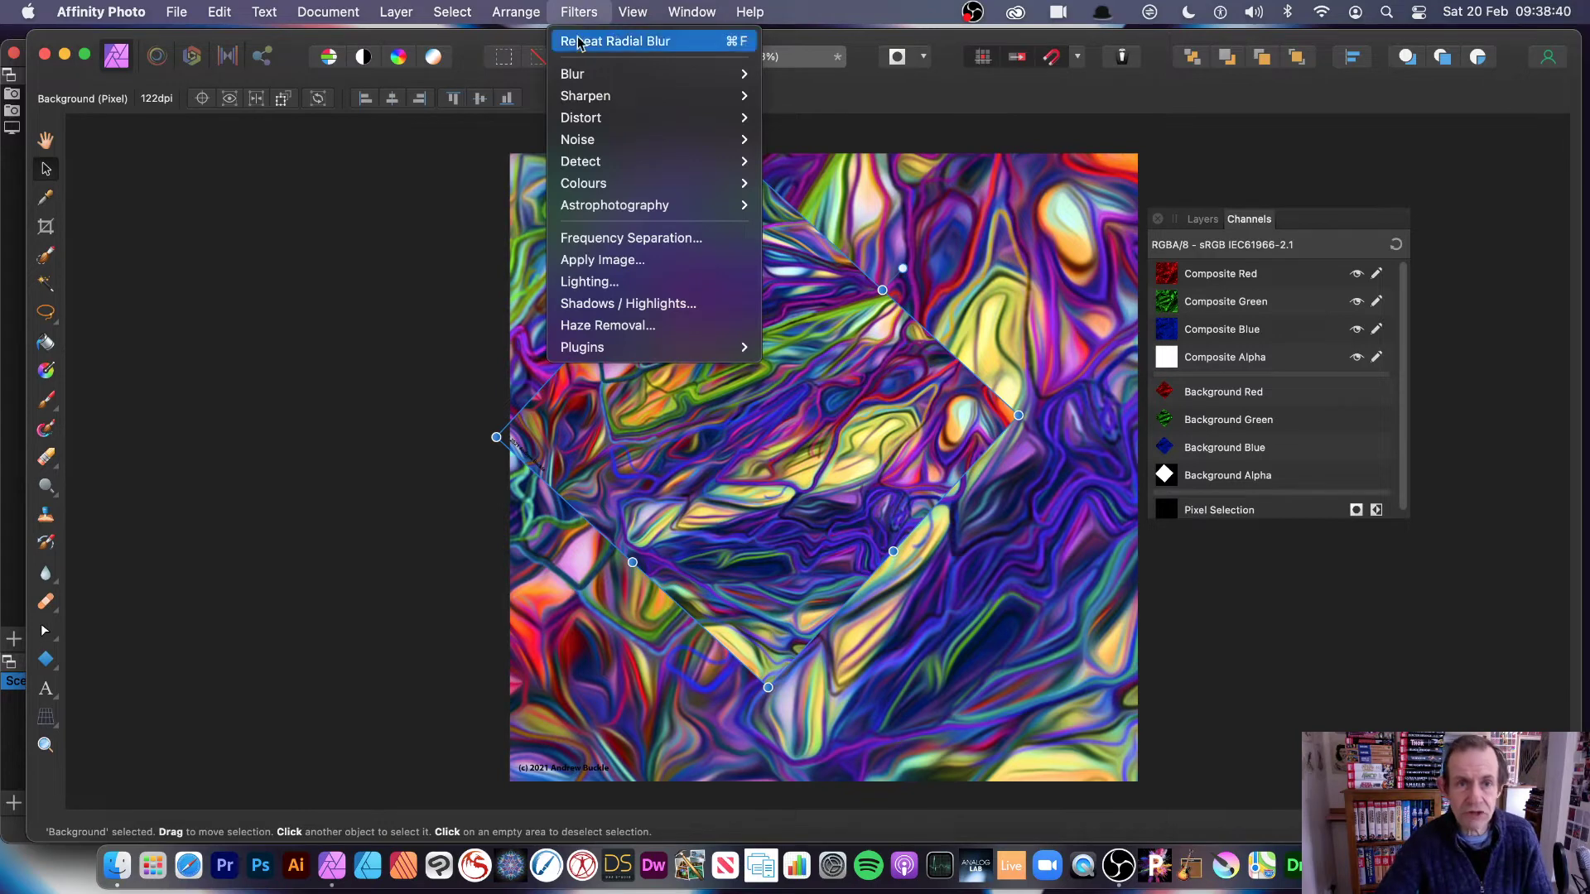
pyautogui.moveTo(604, 118)
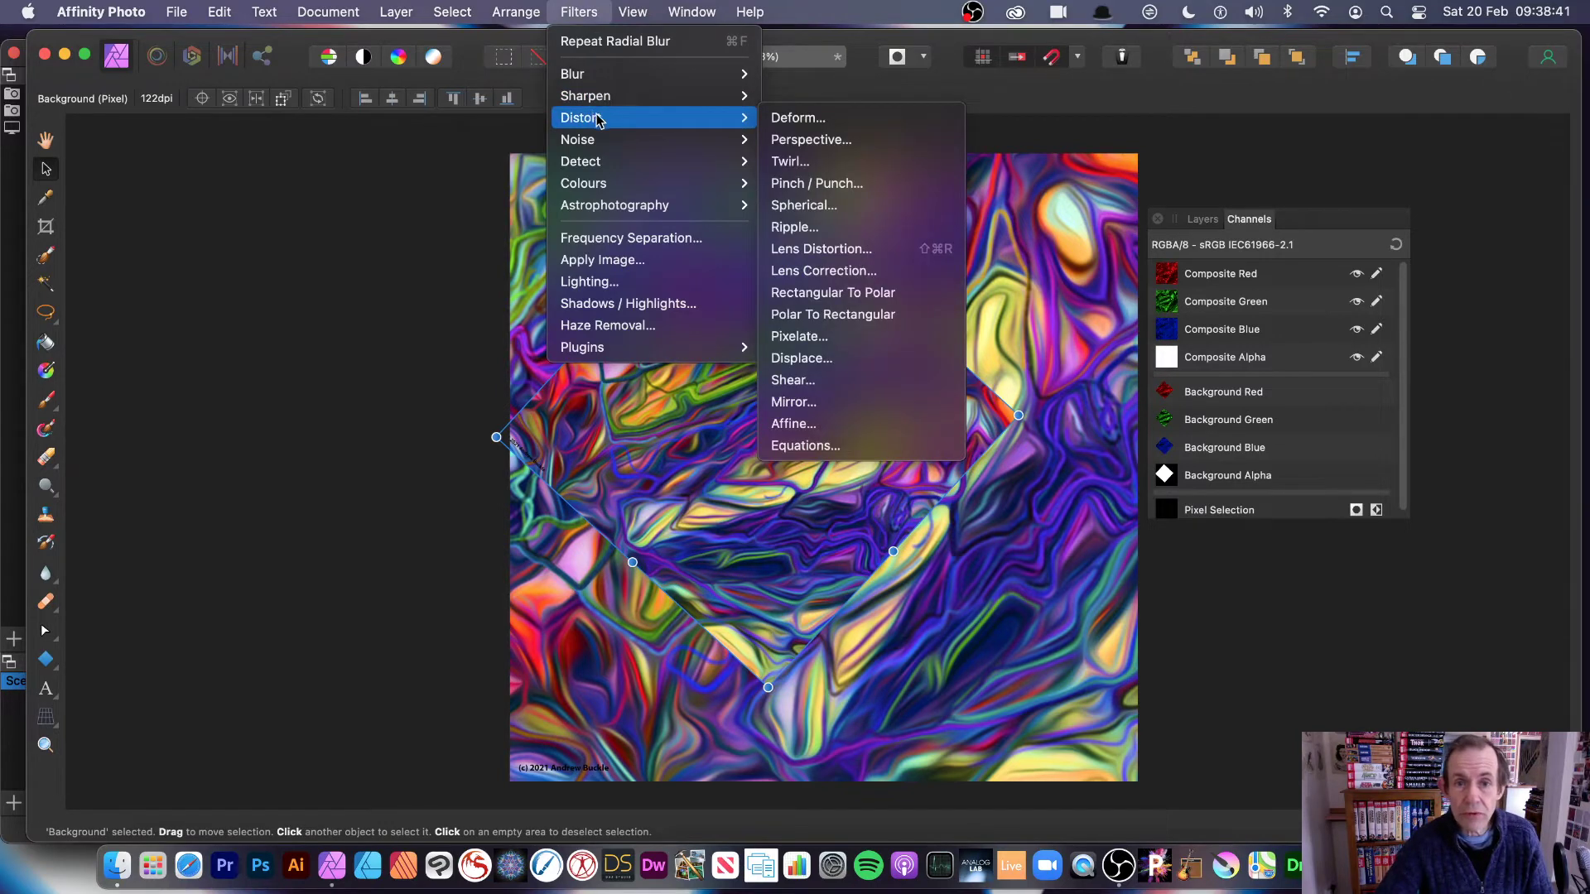
pyautogui.click(845, 118)
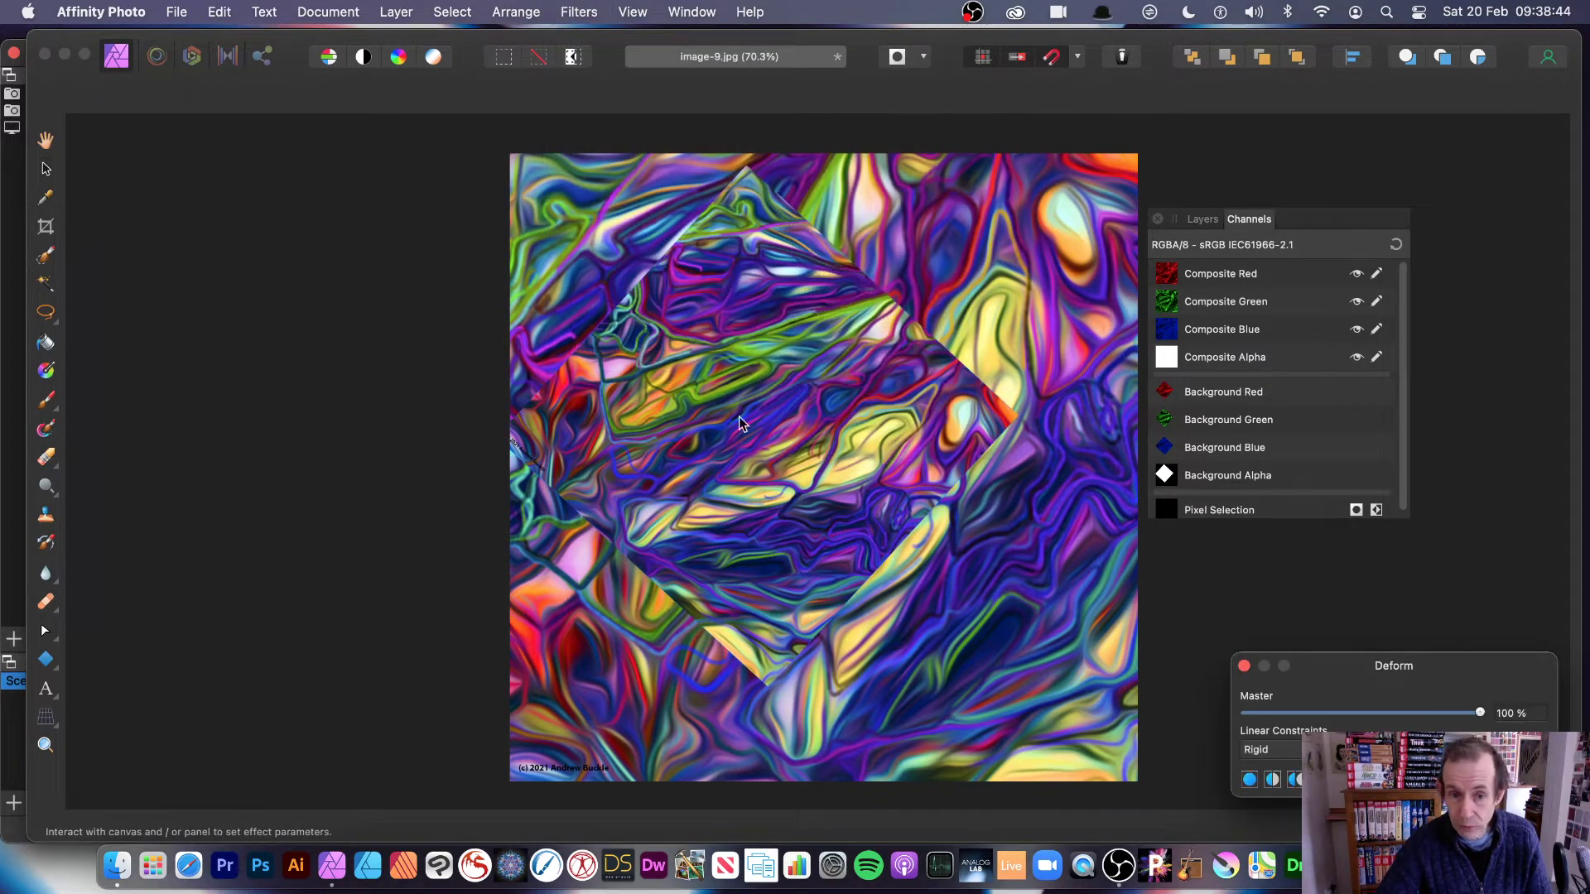
pyautogui.click(696, 366)
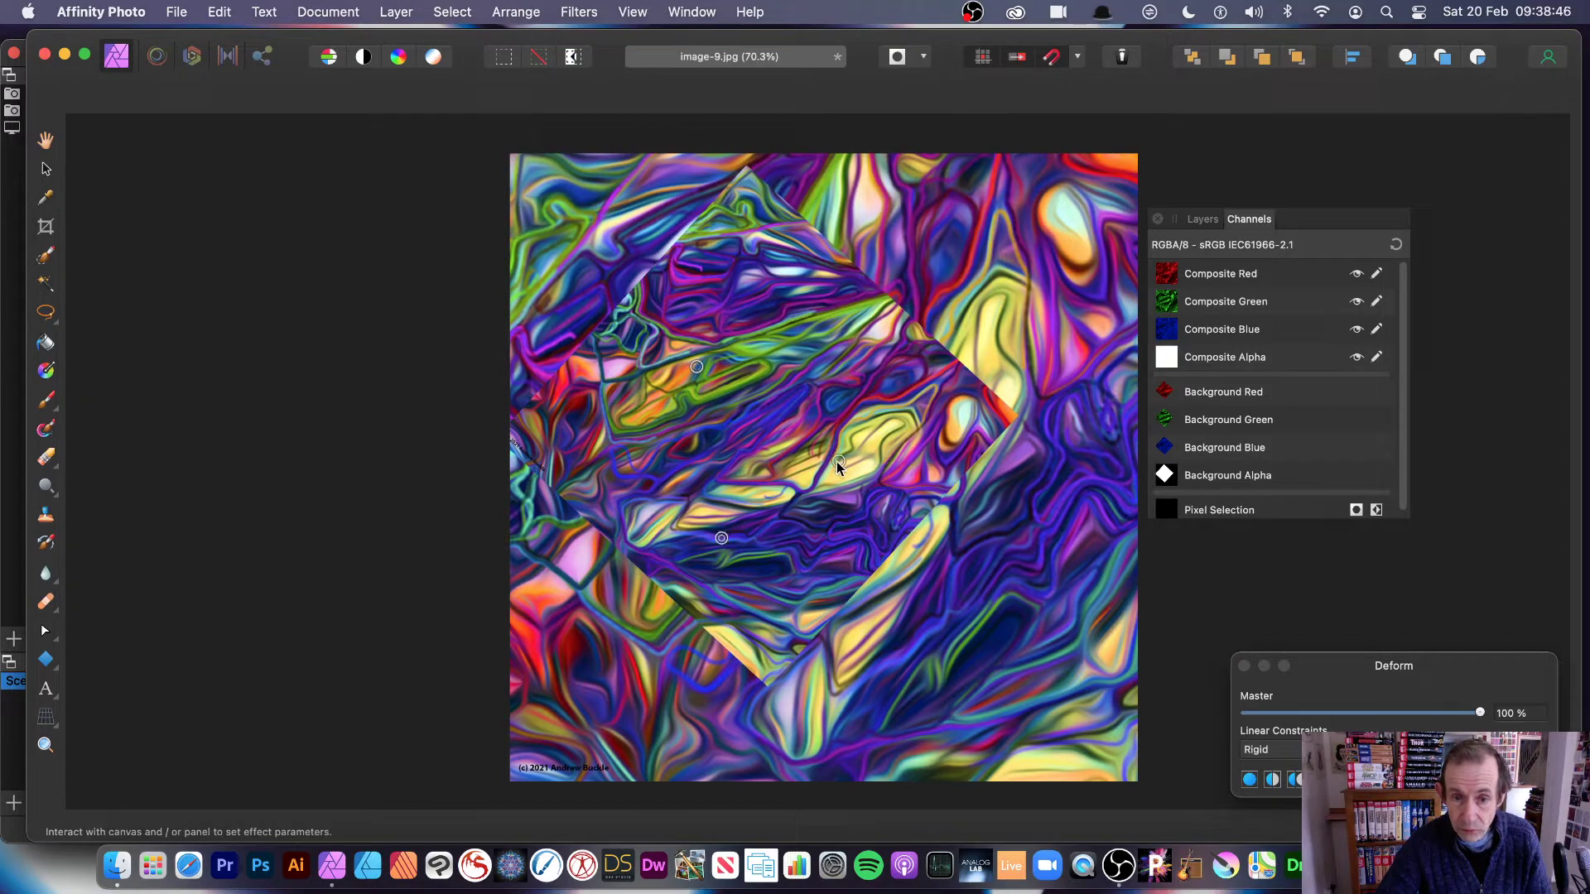
pyautogui.moveTo(836, 460); pyautogui.dragTo(1055, 219)
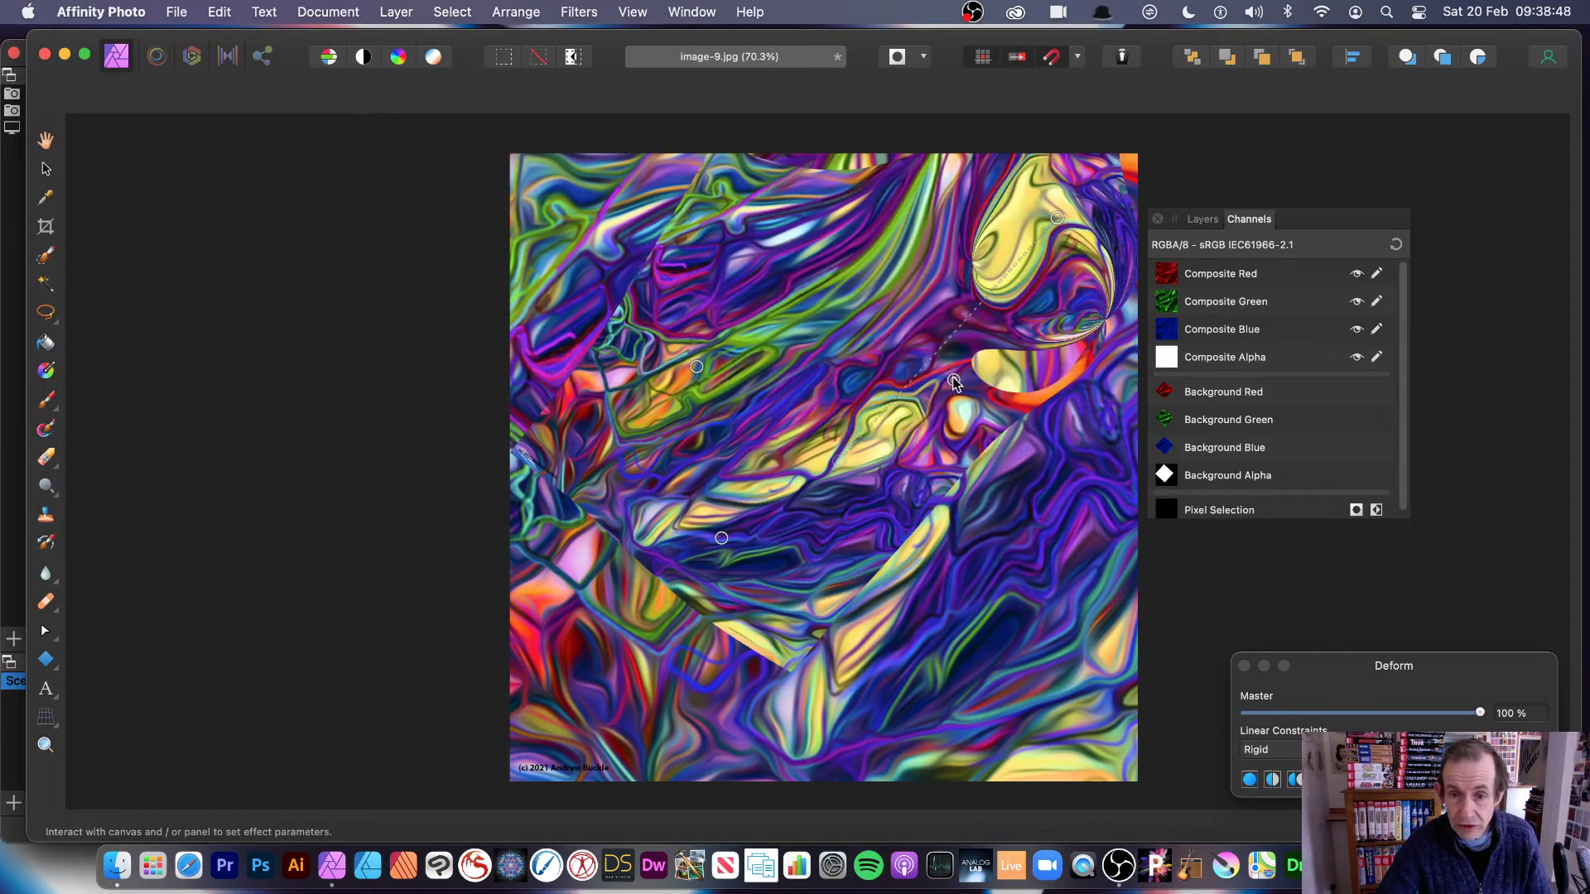
pyautogui.moveTo(954, 381); pyautogui.dragTo(589, 354)
pyautogui.moveTo(722, 537); pyautogui.dragTo(714, 220)
# Add more warp points to twist the centre further, then commit and move the layer down.
pyautogui.moveTo(811, 435); pyautogui.dragTo(880, 504)
pyautogui.moveTo(816, 430); pyautogui.dragTo(778, 487)
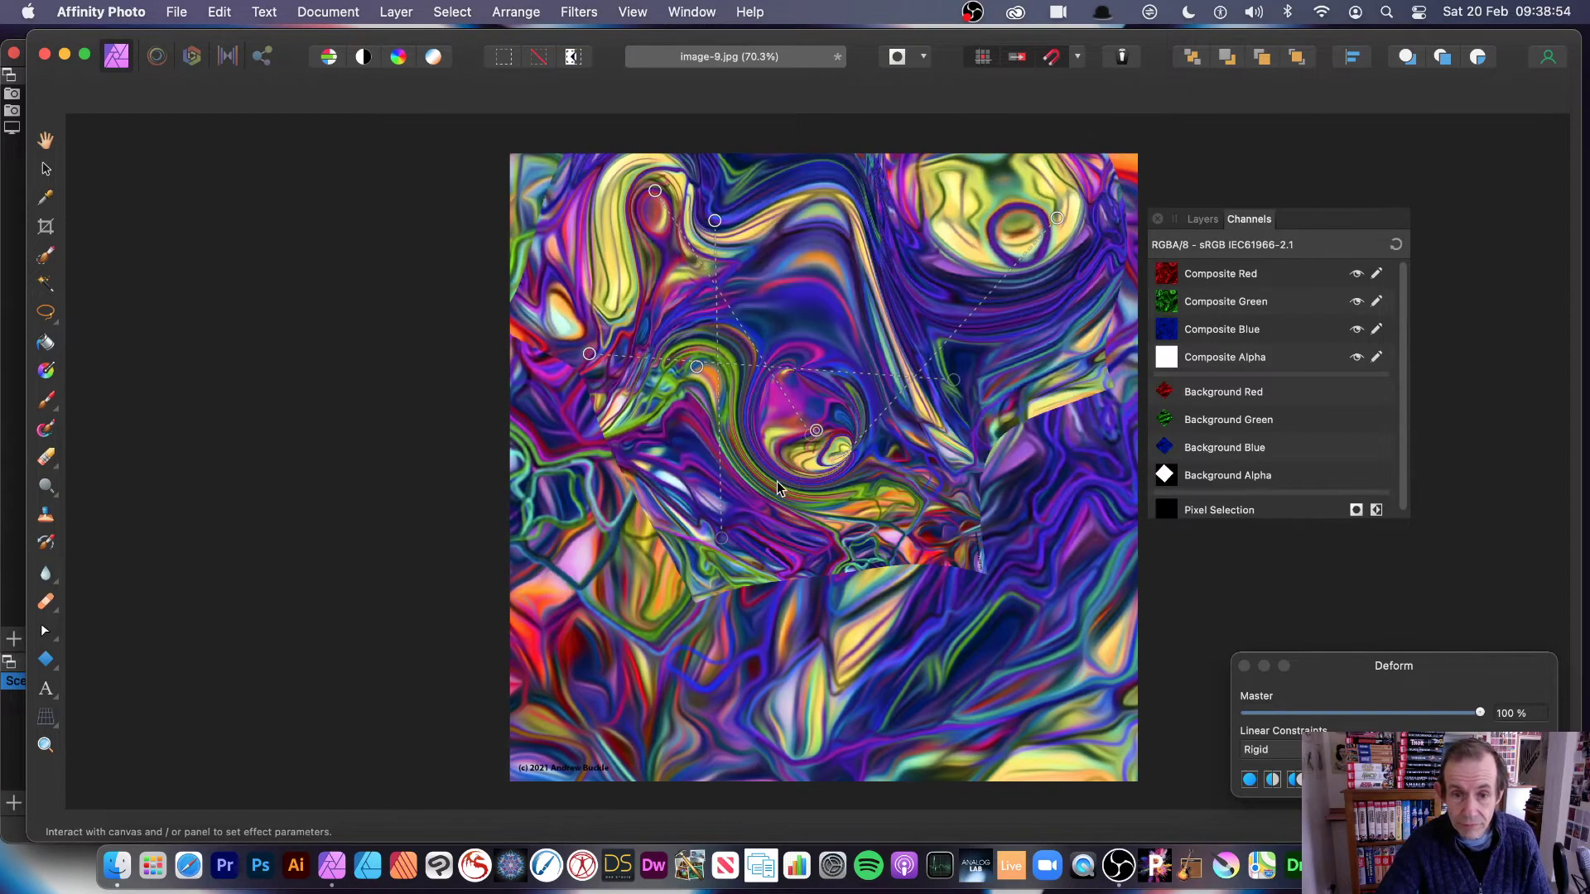
pyautogui.moveTo(816, 430); pyautogui.dragTo(815, 313)
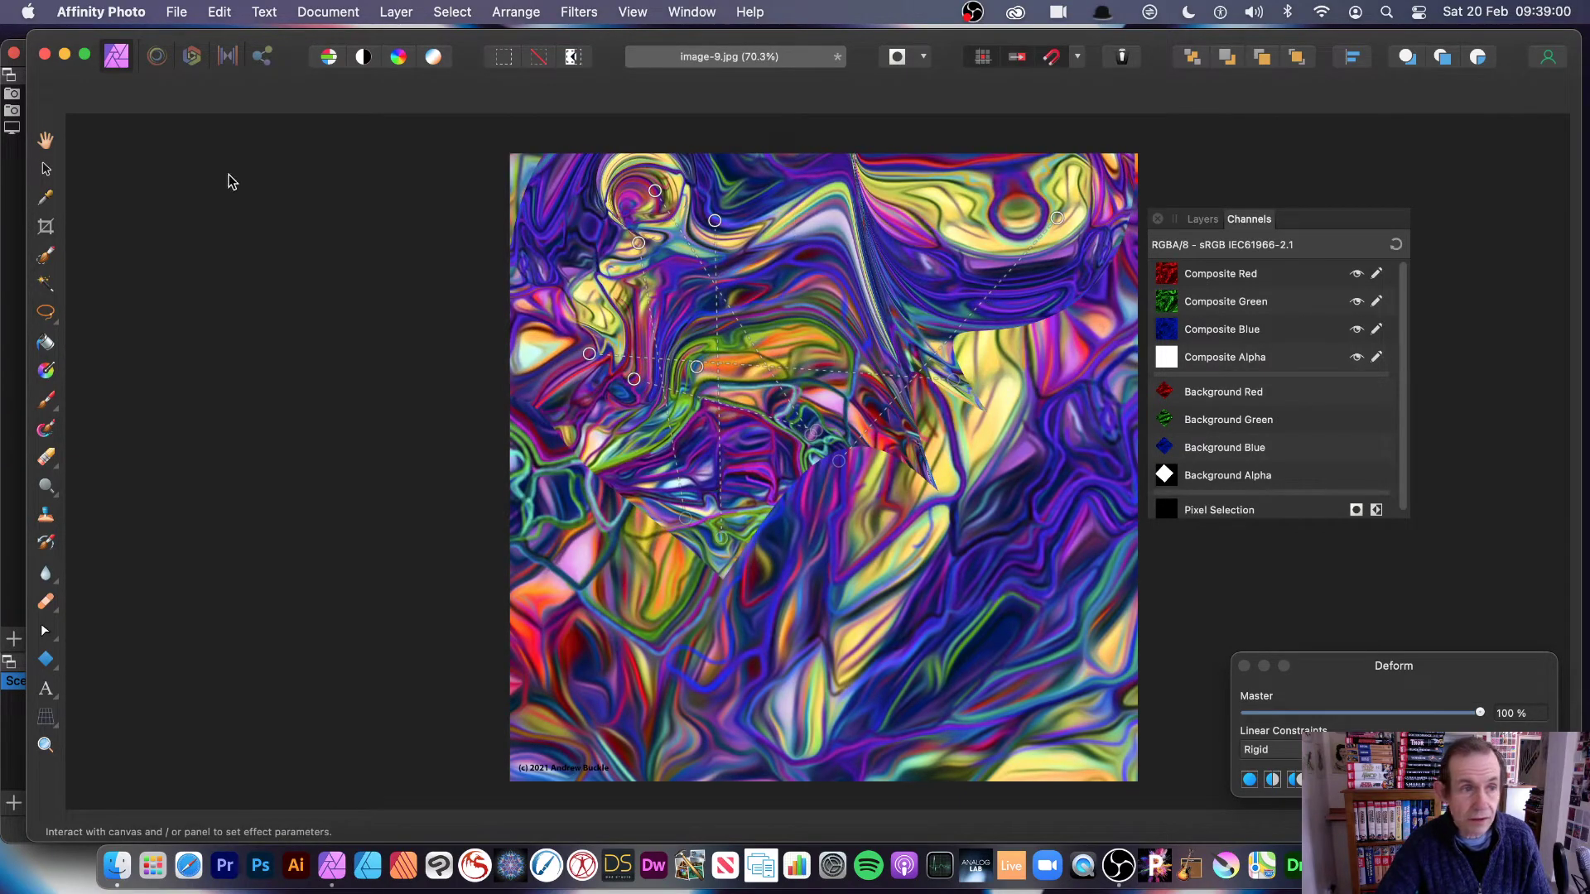
pyautogui.click(47, 168)
pyautogui.moveTo(805, 275); pyautogui.dragTo(859, 463)
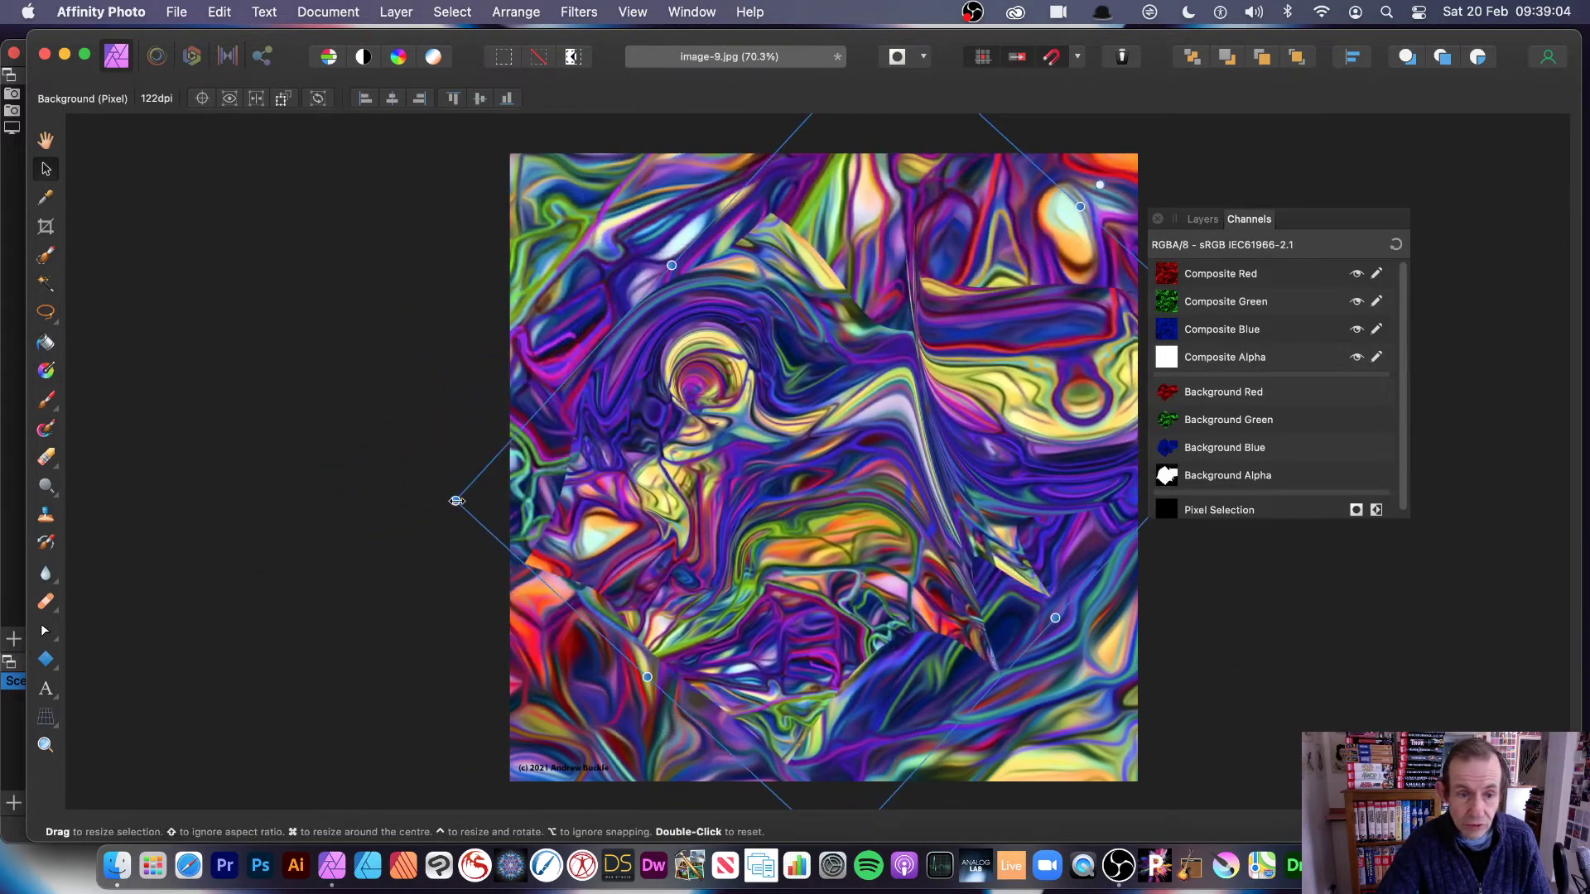
# Shrink the warped layer, then apply a stronger-angle radial blur centred mid-left.
pyautogui.moveTo(456, 501); pyautogui.dragTo(737, 501)
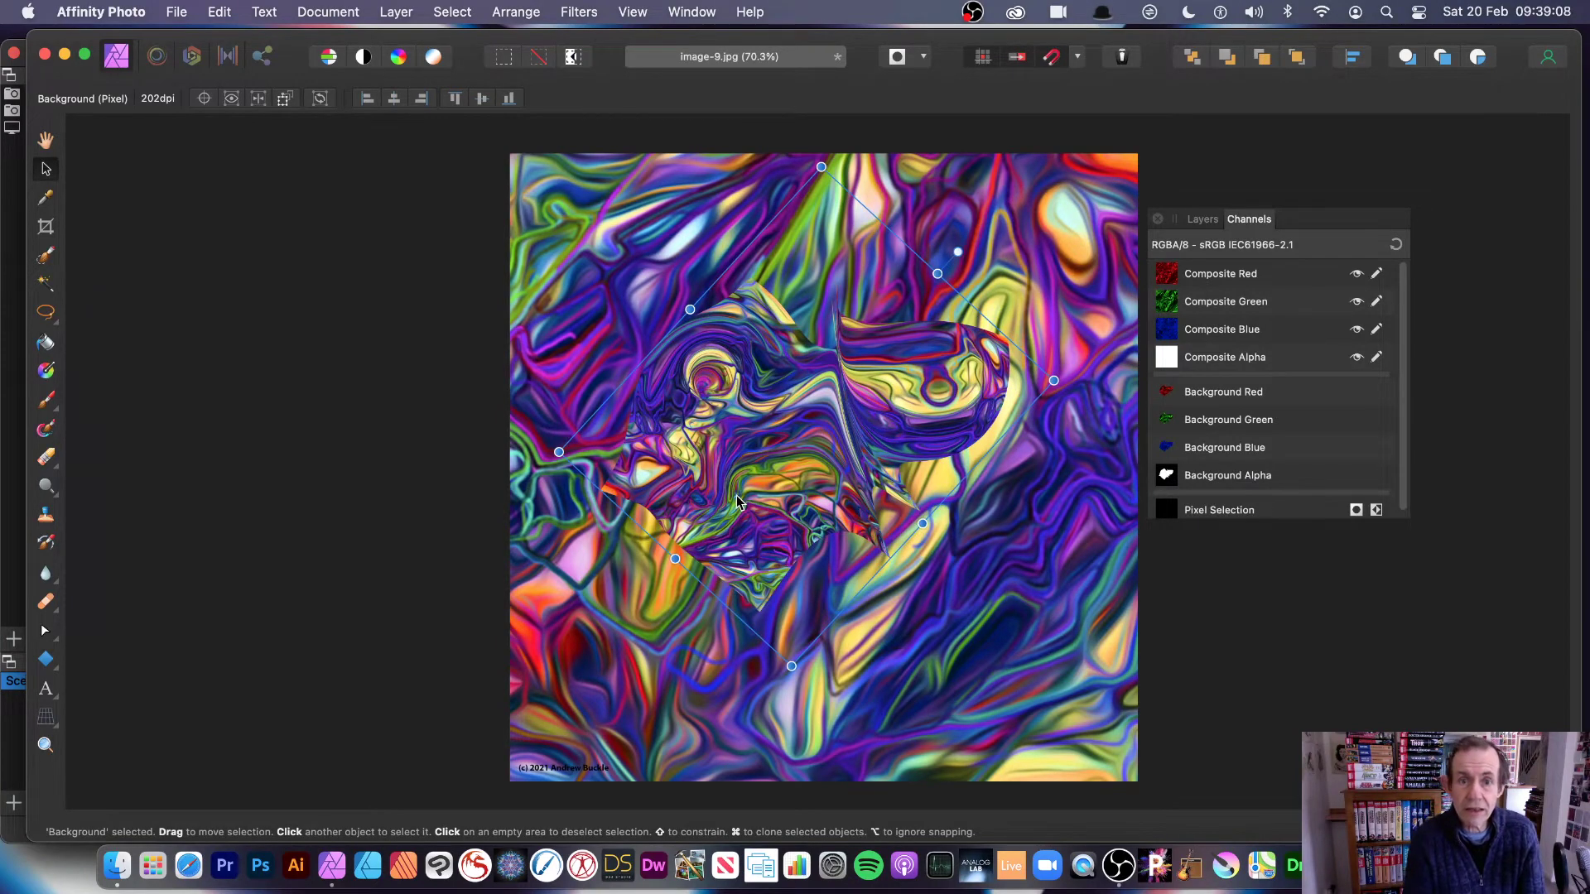
pyautogui.click(583, 11)
pyautogui.moveTo(593, 76)
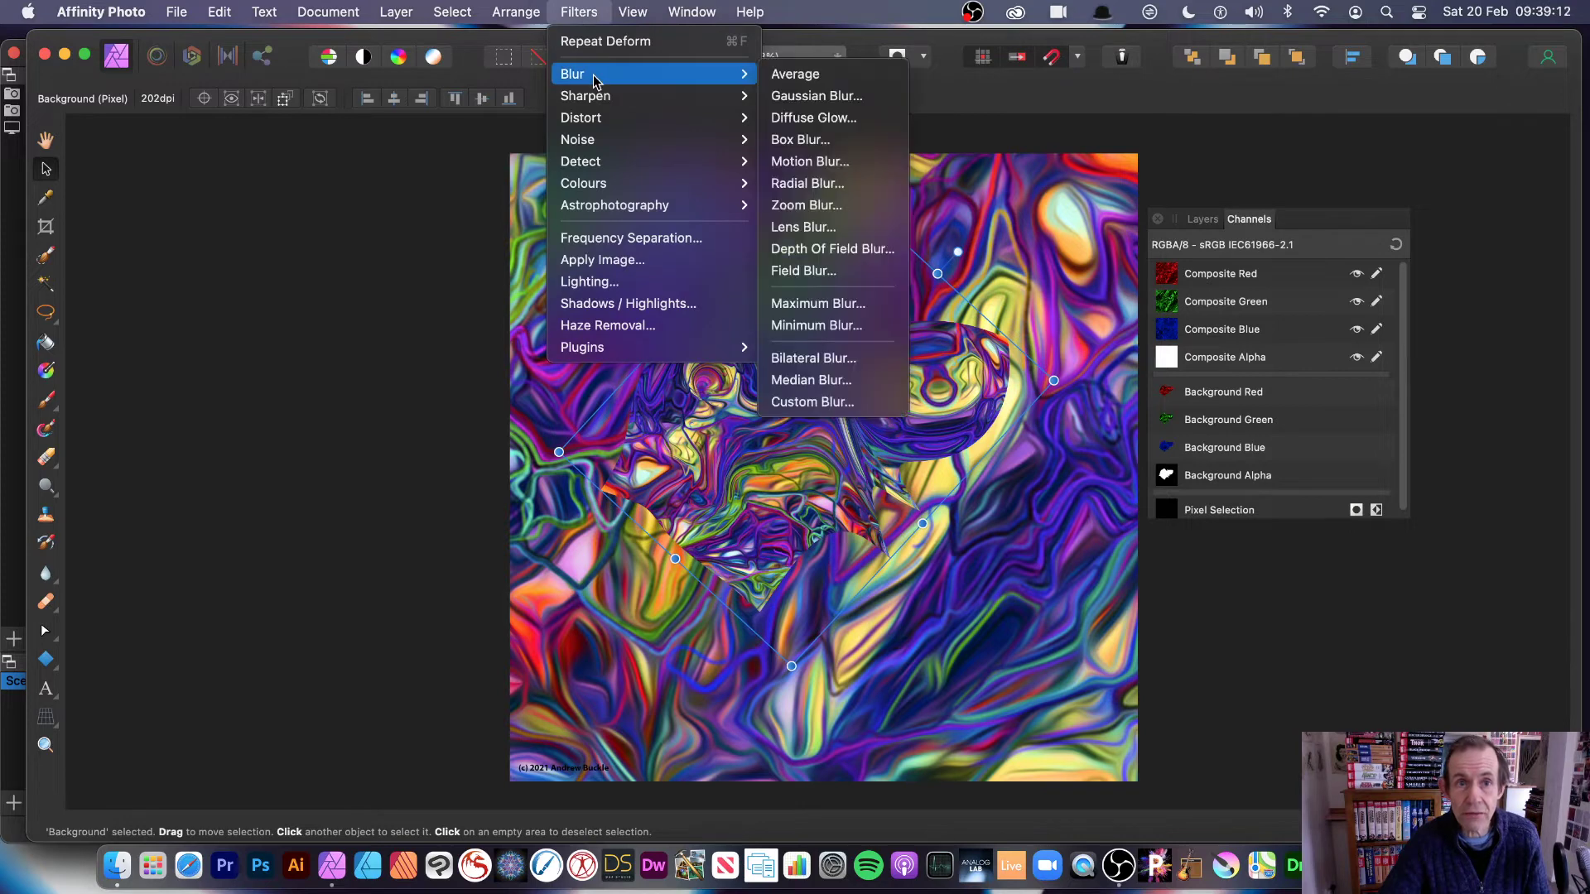
pyautogui.click(828, 192)
pyautogui.moveTo(1341, 748); pyautogui.dragTo(1298, 747)
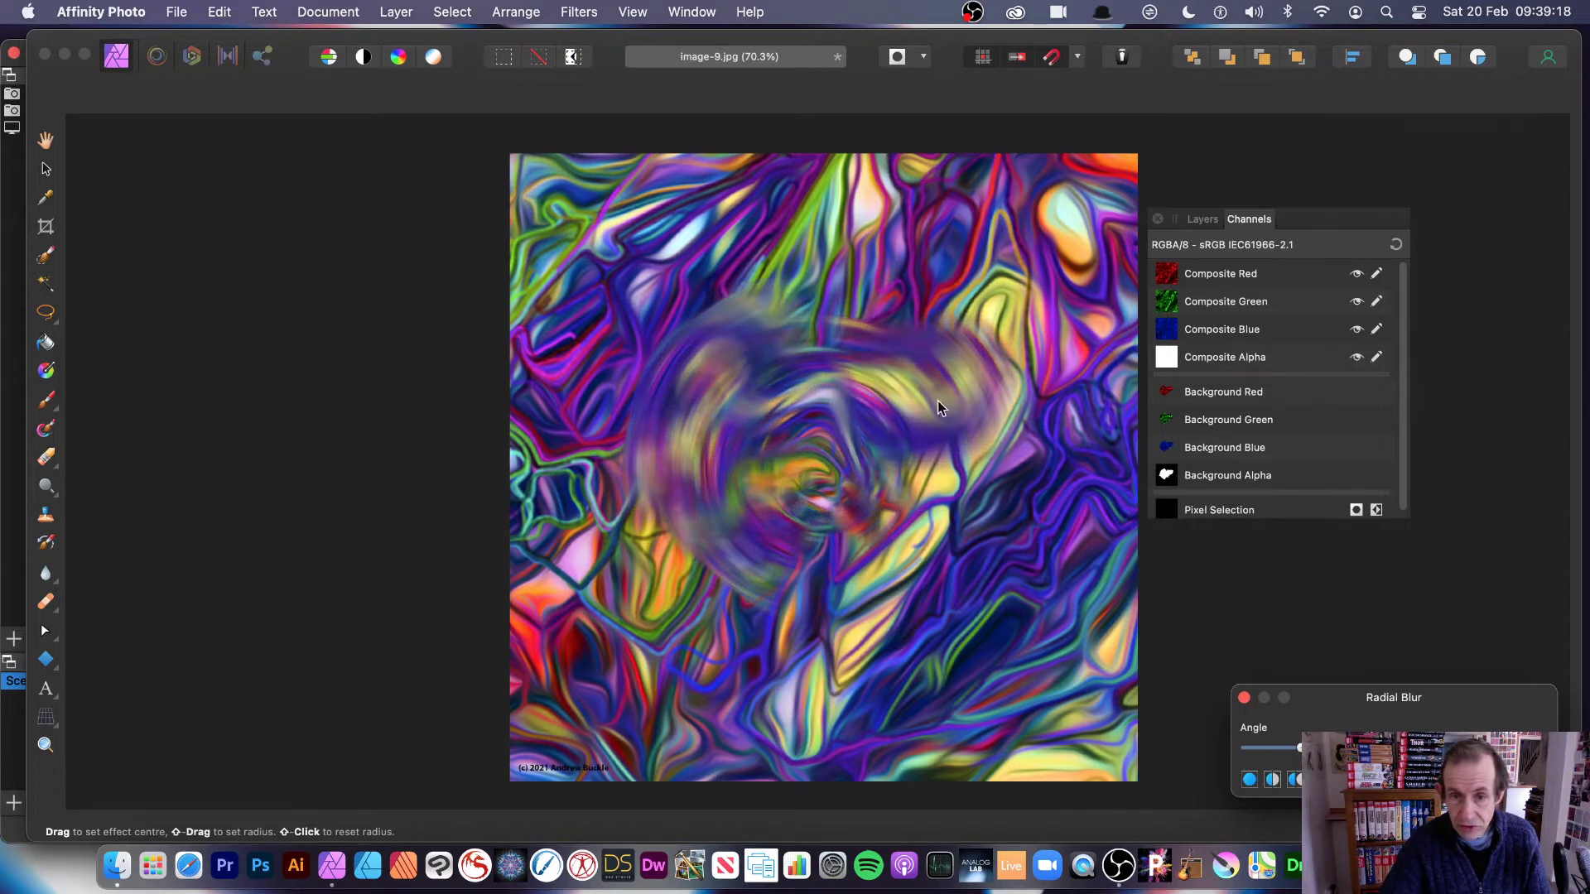
pyautogui.moveTo(937, 401); pyautogui.dragTo(602, 566)
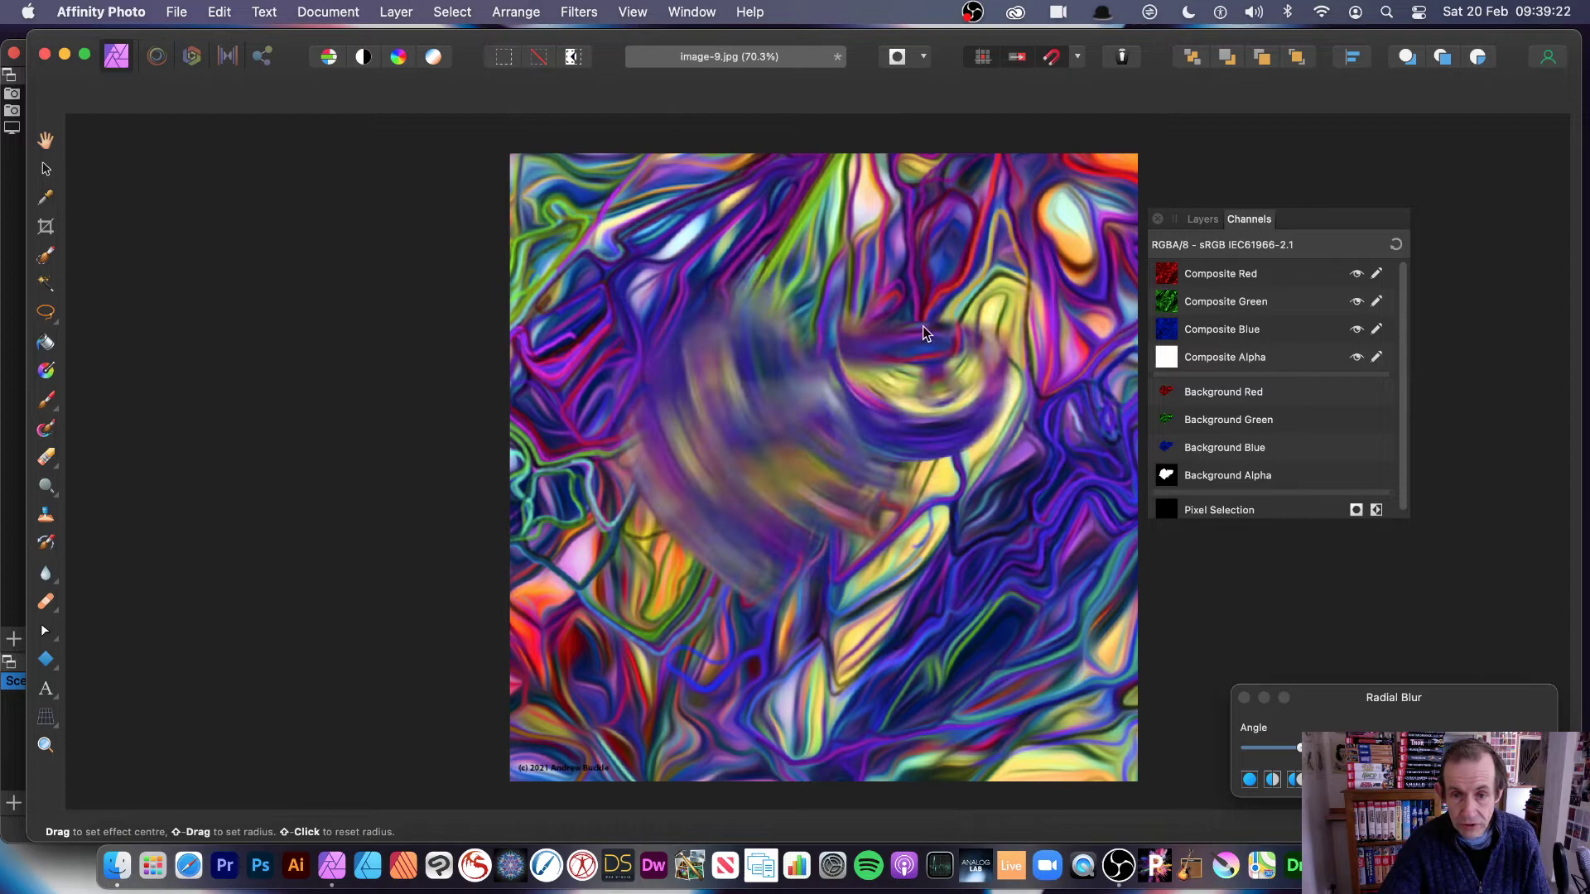
pyautogui.moveTo(925, 333); pyautogui.dragTo(954, 388)
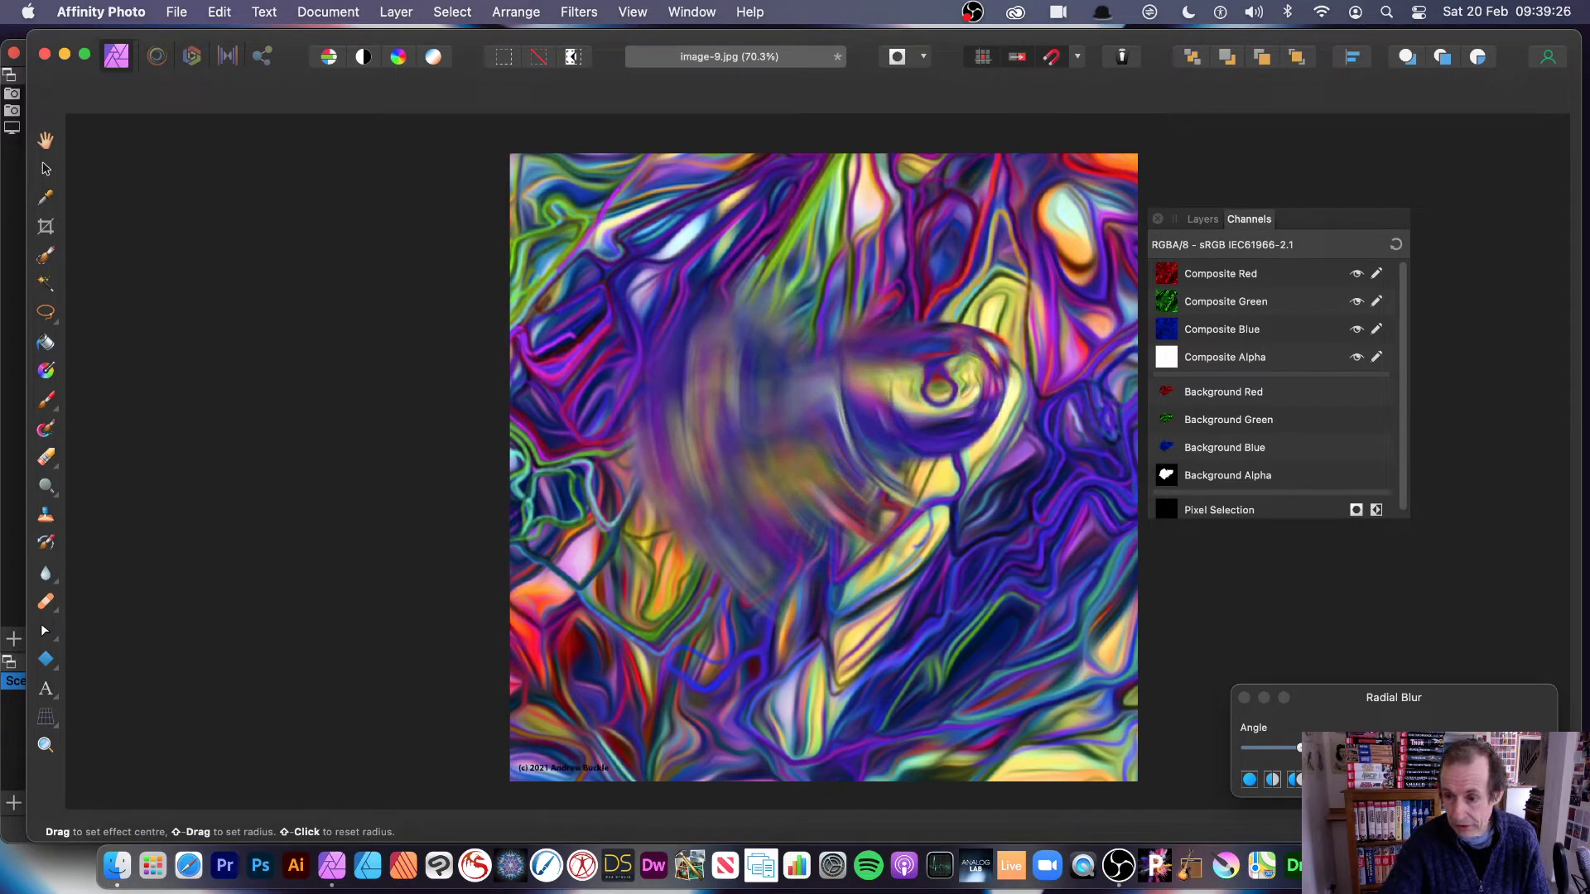
pyautogui.press('v')
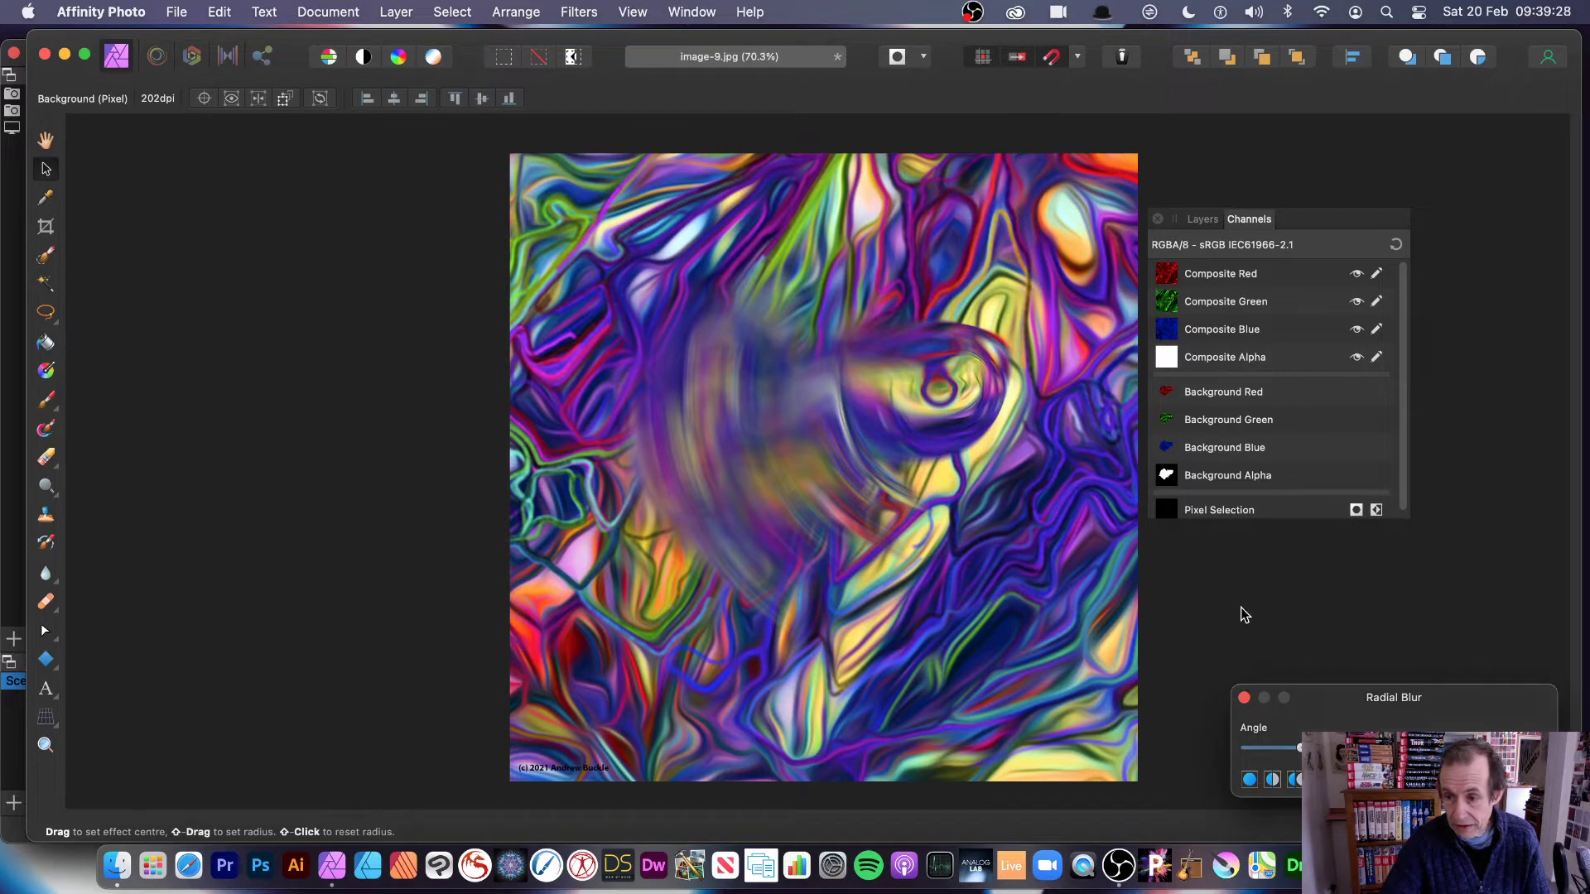
pyautogui.press('Return')
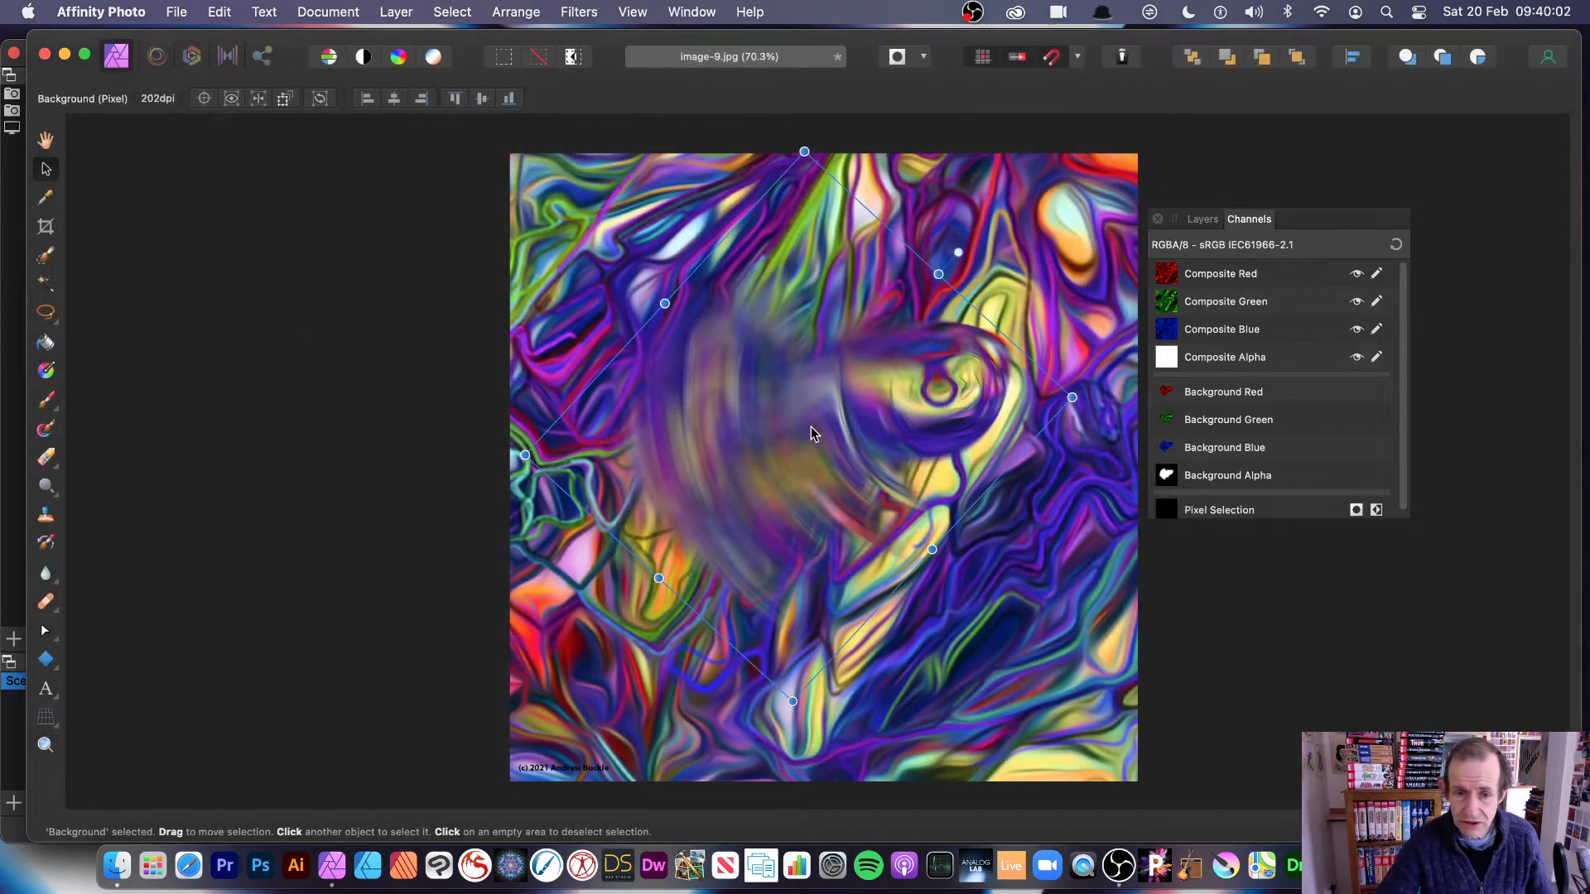
# Shift and rotate the blurred layer, then undo three times back to the original image.
pyautogui.moveTo(810, 432); pyautogui.dragTo(747, 474)
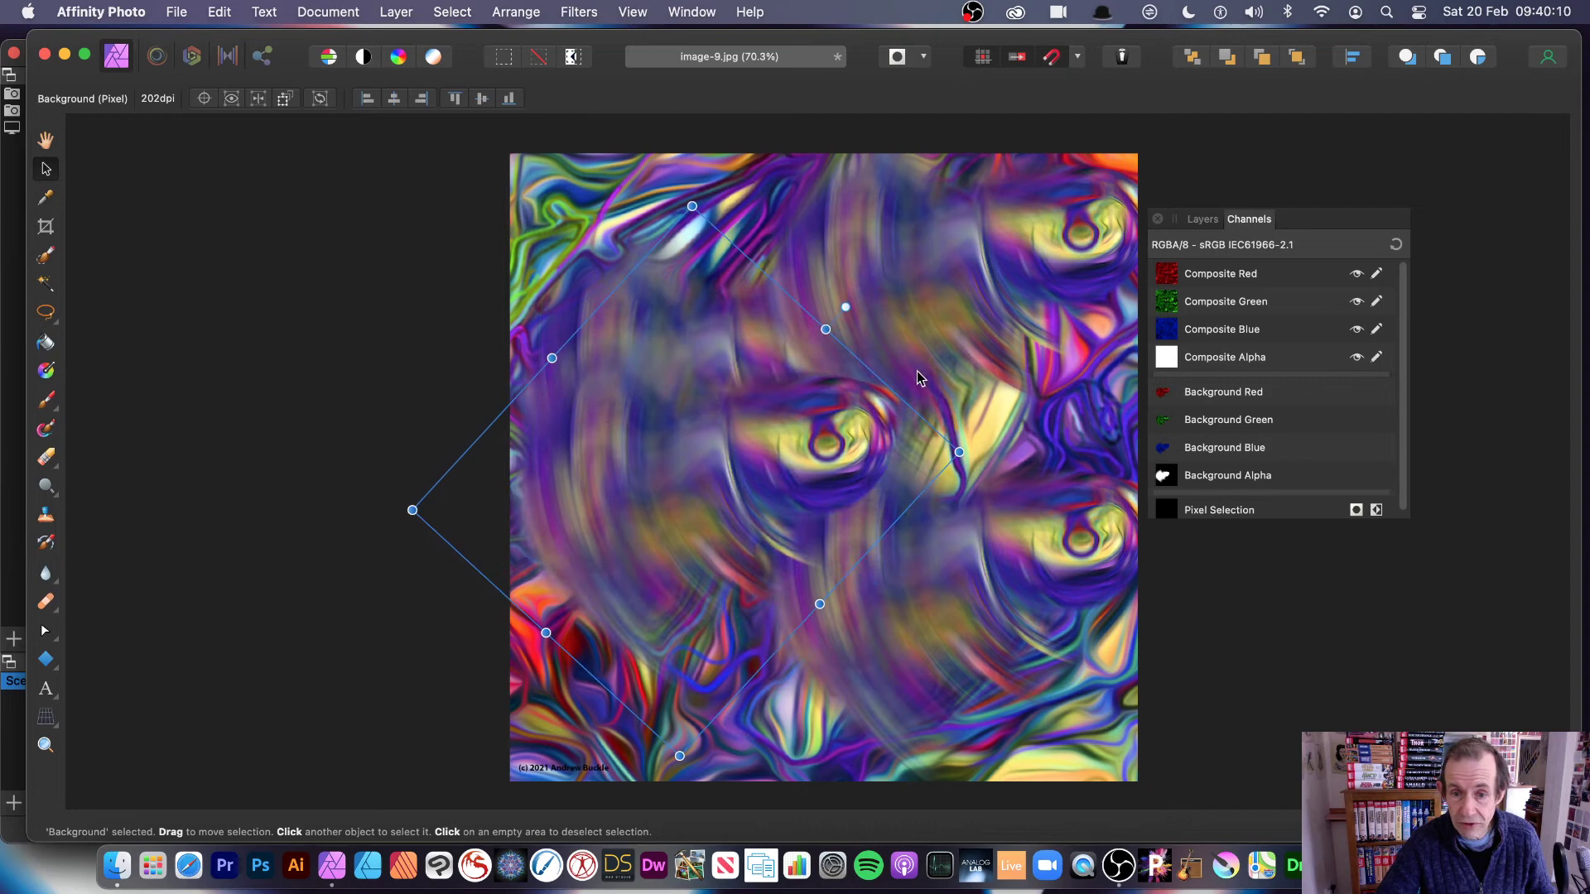
pyautogui.moveTo(845, 308); pyautogui.dragTo(679, 656)
pyautogui.moveTo(687, 484); pyautogui.dragTo(645, 564)
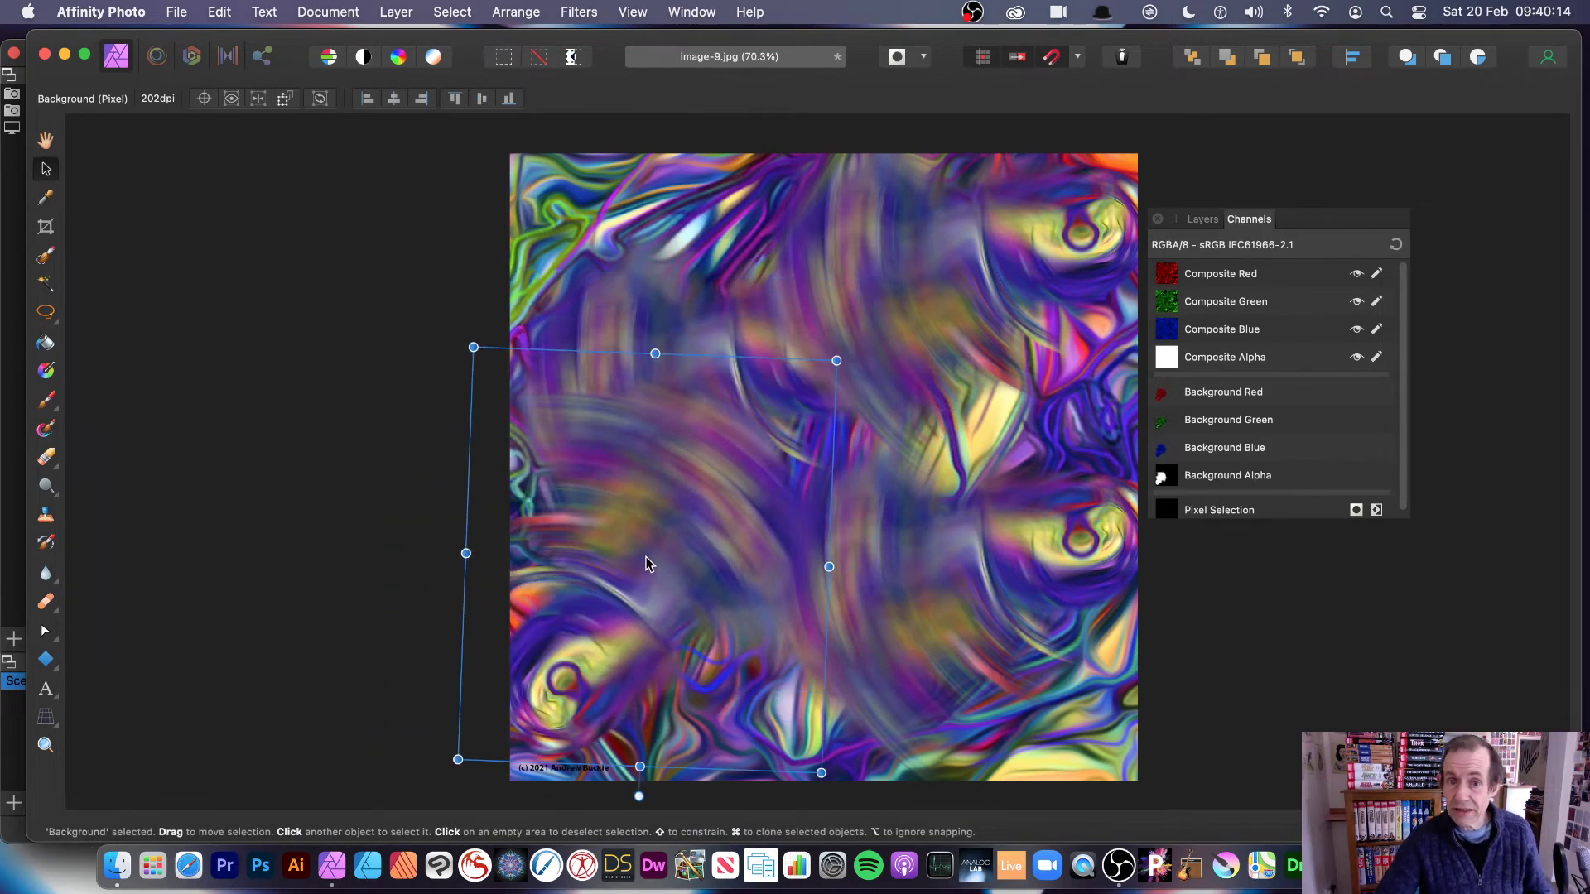
pyautogui.press('super+z')
pyautogui.press('super+z')
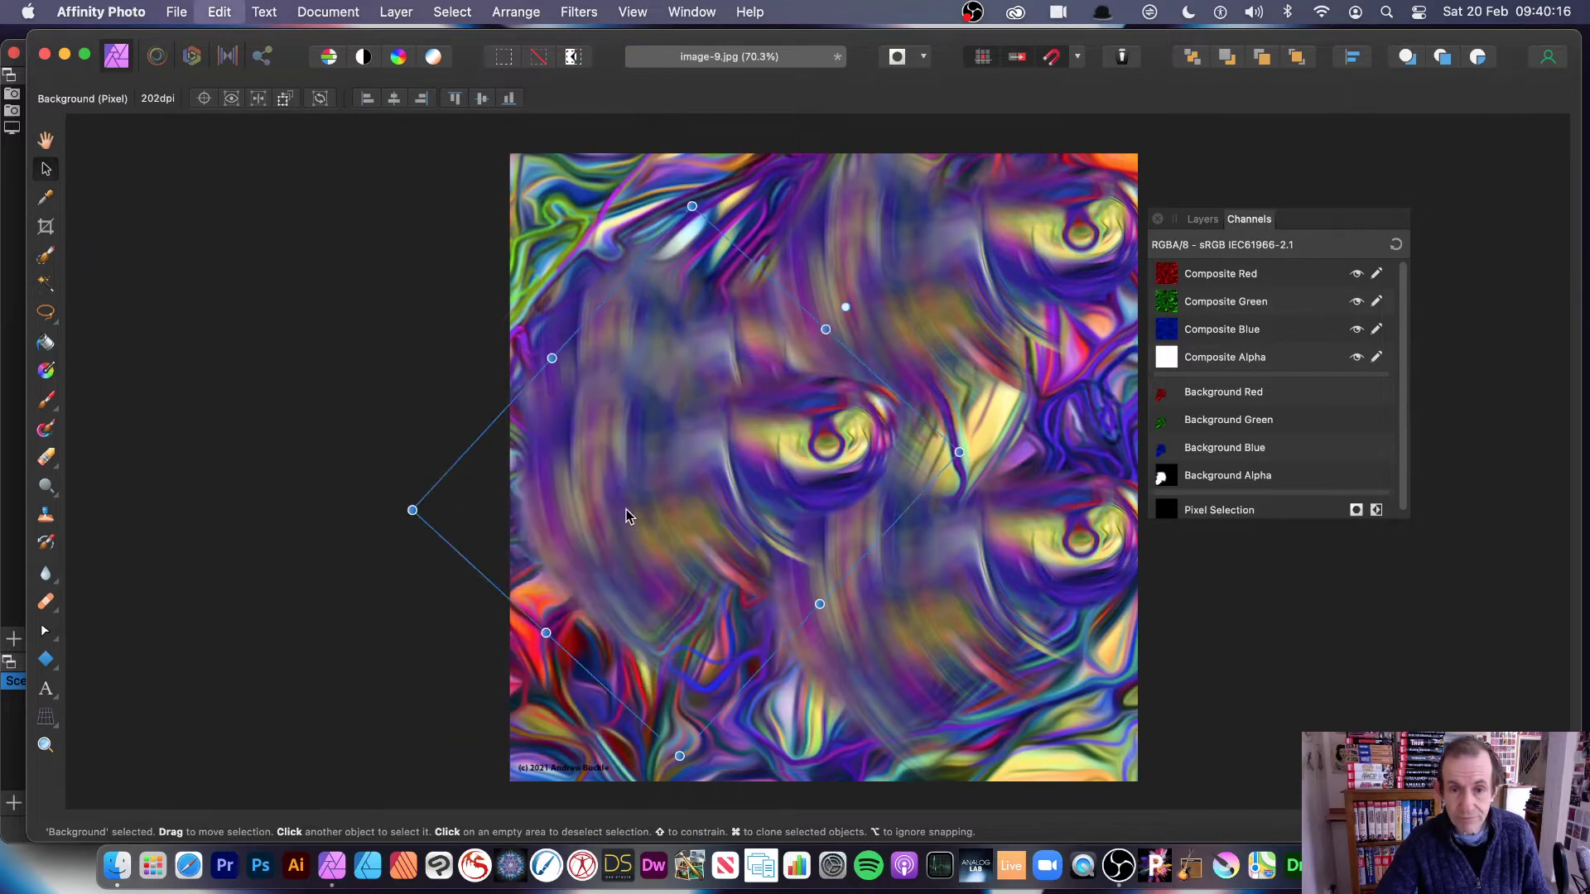
pyautogui.press('super+z')
pyautogui.press('super+z')
pyautogui.press('super+z')
pyautogui.press('super+z')
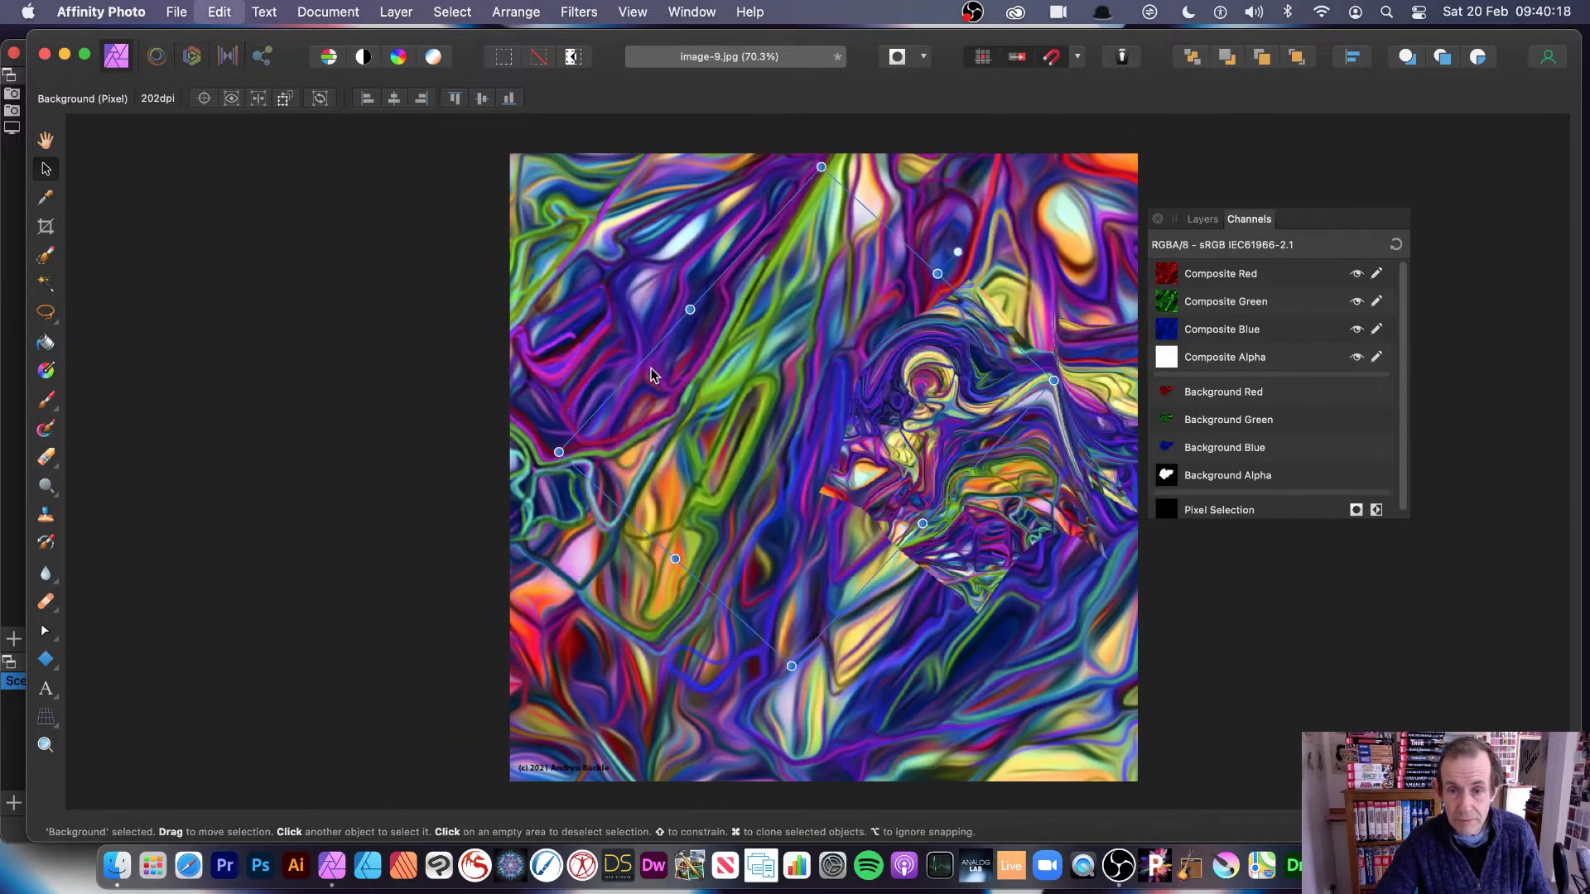
pyautogui.press('super+z')
pyautogui.press('super+z')
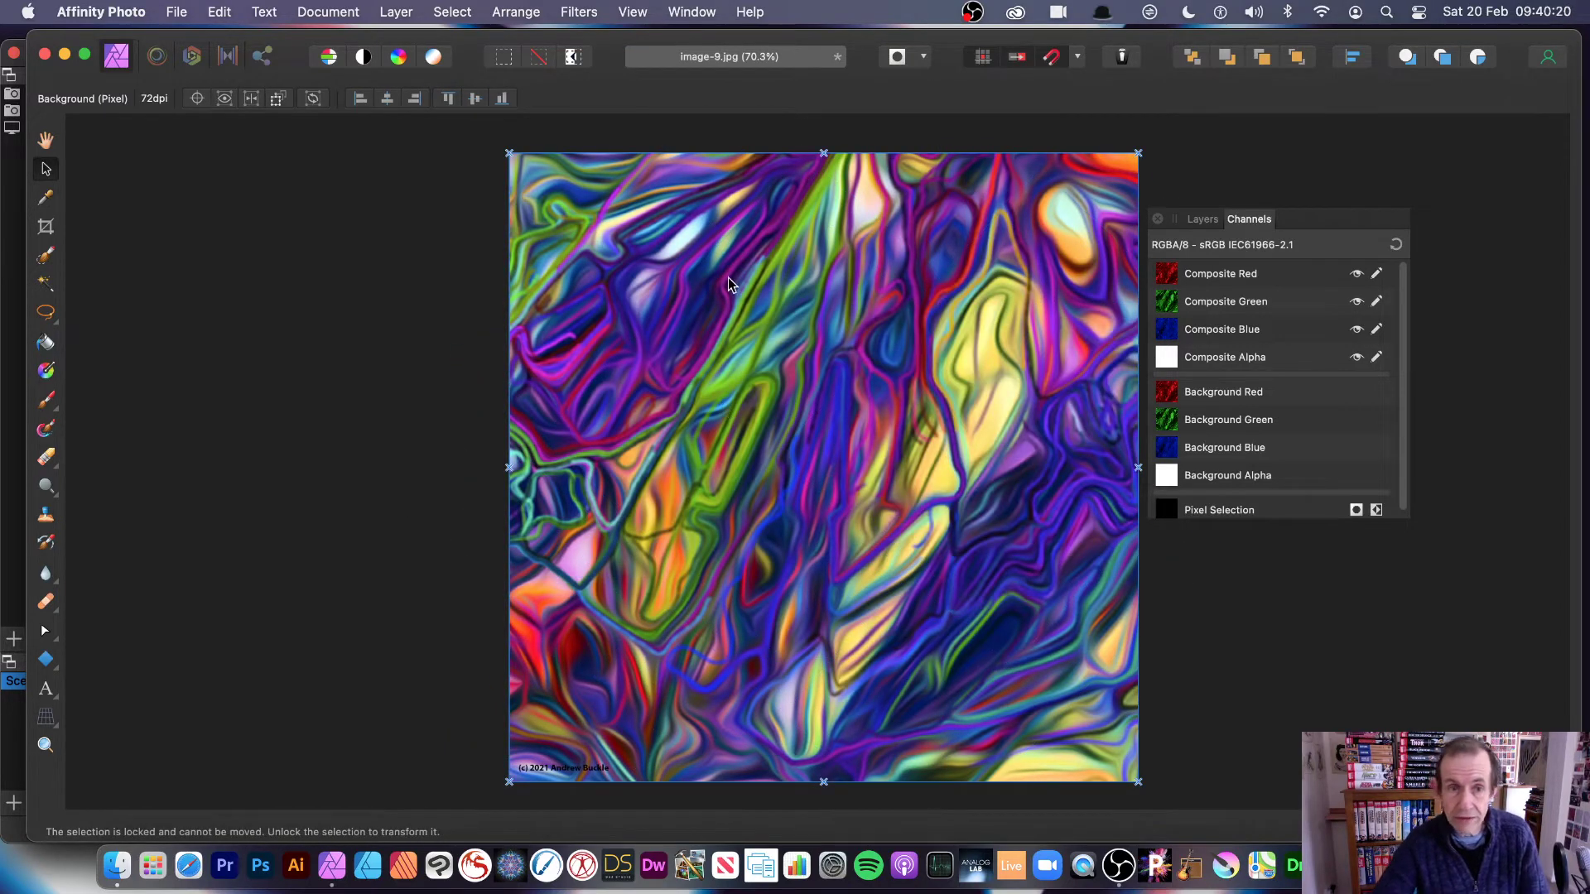
# Draw a freehand selection centre-right, then add two more in the upper and lower left.
pyautogui.click(47, 320)
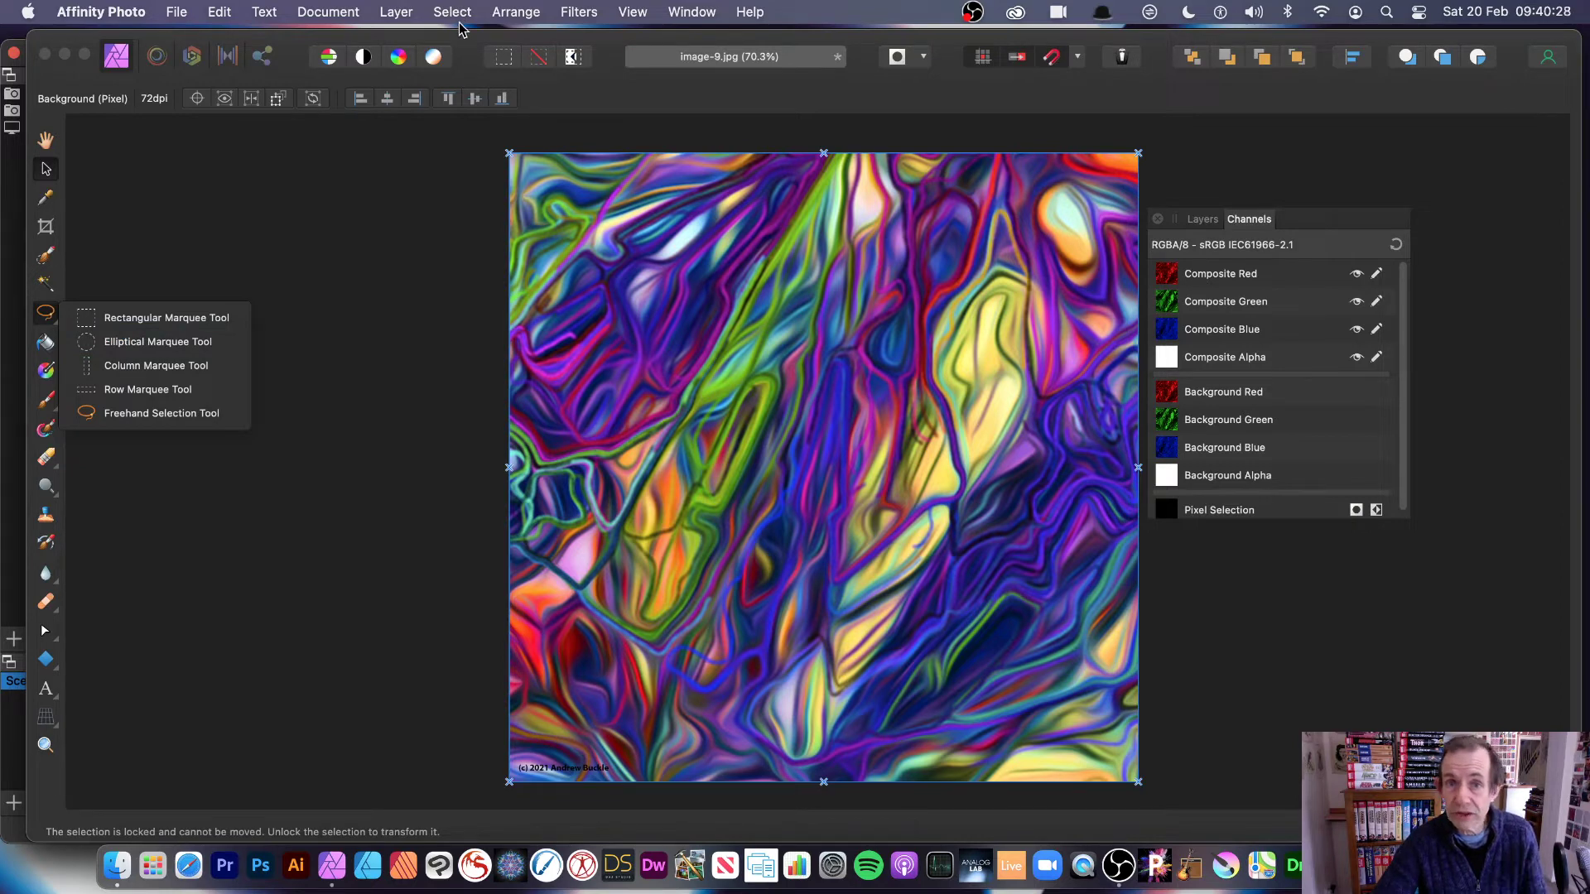
pyautogui.click(149, 414)
pyautogui.moveTo(910, 274); pyautogui.dragTo(748, 426)
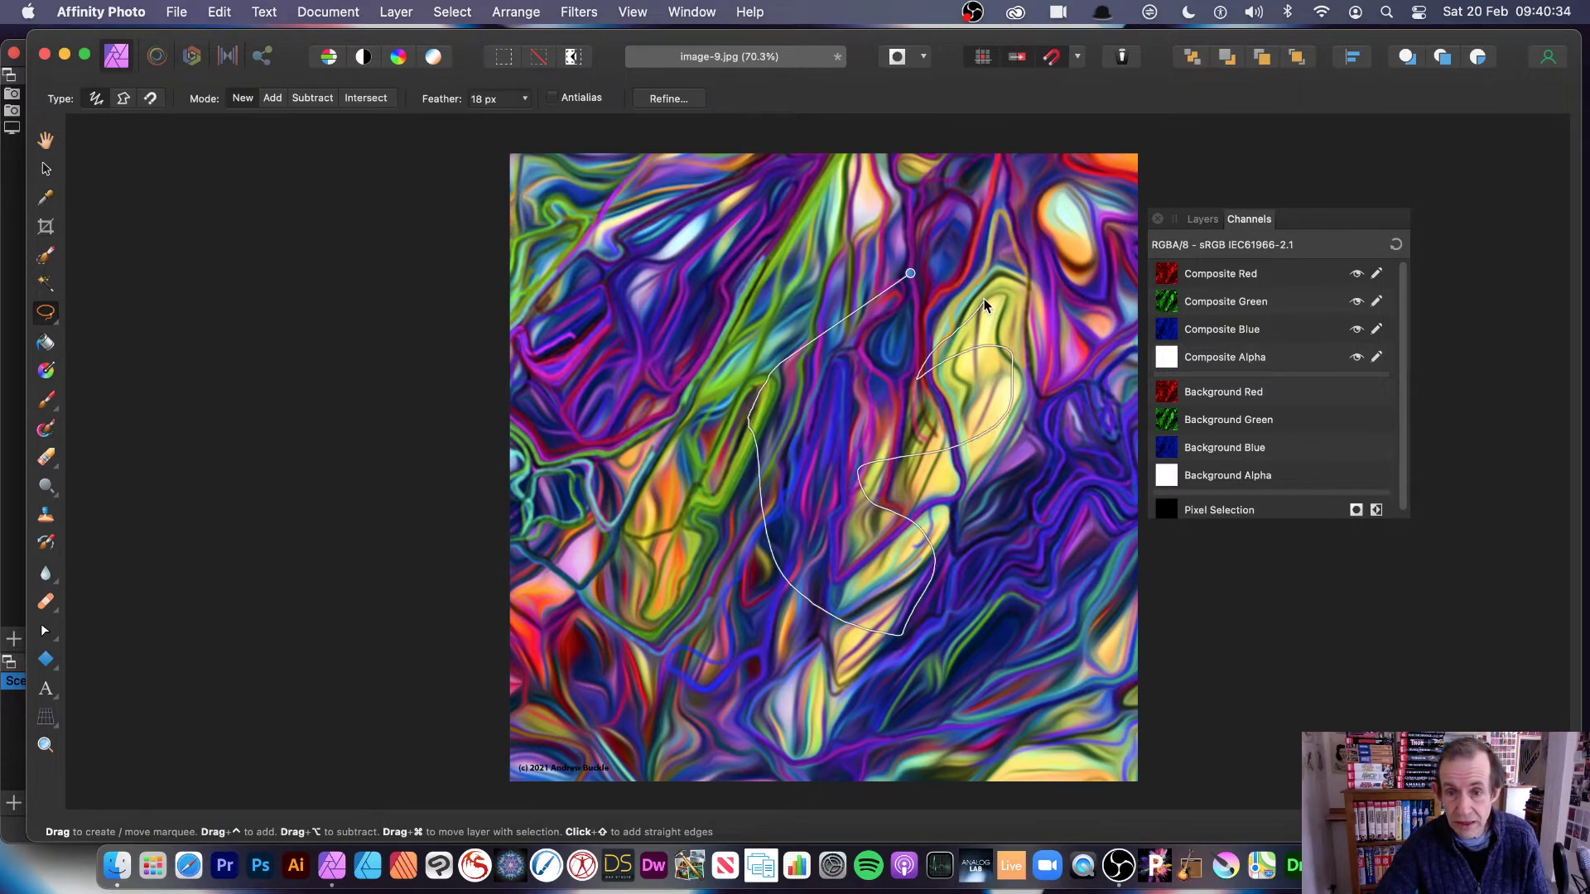
pyautogui.moveTo(914, 280); pyautogui.dragTo(910, 274)
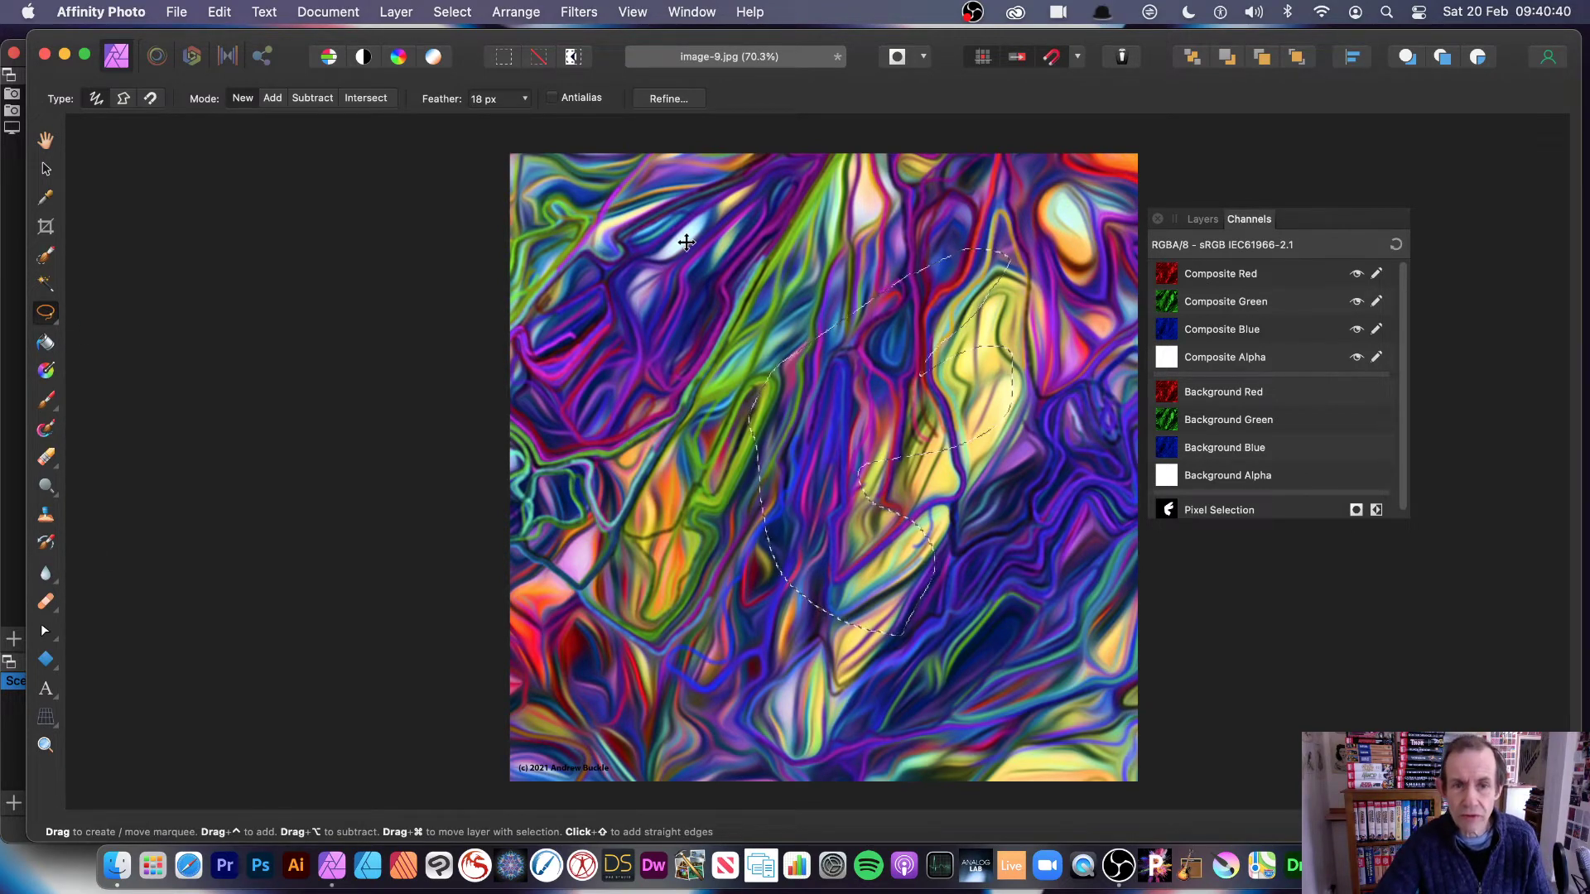
pyautogui.click(277, 99)
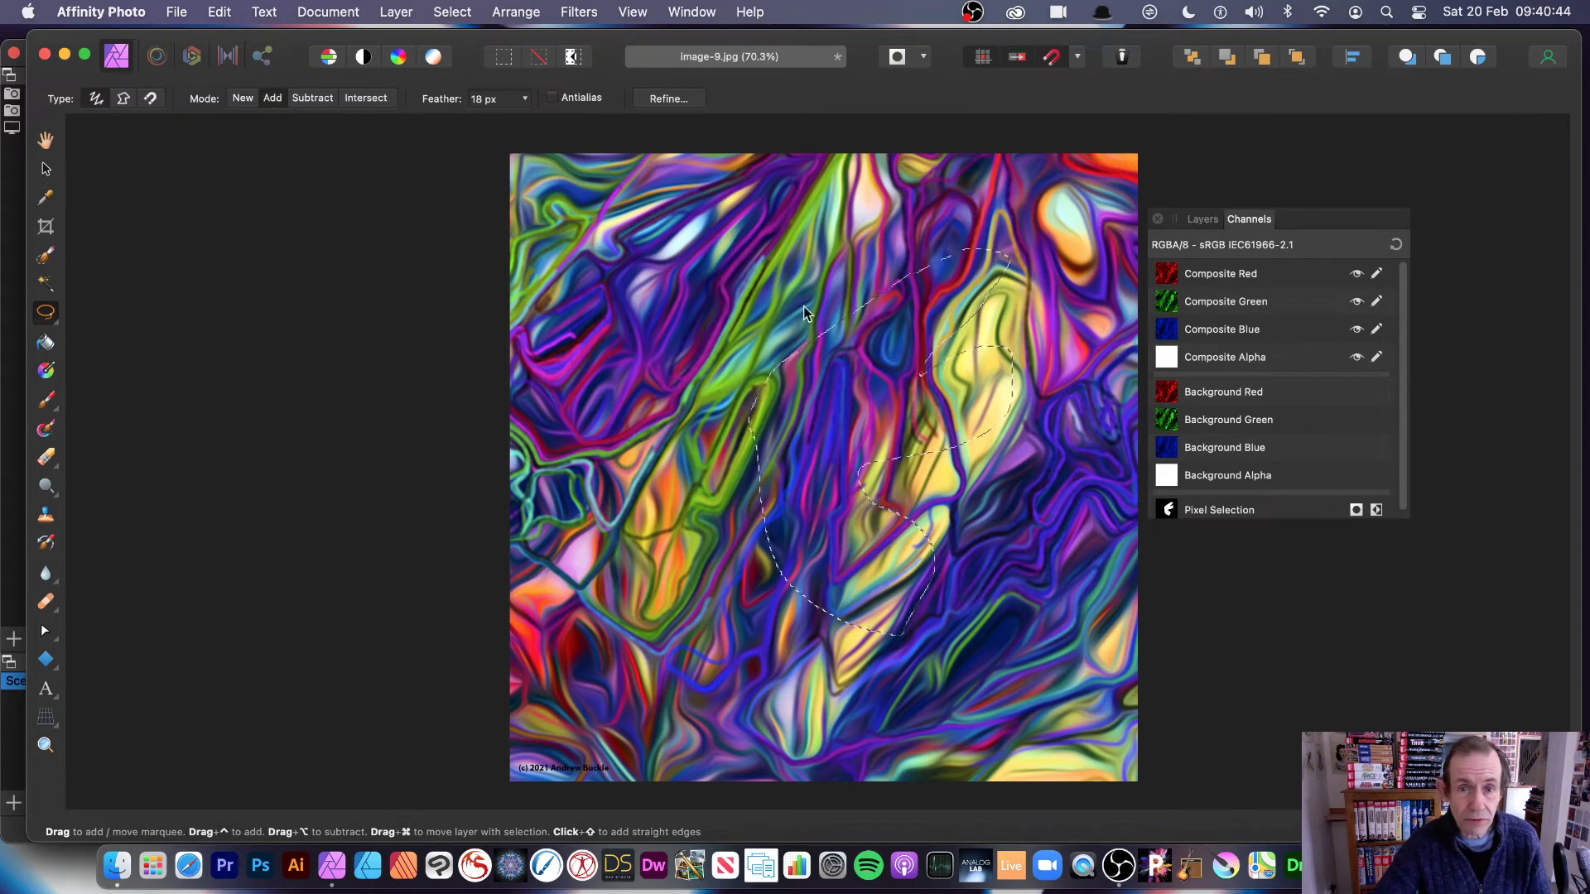
pyautogui.moveTo(688, 194)
pyautogui.mouseDown()
pyautogui.moveTo(578, 251)
pyautogui.moveTo(620, 323)
pyautogui.moveTo(803, 240)
pyautogui.moveTo(697, 197)
pyautogui.mouseUp()
pyautogui.moveTo(596, 534)
pyautogui.mouseDown()
pyautogui.moveTo(702, 620)
pyautogui.moveTo(609, 534)
pyautogui.mouseUp()
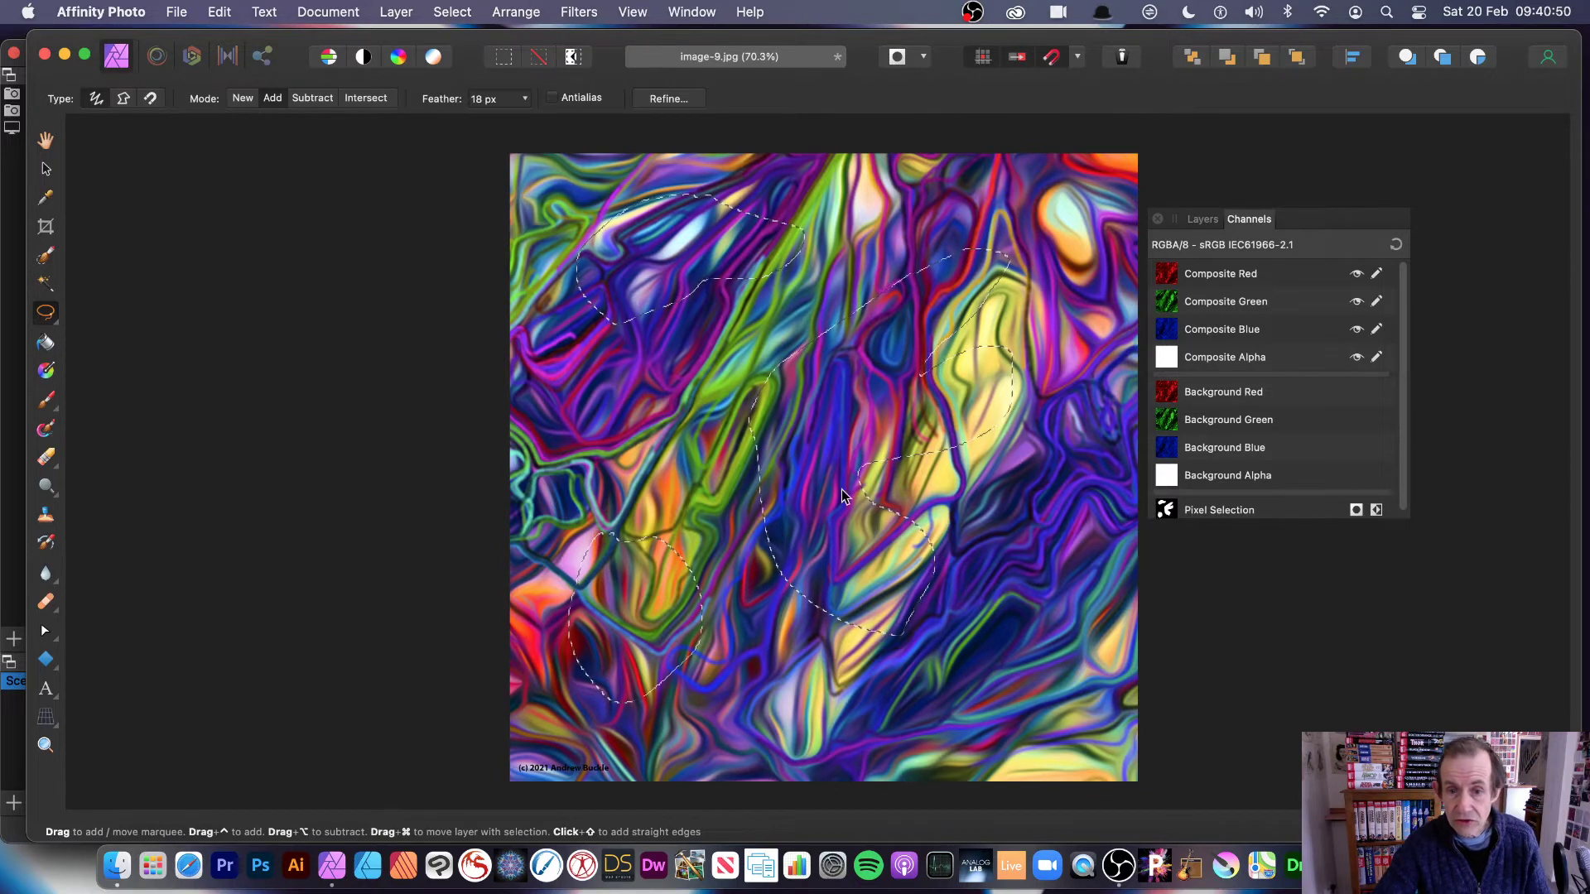
# Radial-blur the selected areas, trying several centres before settling left of the image.
pyautogui.click(583, 12)
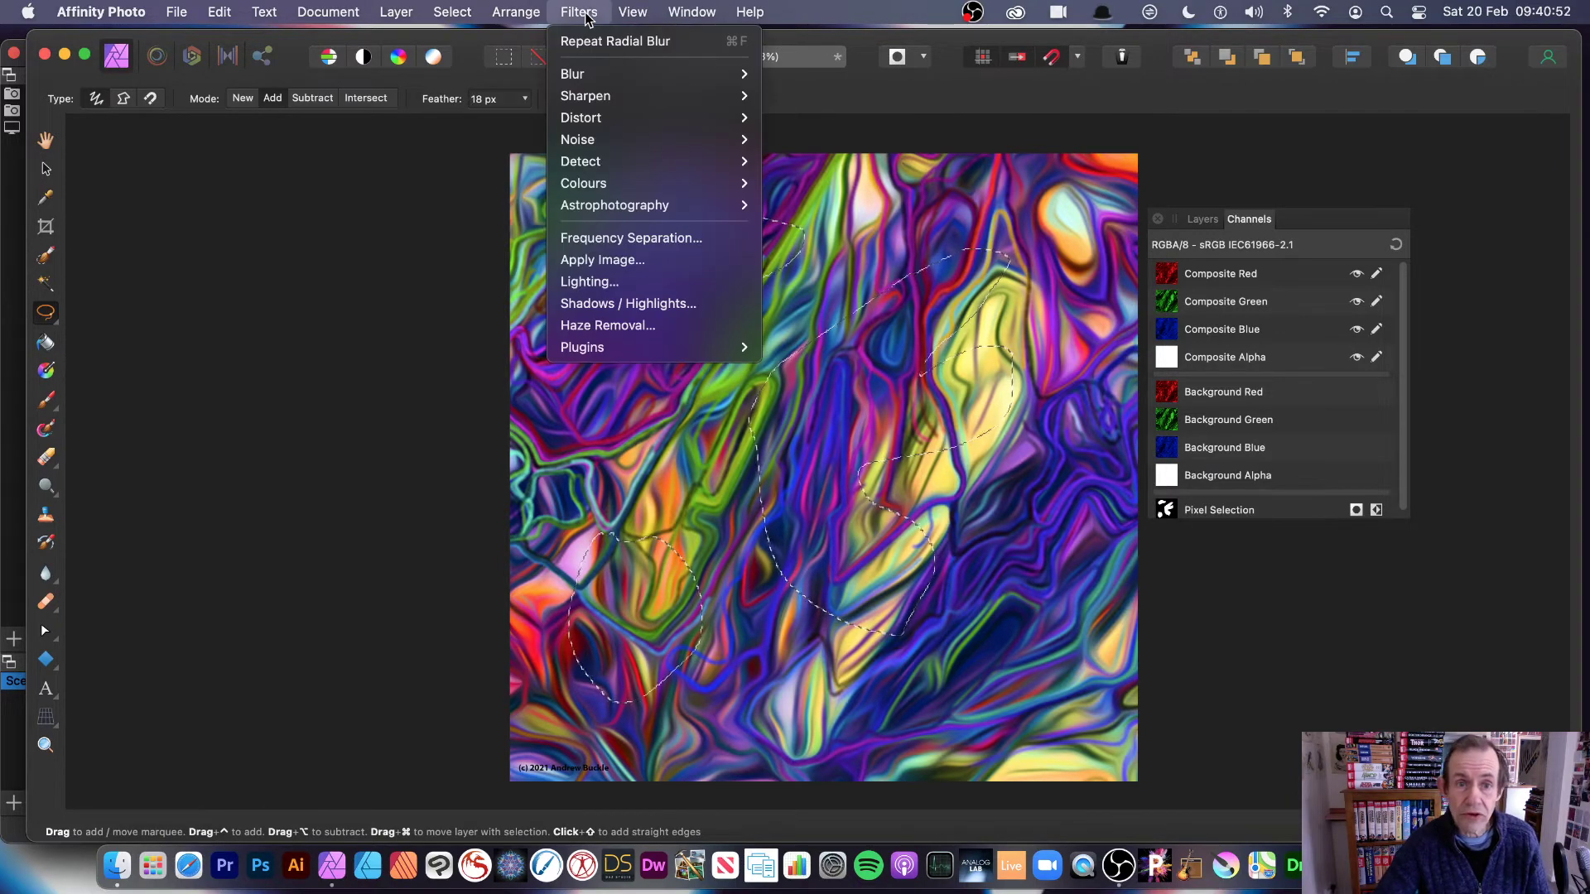
pyautogui.moveTo(608, 73)
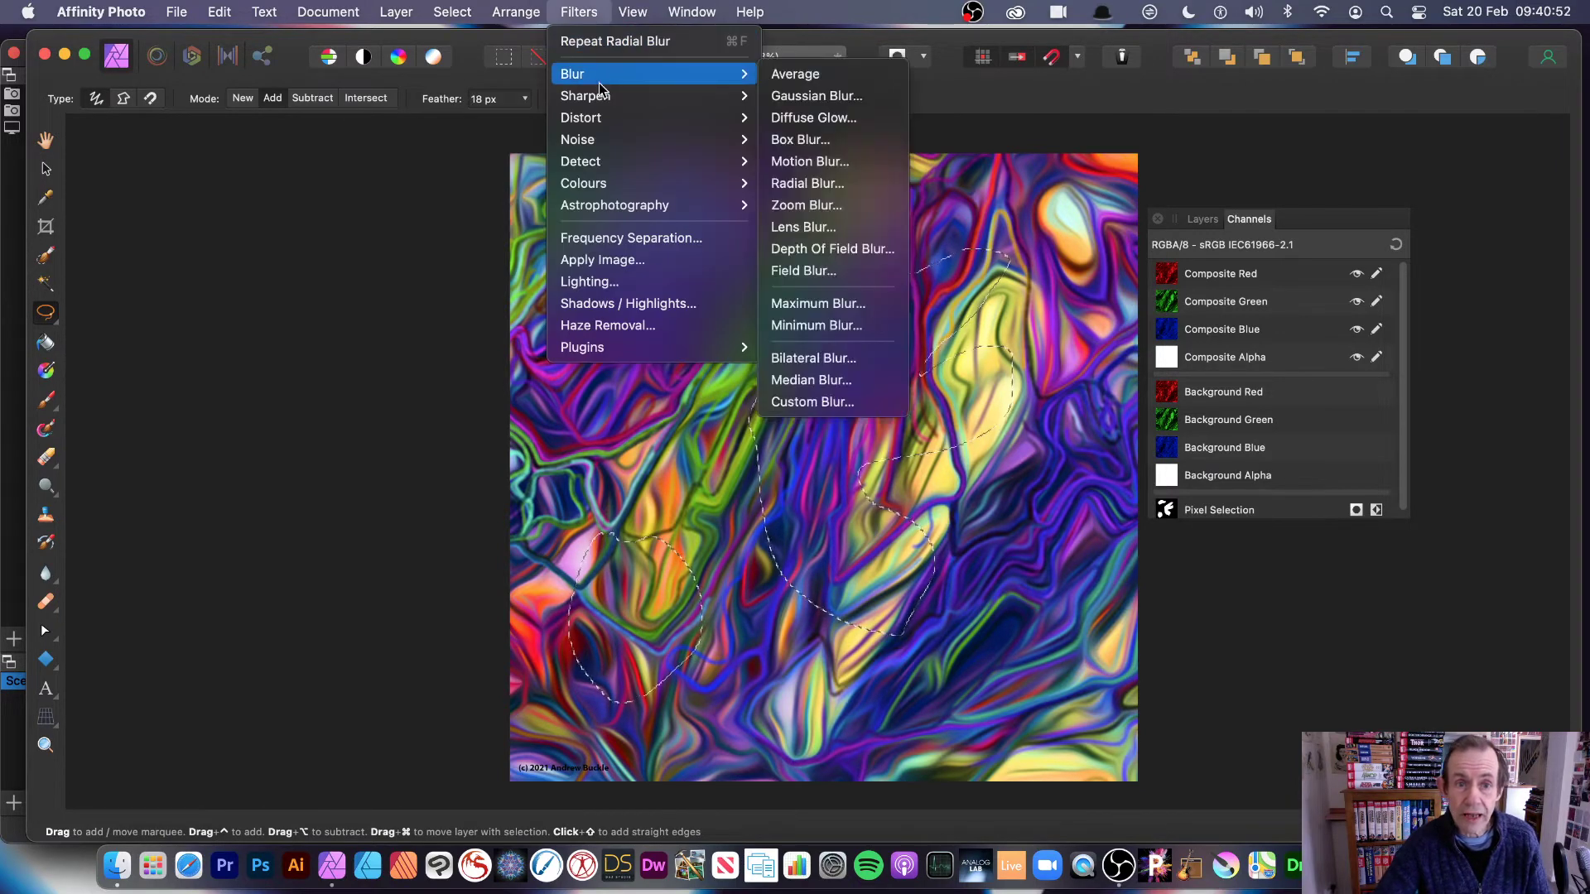
pyautogui.click(822, 184)
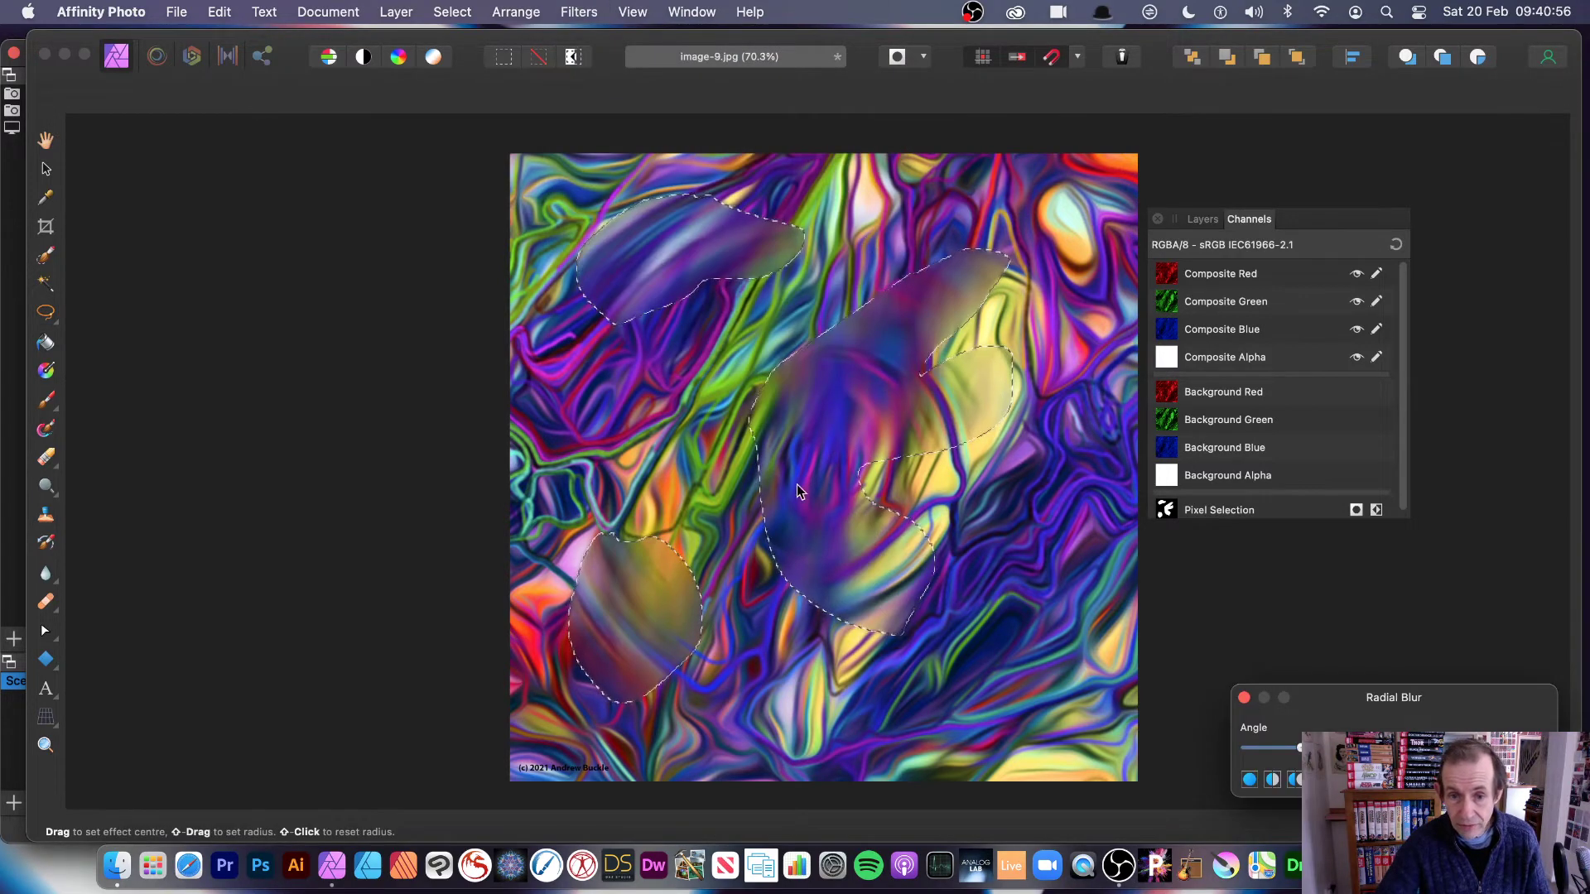
pyautogui.click(816, 459)
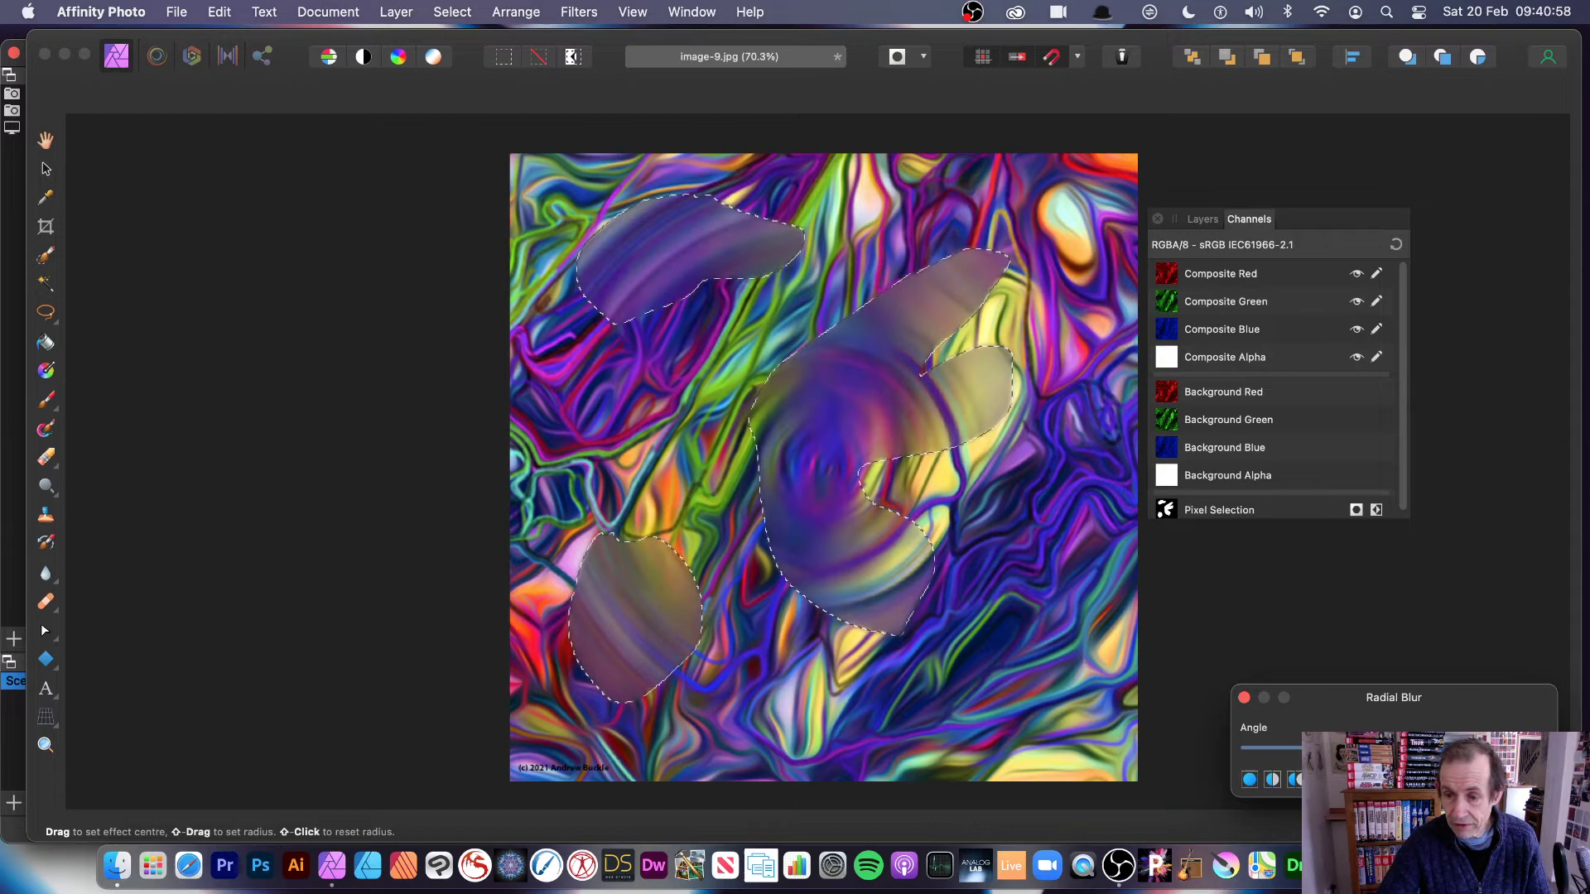
pyautogui.click(476, 348)
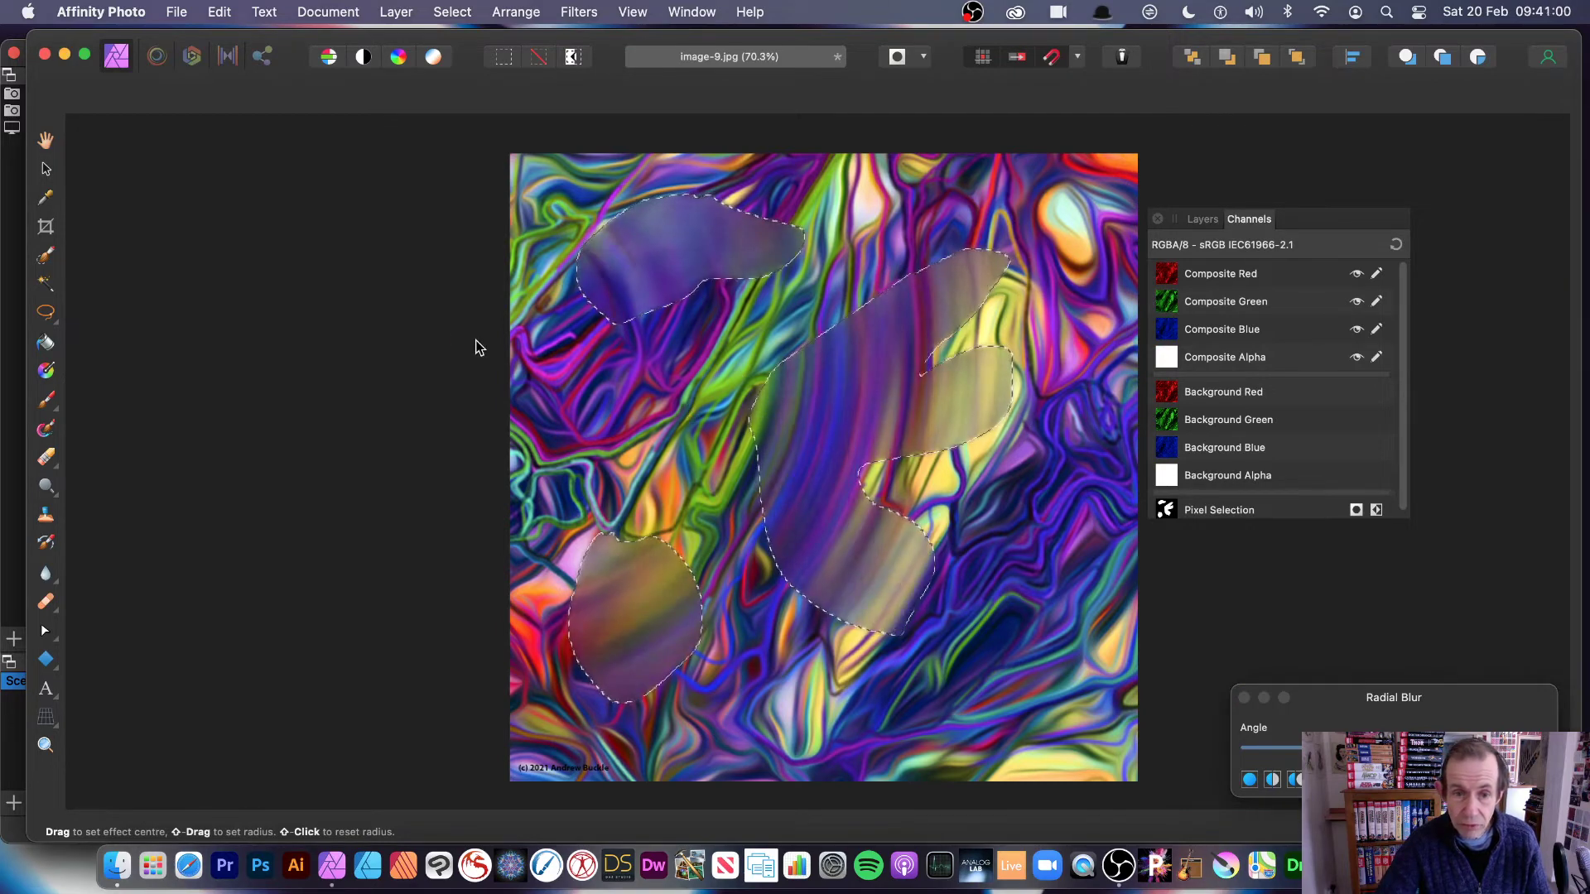
pyautogui.click(896, 480)
pyautogui.click(486, 454)
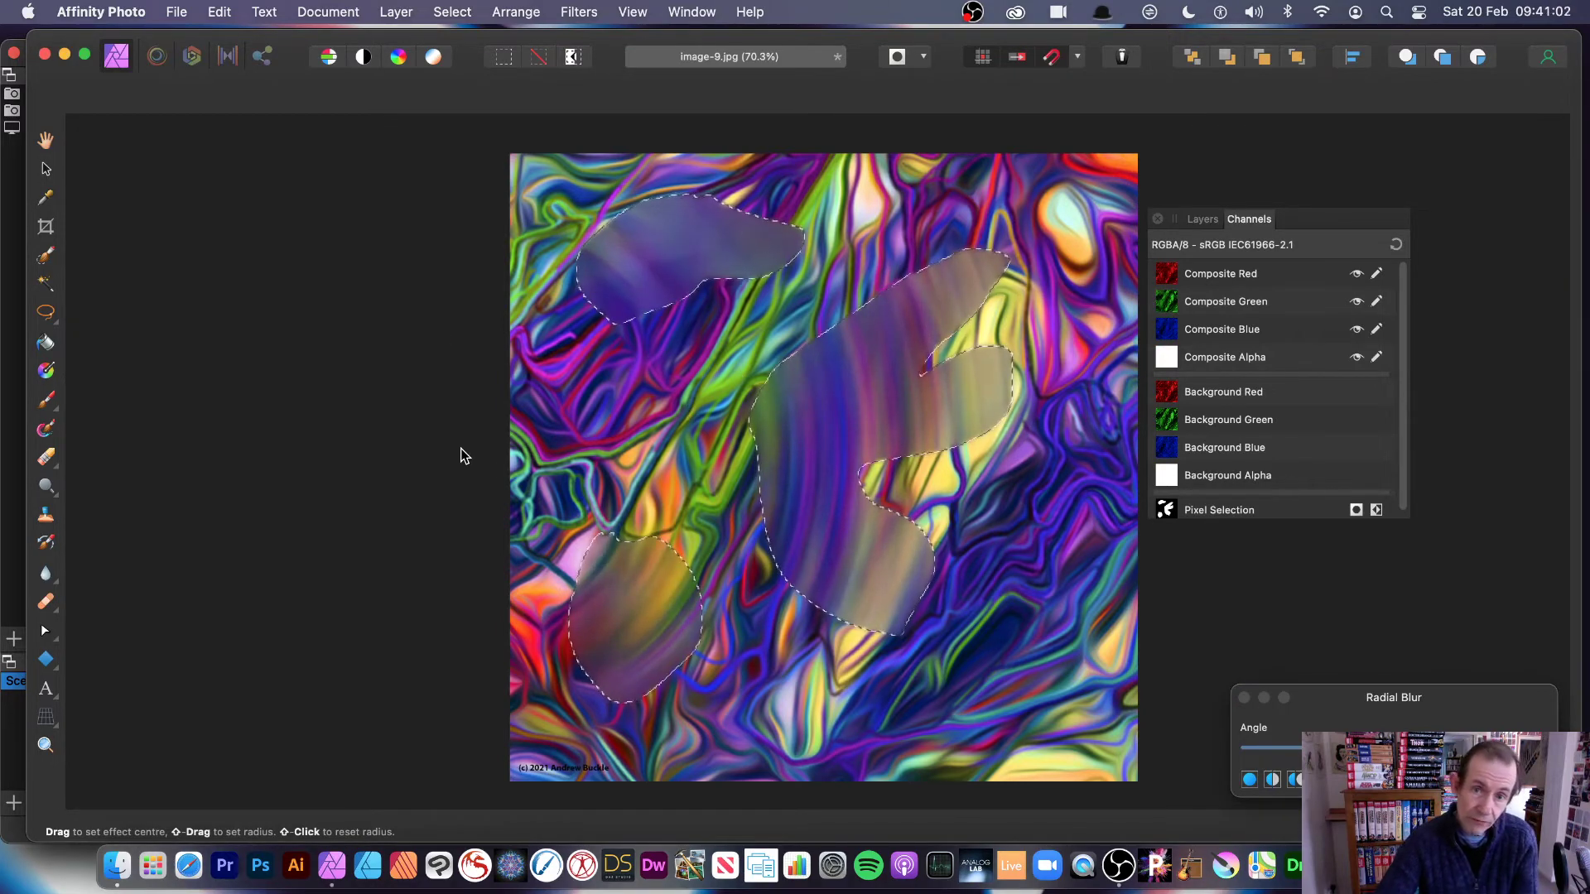
pyautogui.click(927, 197)
pyautogui.click(608, 439)
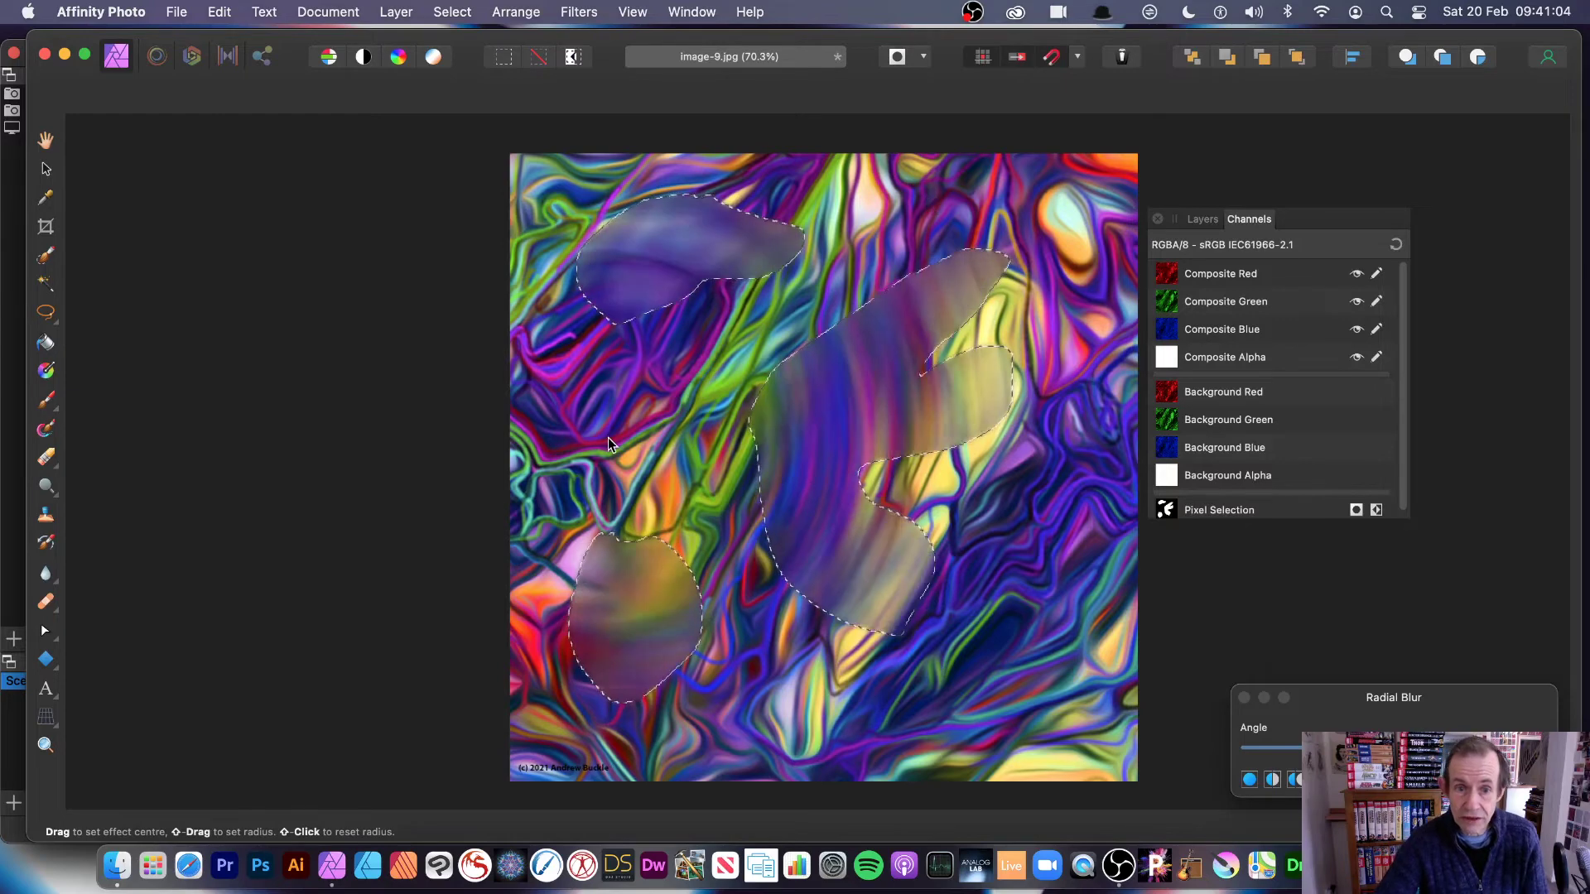
pyautogui.click(394, 426)
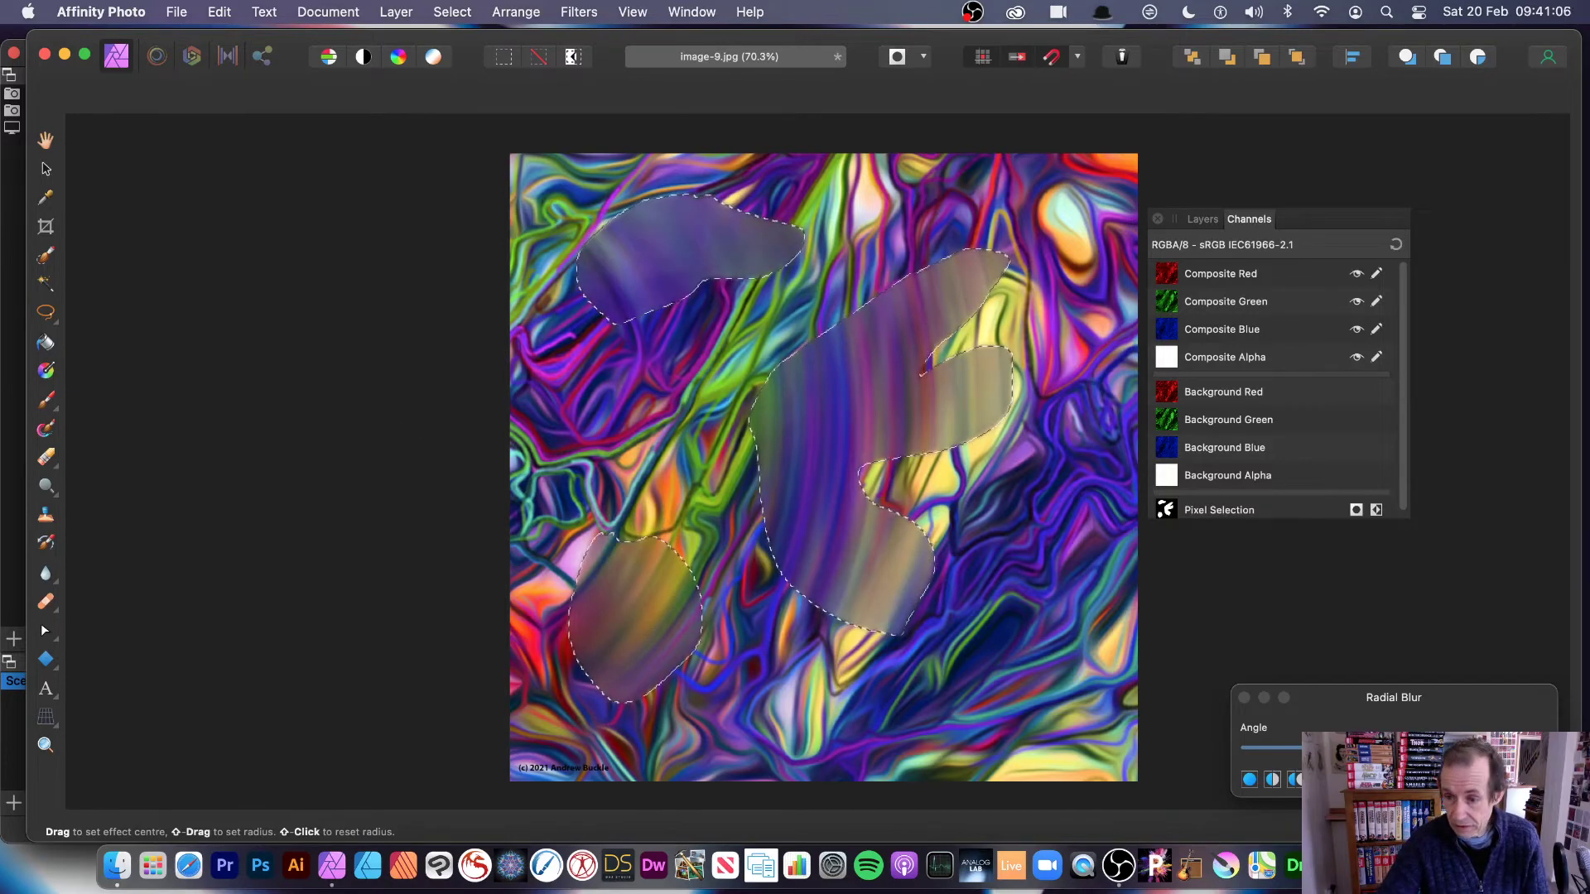
pyautogui.press('Return')
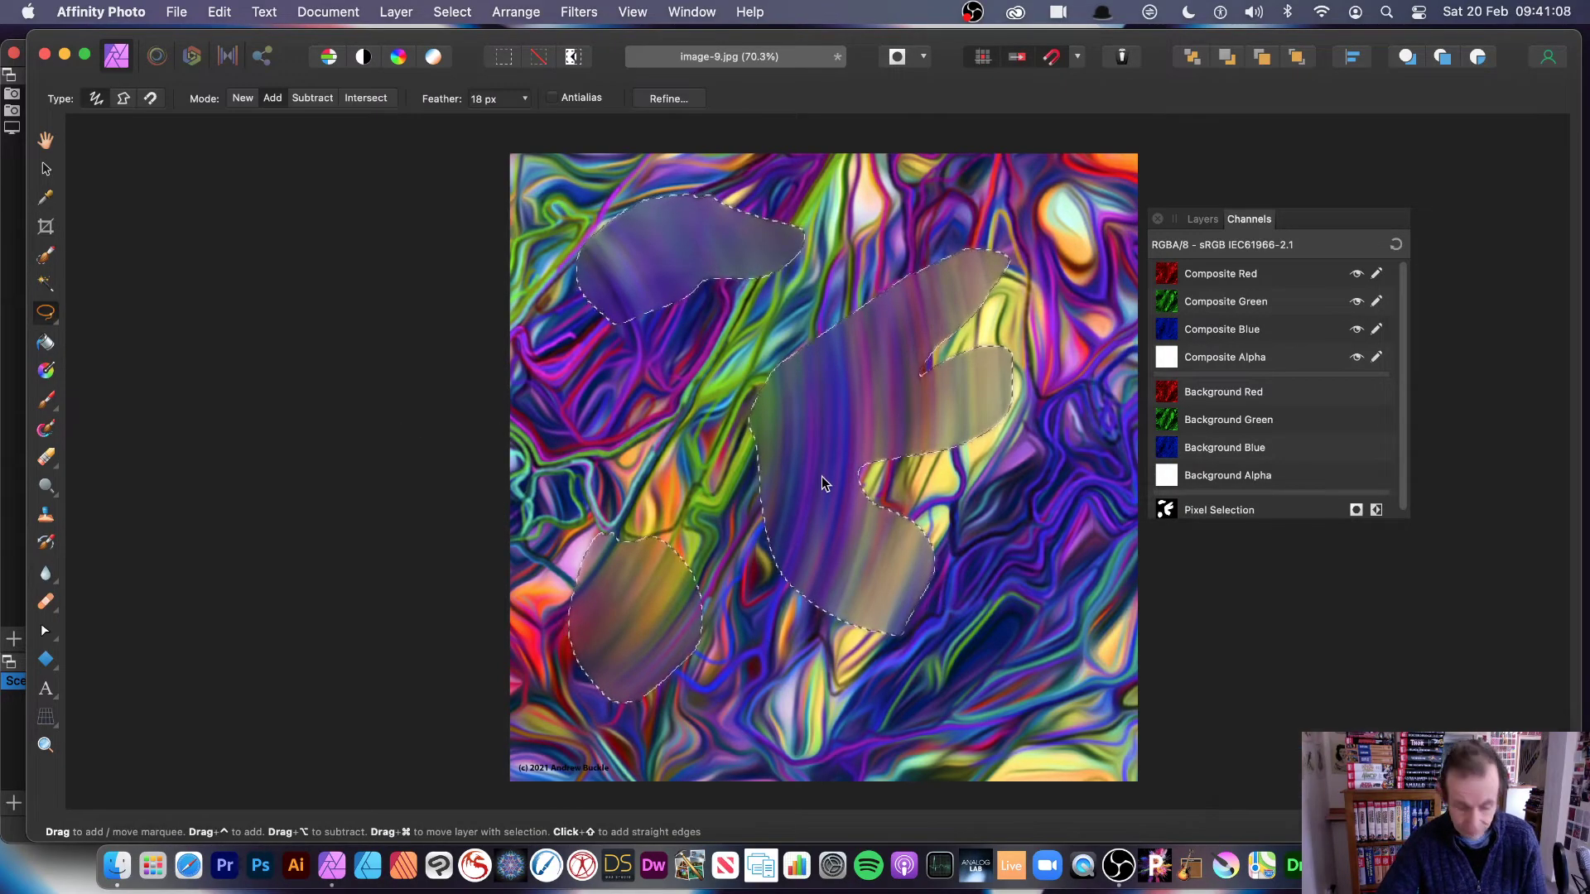
# Undo the radial blur and invert the selection around the lasso areas.
pyautogui.press('super+z')
pyautogui.click(452, 12)
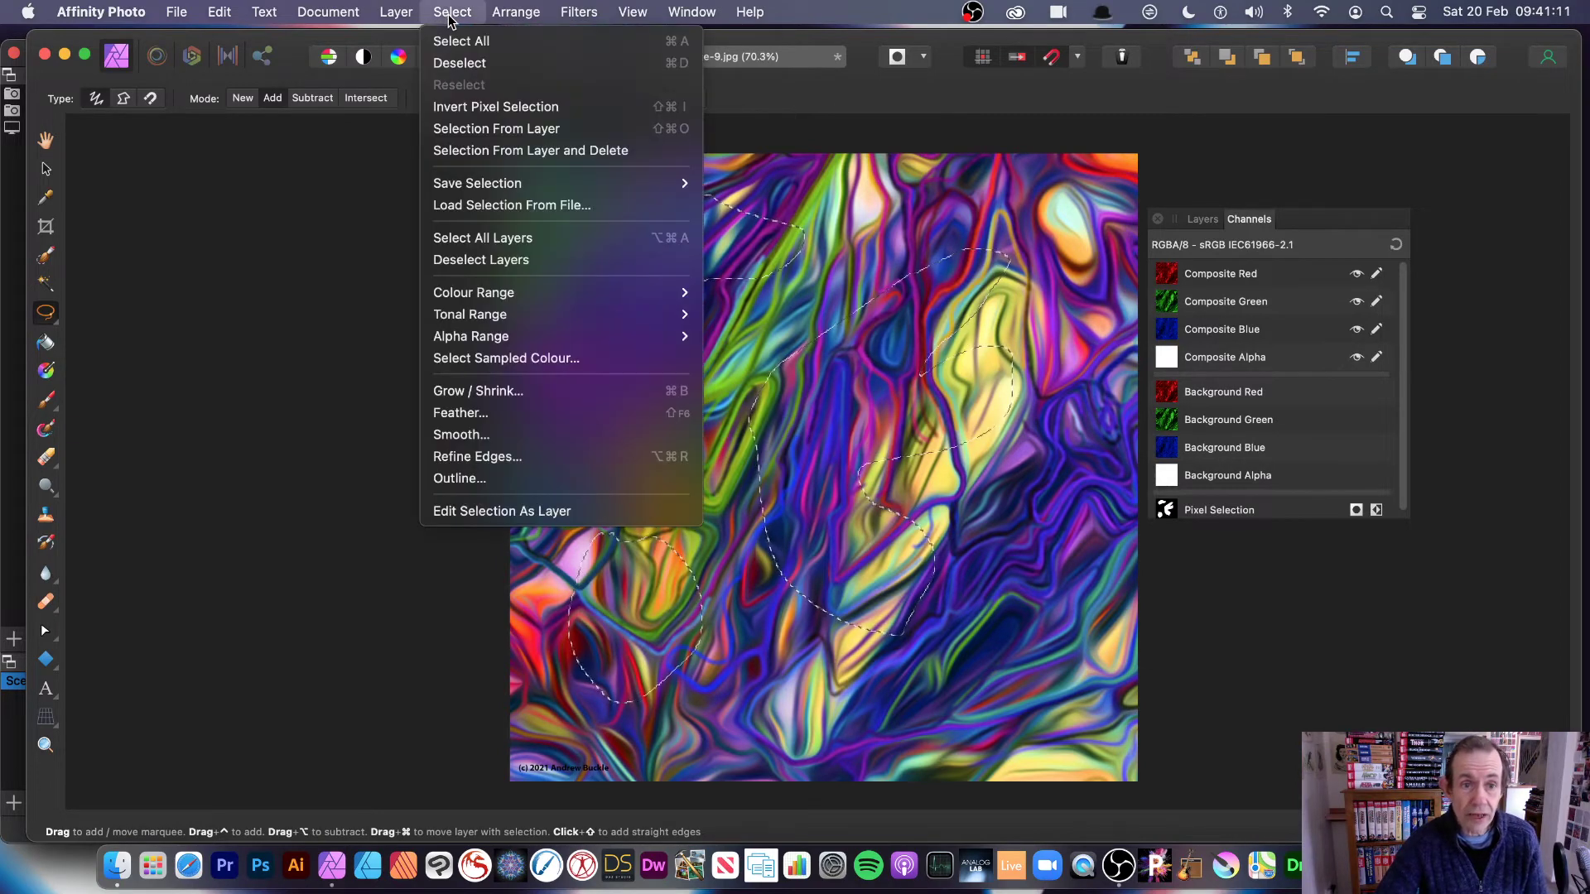
pyautogui.click(466, 110)
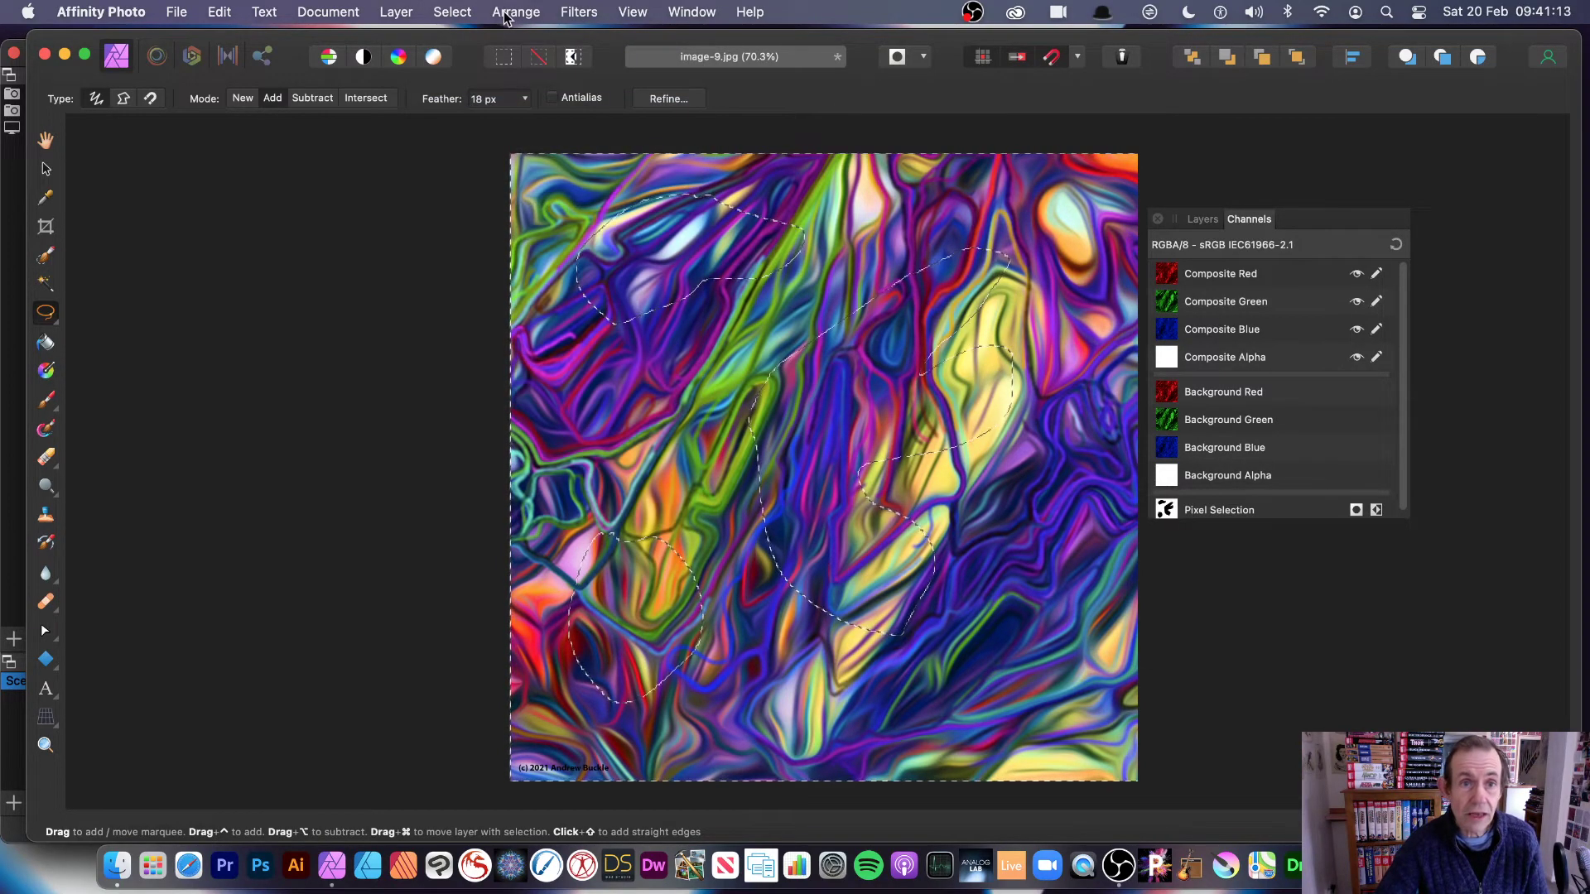
# Try a radial blur on the inverted selection, then undo it.
pyautogui.click(579, 12)
pyautogui.moveTo(570, 74)
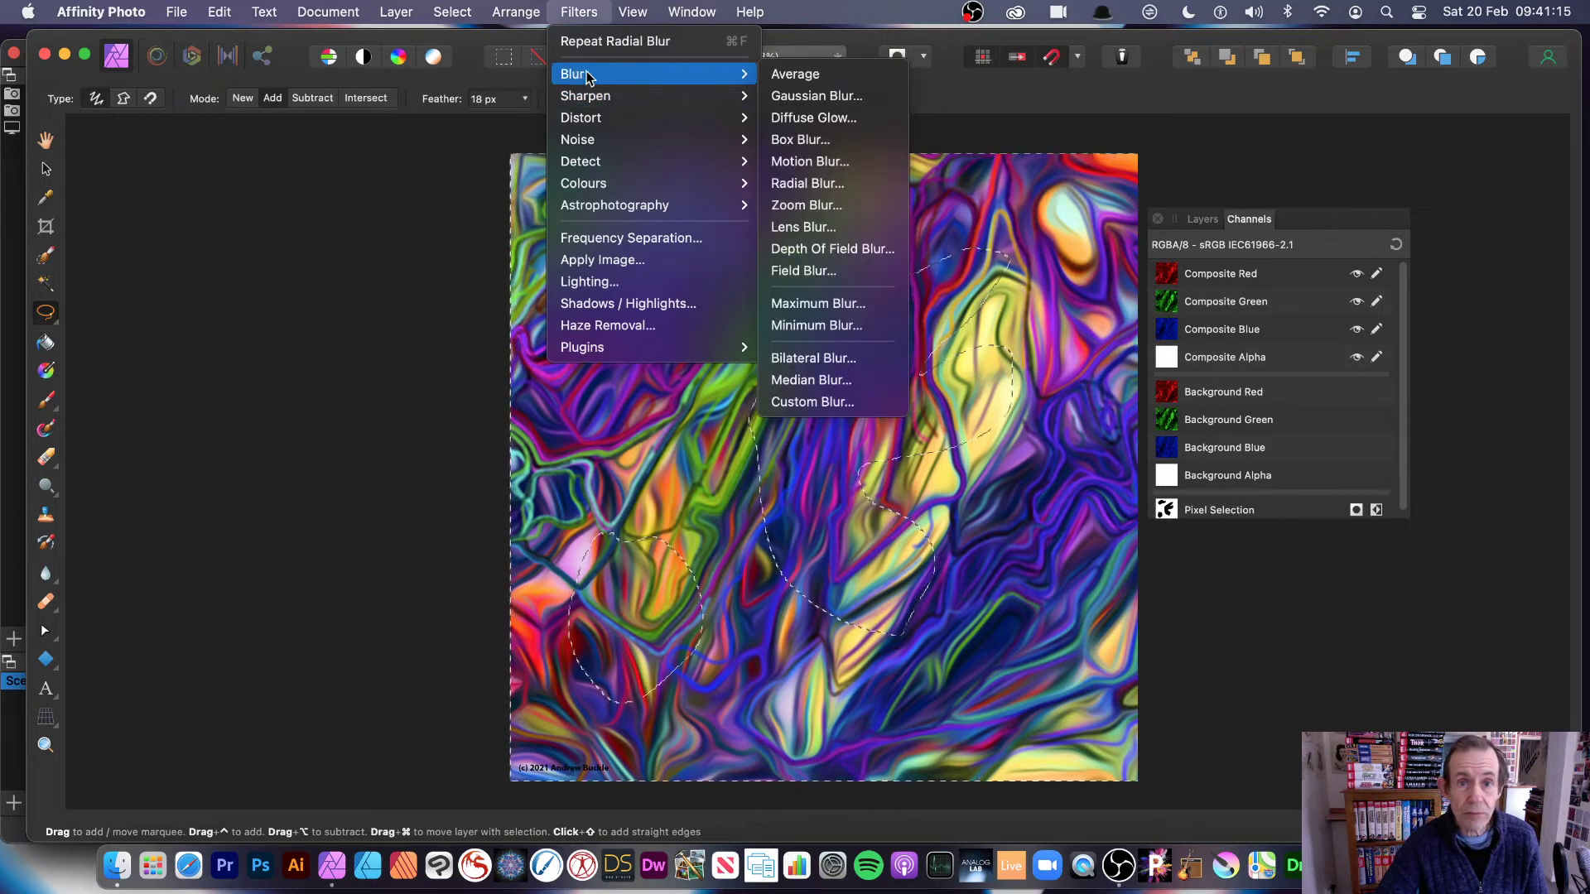
pyautogui.click(819, 184)
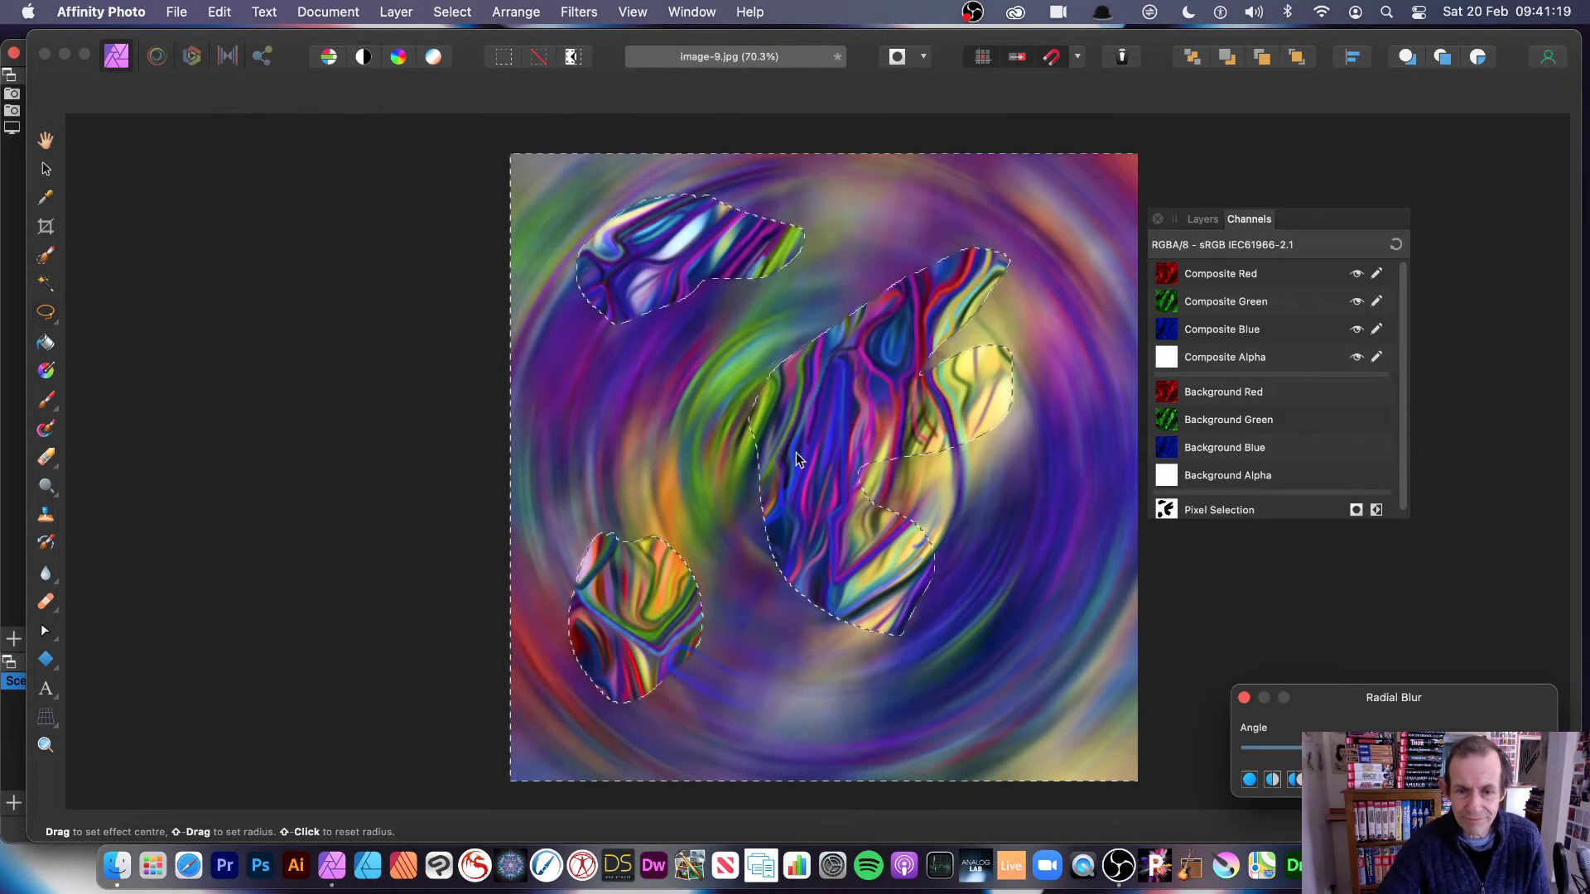
pyautogui.moveTo(797, 452)
pyautogui.mouseDown()
pyautogui.moveTo(682, 369)
pyautogui.moveTo(613, 346)
pyautogui.moveTo(953, 613)
pyautogui.moveTo(1058, 724)
pyautogui.moveTo(604, 729)
pyautogui.moveTo(649, 371)
pyautogui.moveTo(594, 338)
pyautogui.moveTo(762, 476)
pyautogui.mouseUp()
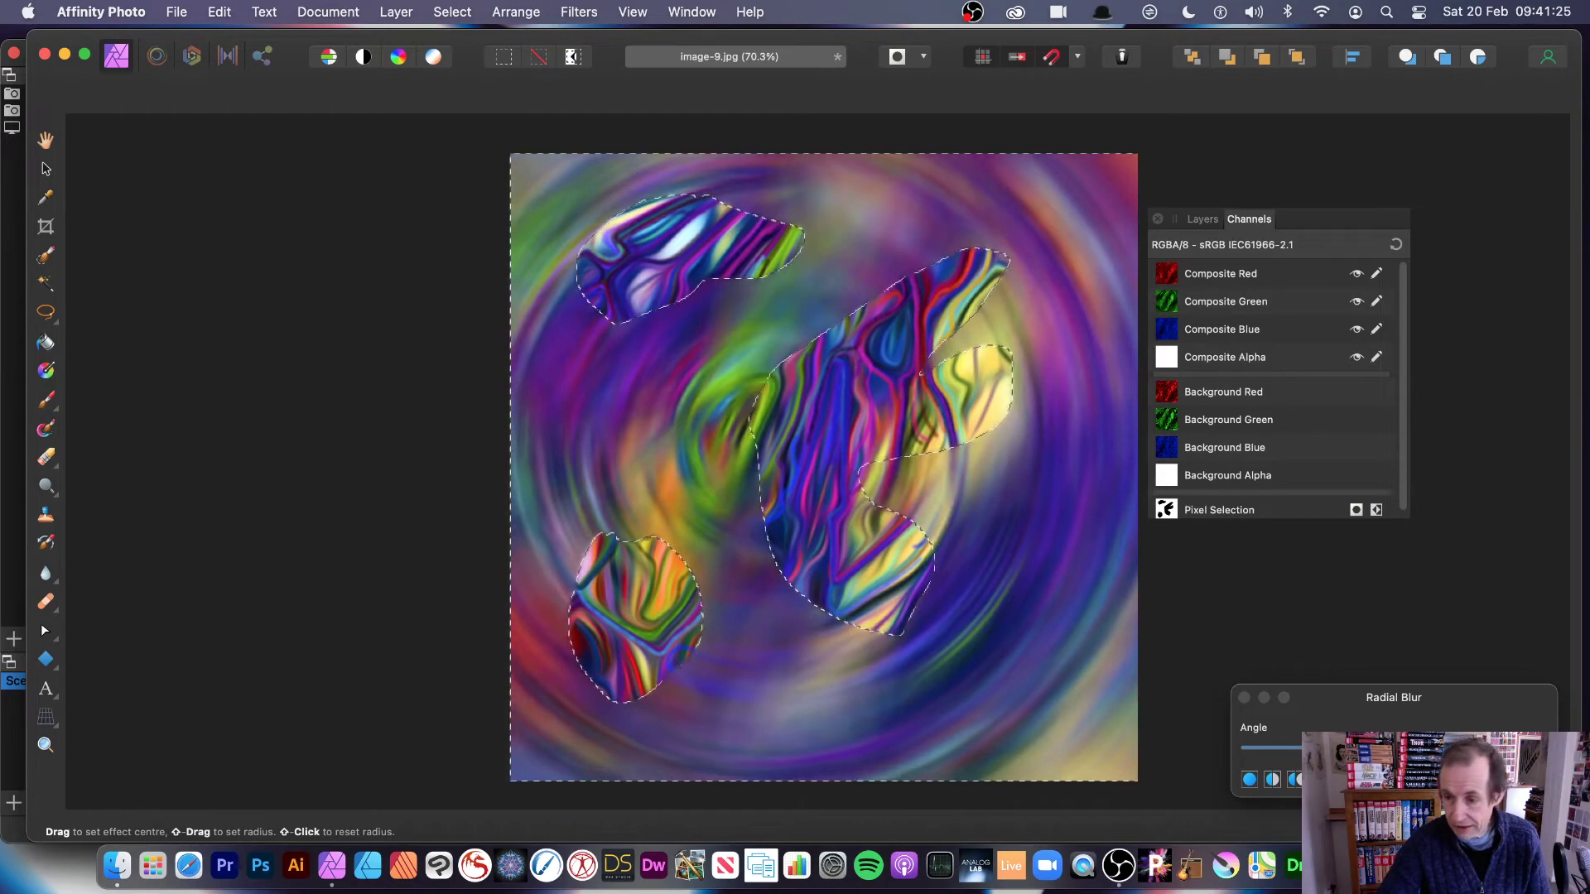
pyautogui.press('Return')
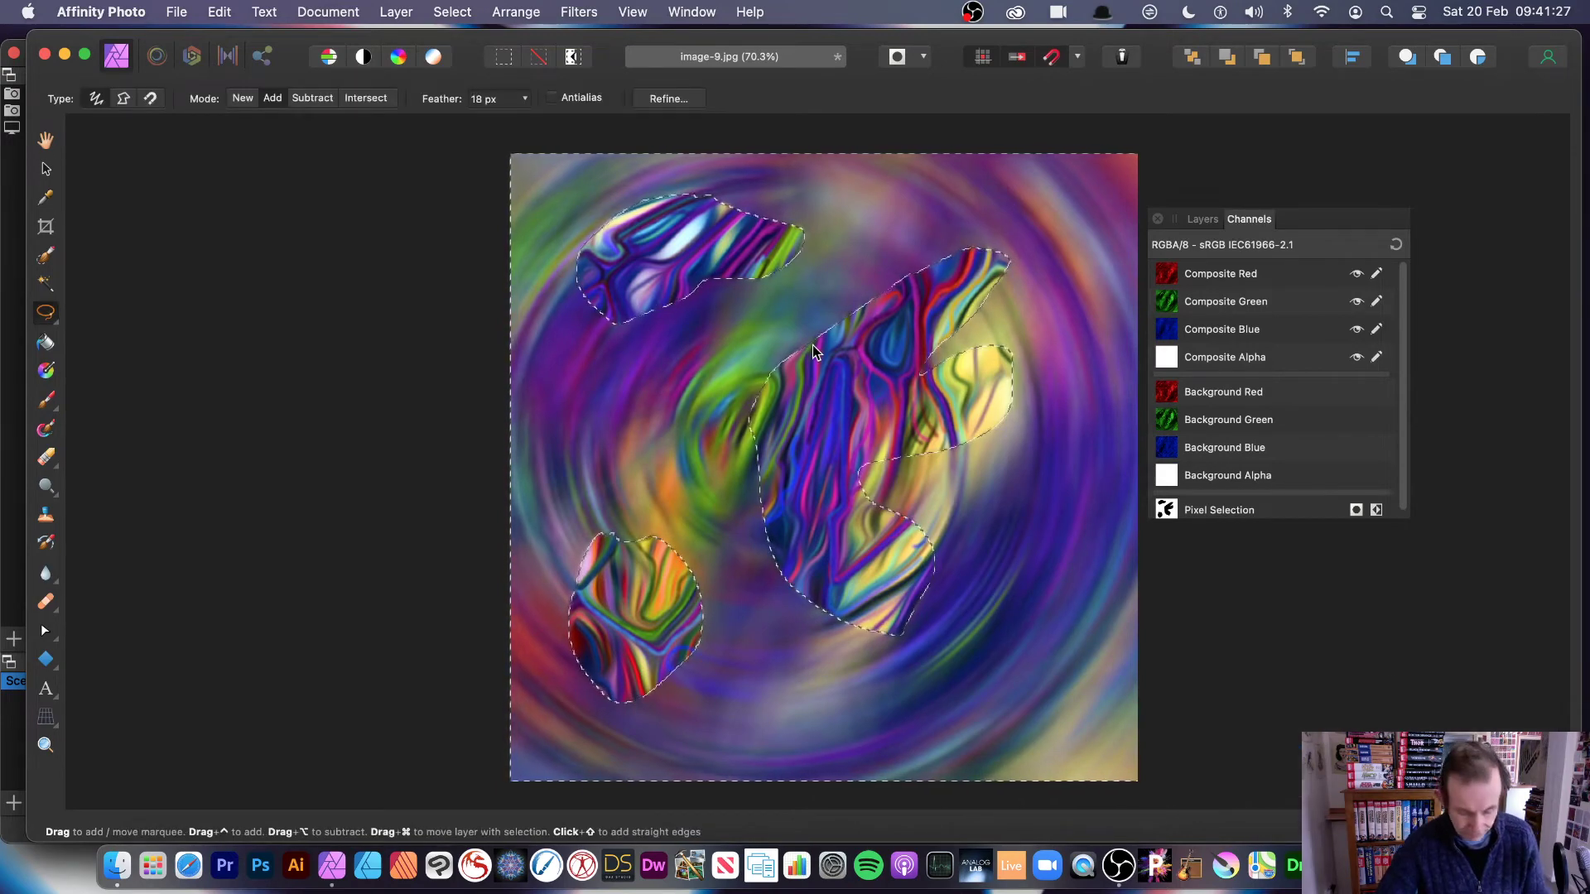
pyautogui.press('super+z')
# Clear the lasso pixel selection.
pyautogui.press('super+z')
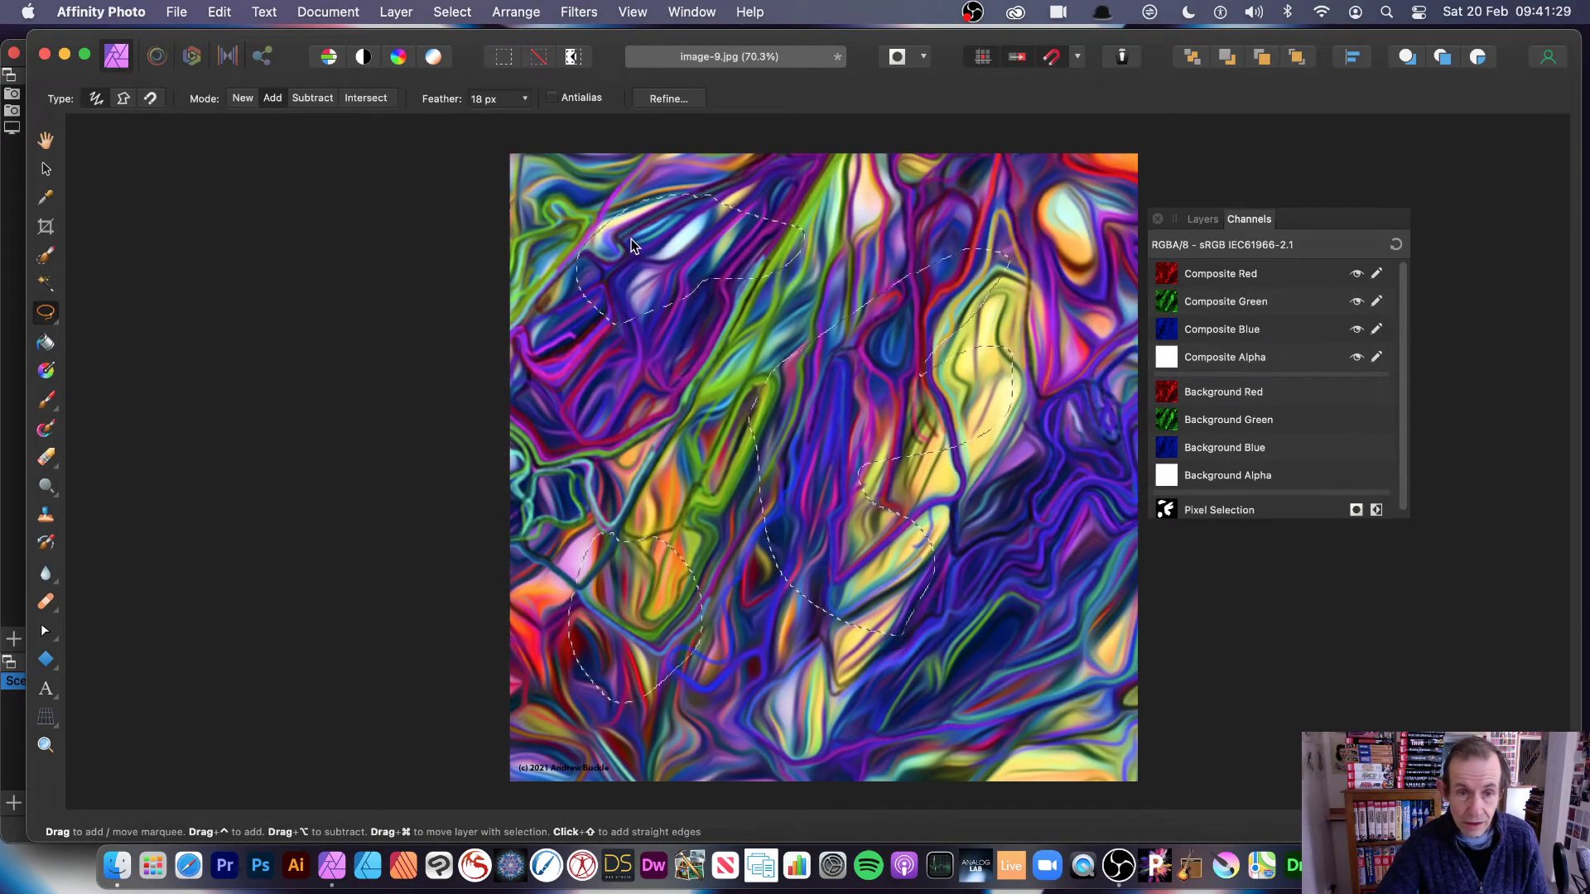
pyautogui.press('super+z')
pyautogui.press('super+z')
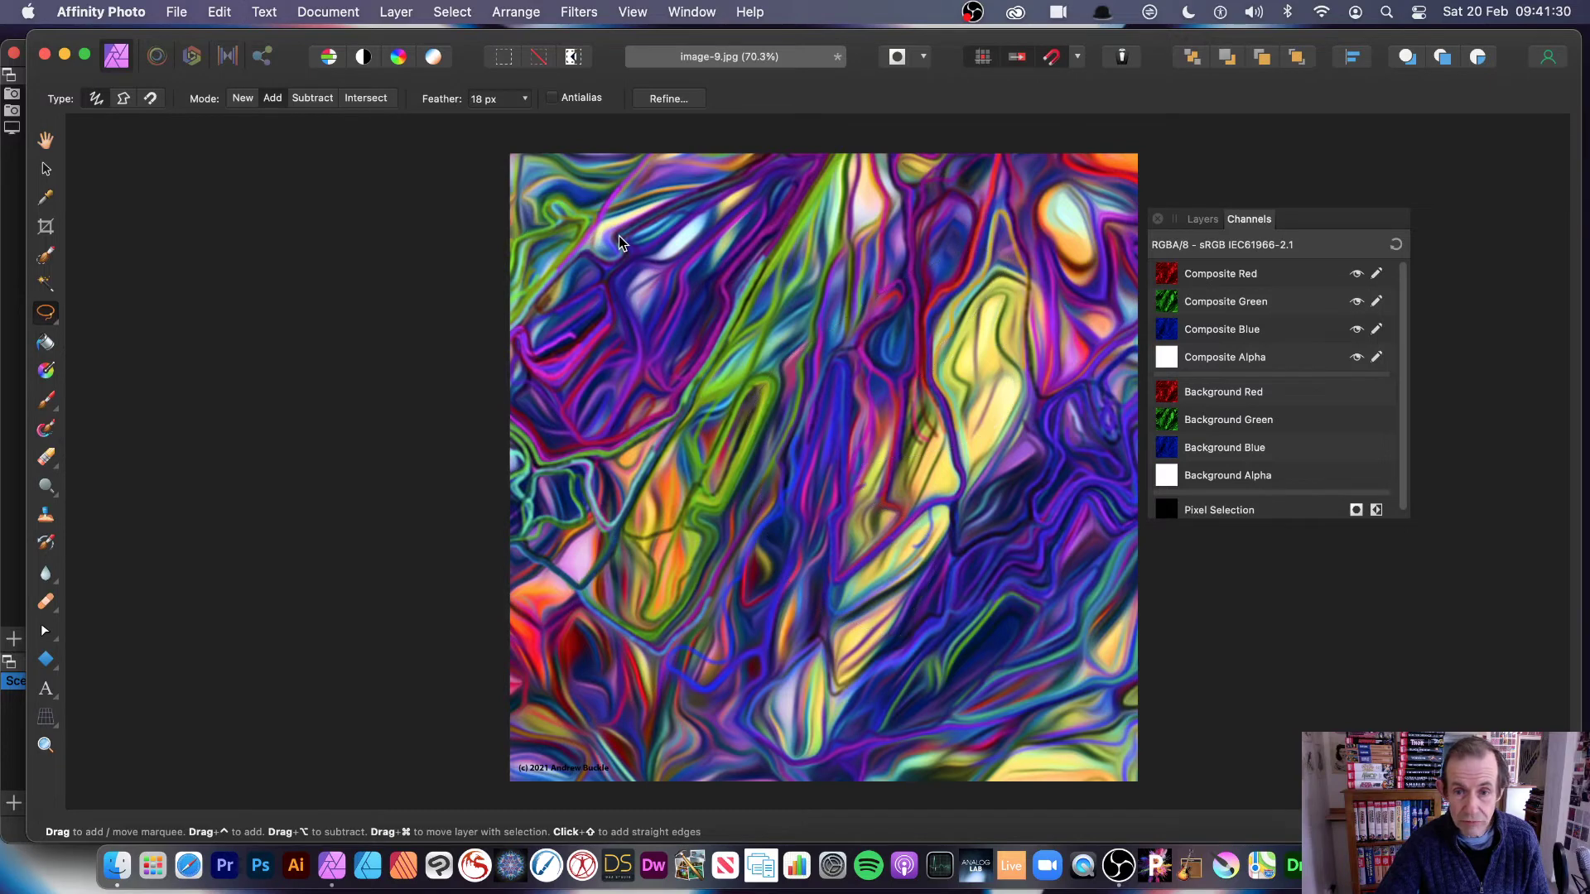
# Draw a red-filled donut ring over the centre of the image.
pyautogui.click(45, 660)
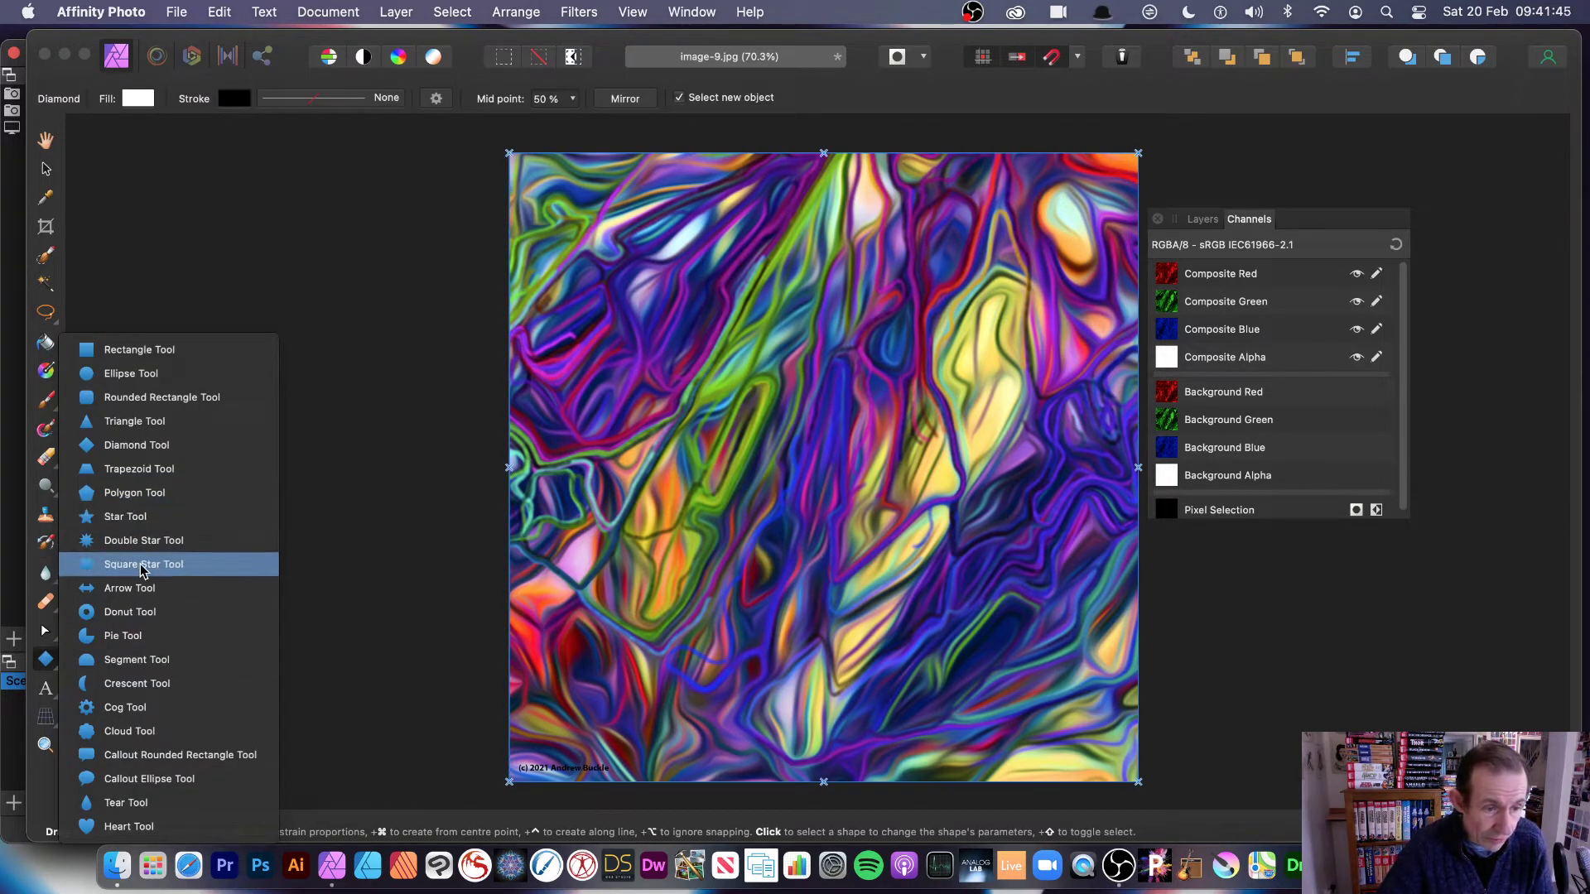
pyautogui.click(136, 614)
pyautogui.moveTo(705, 273); pyautogui.dragTo(1029, 630)
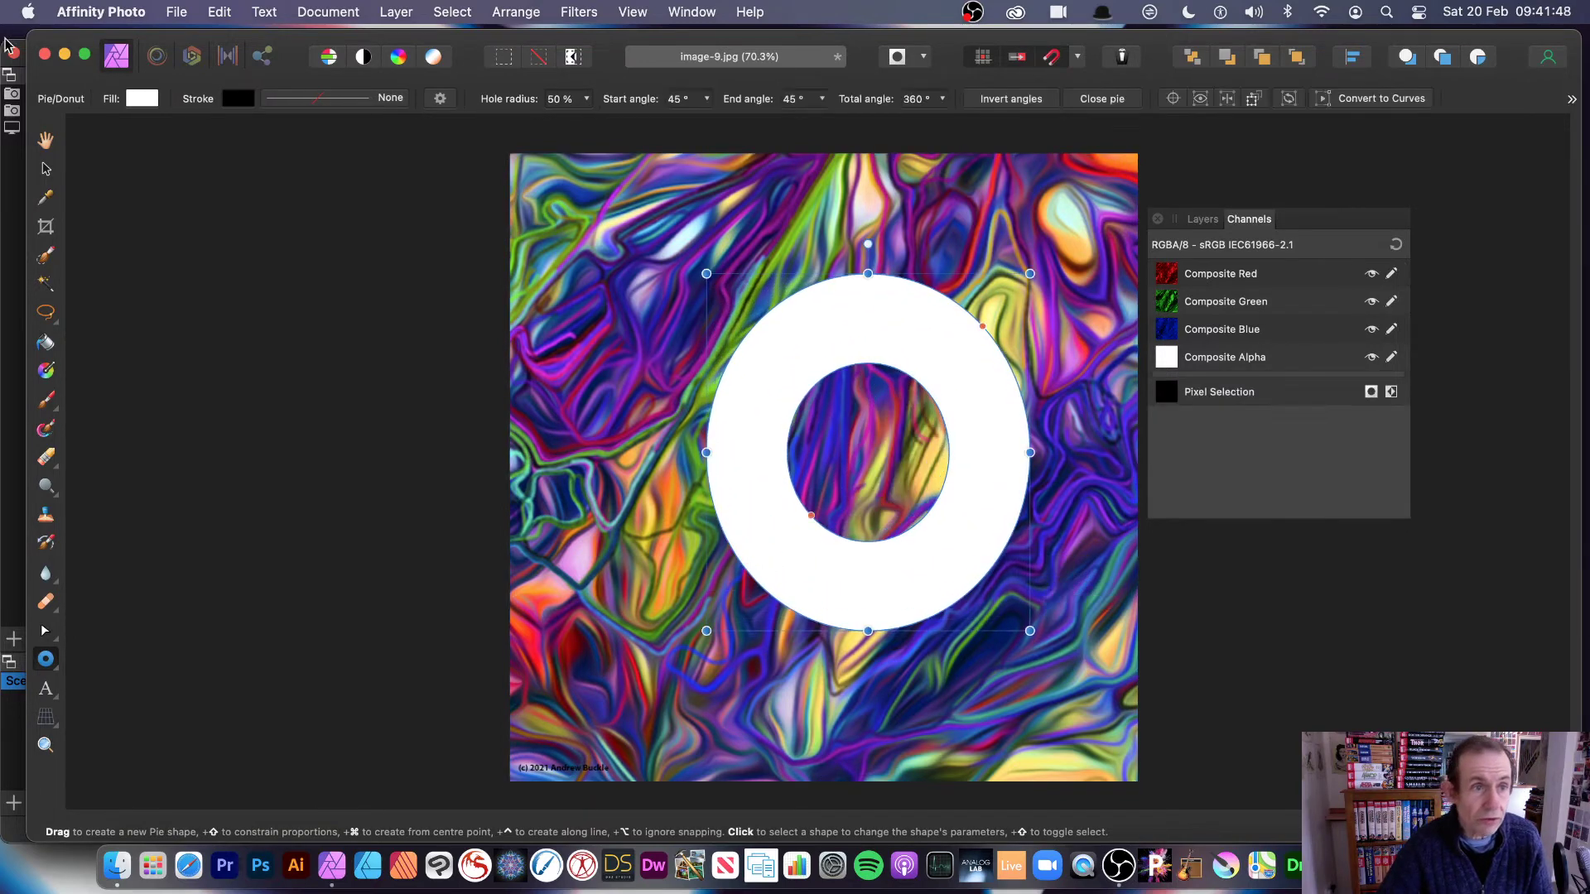
pyautogui.click(143, 99)
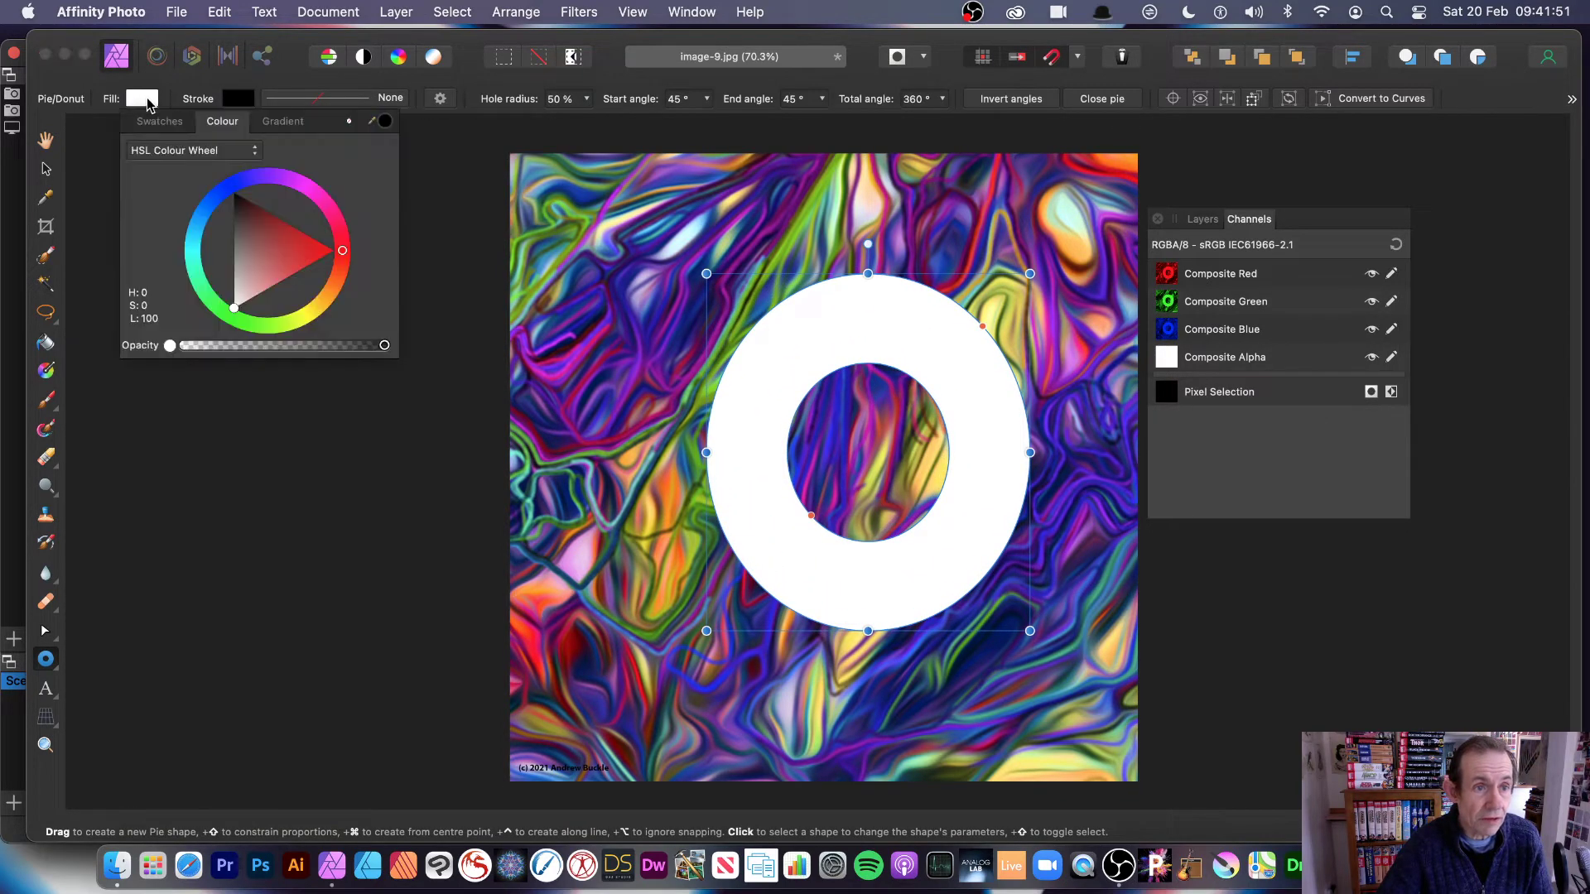
pyautogui.click(303, 251)
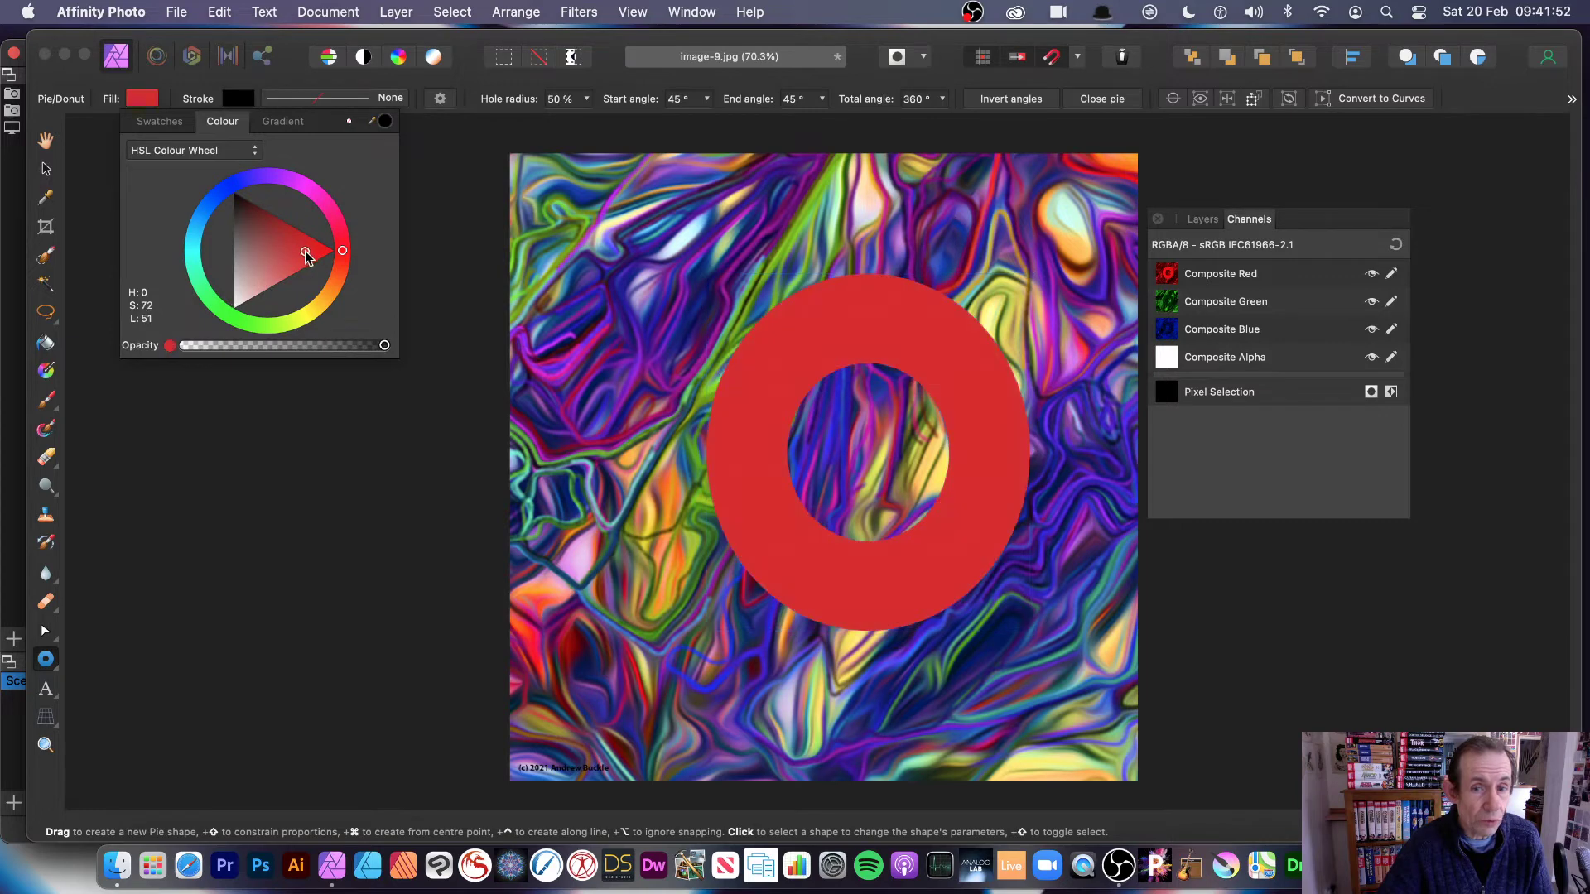
# Nudge the red donut slightly left with the Move Tool.
pyautogui.click(45, 169)
pyautogui.click(45, 169)
pyautogui.moveTo(773, 357)
pyautogui.mouseDown()
pyautogui.moveTo(642, 389)
pyautogui.moveTo(743, 356)
pyautogui.mouseUp()
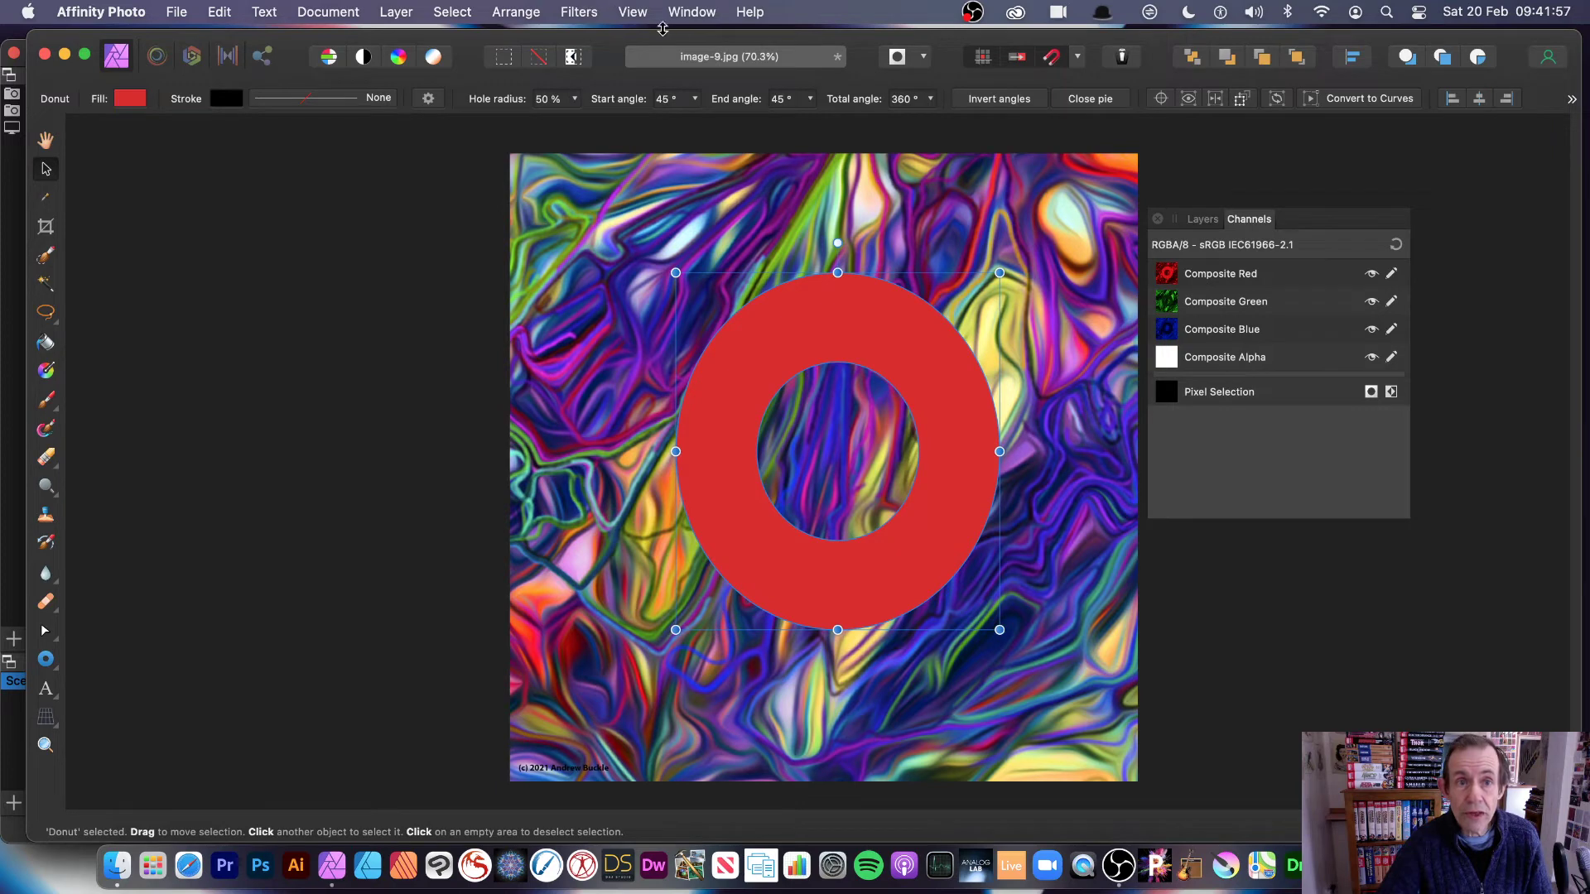
pyautogui.click(590, 14)
pyautogui.moveTo(596, 73)
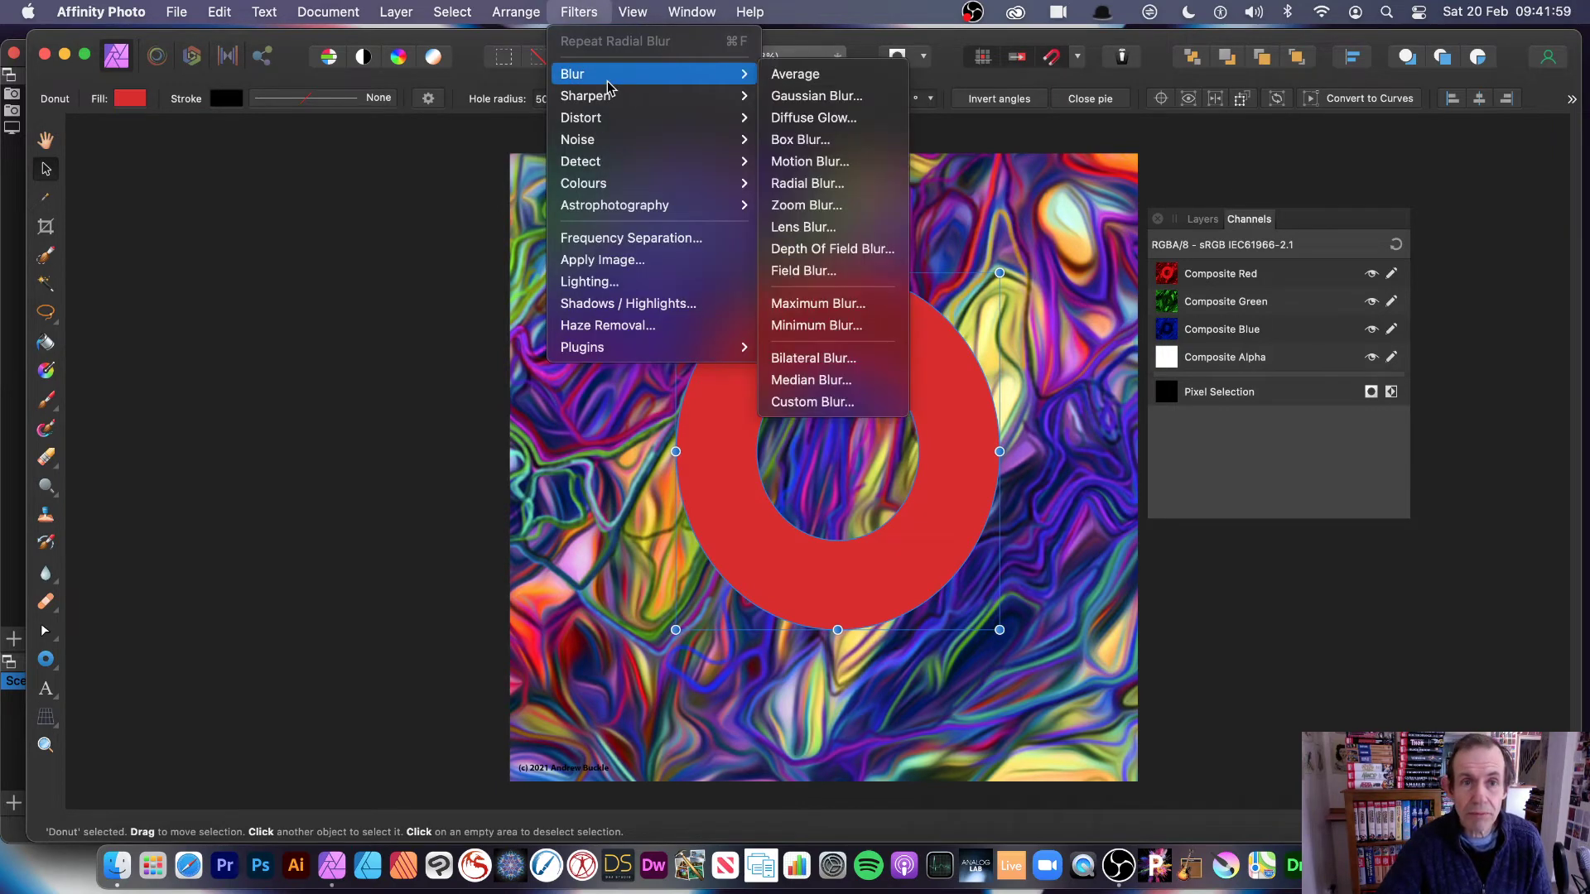
# Apply a radial blur to the red donut, moving the blur centre down and right.
pyautogui.click(850, 192)
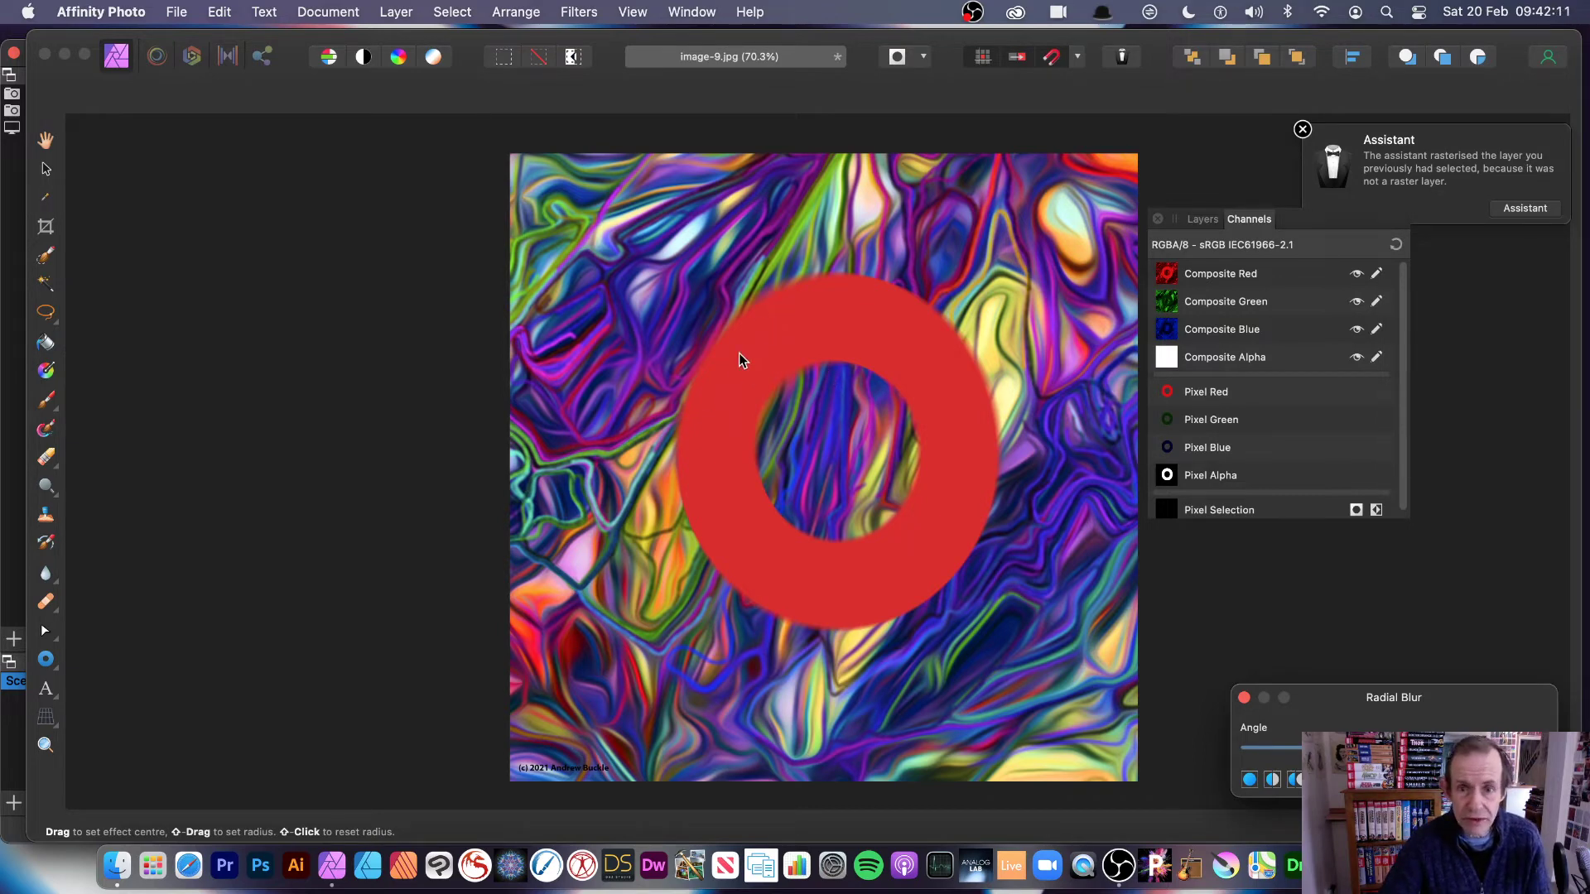
pyautogui.moveTo(739, 353)
pyautogui.mouseDown()
pyautogui.moveTo(746, 301)
pyautogui.moveTo(633, 274)
pyautogui.moveTo(925, 619)
pyautogui.moveTo(1129, 573)
pyautogui.moveTo(728, 321)
pyautogui.moveTo(524, 225)
pyautogui.moveTo(963, 619)
pyautogui.moveTo(906, 563)
pyautogui.mouseUp()
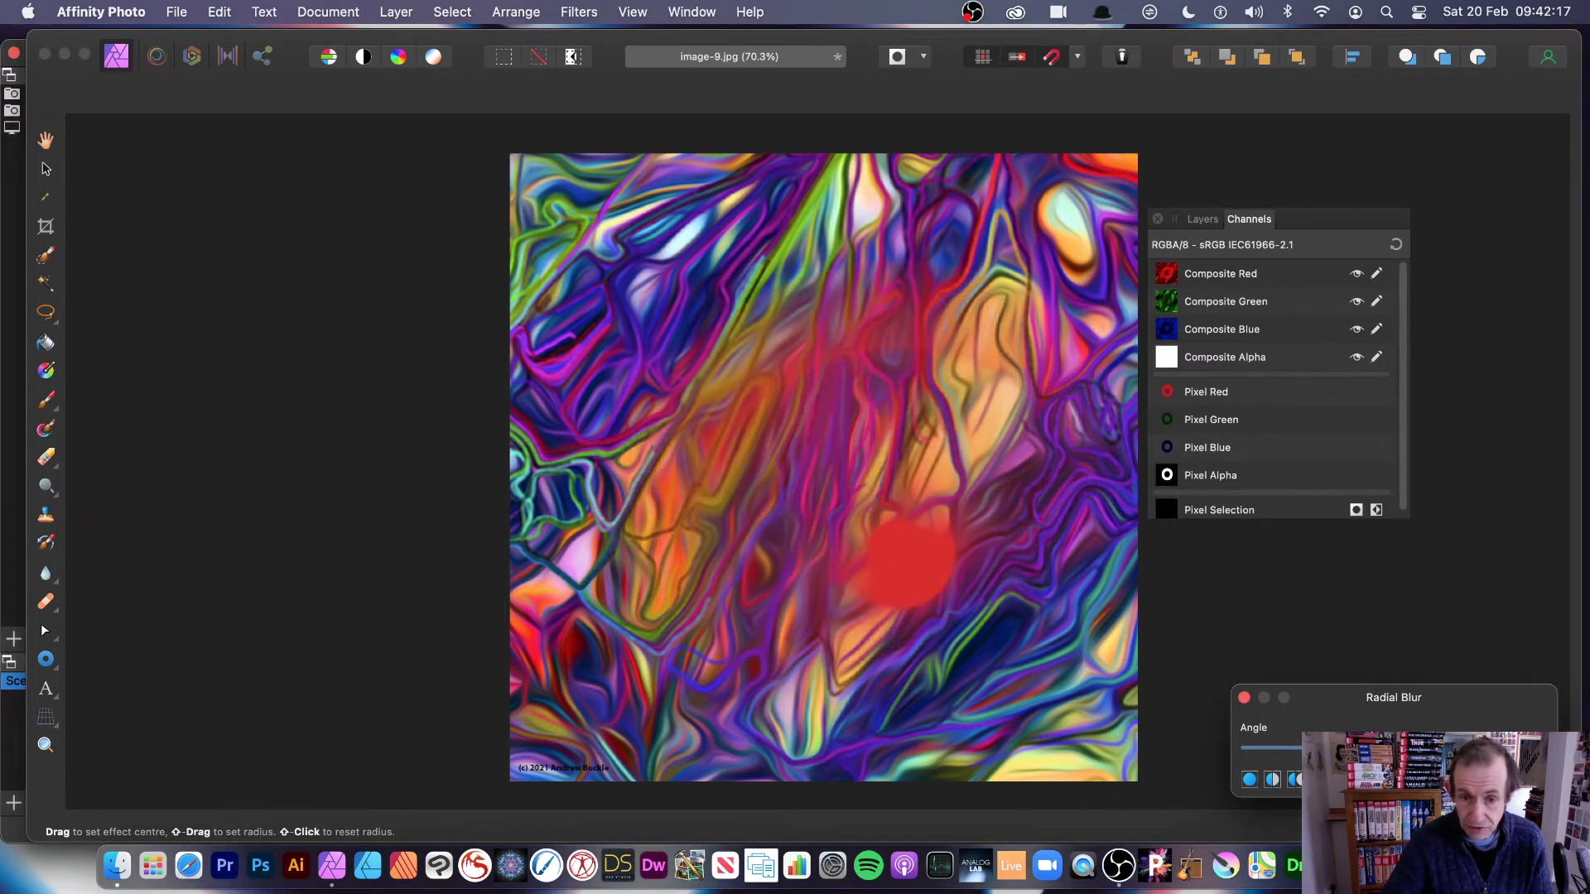
pyautogui.click(747, 409)
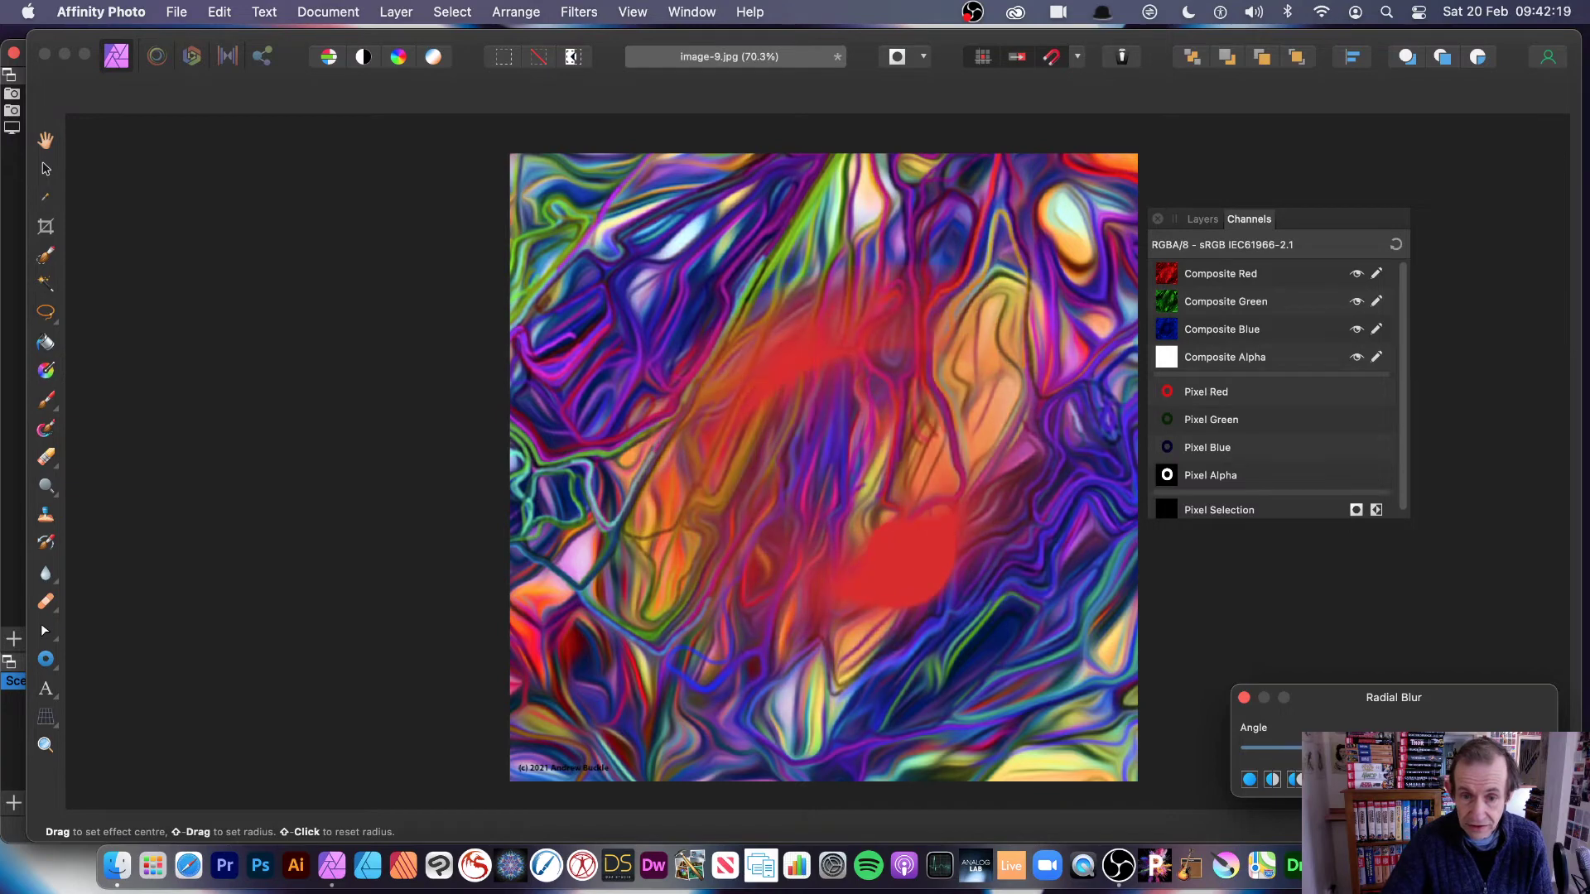
pyautogui.moveTo(724, 341)
pyautogui.mouseDown()
pyautogui.moveTo(860, 522)
pyautogui.moveTo(966, 626)
pyautogui.moveTo(901, 530)
pyautogui.moveTo(792, 436)
pyautogui.moveTo(686, 416)
pyautogui.moveTo(730, 485)
pyautogui.moveTo(794, 507)
pyautogui.moveTo(752, 521)
pyautogui.moveTo(756, 539)
pyautogui.mouseUp()
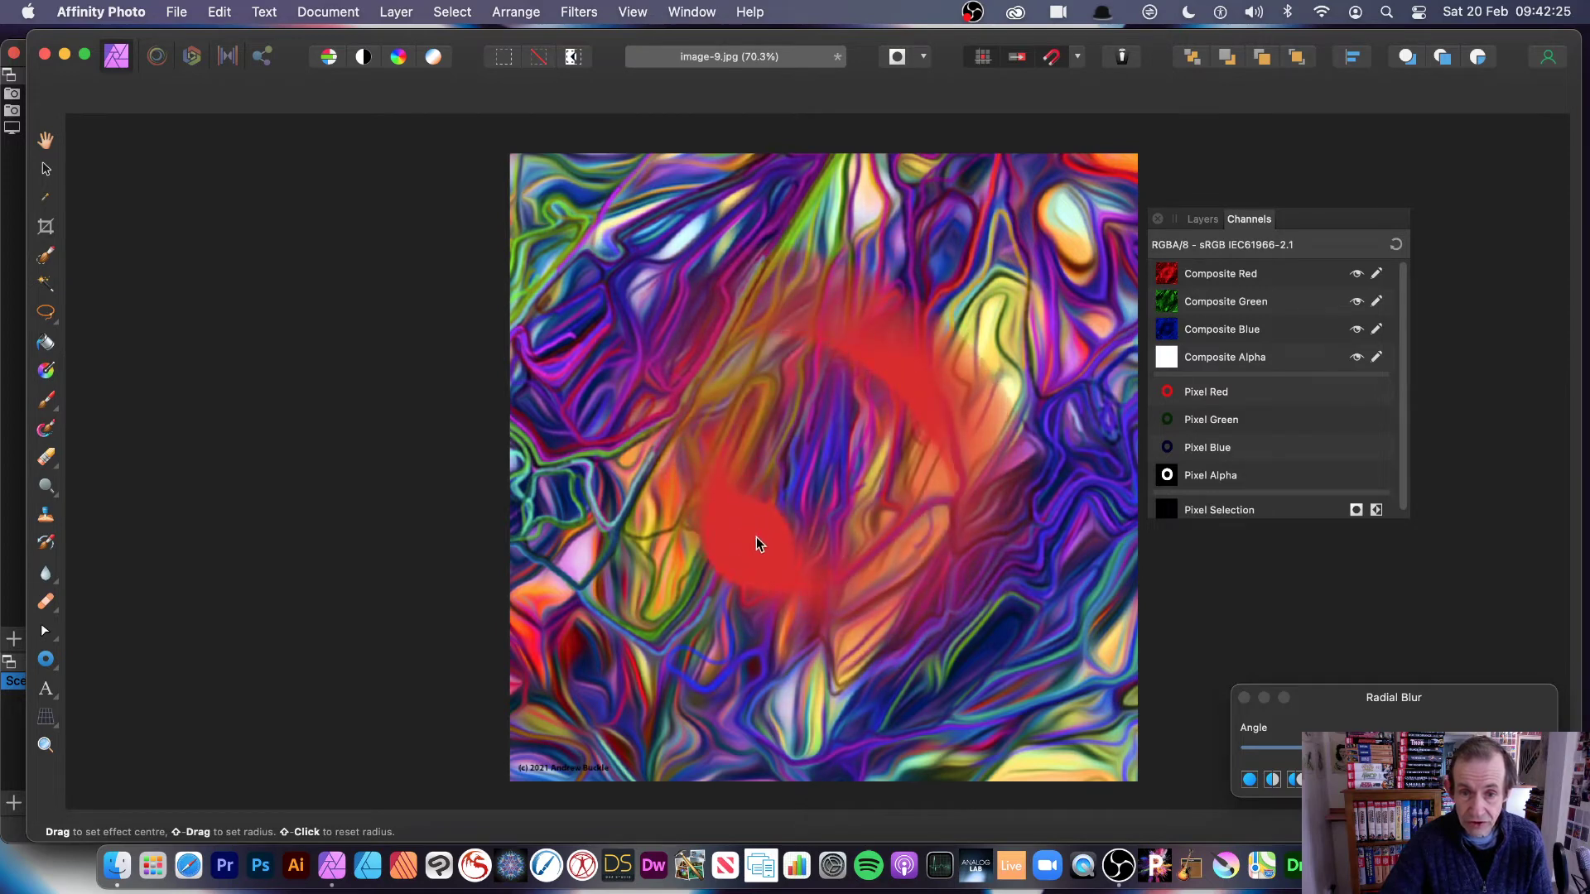
pyautogui.click(46, 169)
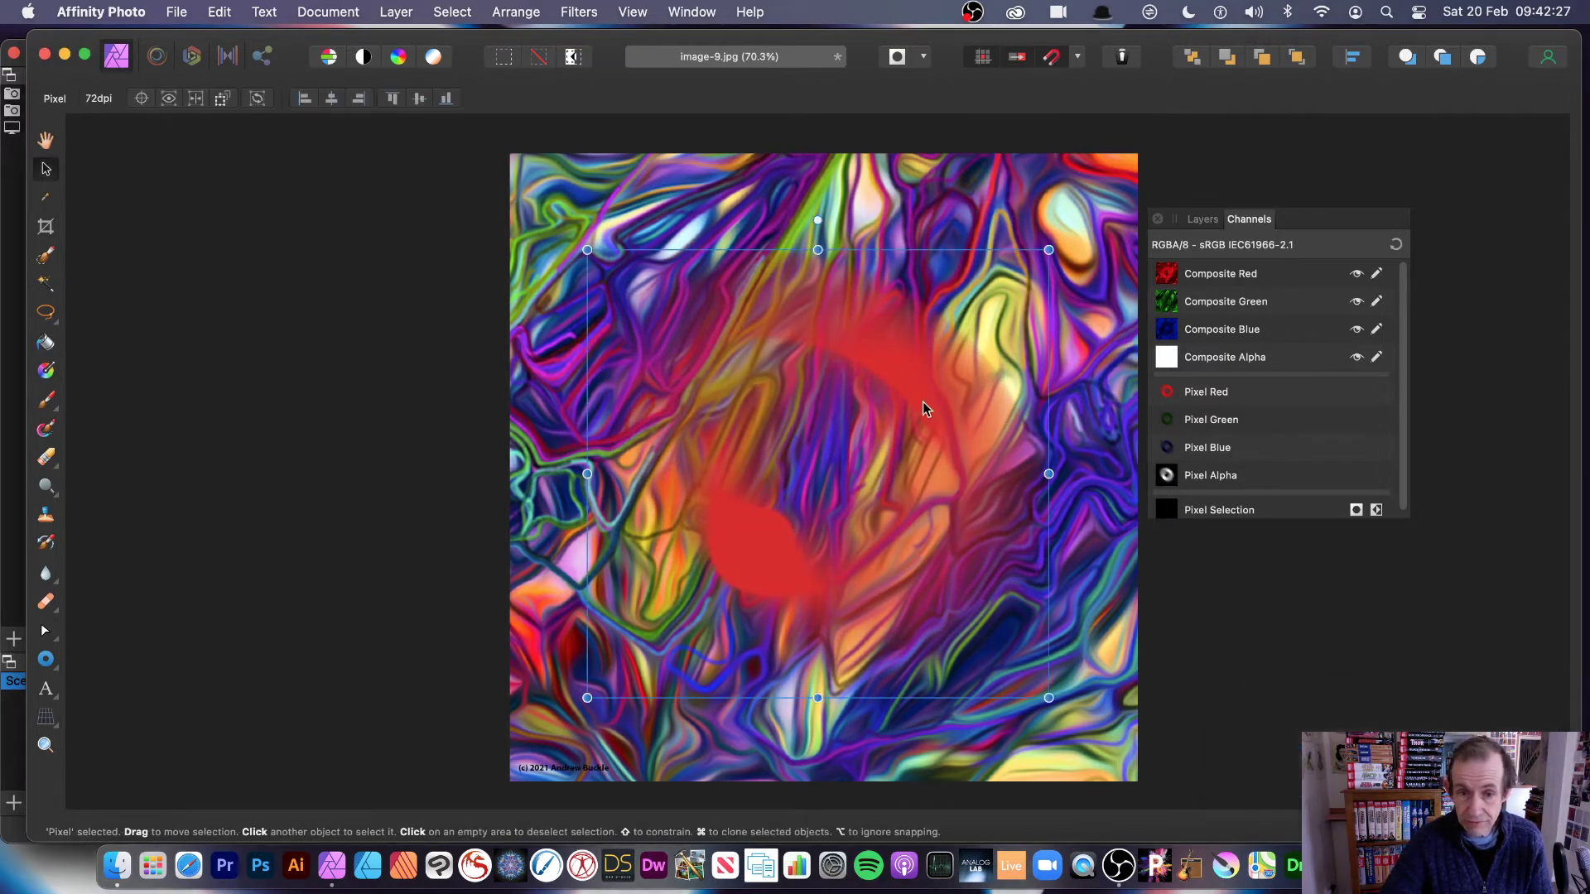
pyautogui.press('super+z')
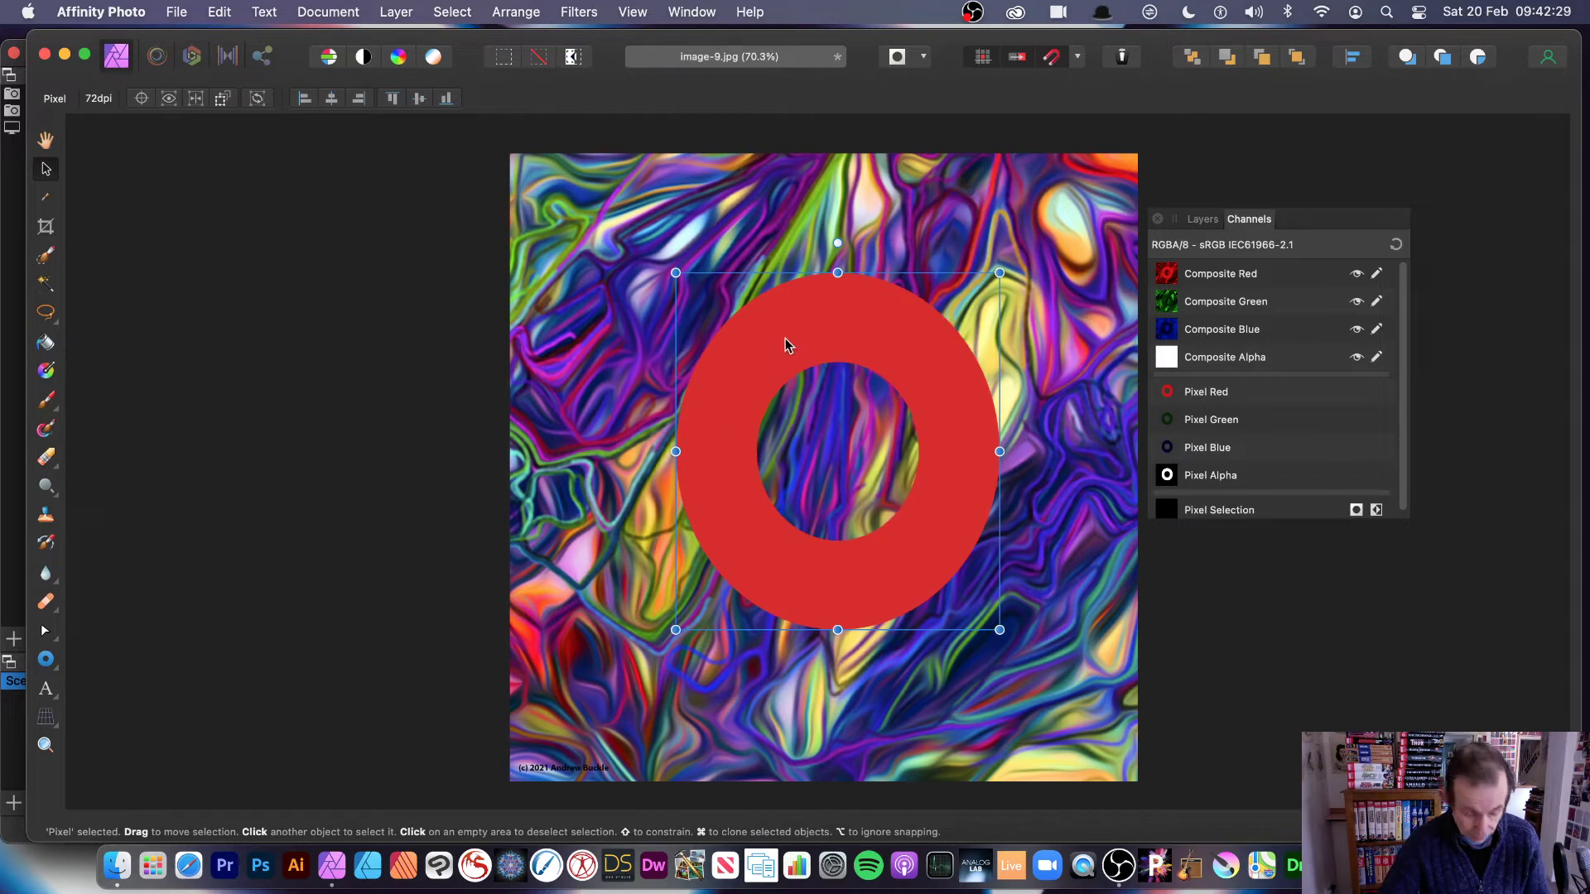
pyautogui.moveTo(786, 341)
pyautogui.mouseDown()
pyautogui.moveTo(703, 216)
pyautogui.moveTo(673, 260)
pyautogui.mouseUp()
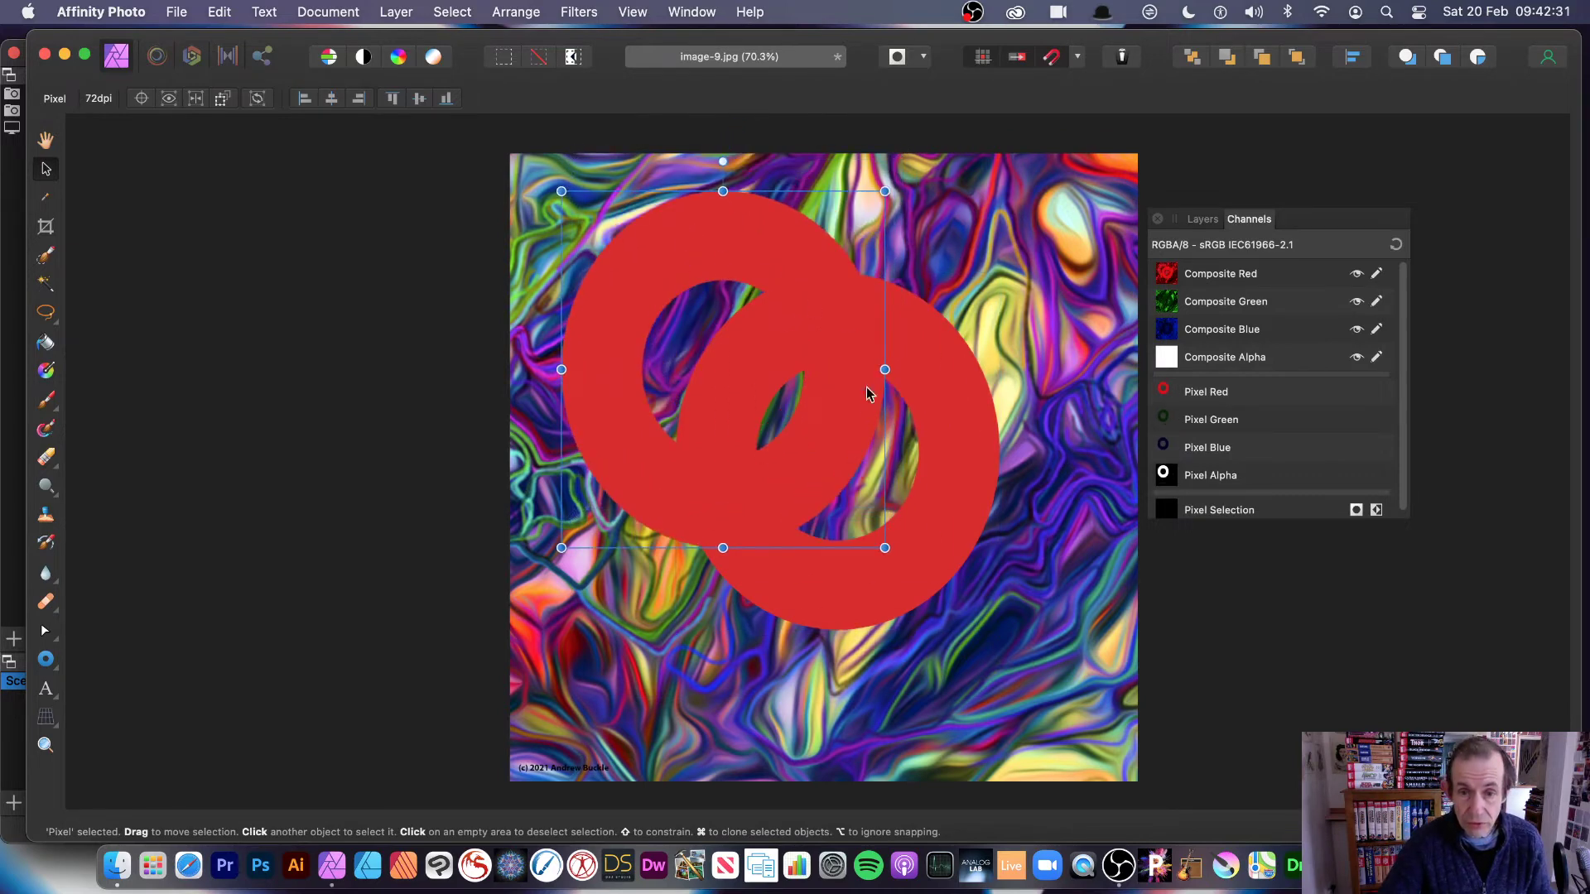
pyautogui.moveTo(813, 297); pyautogui.dragTo(1011, 266)
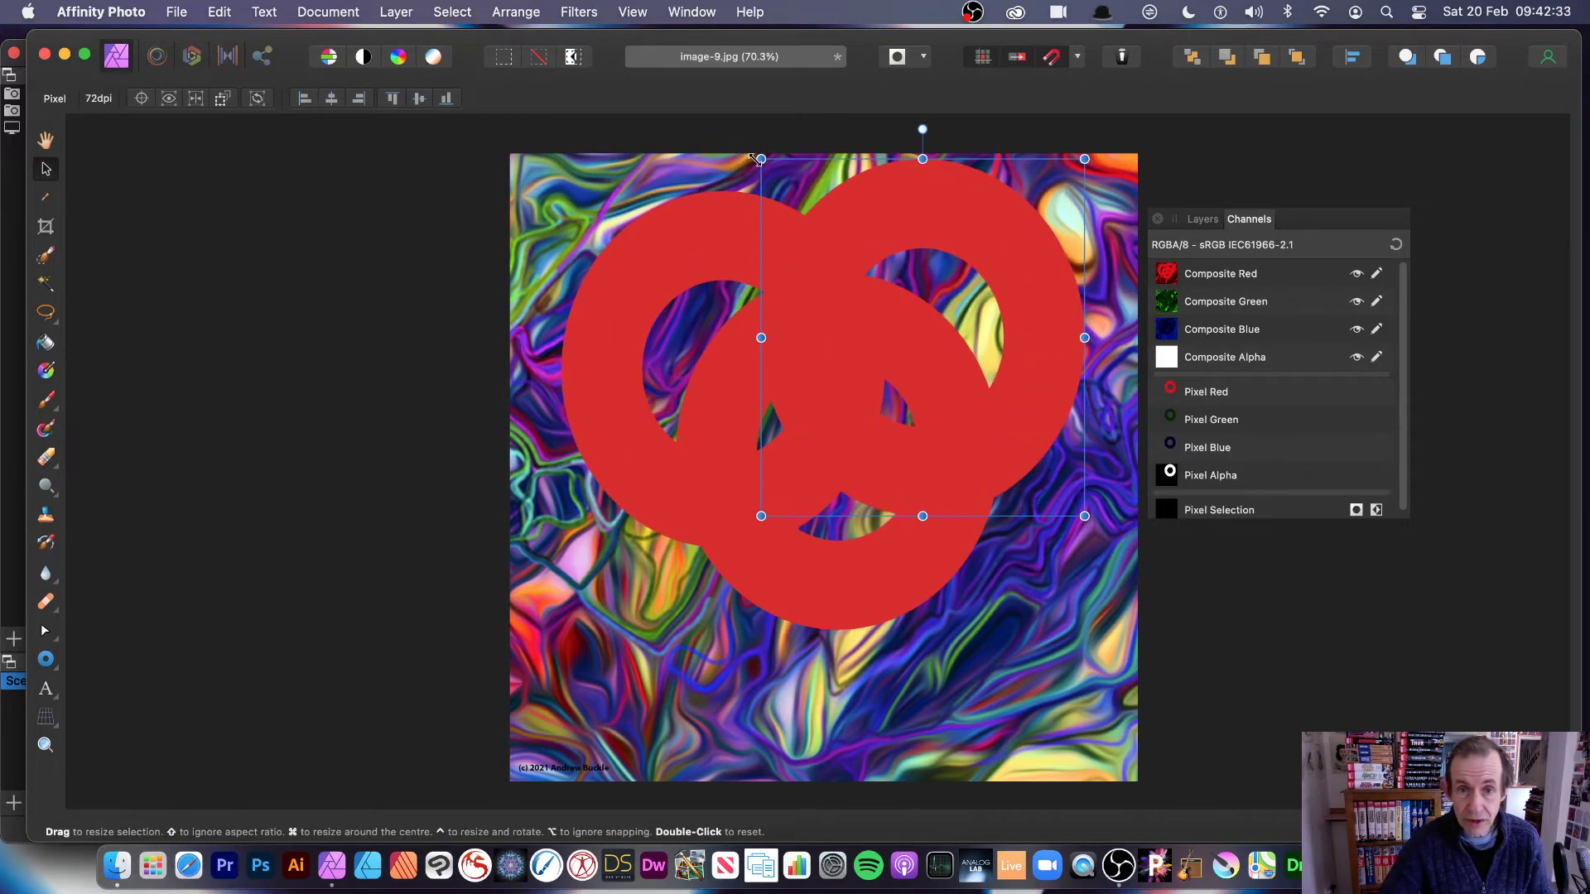
pyautogui.moveTo(755, 157)
pyautogui.mouseDown()
pyautogui.moveTo(899, 207)
pyautogui.moveTo(906, 317)
pyautogui.mouseUp()
pyautogui.moveTo(1051, 398); pyautogui.dragTo(1020, 332)
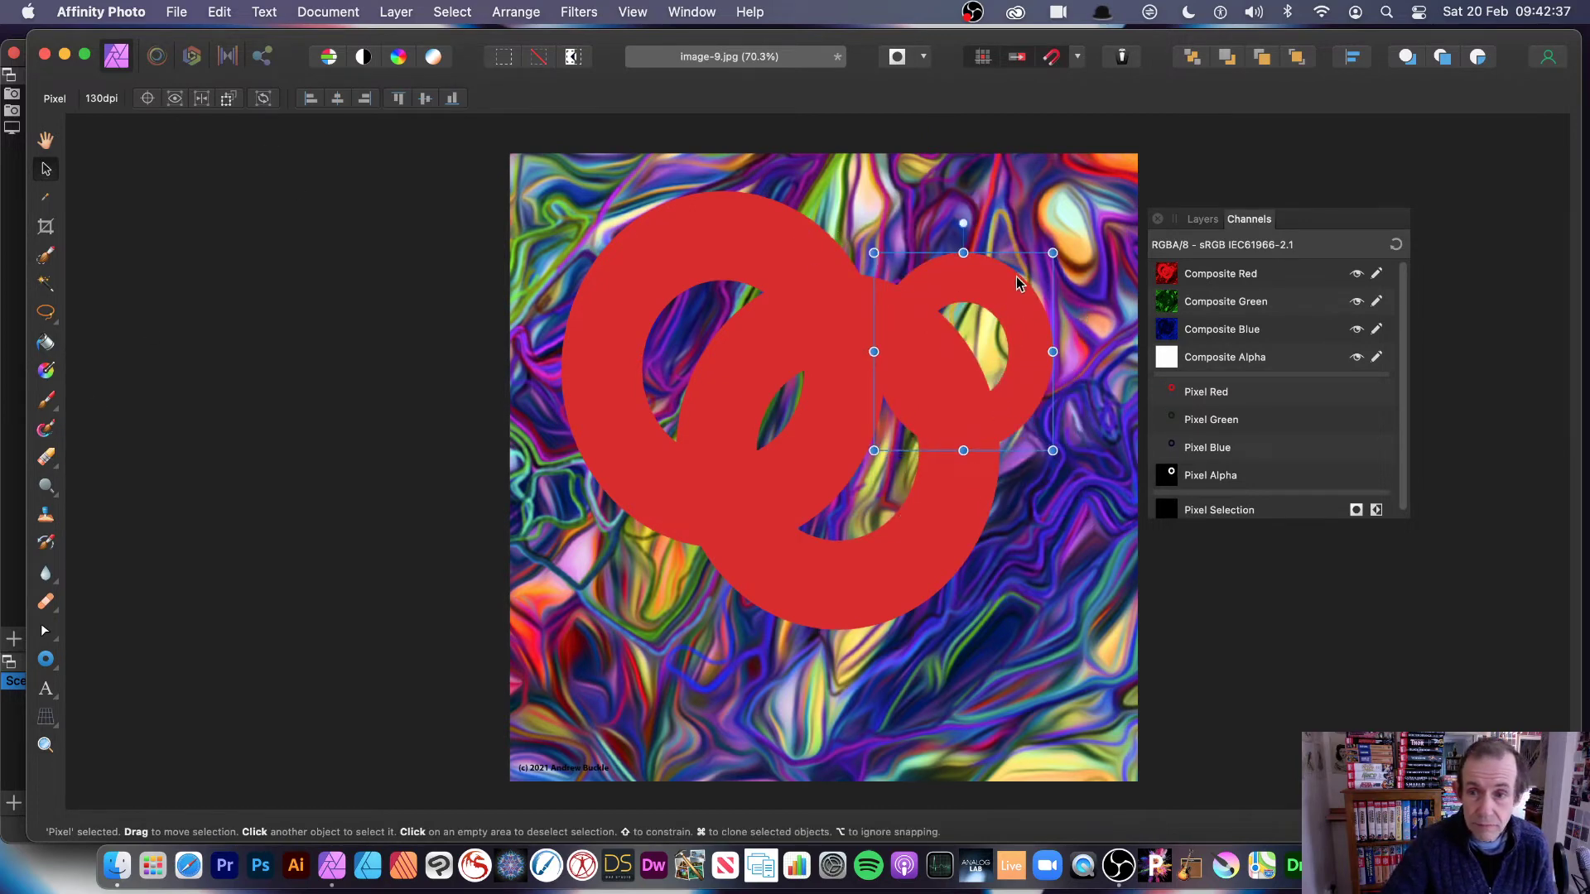
pyautogui.moveTo(1018, 397)
pyautogui.mouseDown()
pyautogui.moveTo(940, 294)
pyautogui.moveTo(1042, 384)
pyautogui.moveTo(1058, 364)
pyautogui.mouseUp()
pyautogui.moveTo(1093, 418)
pyautogui.mouseDown()
pyautogui.moveTo(1110, 390)
pyautogui.moveTo(1101, 403)
pyautogui.mouseUp()
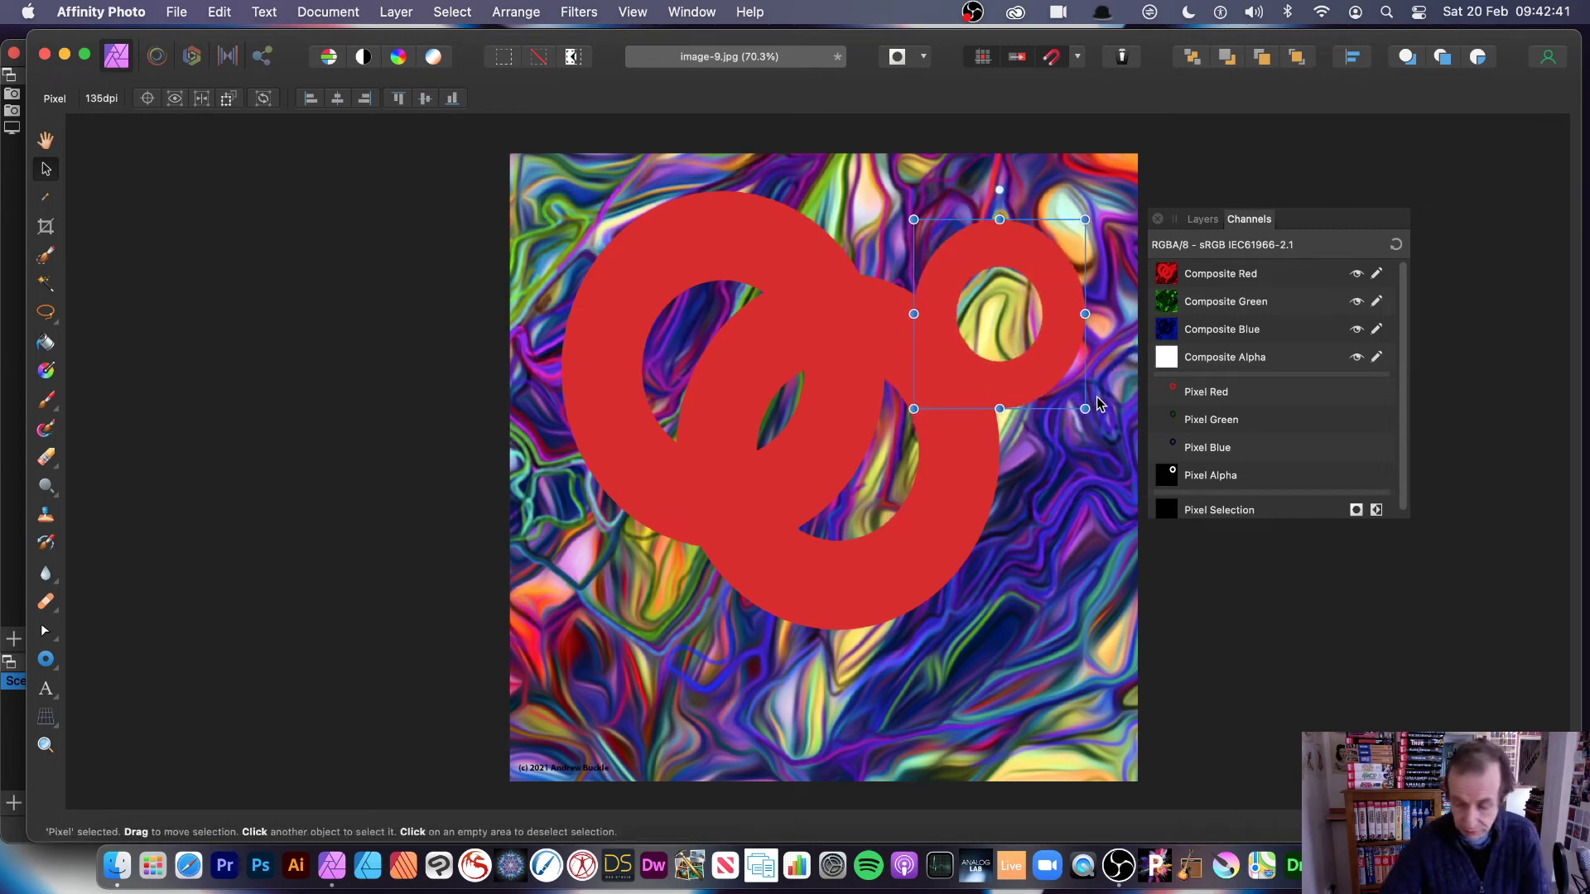
pyautogui.press('Delete')
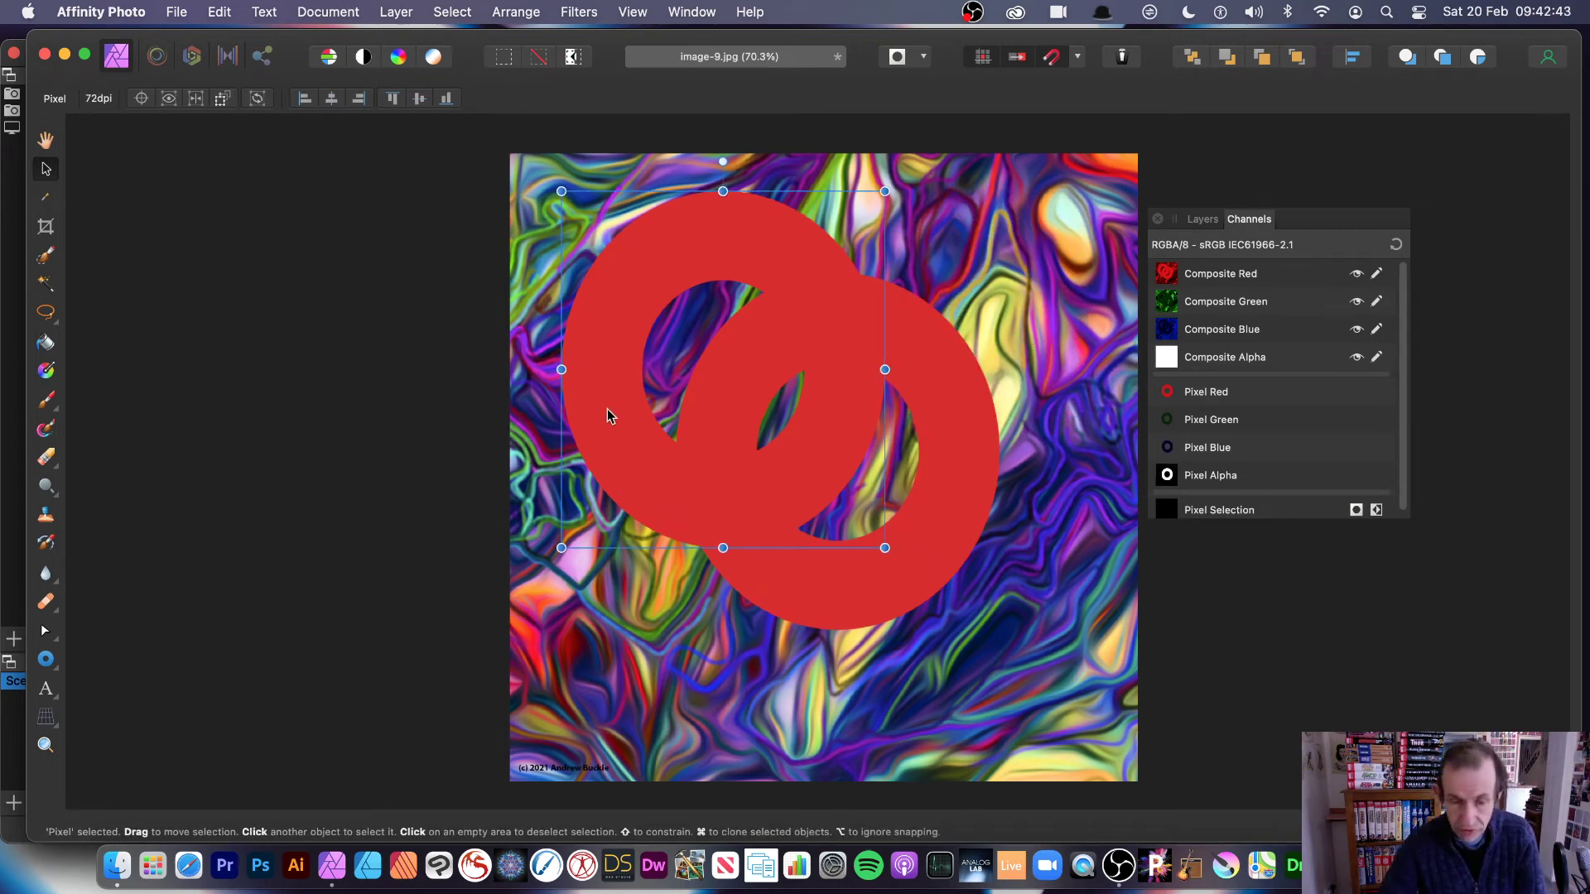
pyautogui.press('Delete')
# Draw a triangle left of the red ring and fill it orange.
pyautogui.click(47, 660)
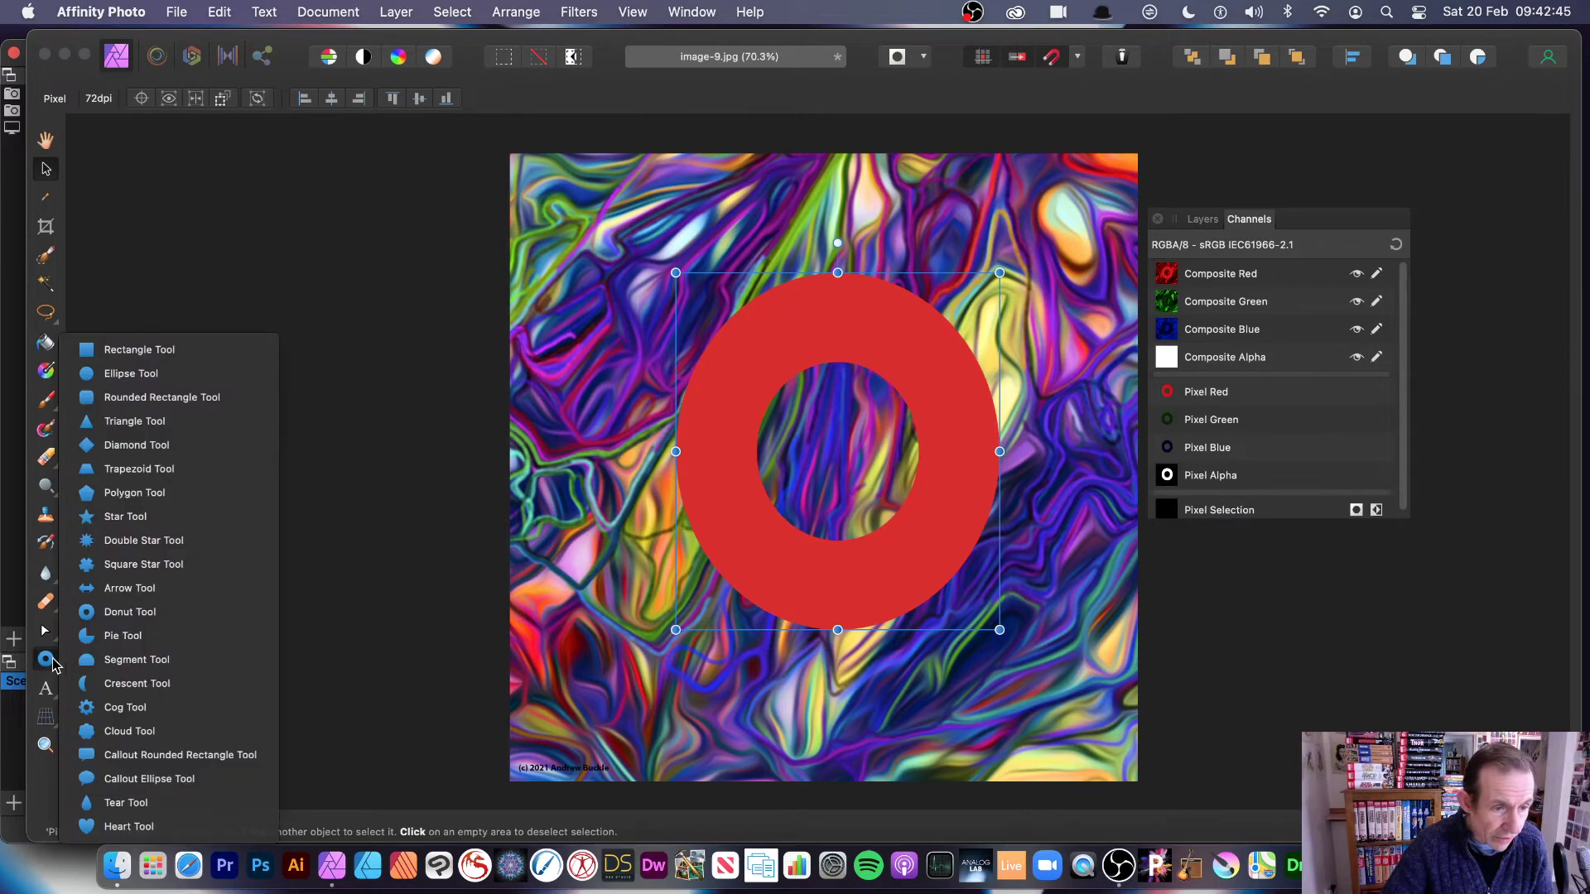
pyautogui.click(144, 423)
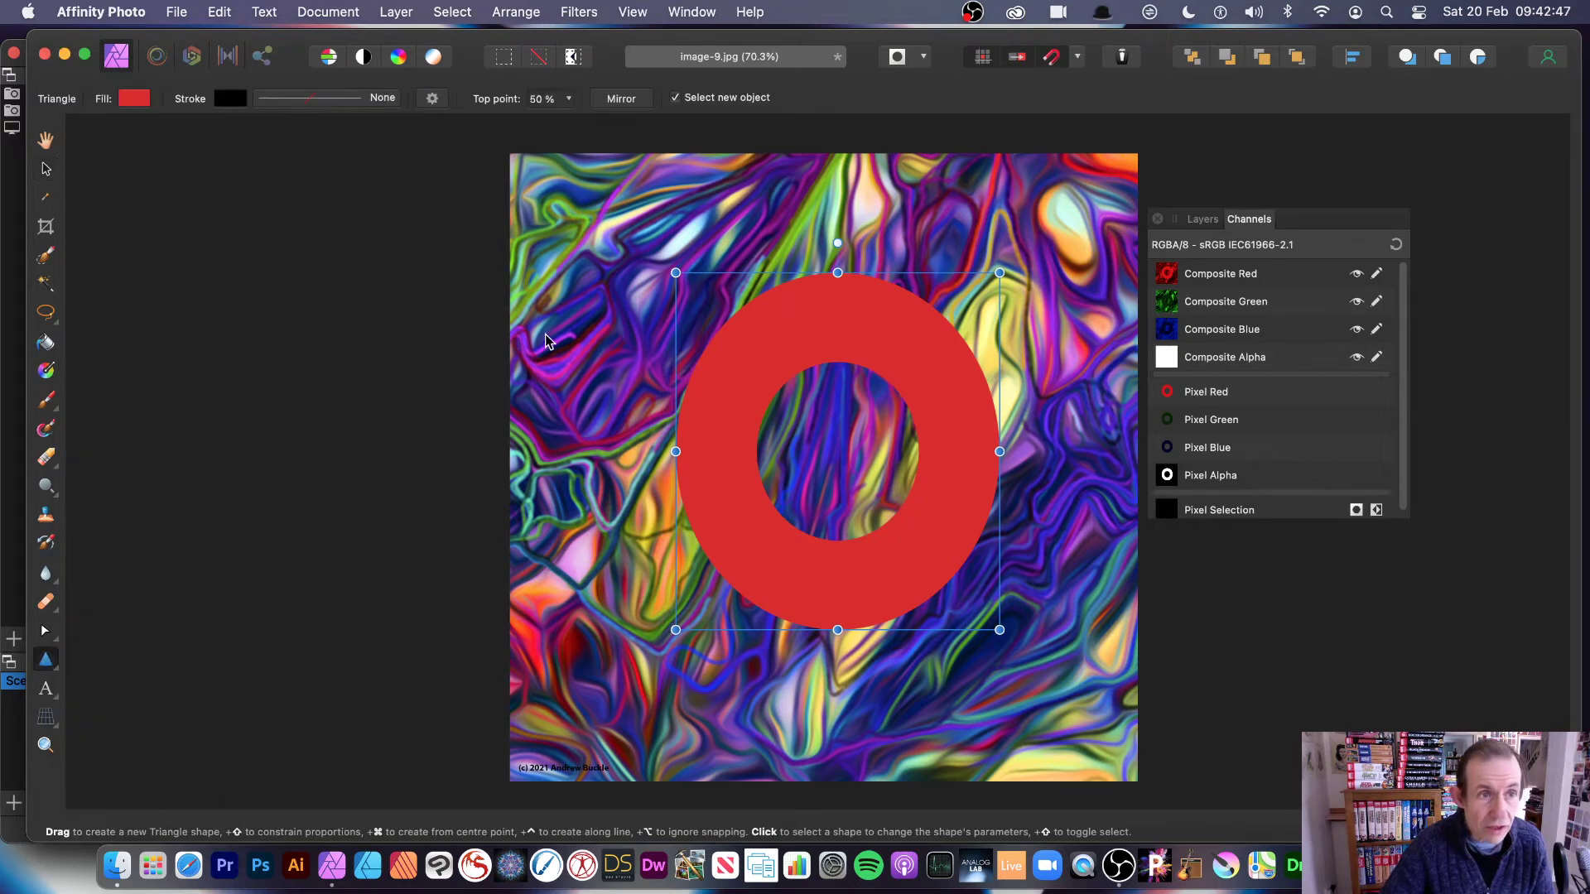
pyautogui.moveTo(553, 331); pyautogui.dragTo(692, 576)
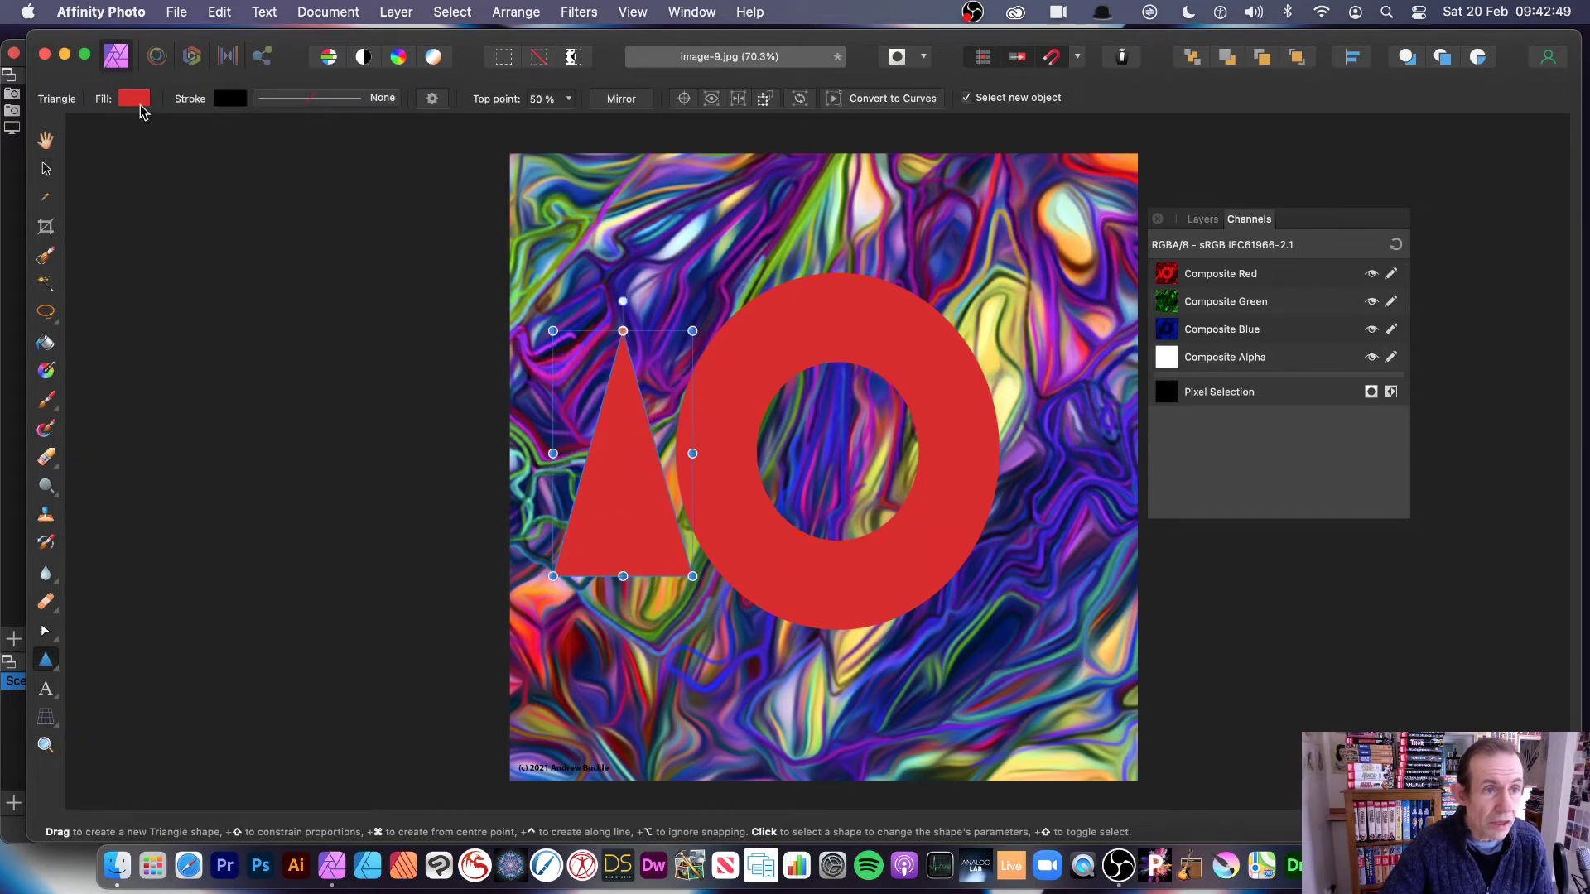
pyautogui.click(143, 104)
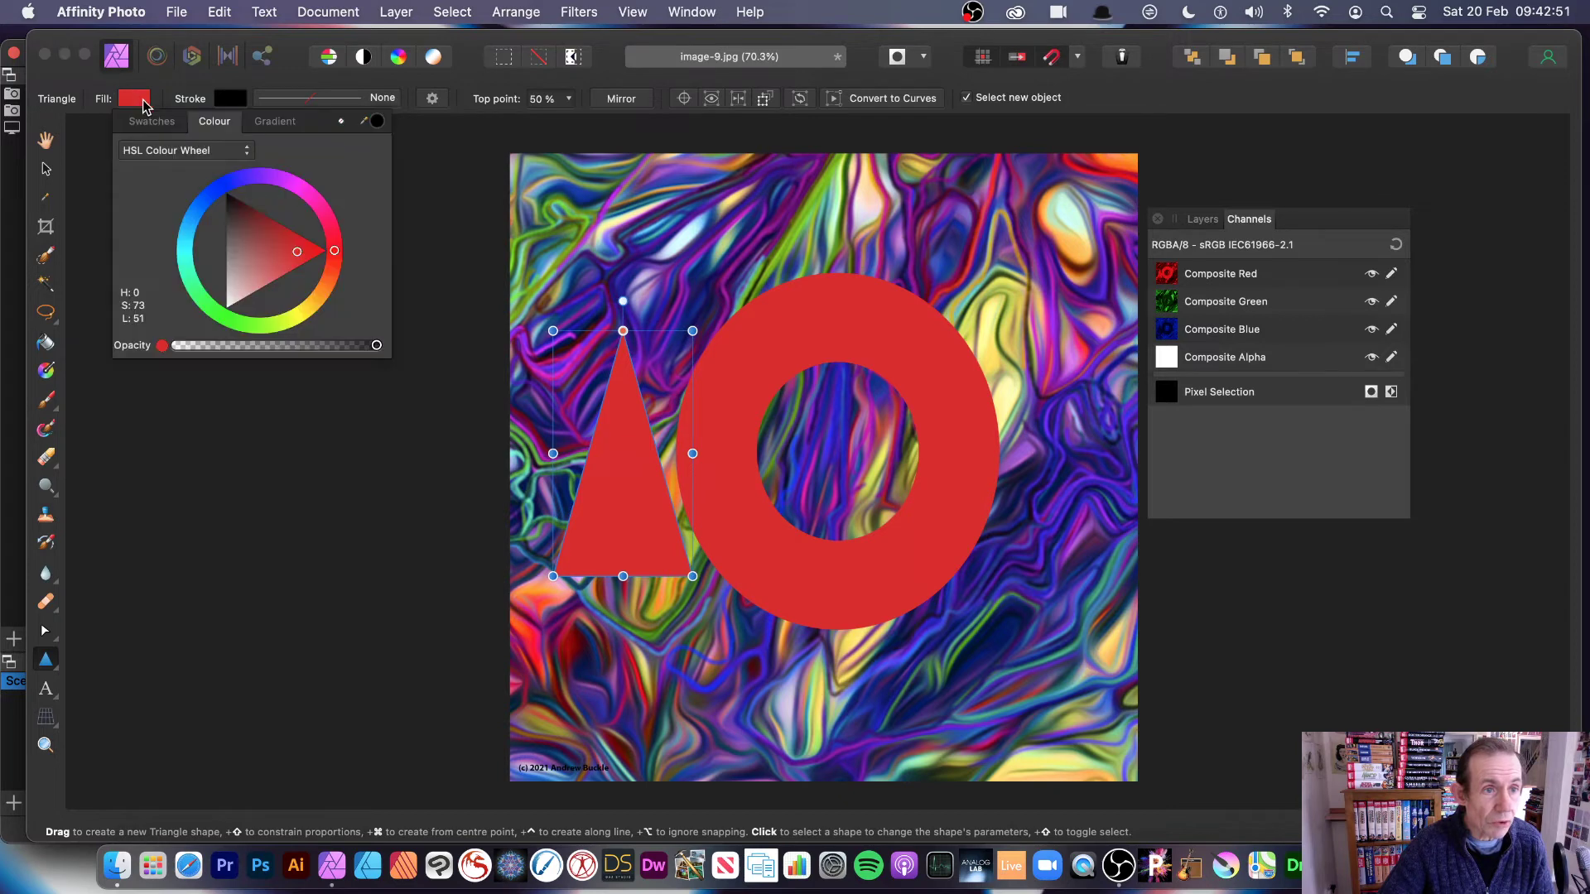
pyautogui.click(235, 182)
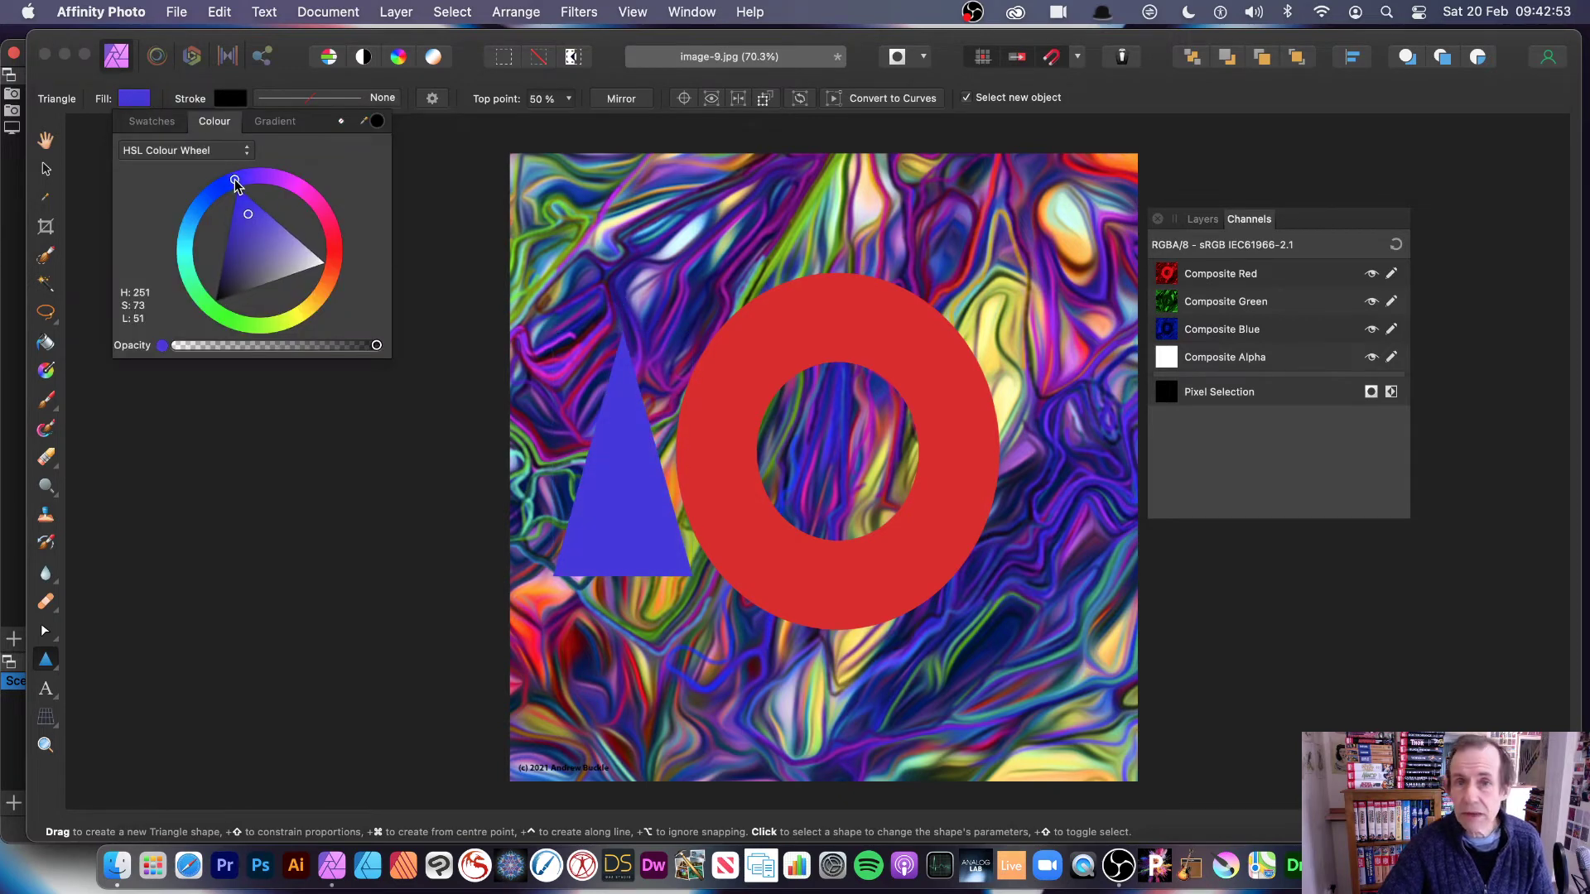
pyautogui.click(320, 300)
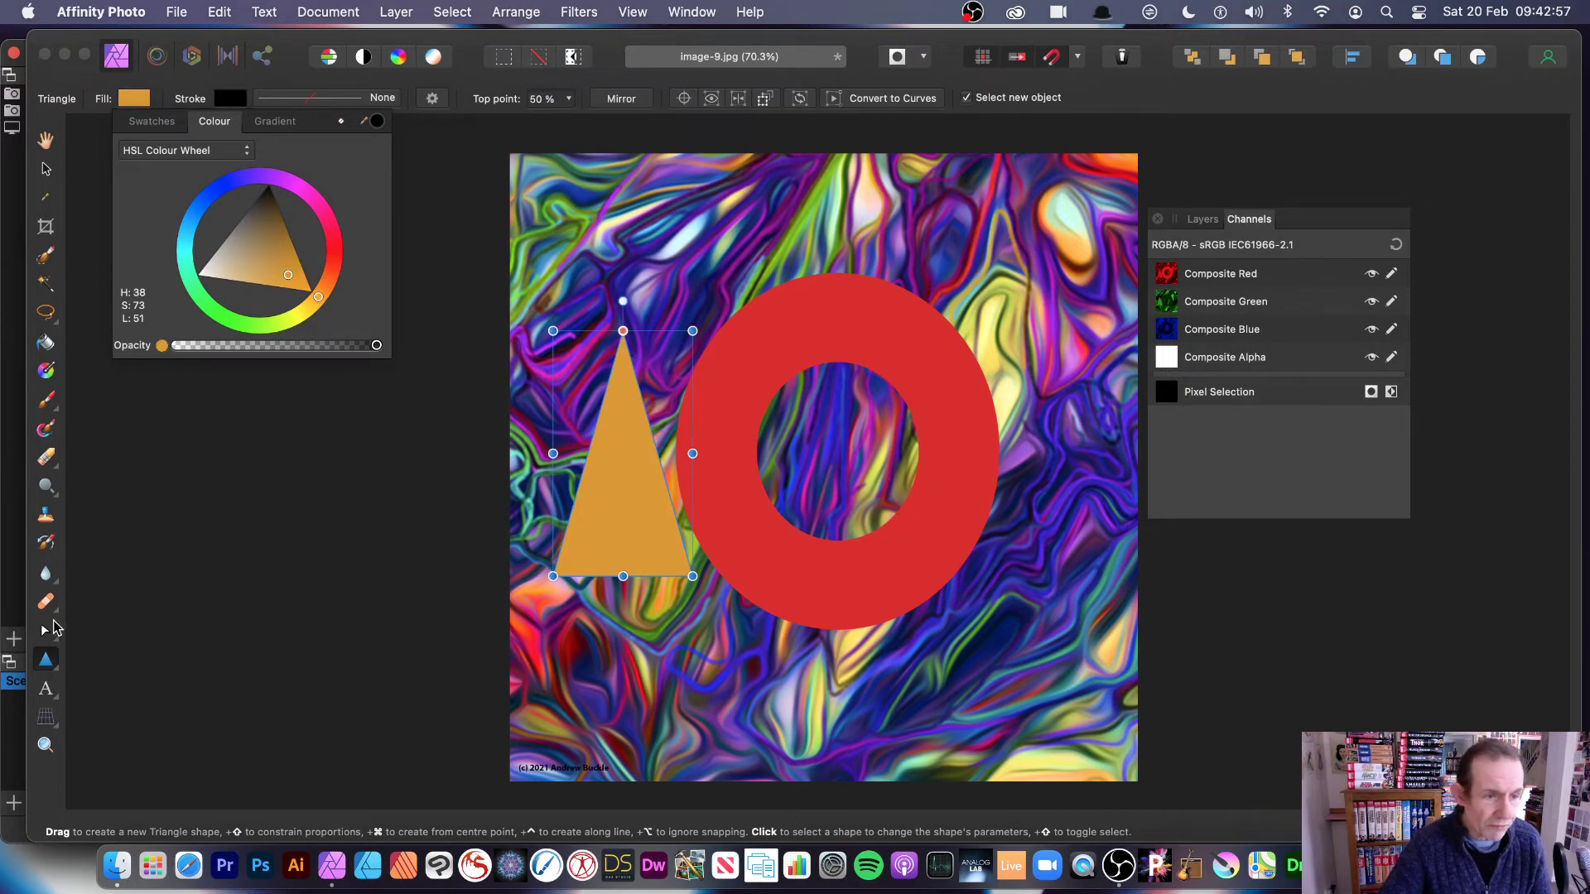
# Draw a blue trapezoid at the upper right, then select all three shapes.
pyautogui.click(53, 662)
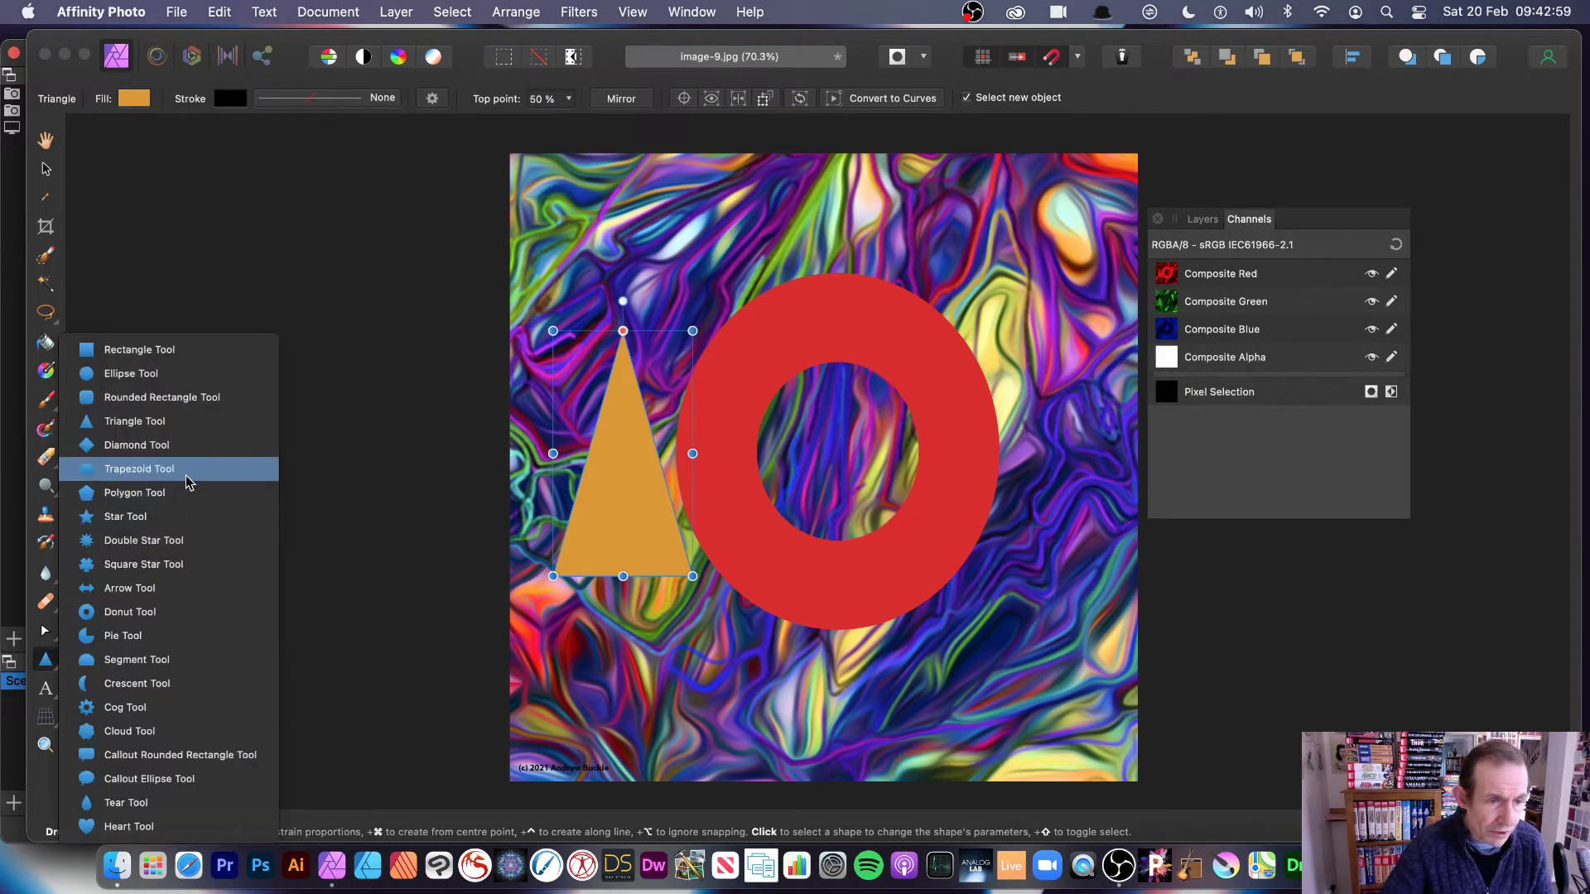
pyautogui.click(181, 467)
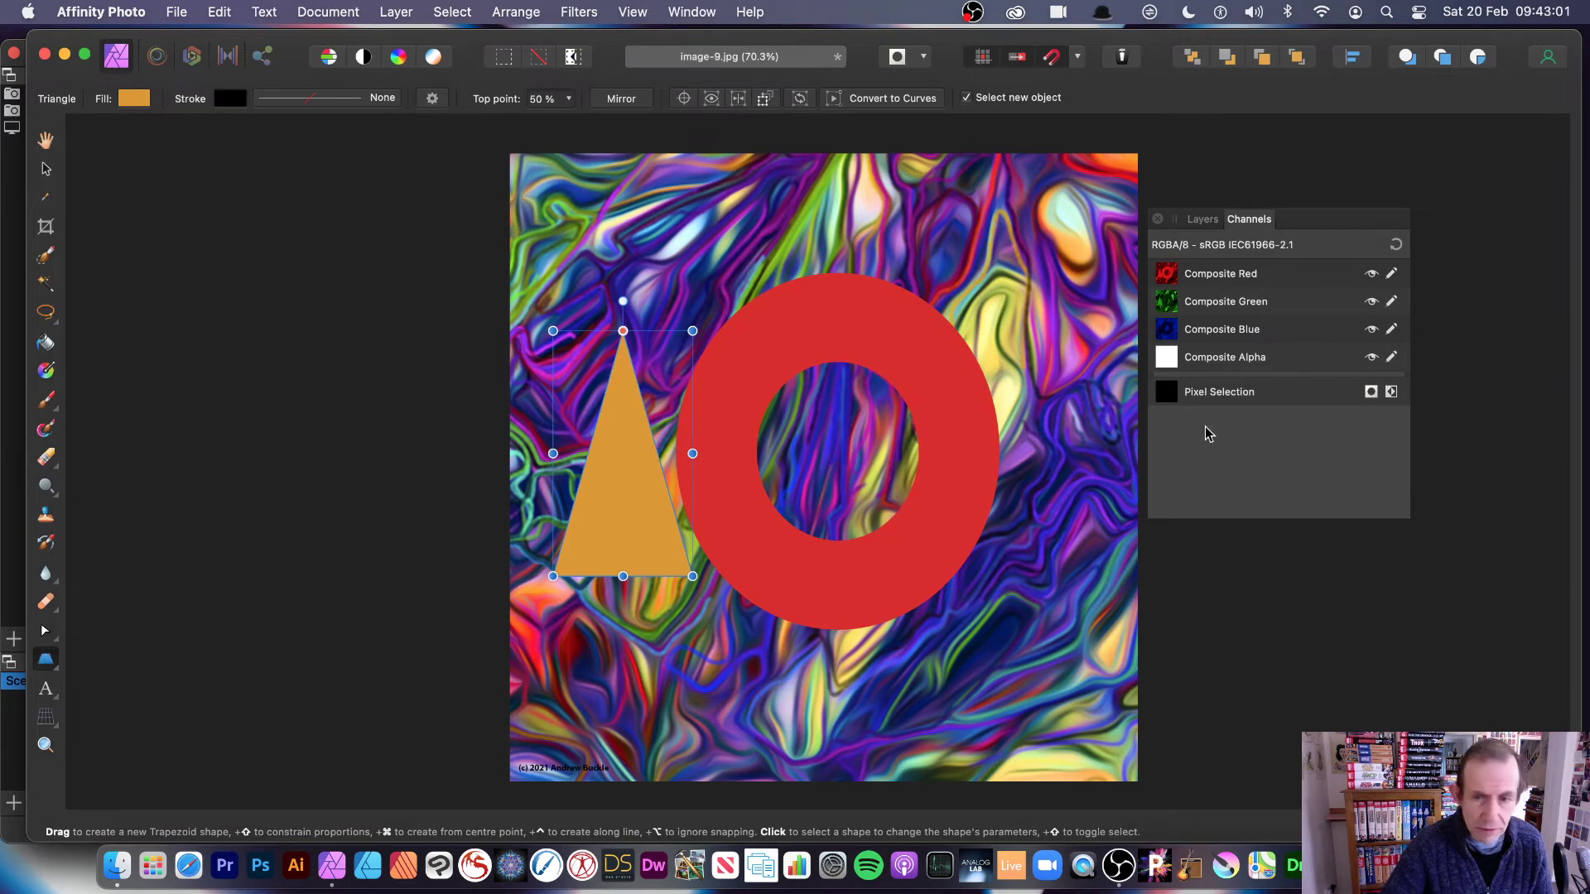
pyautogui.moveTo(940, 232); pyautogui.dragTo(1095, 387)
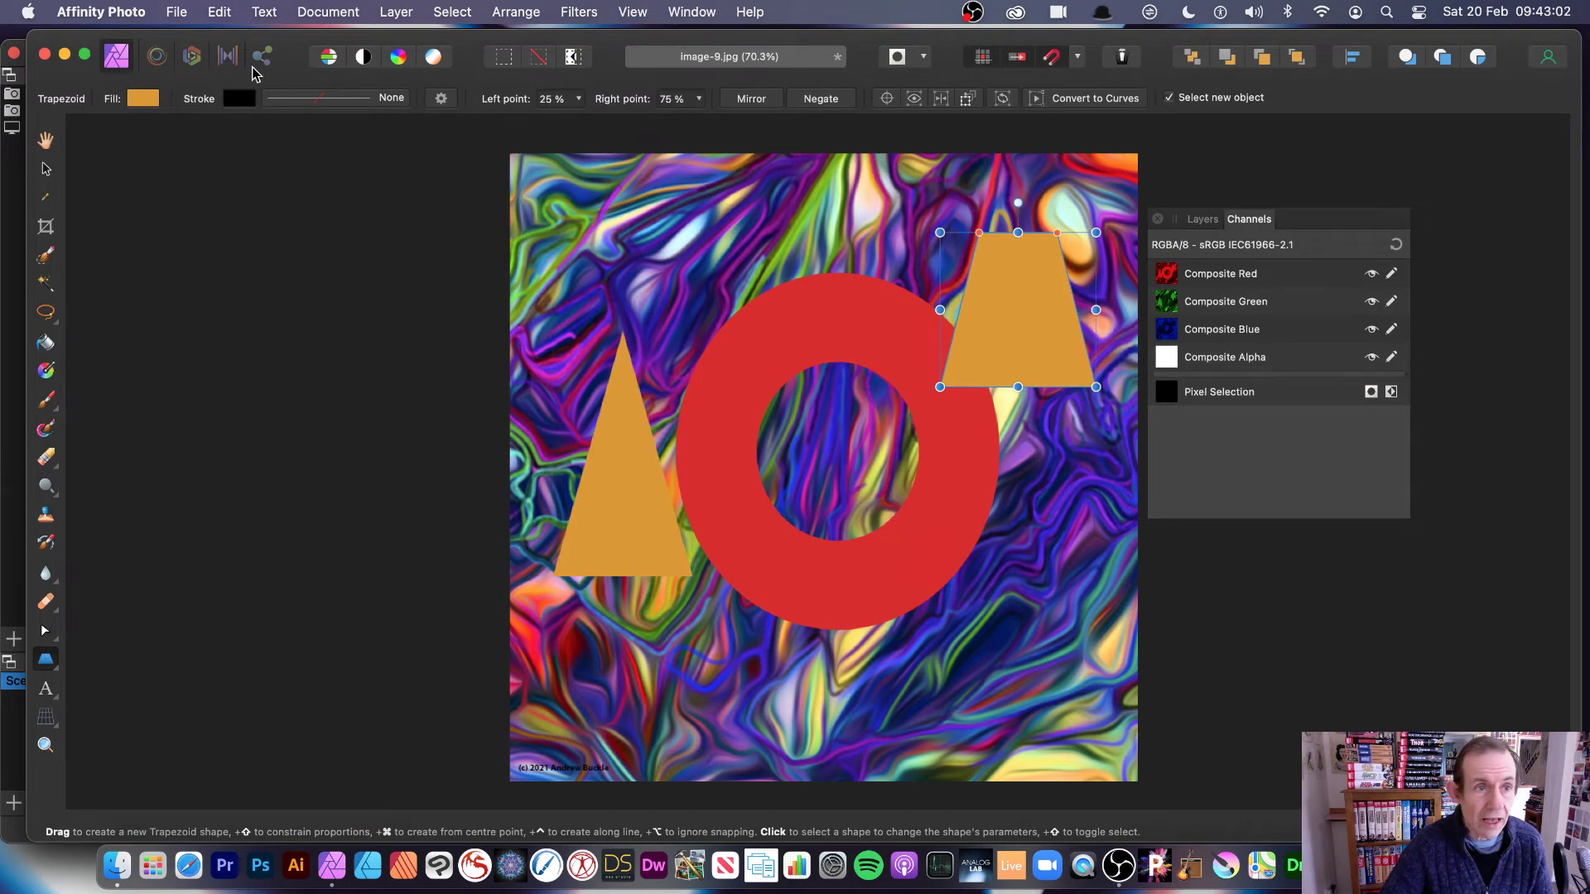
pyautogui.click(142, 99)
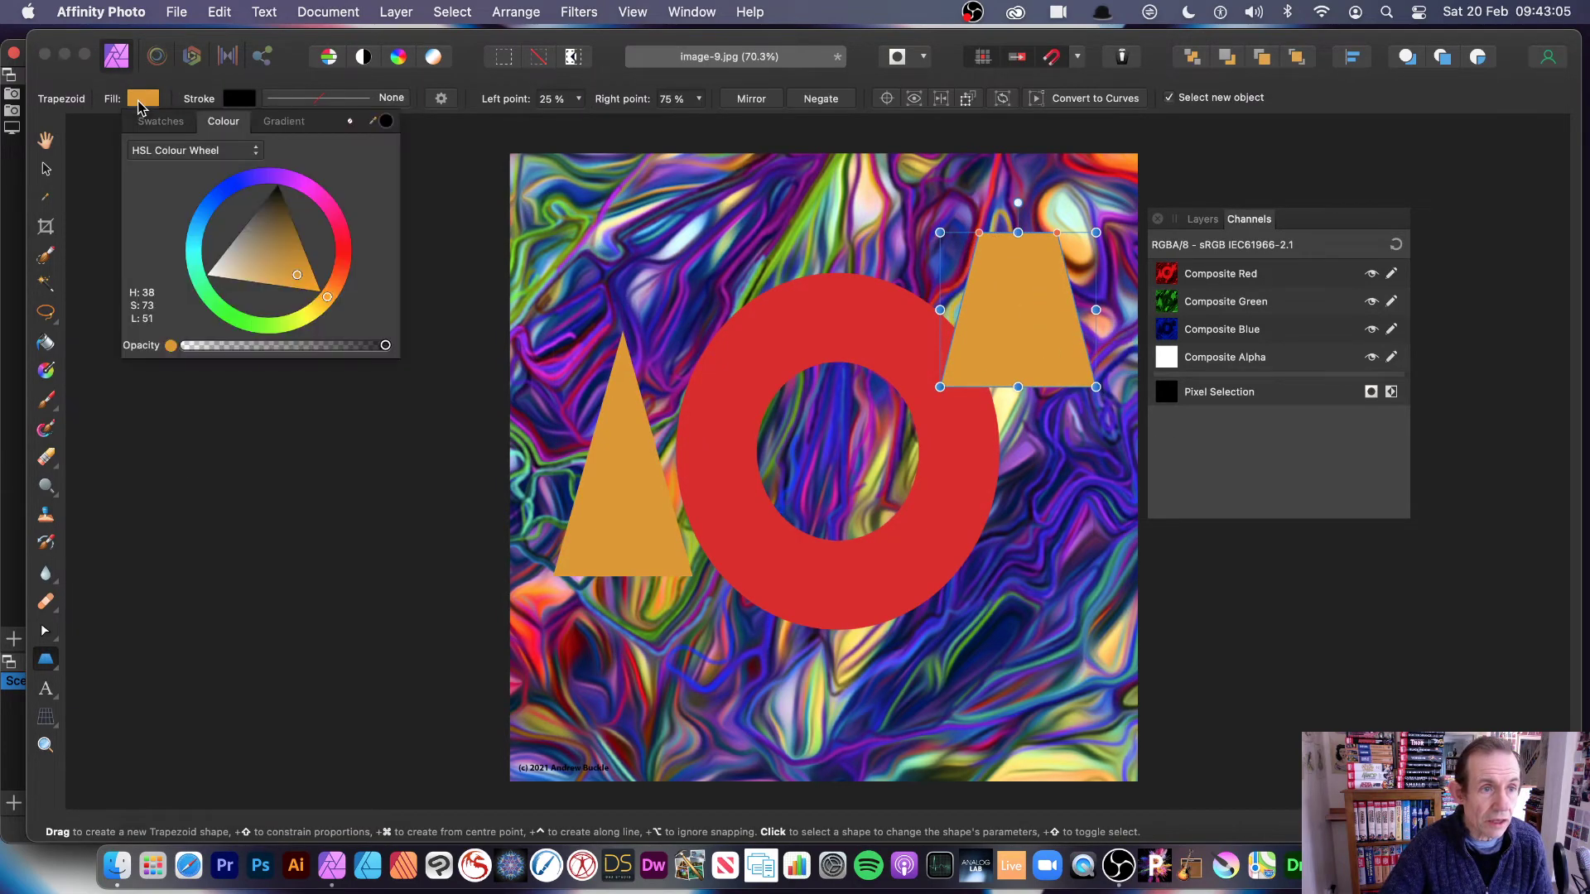
pyautogui.click(232, 187)
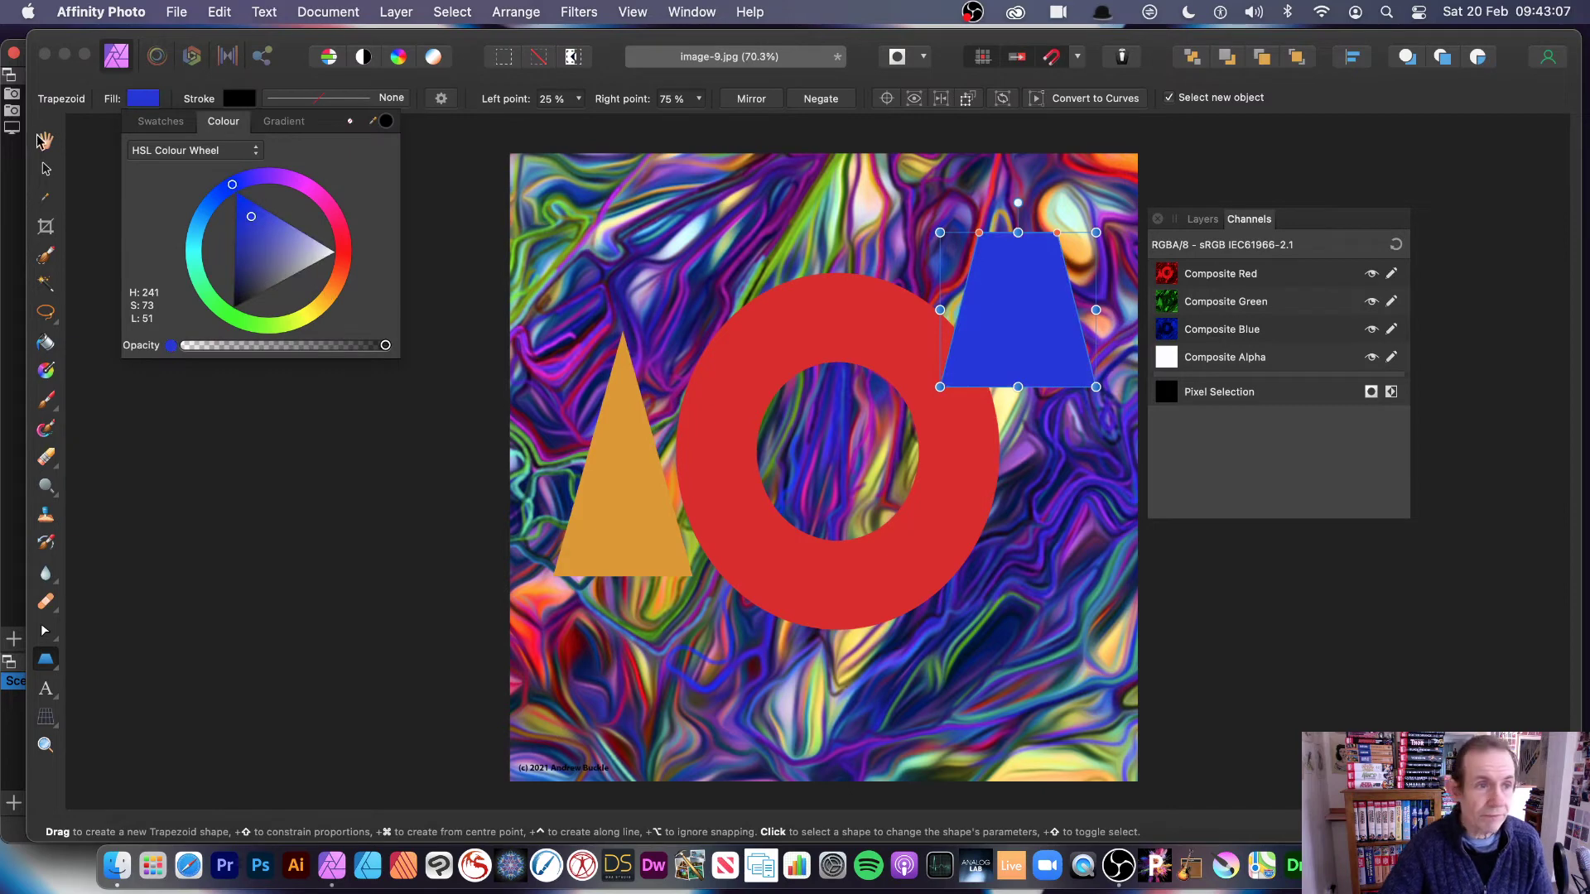
pyautogui.click(46, 170)
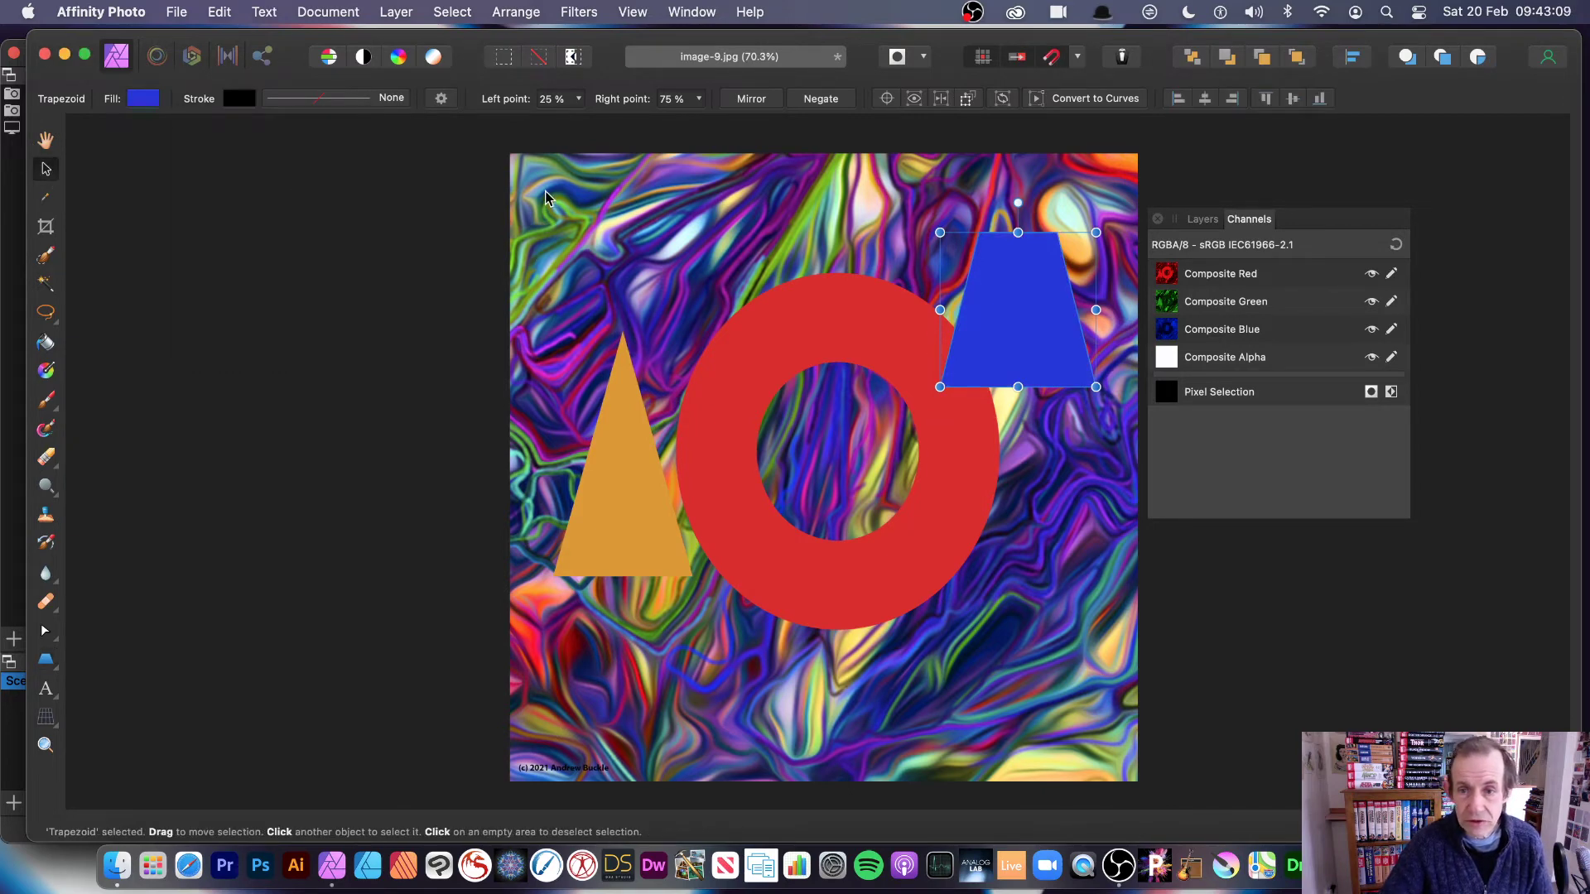
pyautogui.moveTo(546, 199); pyautogui.dragTo(1163, 644)
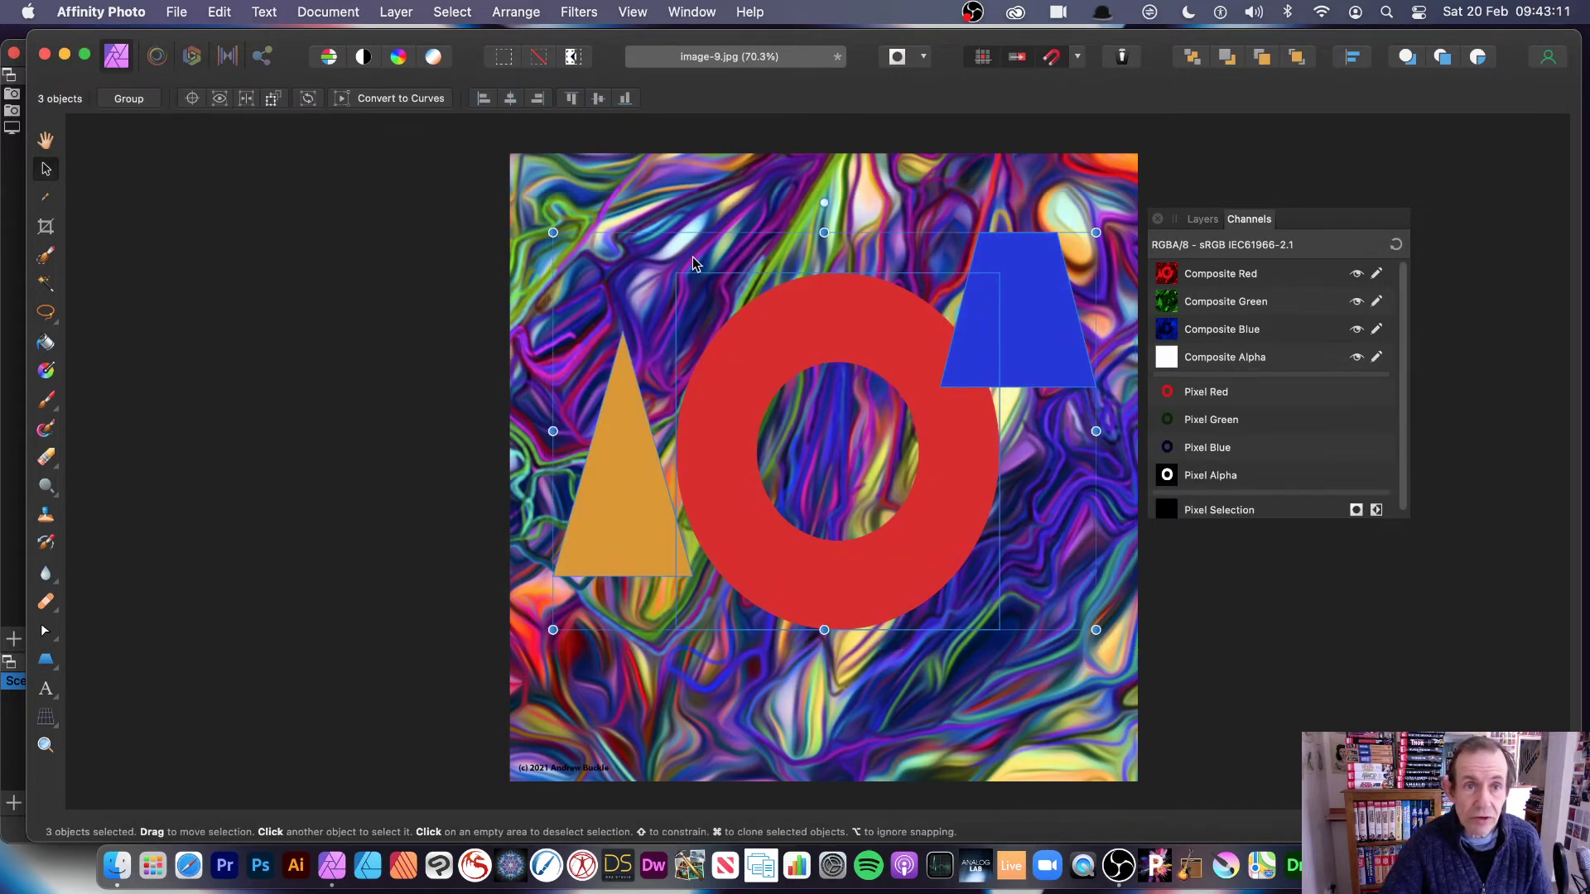
pyautogui.click(579, 12)
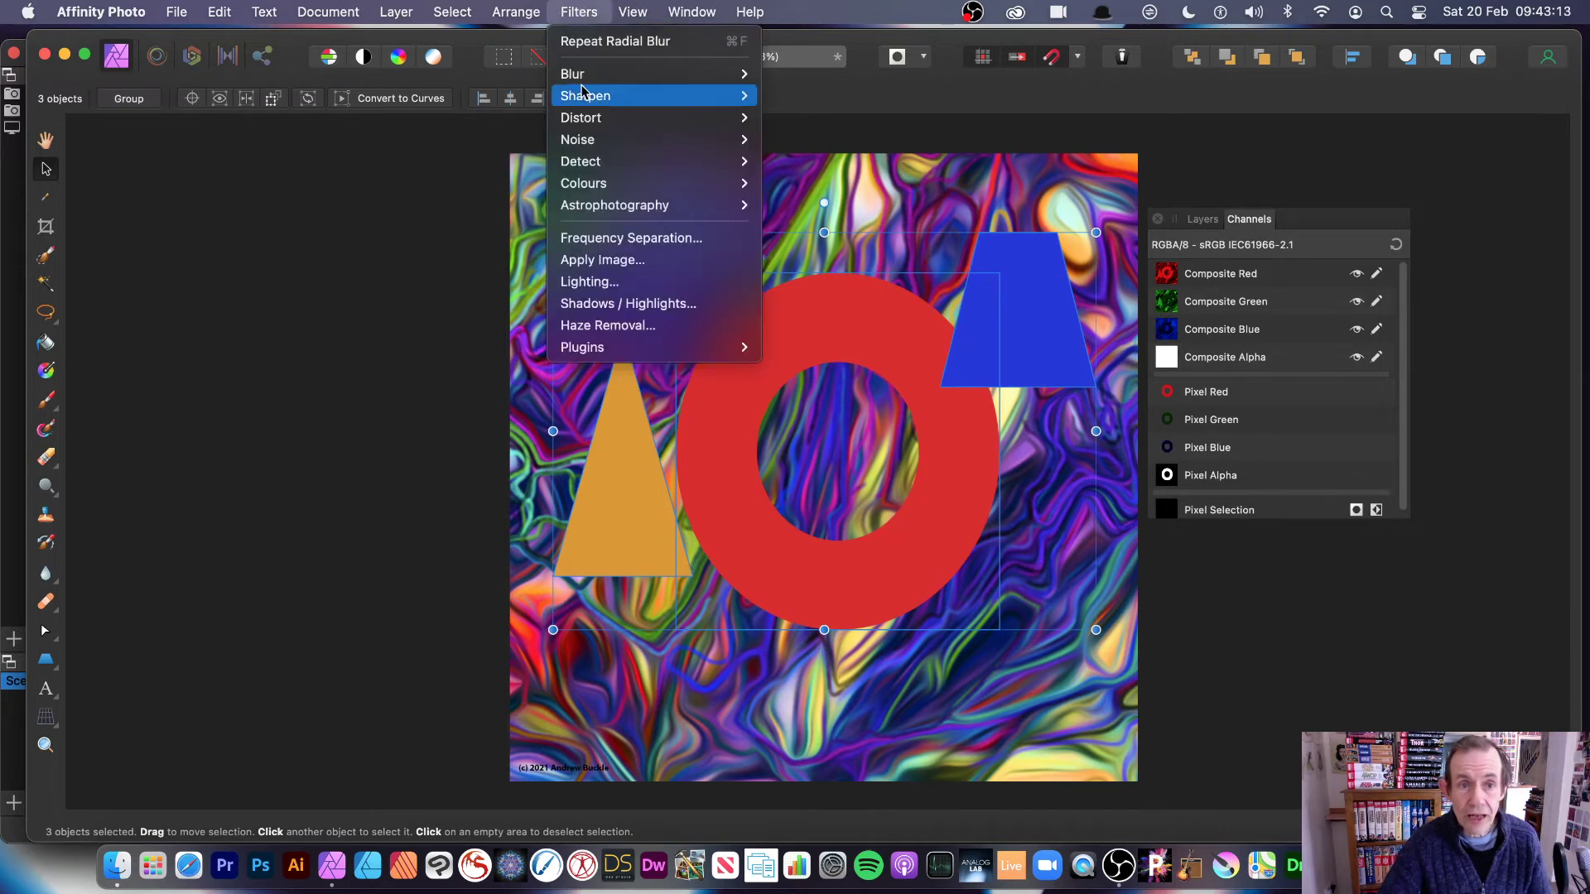
pyautogui.moveTo(580, 73)
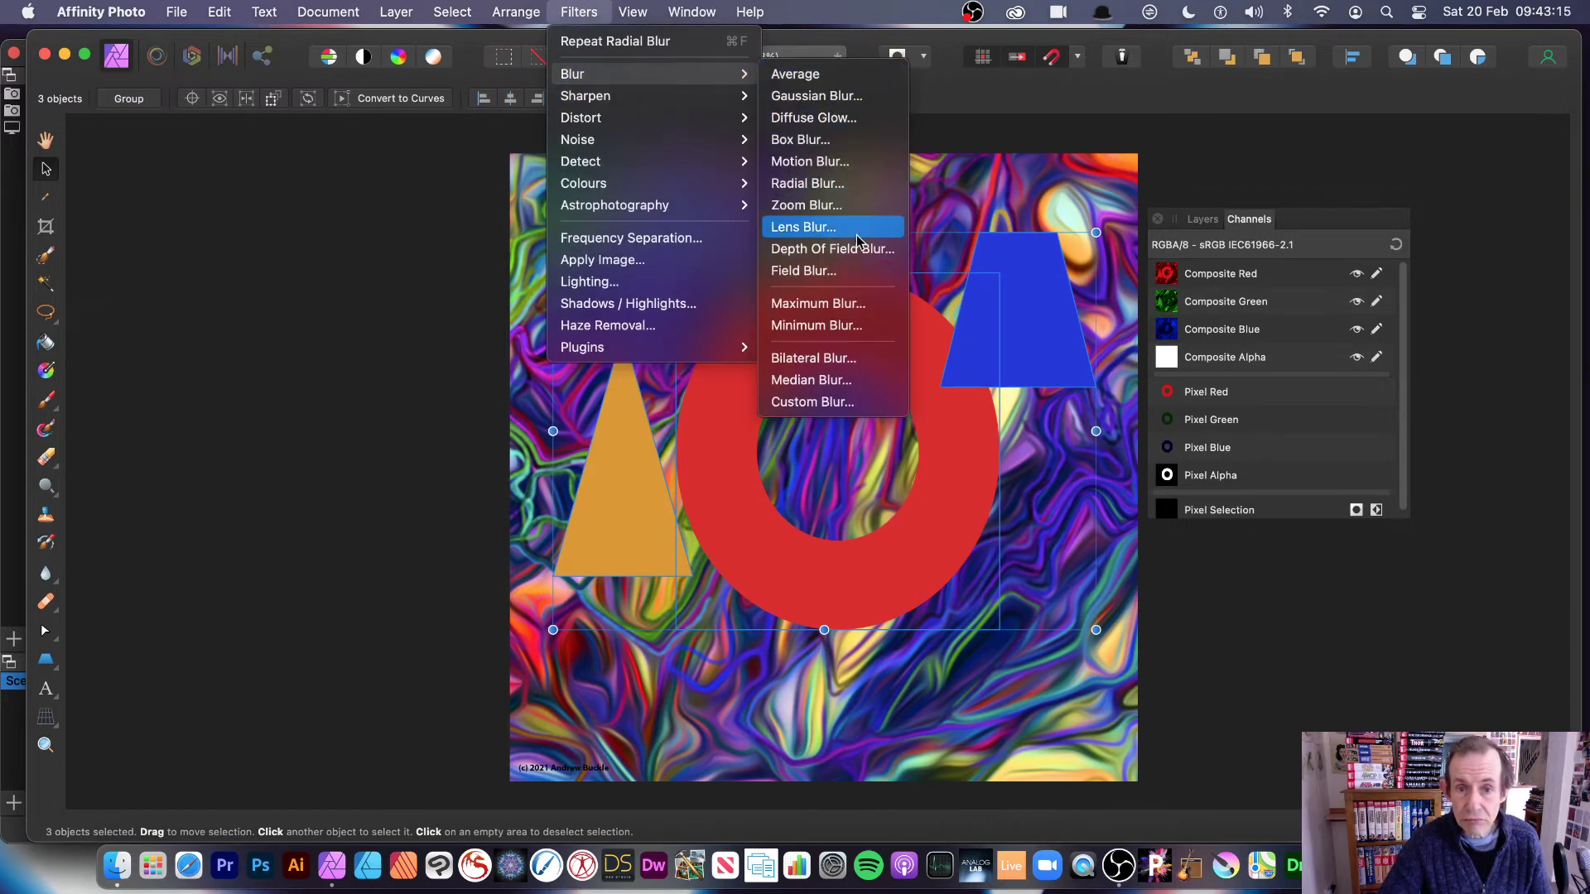
pyautogui.click(834, 184)
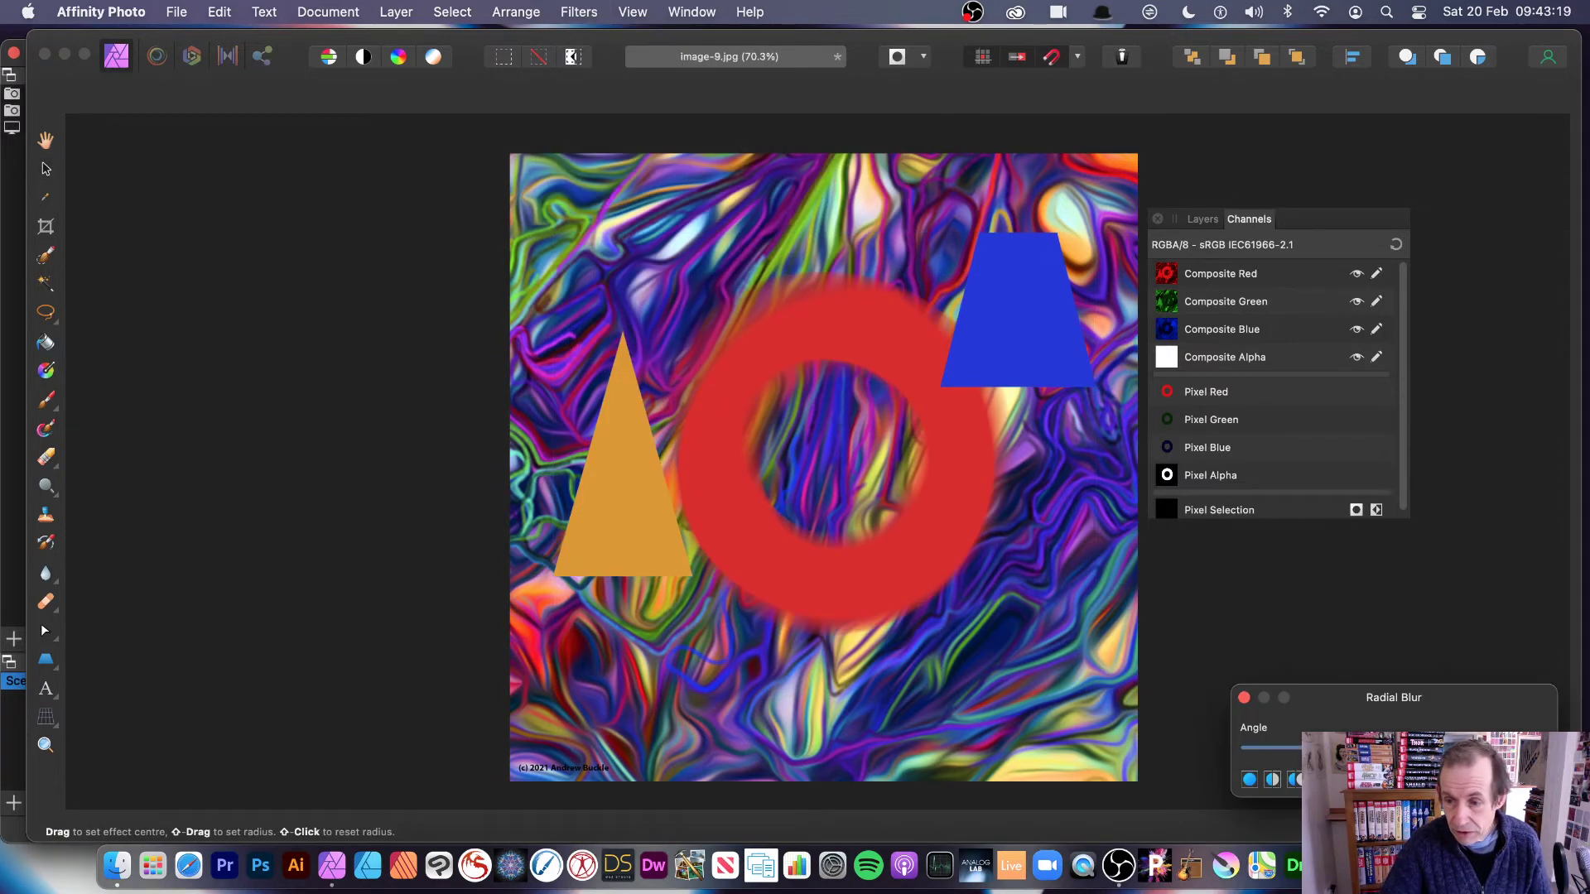
pyautogui.moveTo(767, 369)
pyautogui.mouseDown()
pyautogui.moveTo(478, 273)
pyautogui.moveTo(1007, 511)
pyautogui.mouseUp()
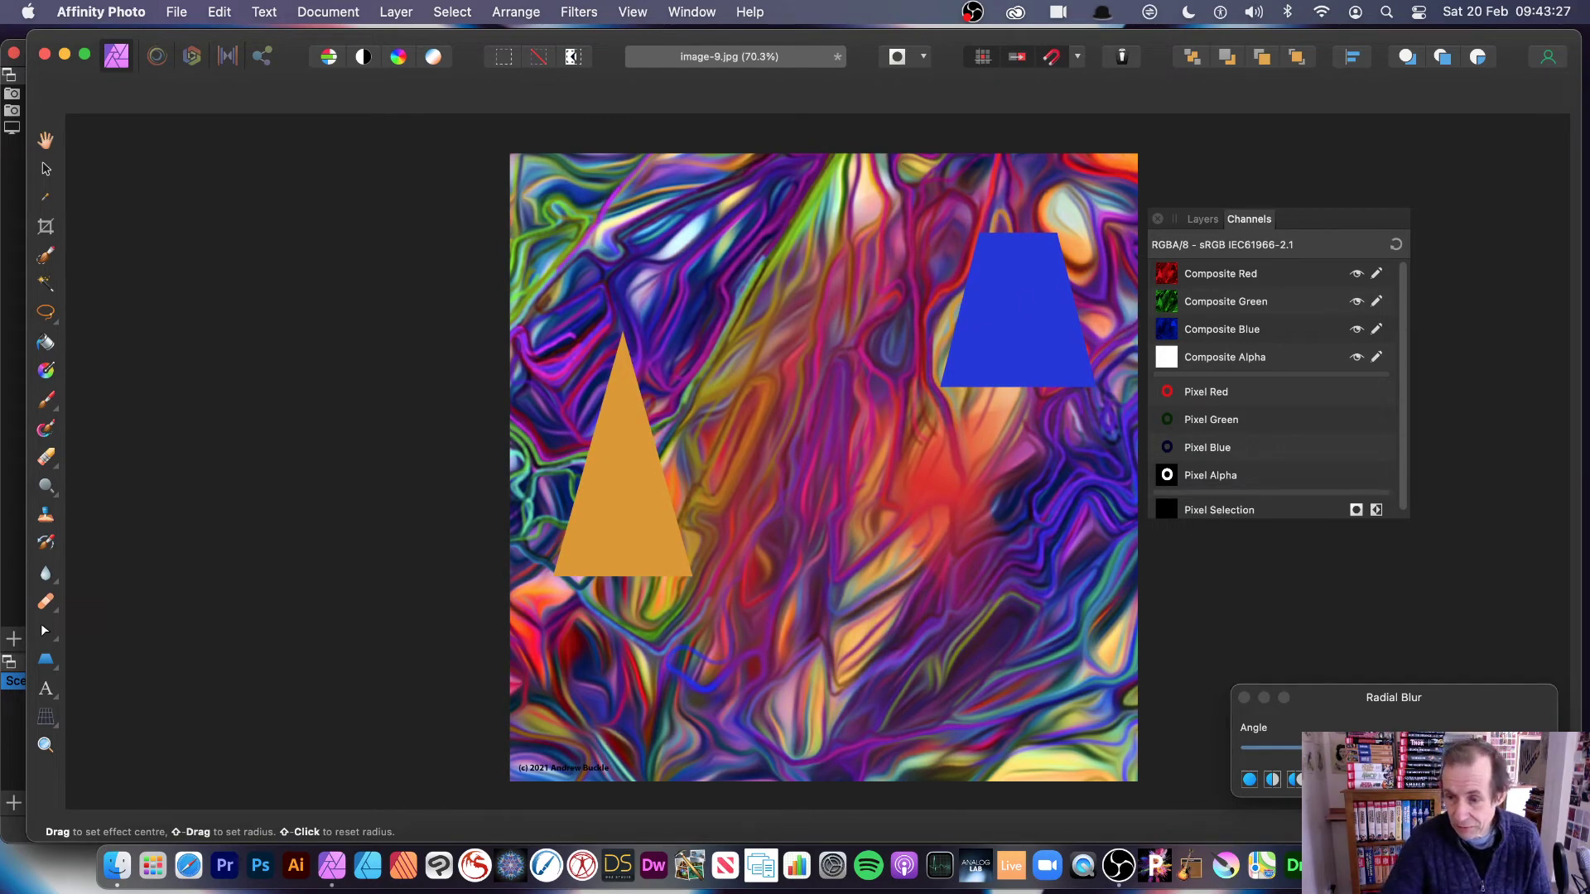
pyautogui.press('Escape')
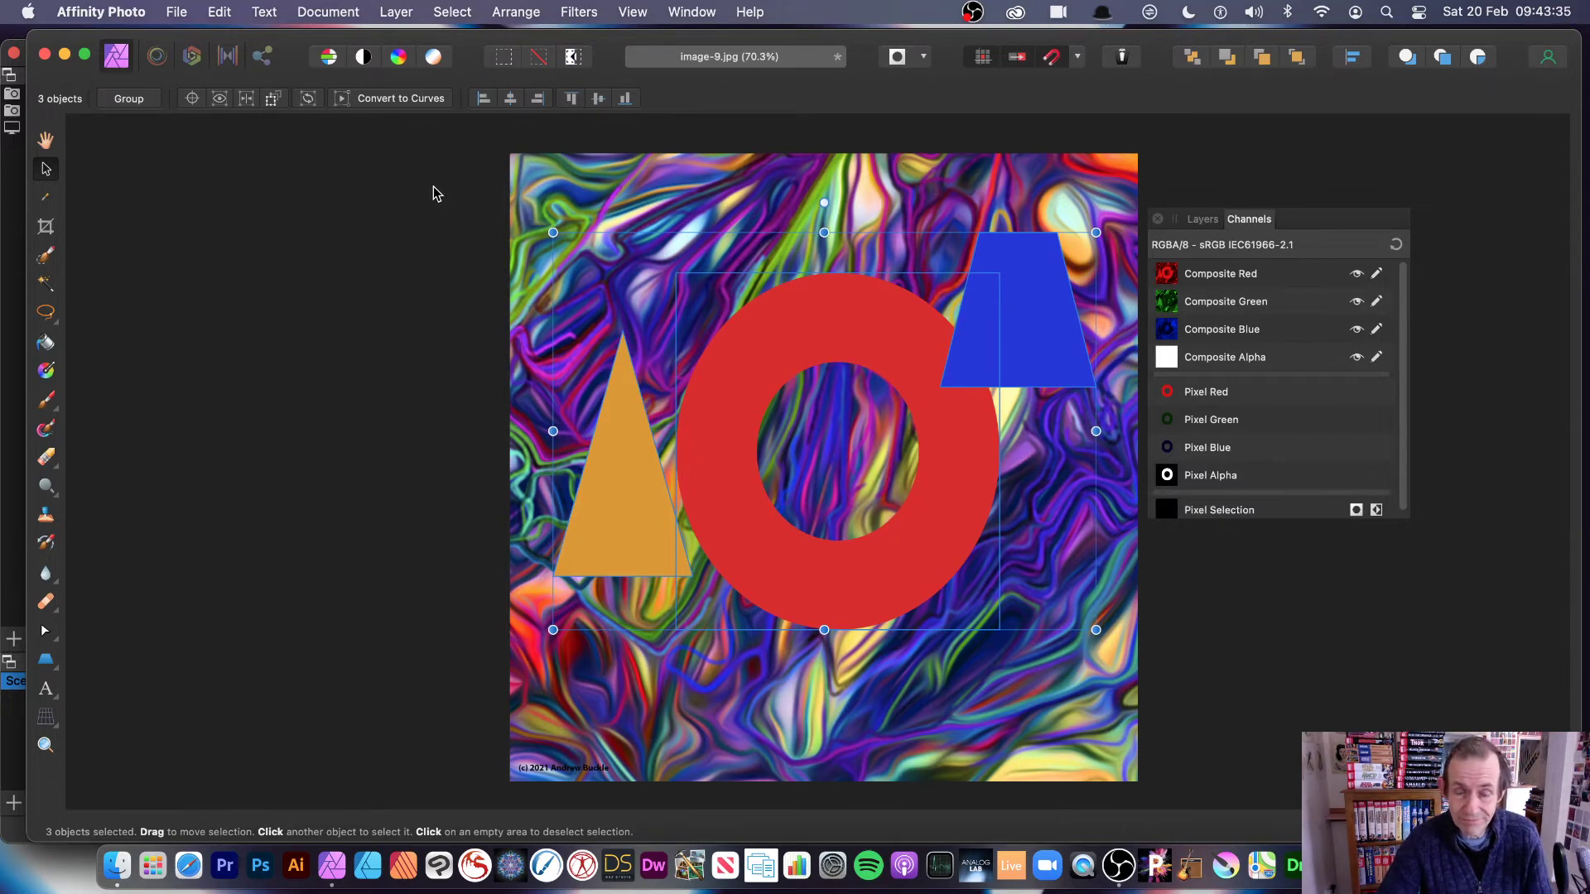
# Merge the triangle, ring and trapezoid, then apply a 42° radial blur centred on them.
pyautogui.click(392, 15)
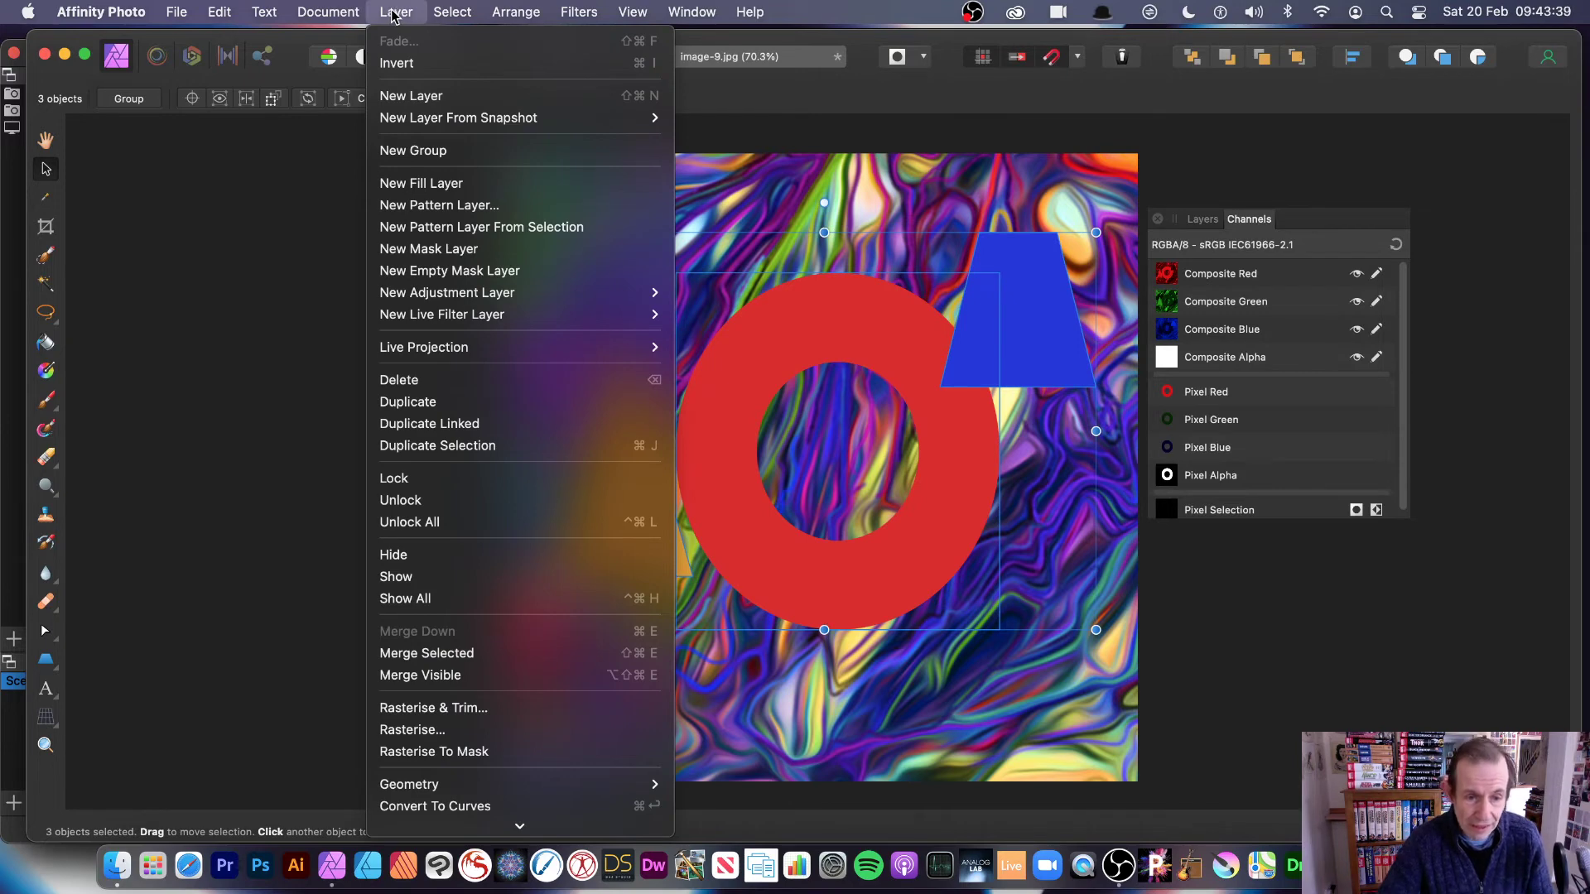
pyautogui.click(463, 655)
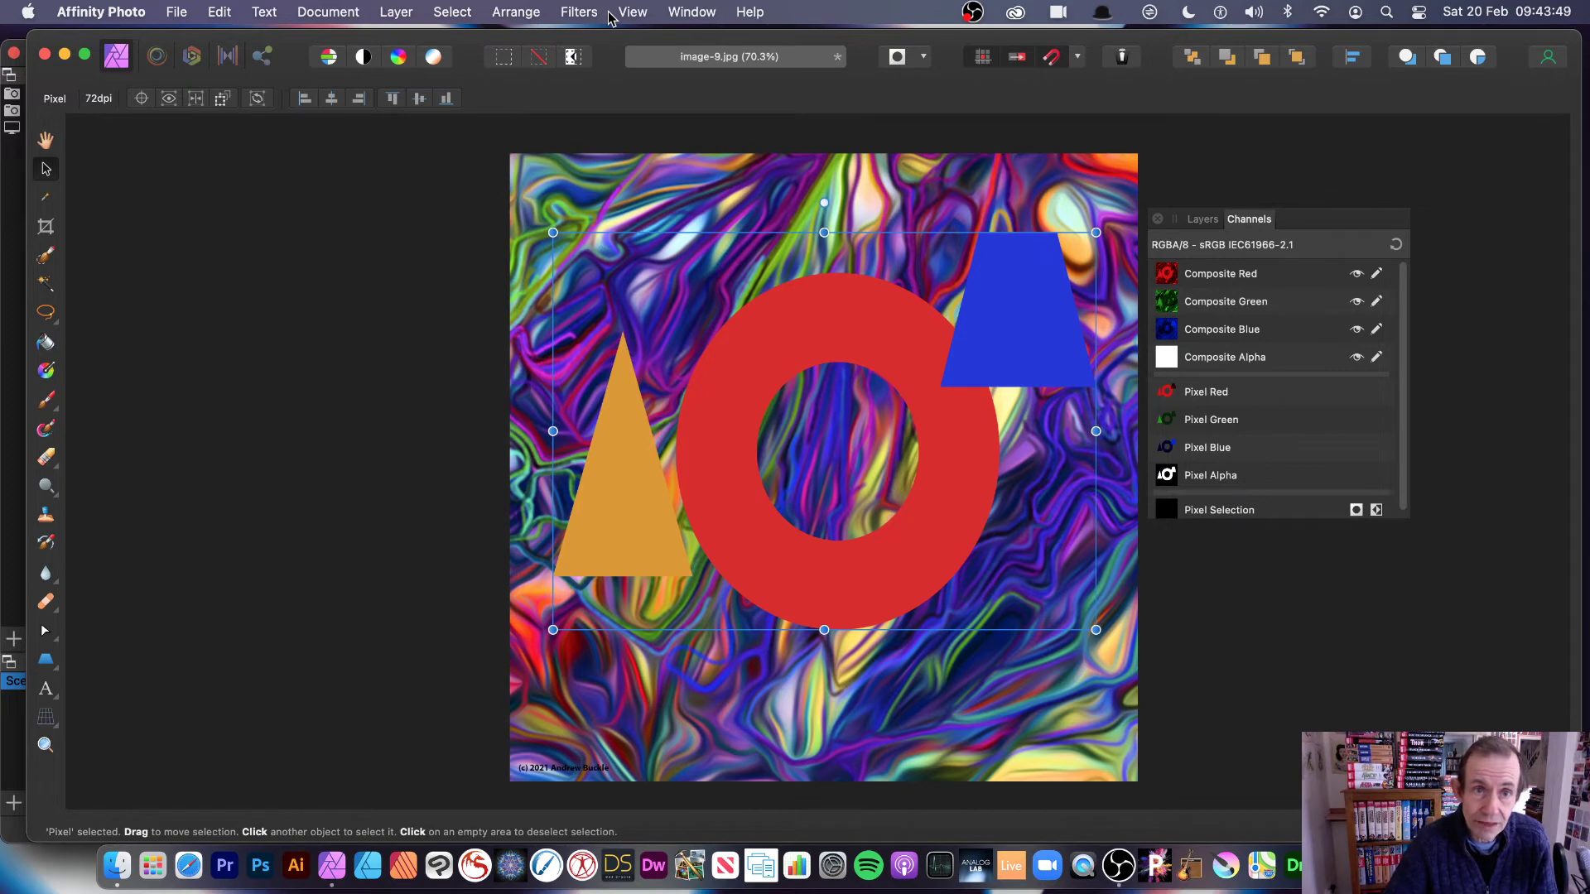
pyautogui.click(579, 11)
pyautogui.moveTo(596, 76)
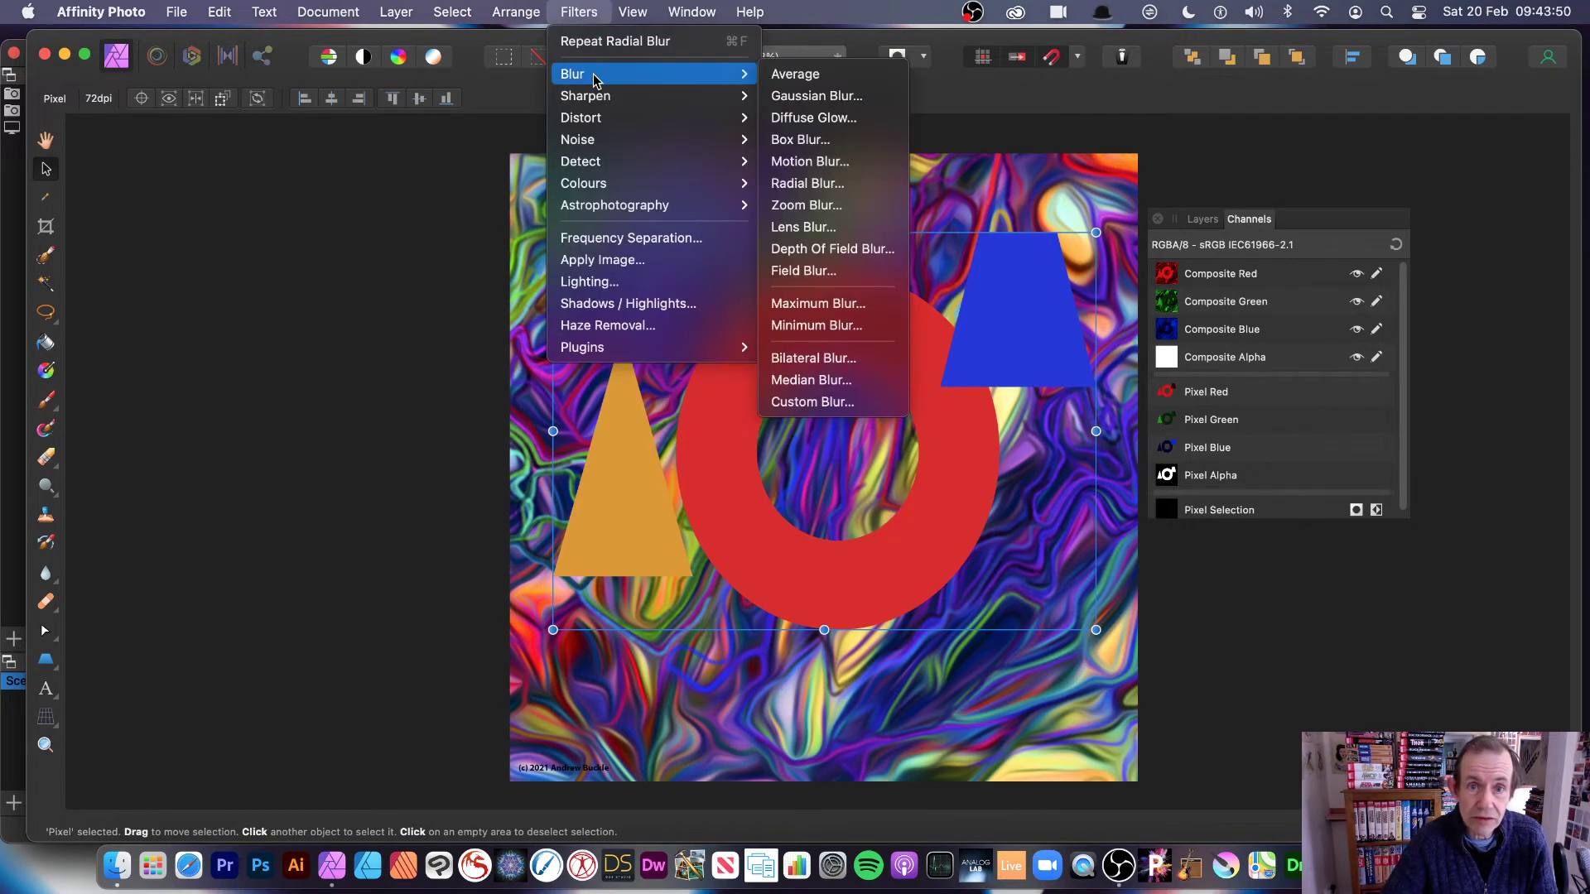
pyautogui.click(808, 180)
pyautogui.moveTo(746, 455); pyautogui.dragTo(683, 397)
pyautogui.click(1438, 732)
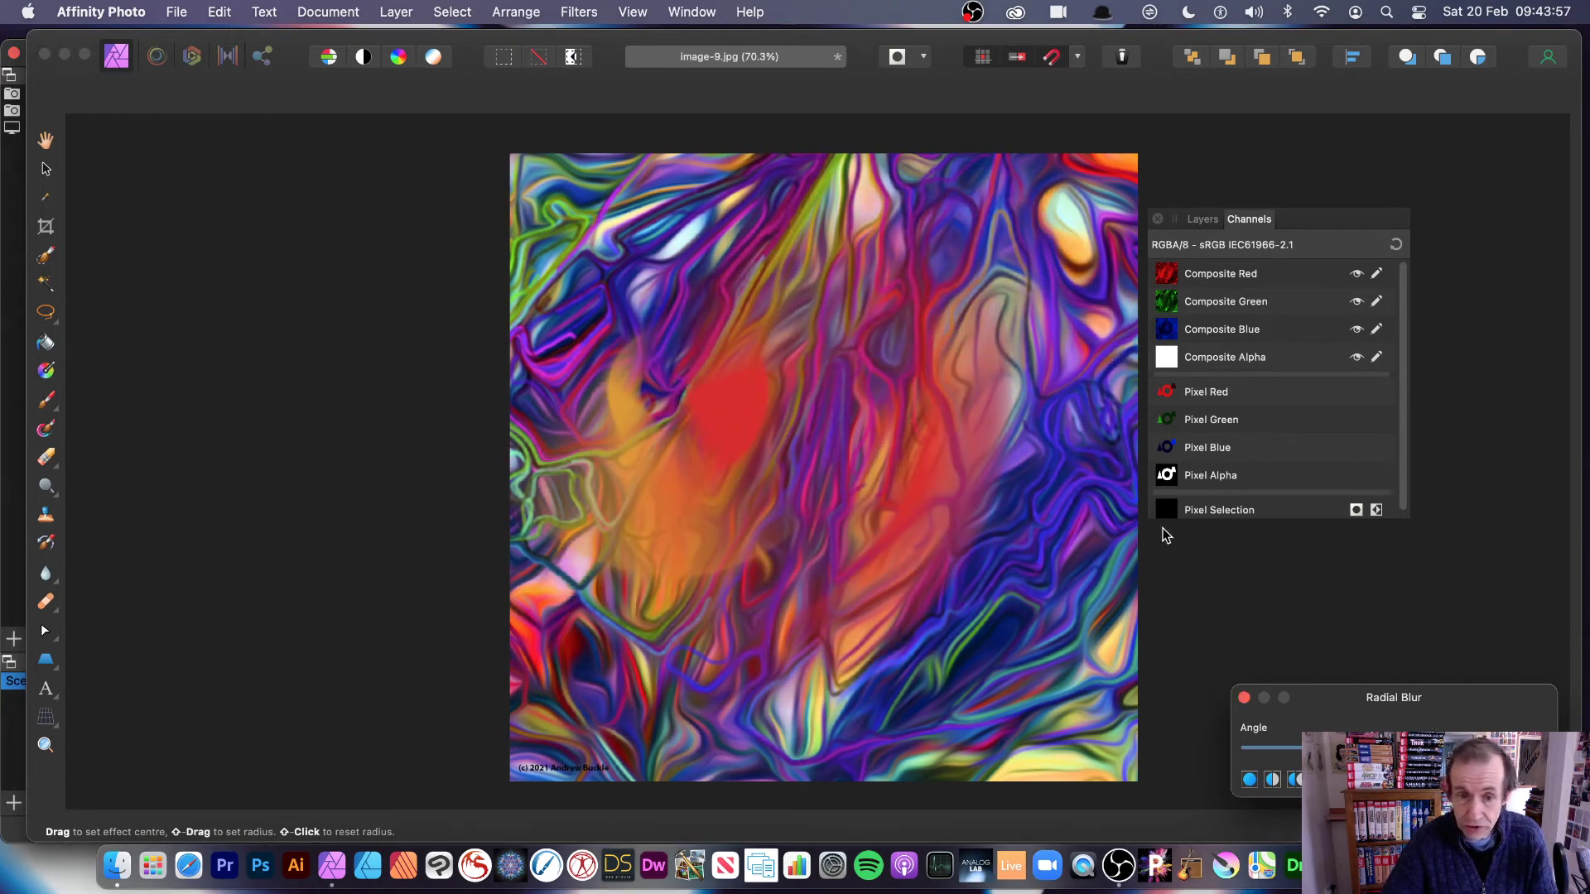
pyautogui.moveTo(1385, 696); pyautogui.dragTo(1099, 544)
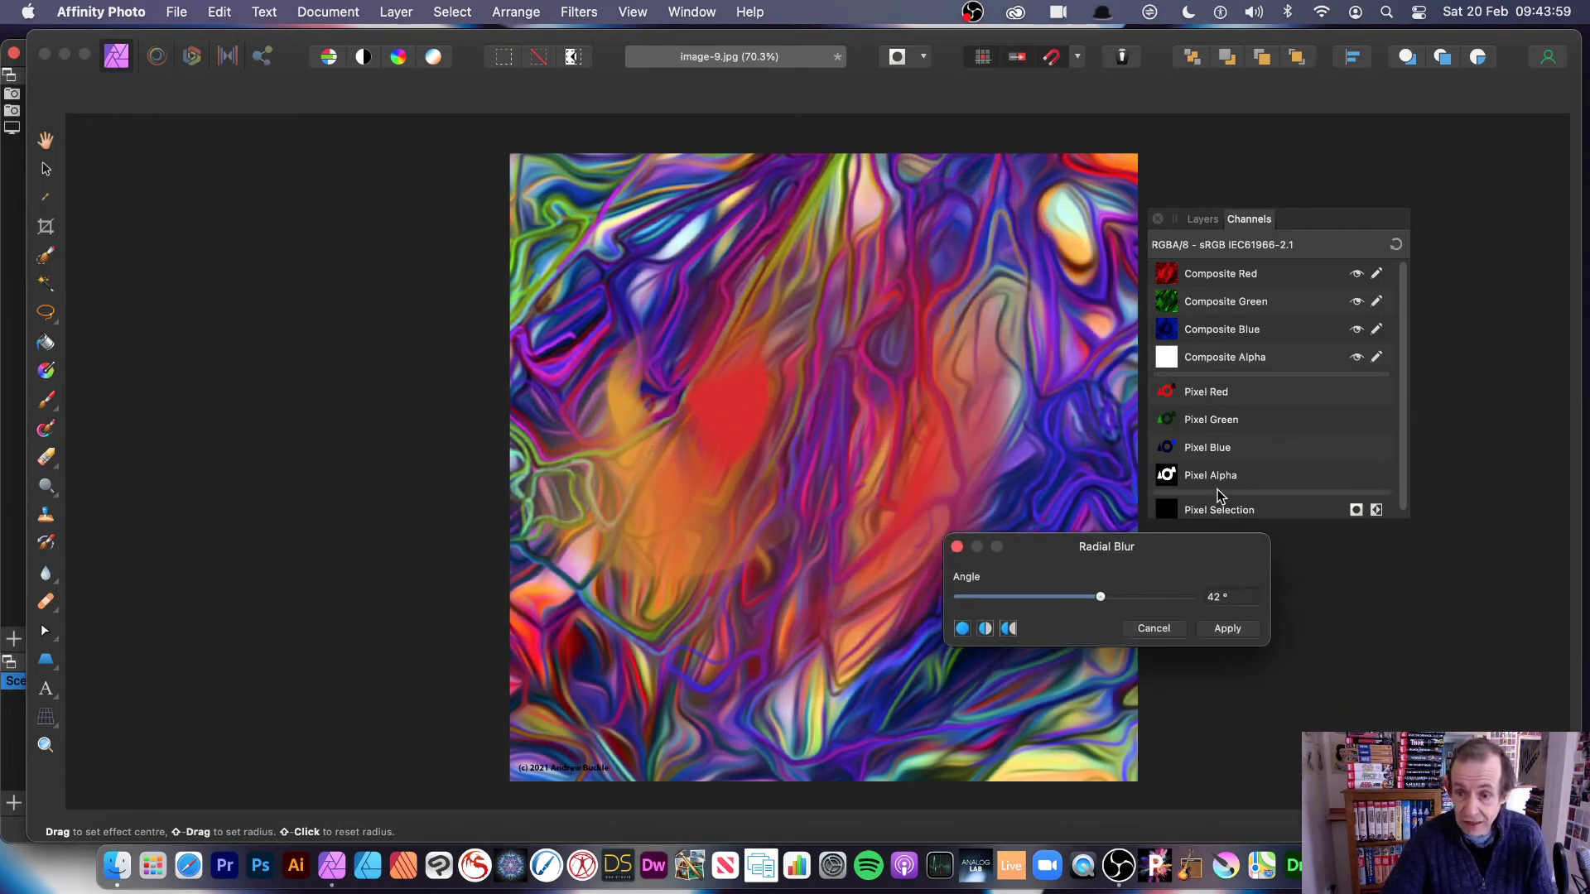
pyautogui.click(1227, 630)
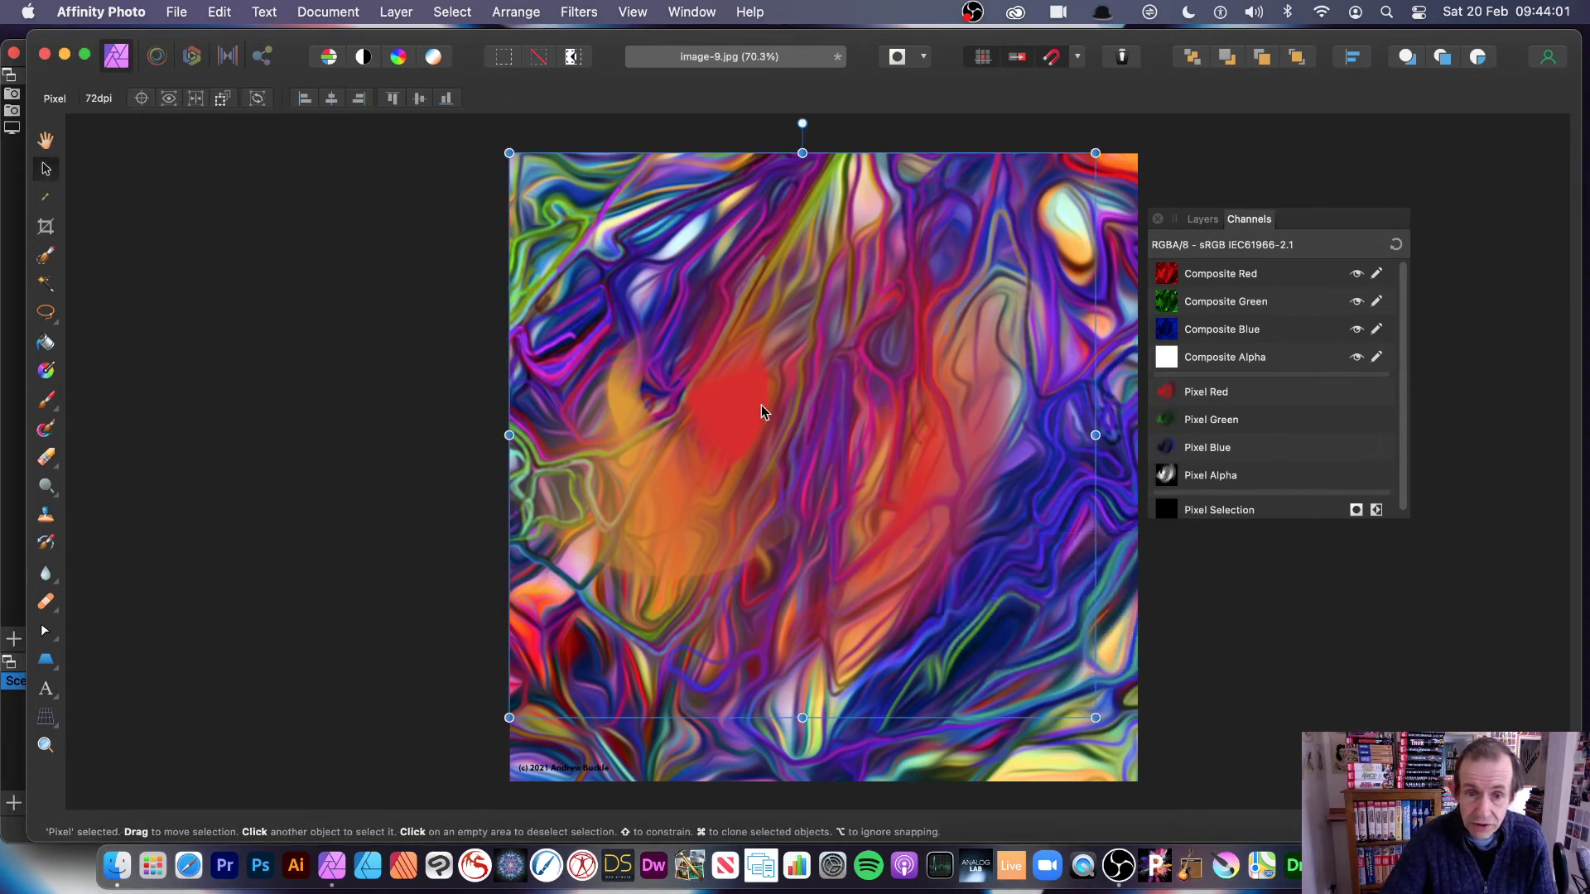
# Duplicate the blurred layer into offset copies and move the top copy down-left.
pyautogui.moveTo(747, 393); pyautogui.dragTo(726, 405)
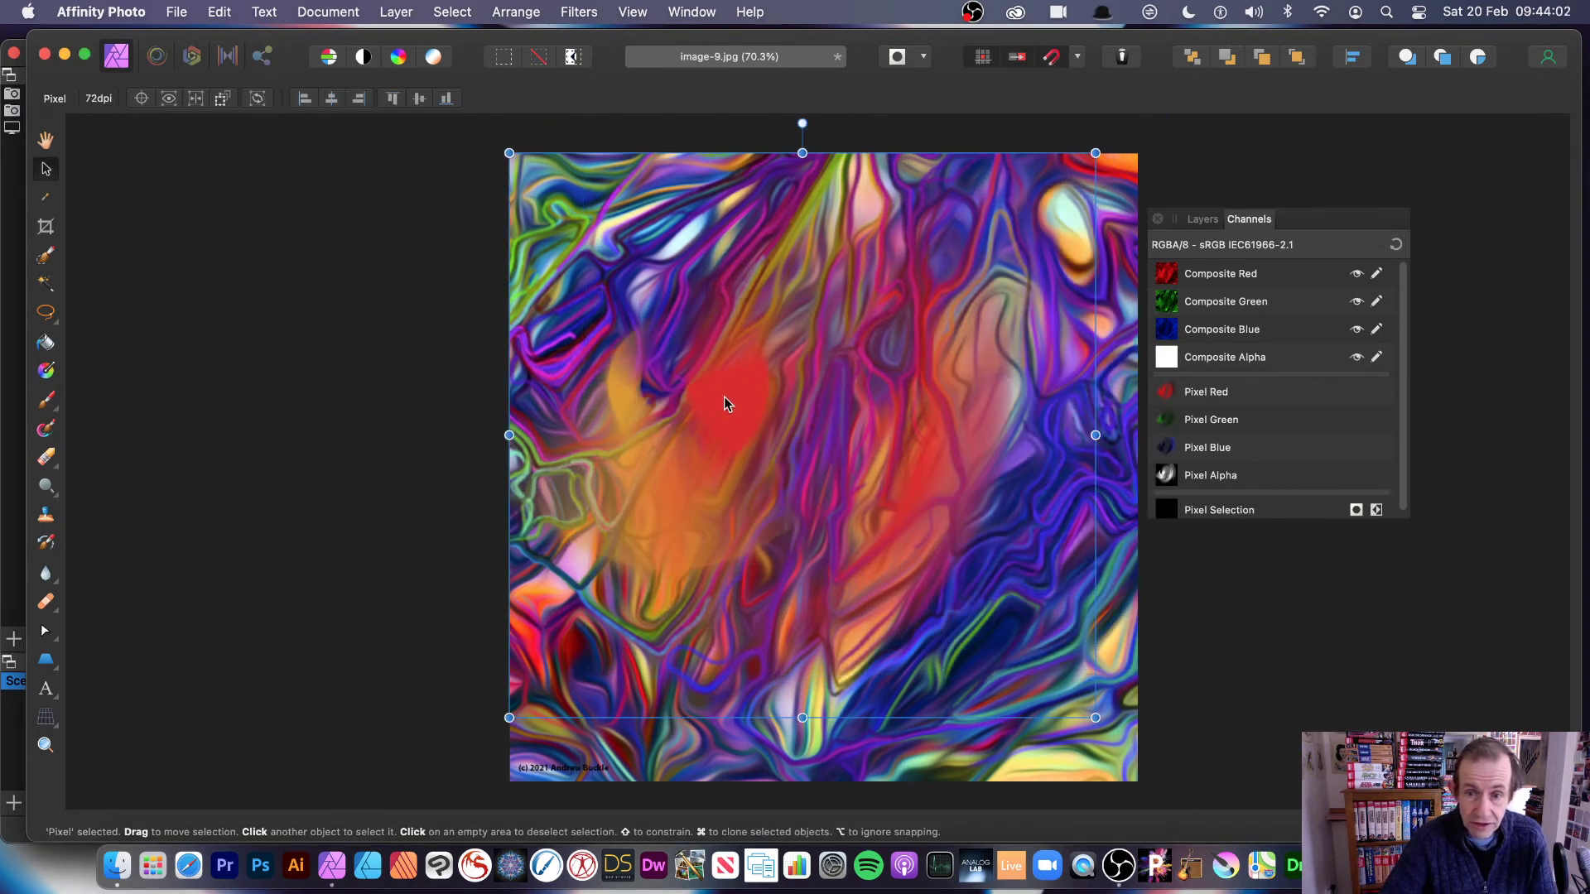
pyautogui.click(1205, 220)
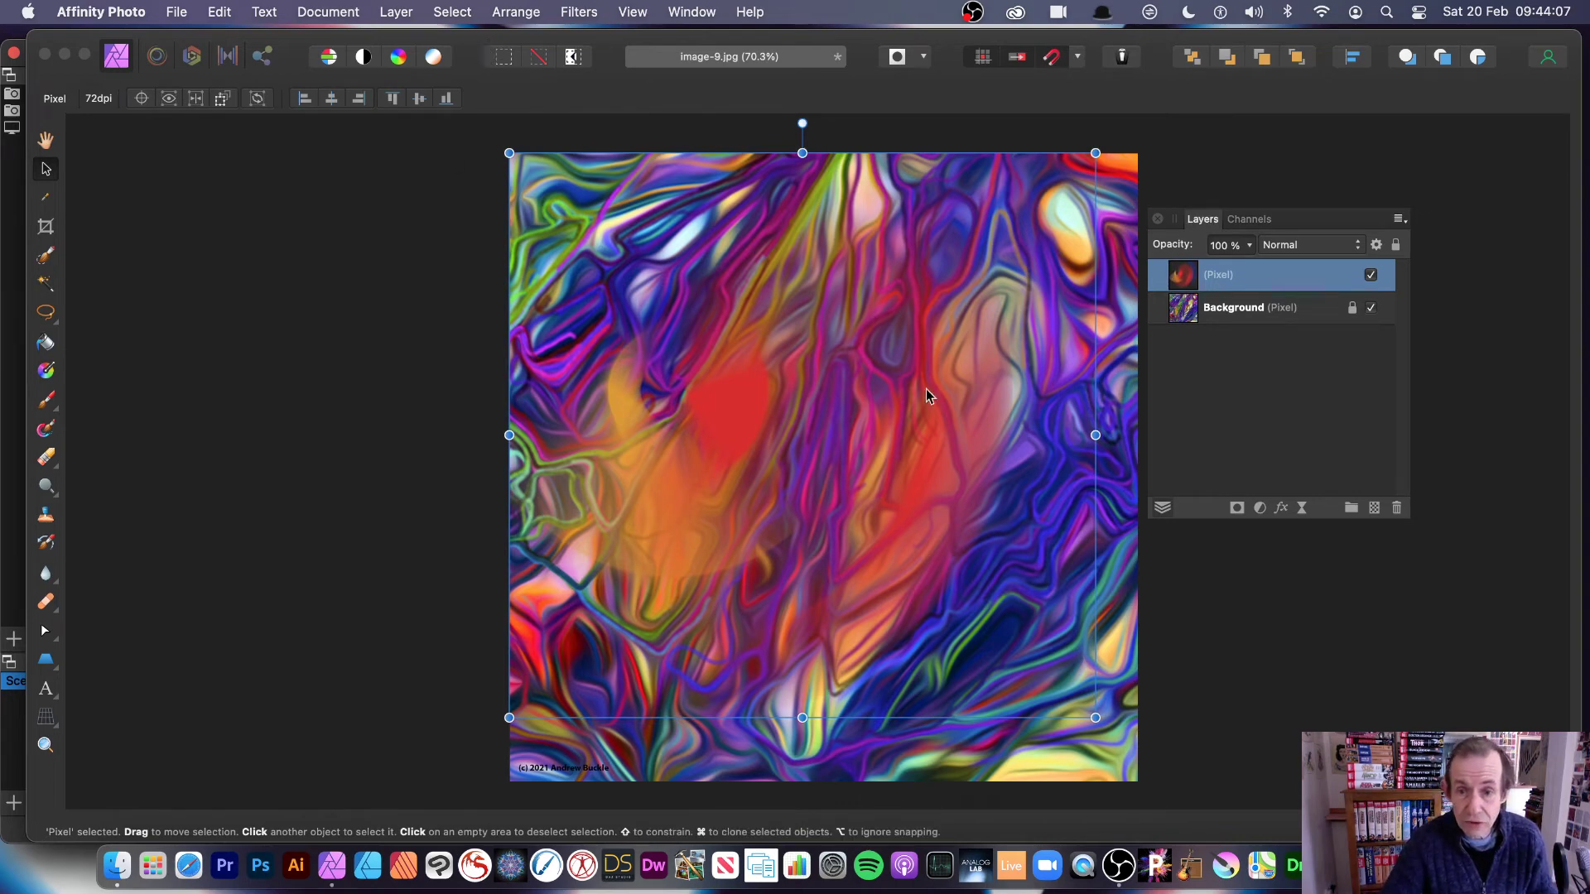
pyautogui.moveTo(737, 412)
pyautogui.mouseDown()
pyautogui.moveTo(610, 305)
pyautogui.moveTo(884, 216)
pyautogui.moveTo(1034, 556)
pyautogui.moveTo(749, 632)
pyautogui.moveTo(592, 561)
pyautogui.moveTo(830, 412)
pyautogui.moveTo(811, 414)
pyautogui.mouseUp()
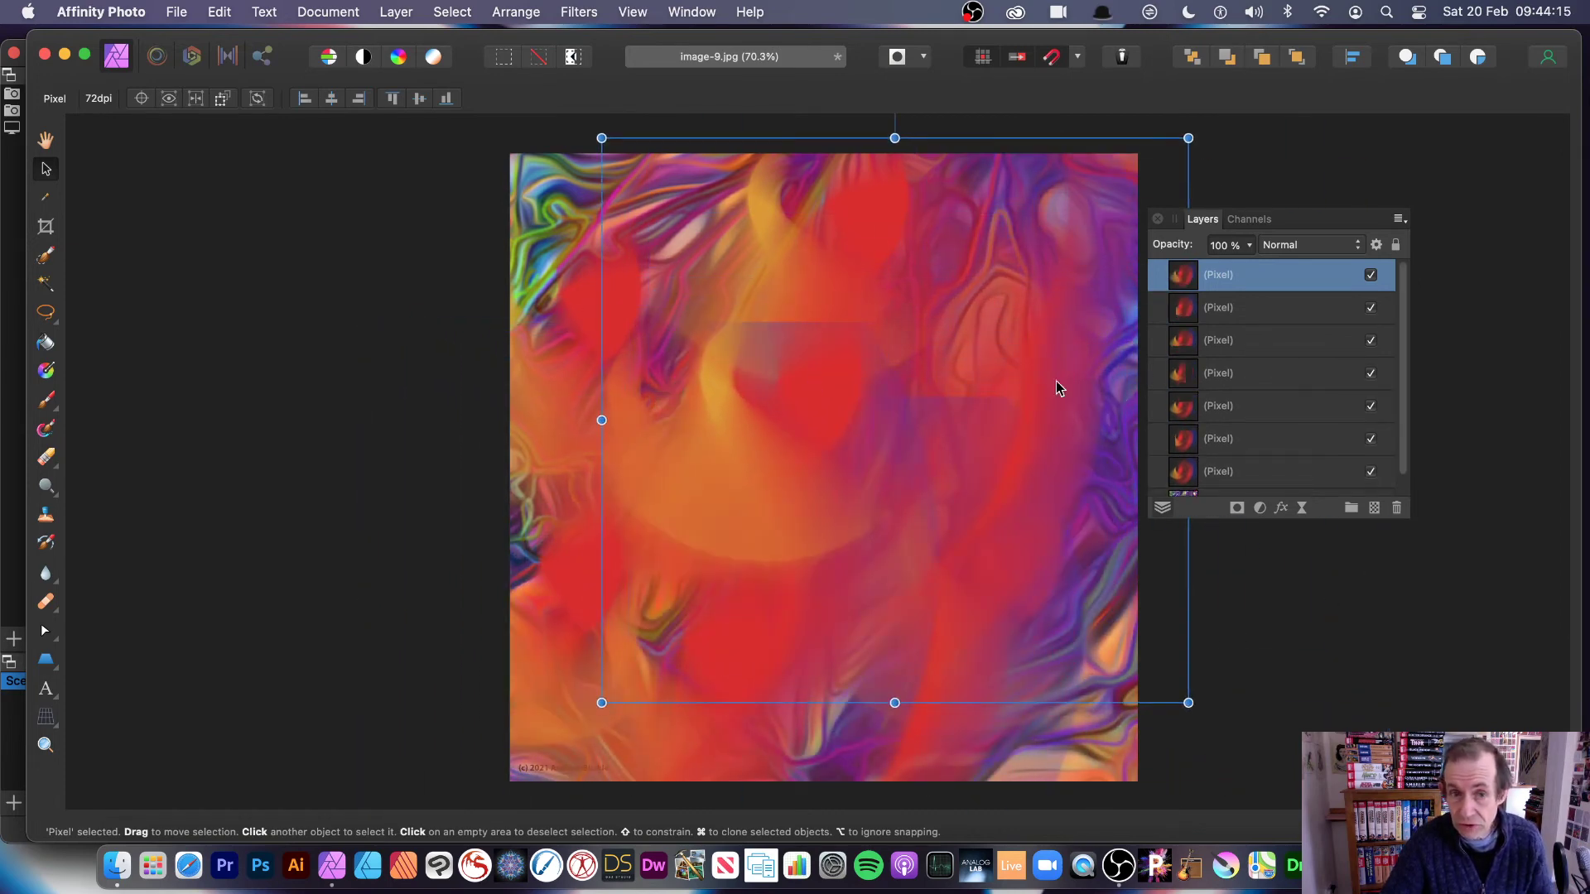
pyautogui.moveTo(908, 419); pyautogui.dragTo(797, 582)
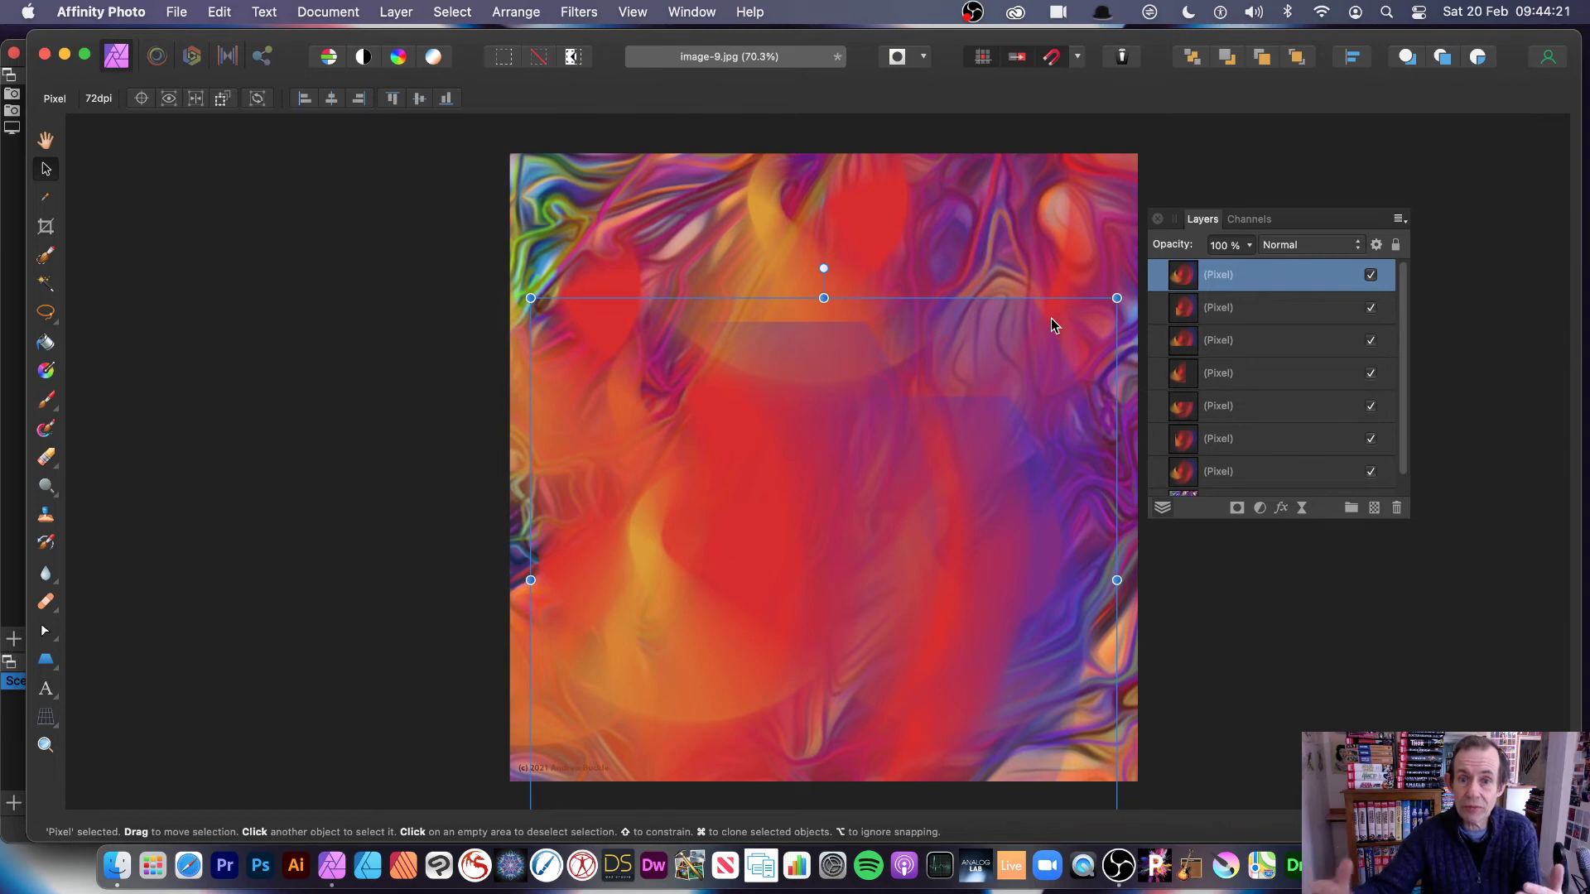
# Shrink, move and set the top copy to Divide blending, then undo those changes.
pyautogui.moveTo(1117, 298); pyautogui.dragTo(955, 390)
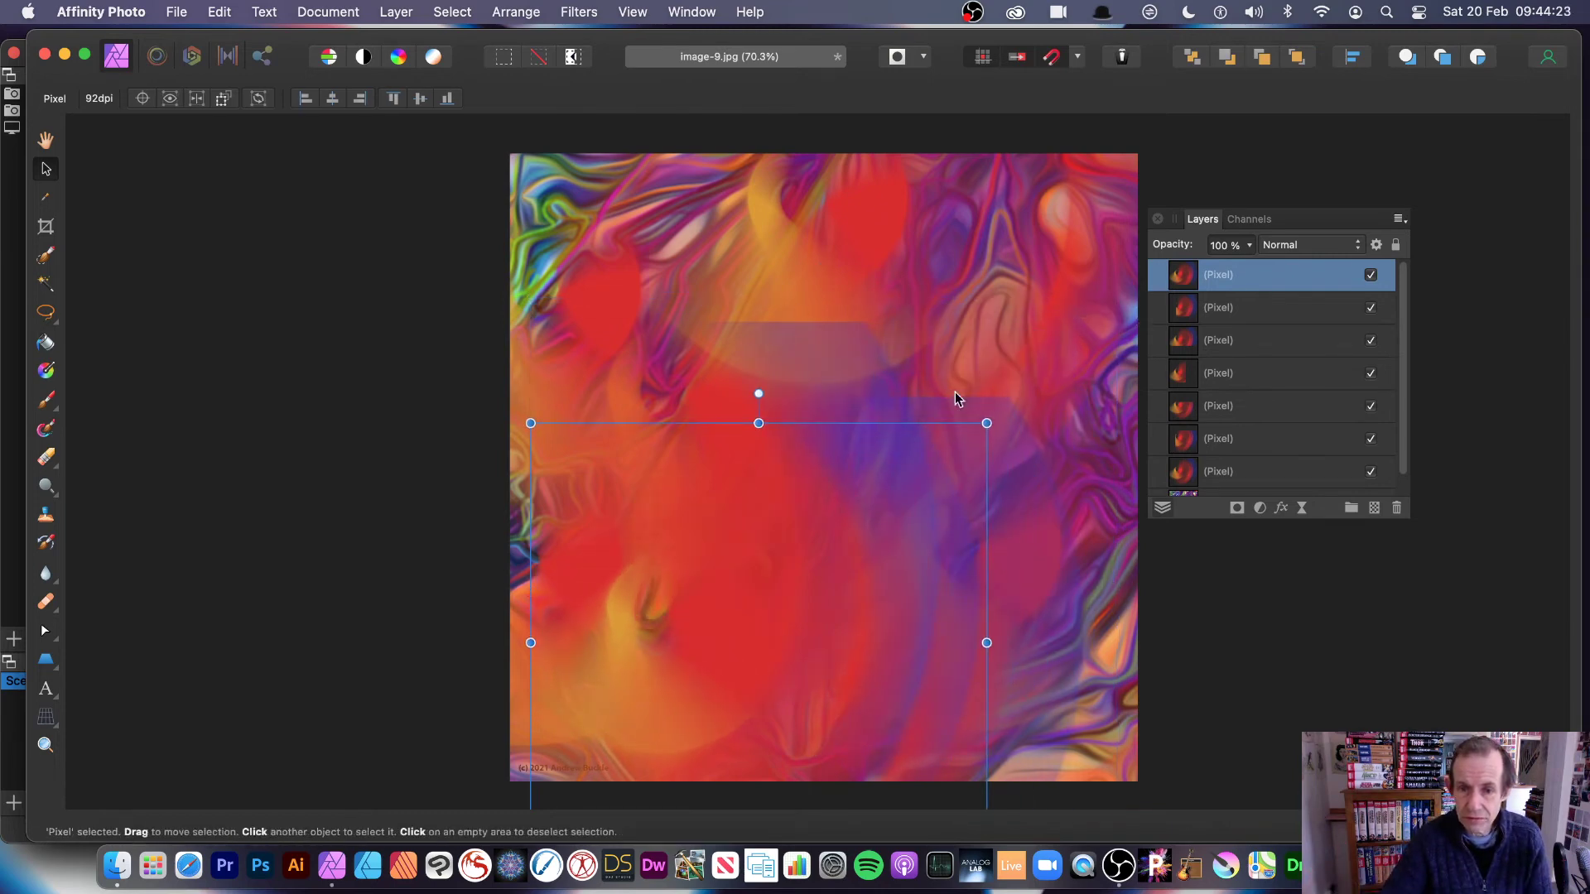
pyautogui.moveTo(815, 563); pyautogui.dragTo(896, 379)
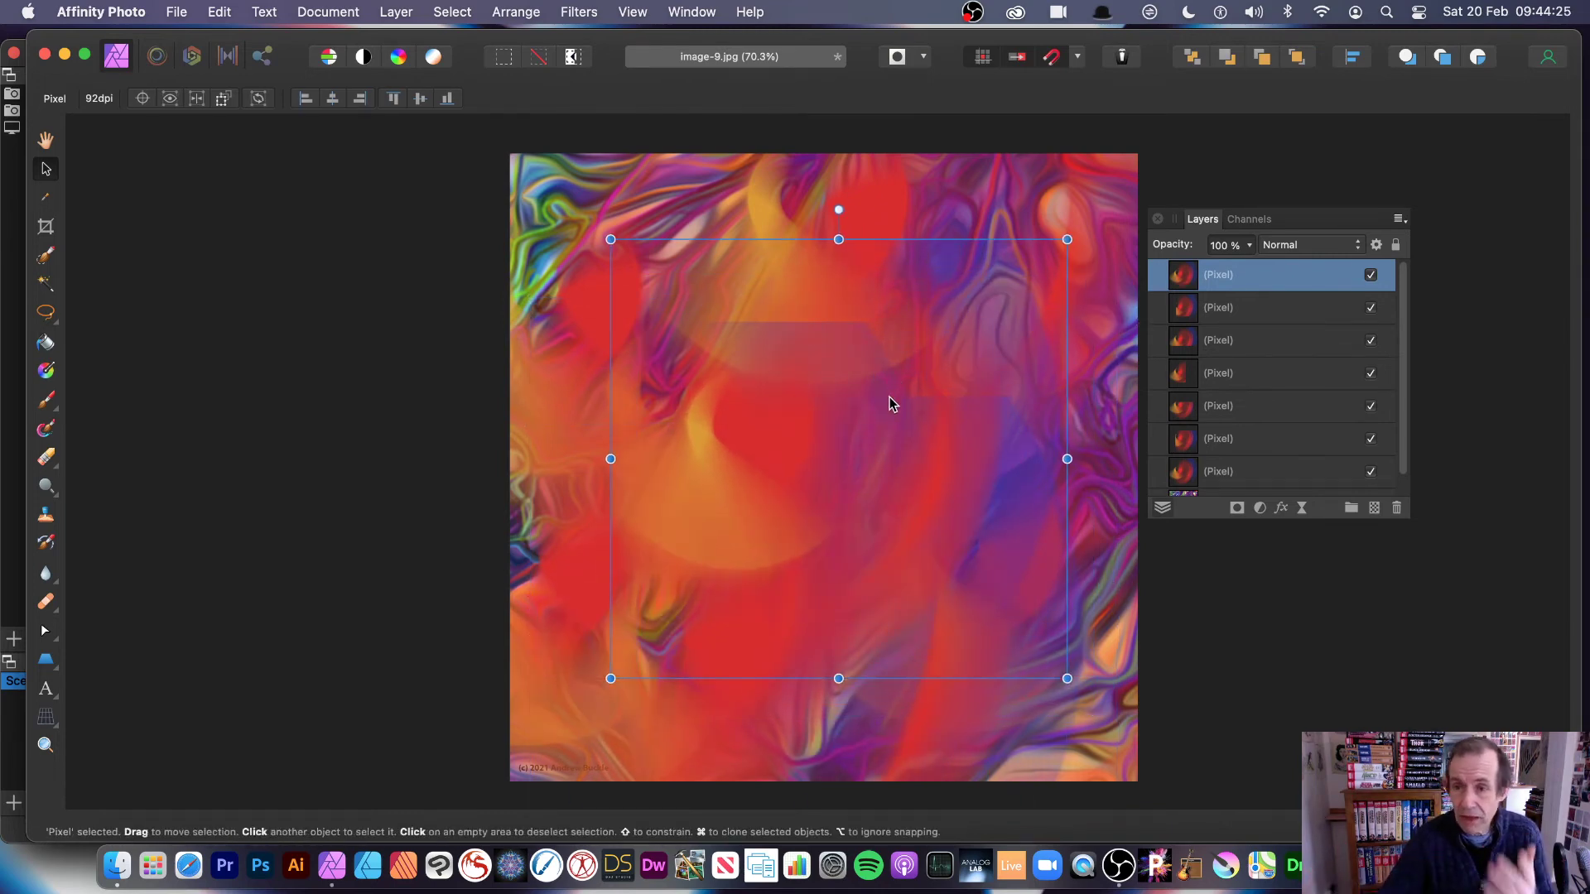
pyautogui.click(1283, 249)
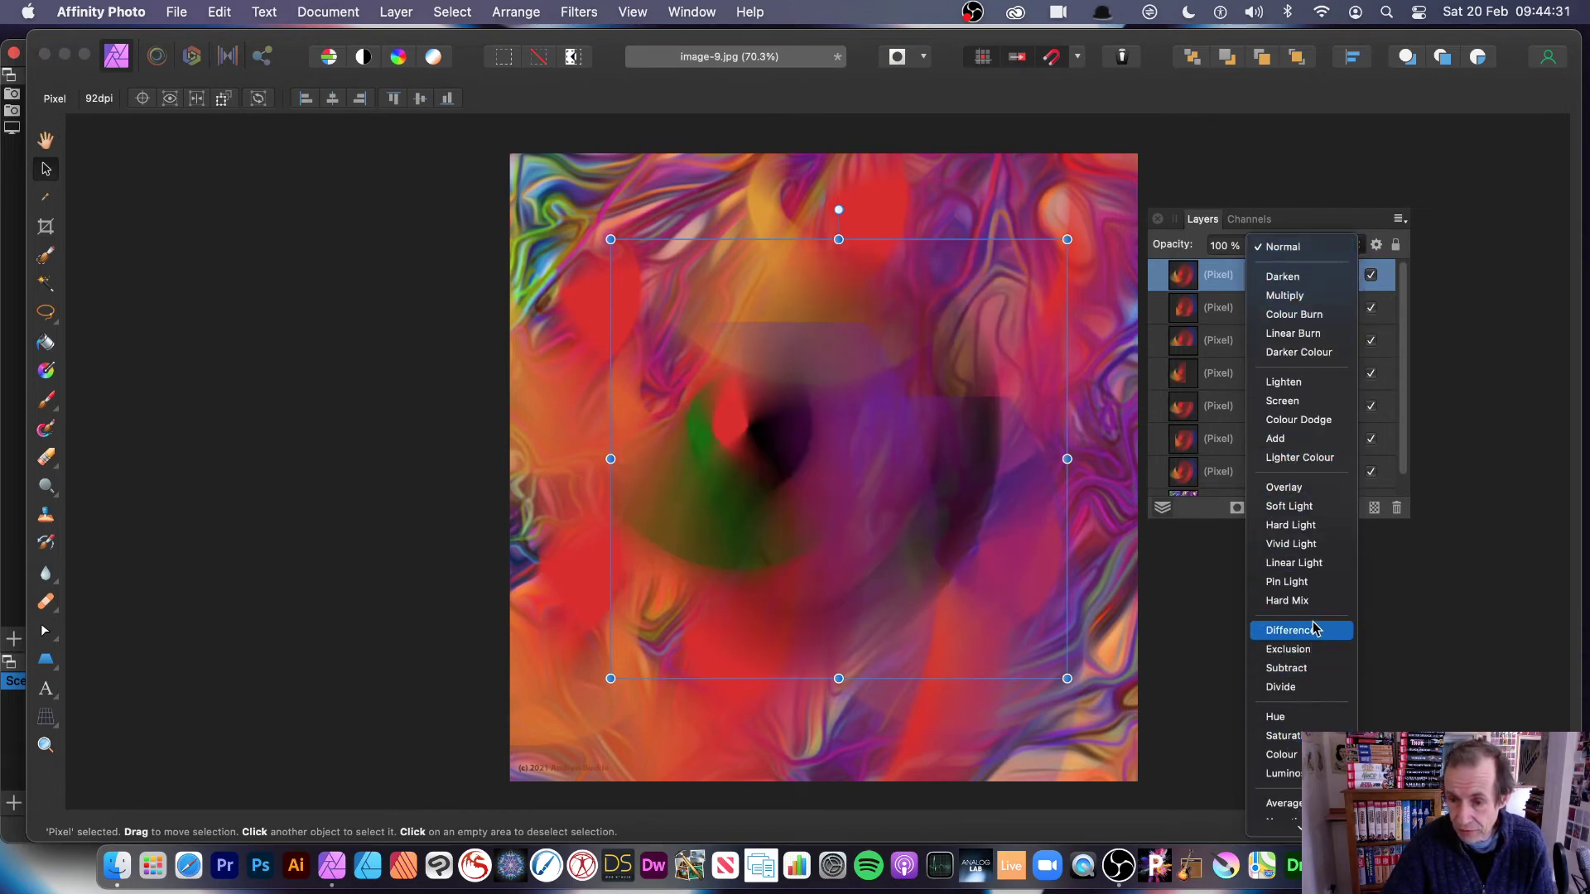
pyautogui.click(1312, 687)
pyautogui.moveTo(787, 415); pyautogui.dragTo(791, 354)
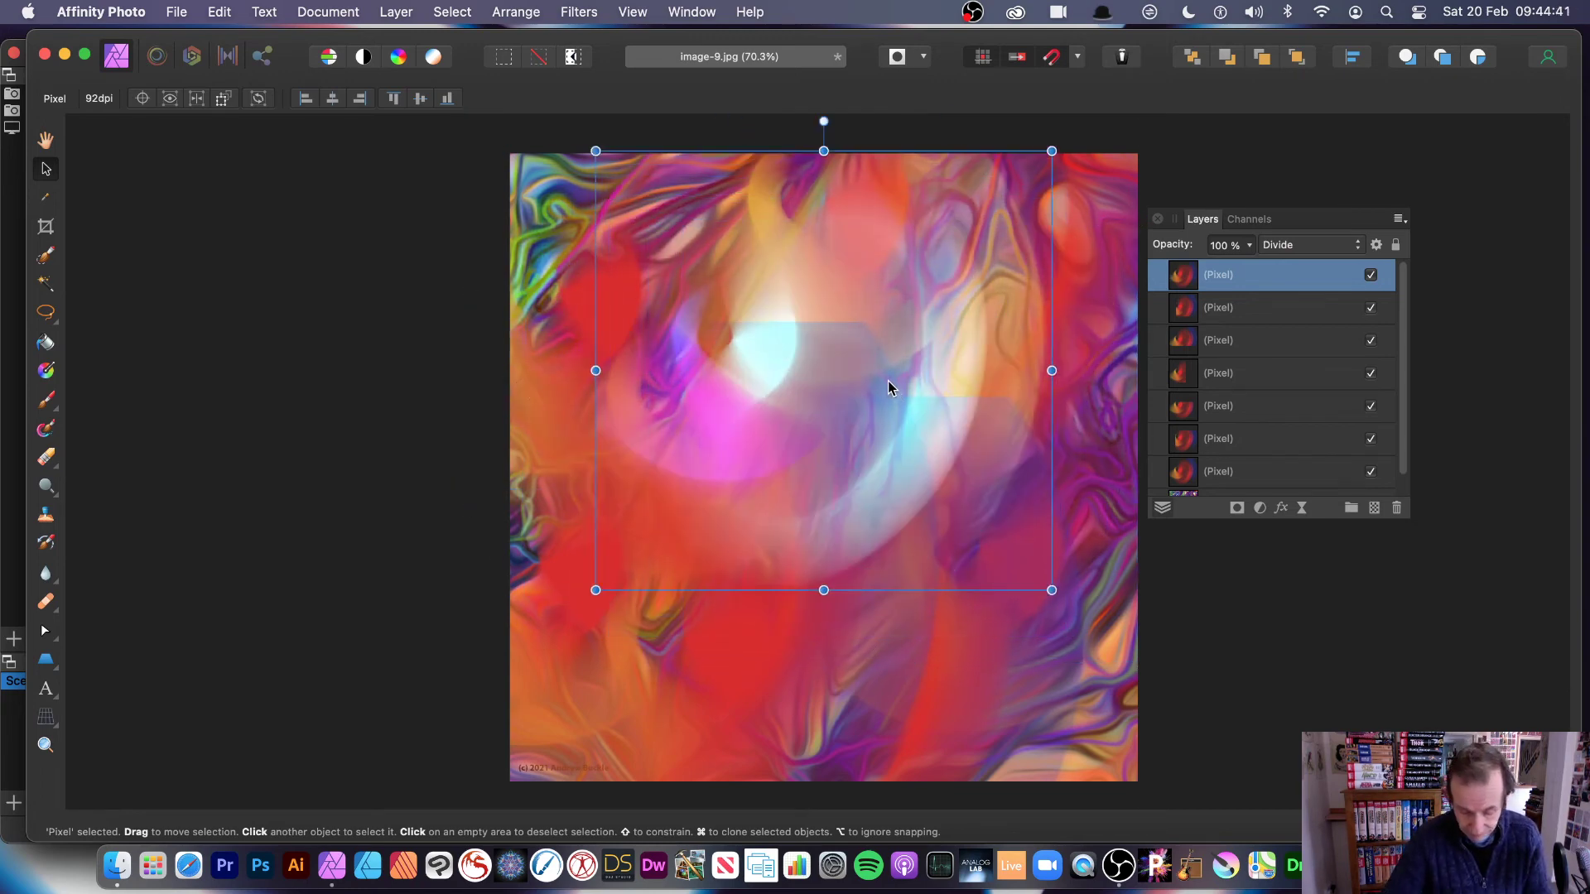
pyautogui.press('super+z')
pyautogui.press('super+z')
pyautogui.press('super+z')
pyautogui.press('super+z')
pyautogui.press('super+z')
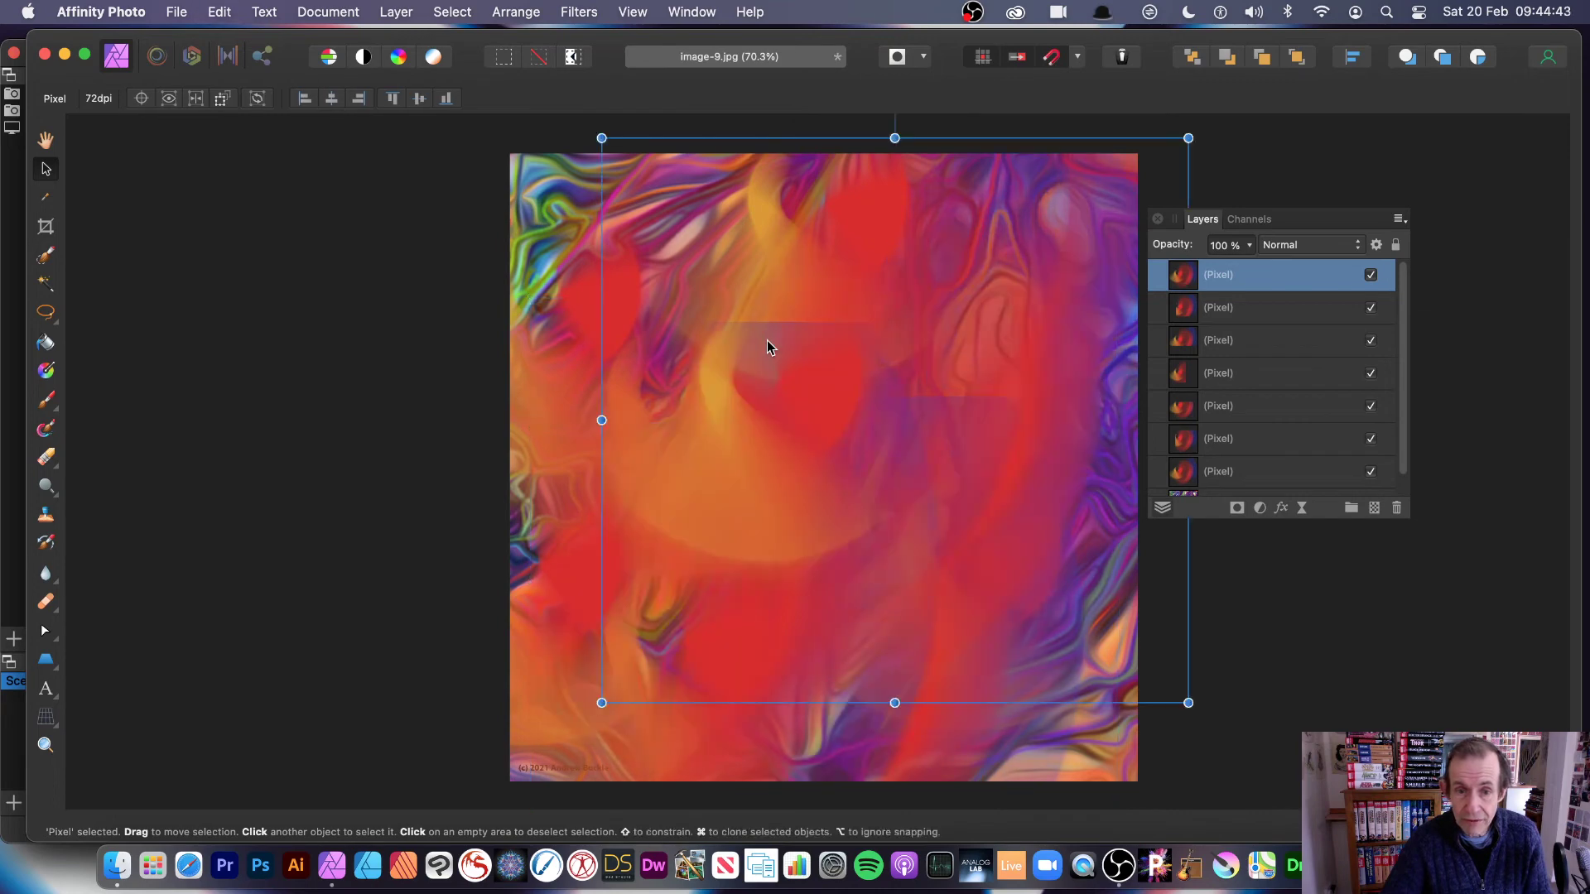
# Undo the duplicate copies and the merged blurred layer to restore the original image.
pyautogui.press('super+z')
pyautogui.press('super+z')
pyautogui.press('super+z')
pyautogui.press('super+z')
pyautogui.press('super+z')
pyautogui.press('super+z')
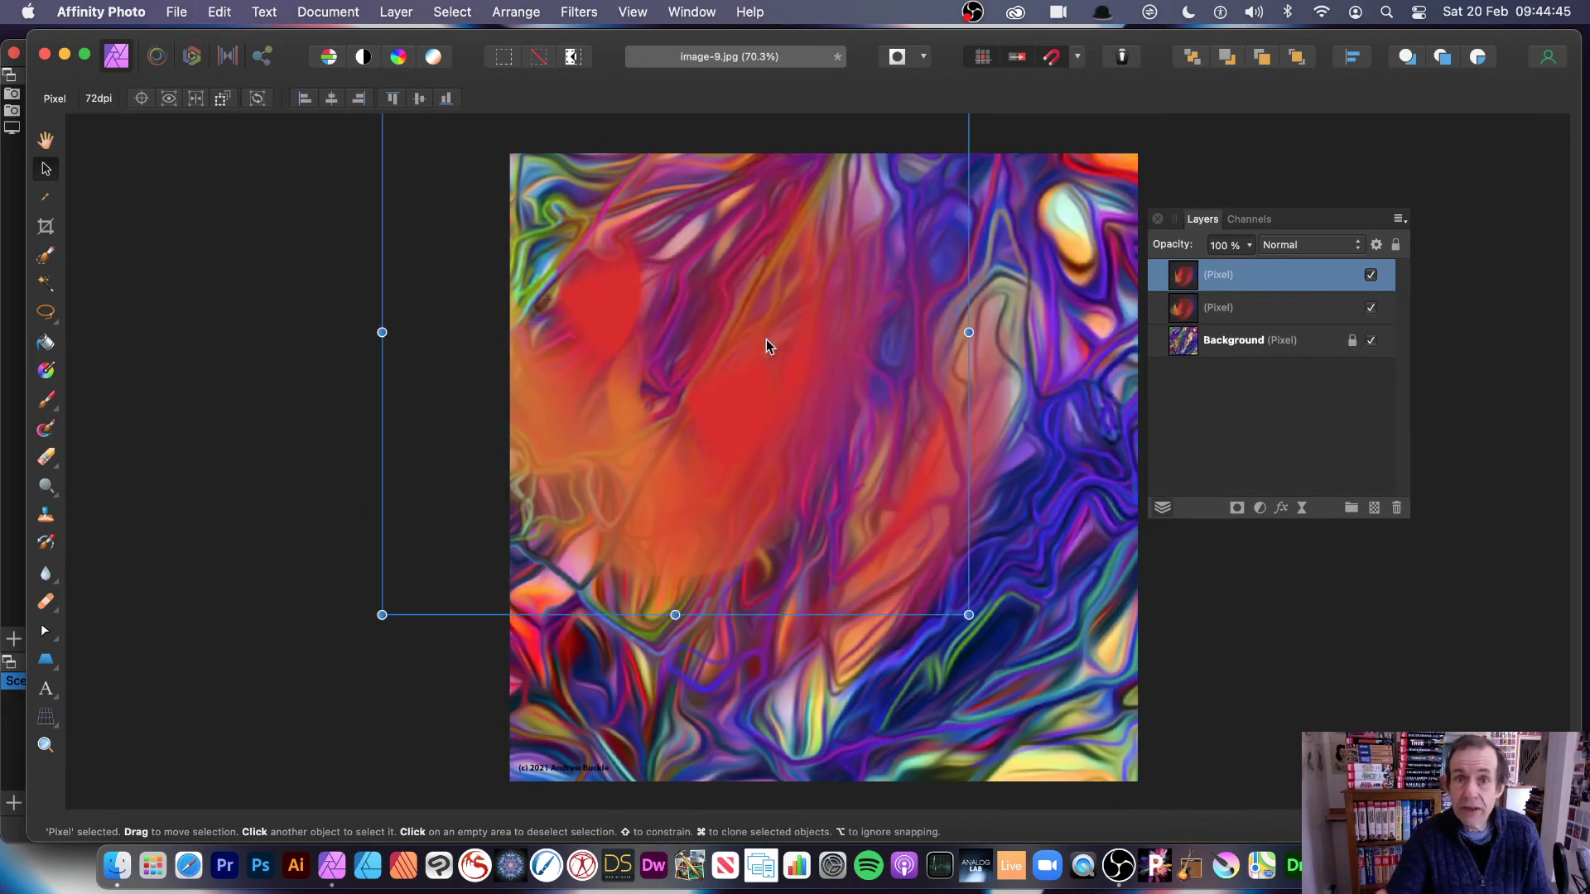
pyautogui.press('super+z')
pyautogui.press('super+z')
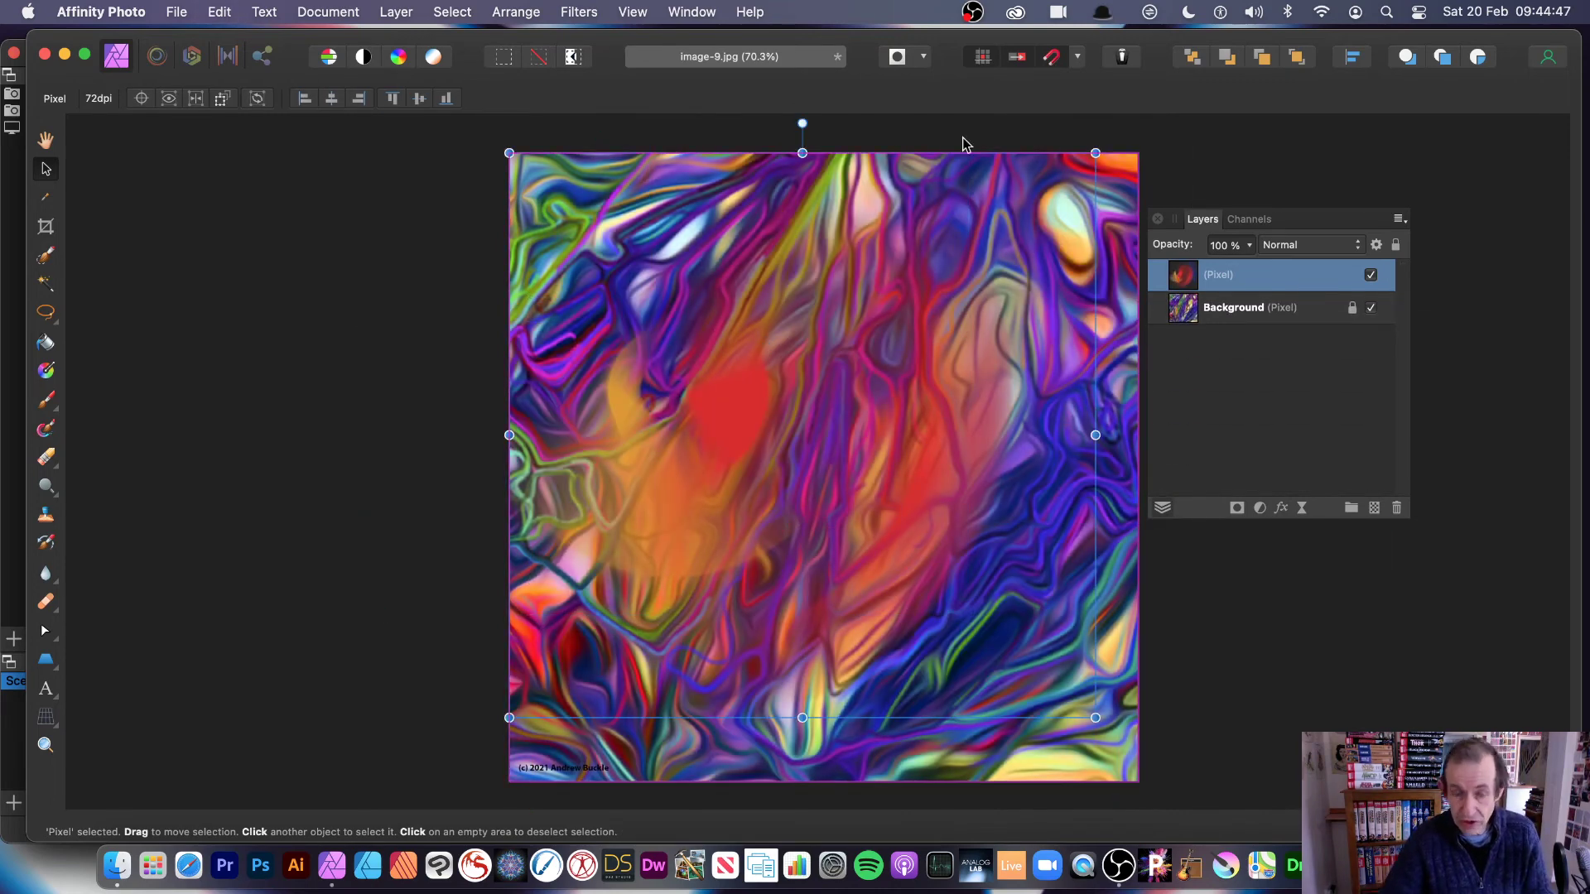
pyautogui.click(272, 313)
pyautogui.click(658, 341)
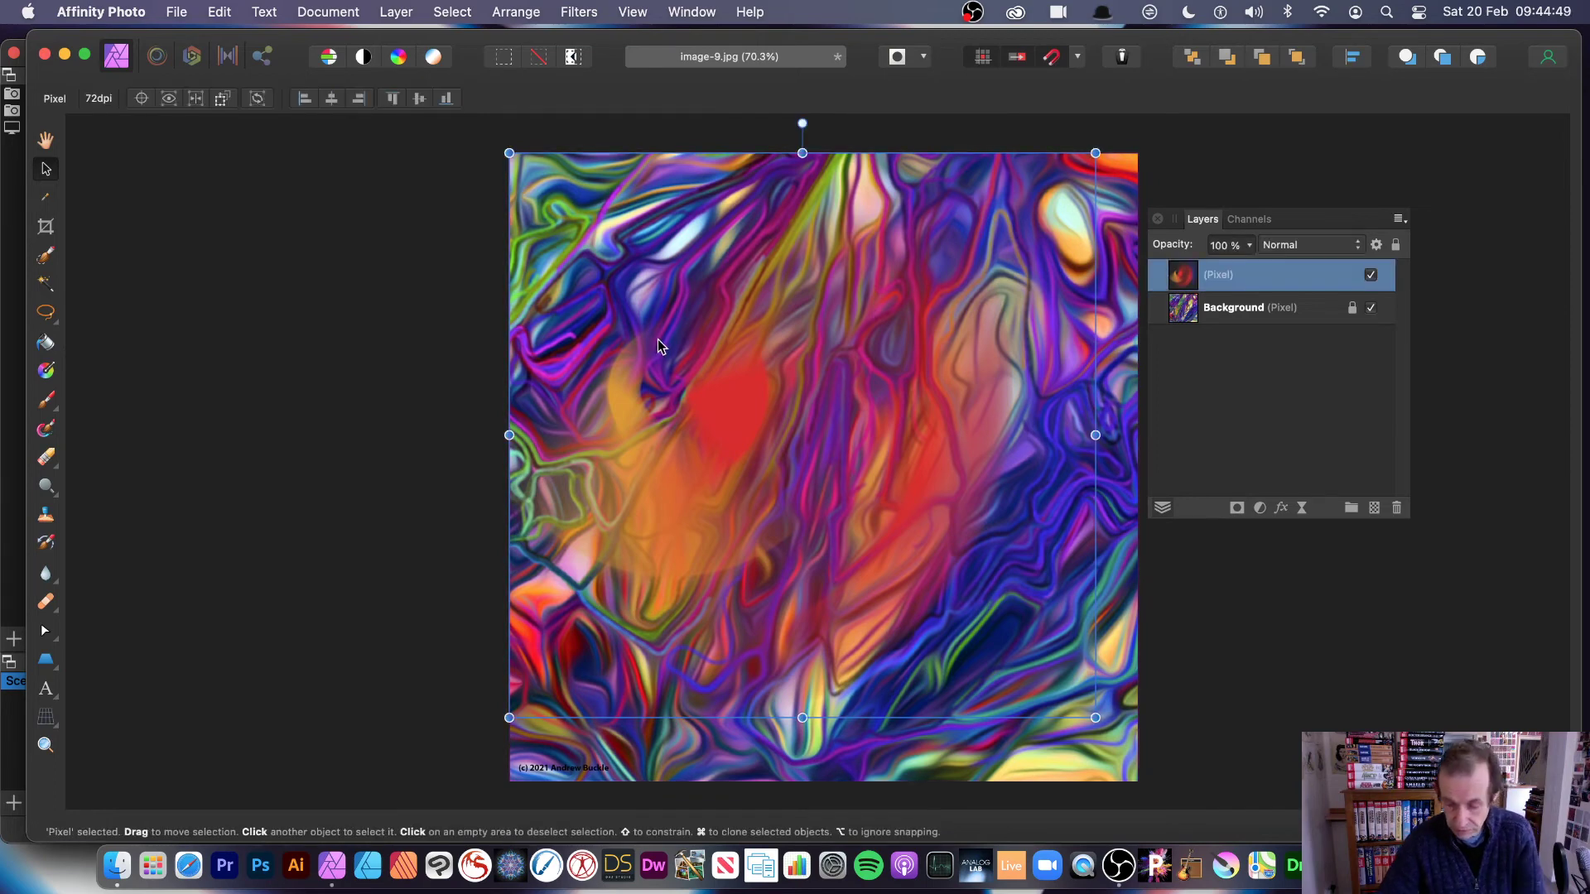
pyautogui.press('super+z')
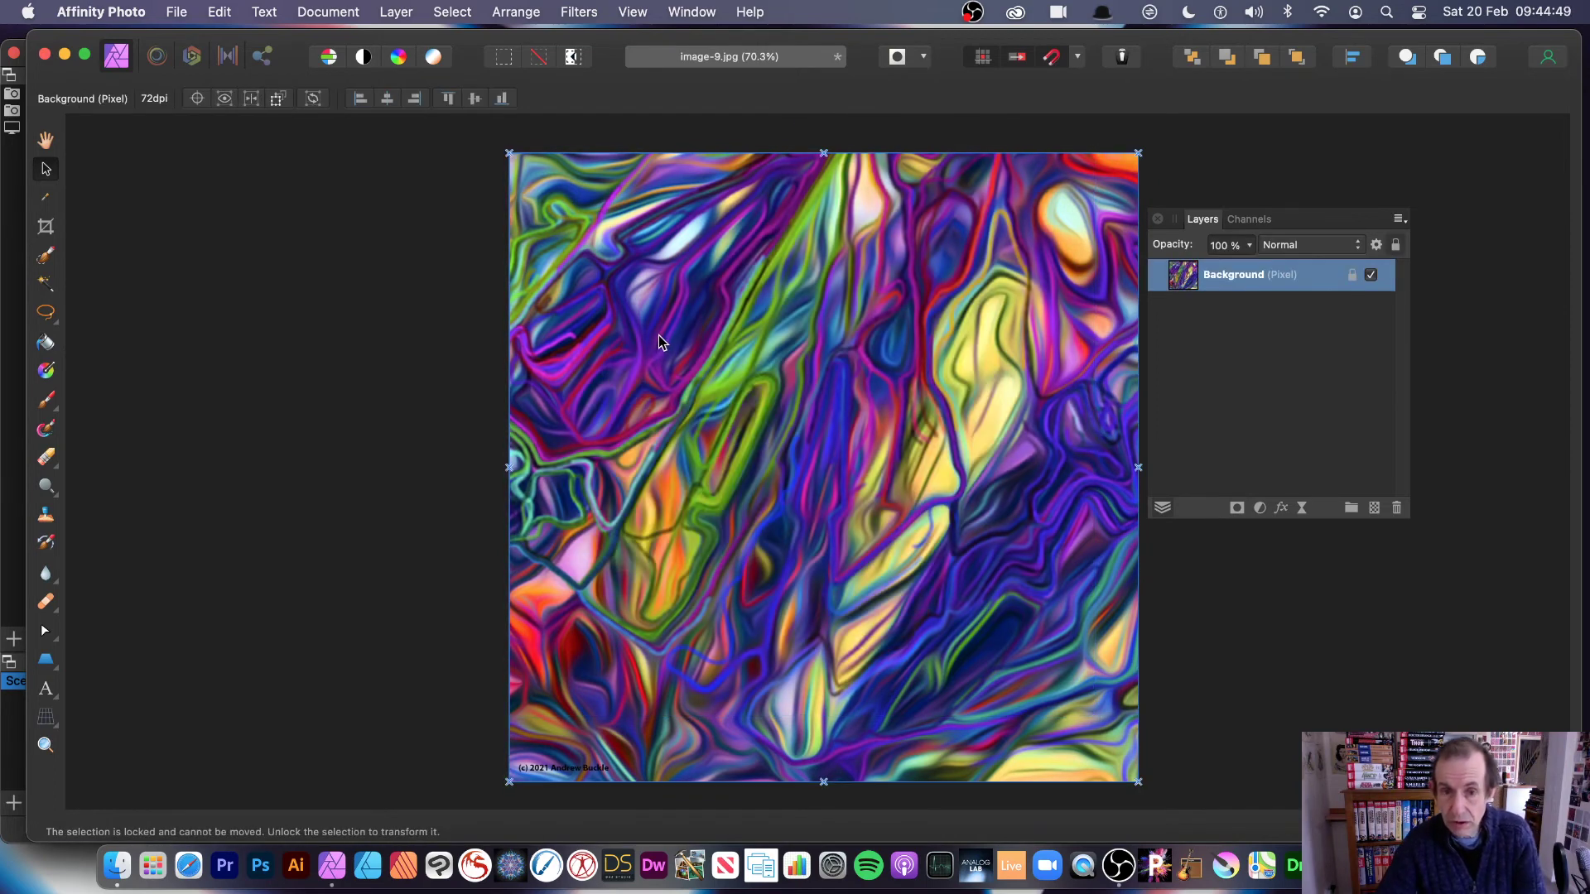
# Try out artistic text frames on the canvas, then discard them and select the Background layer.
pyautogui.click(53, 694)
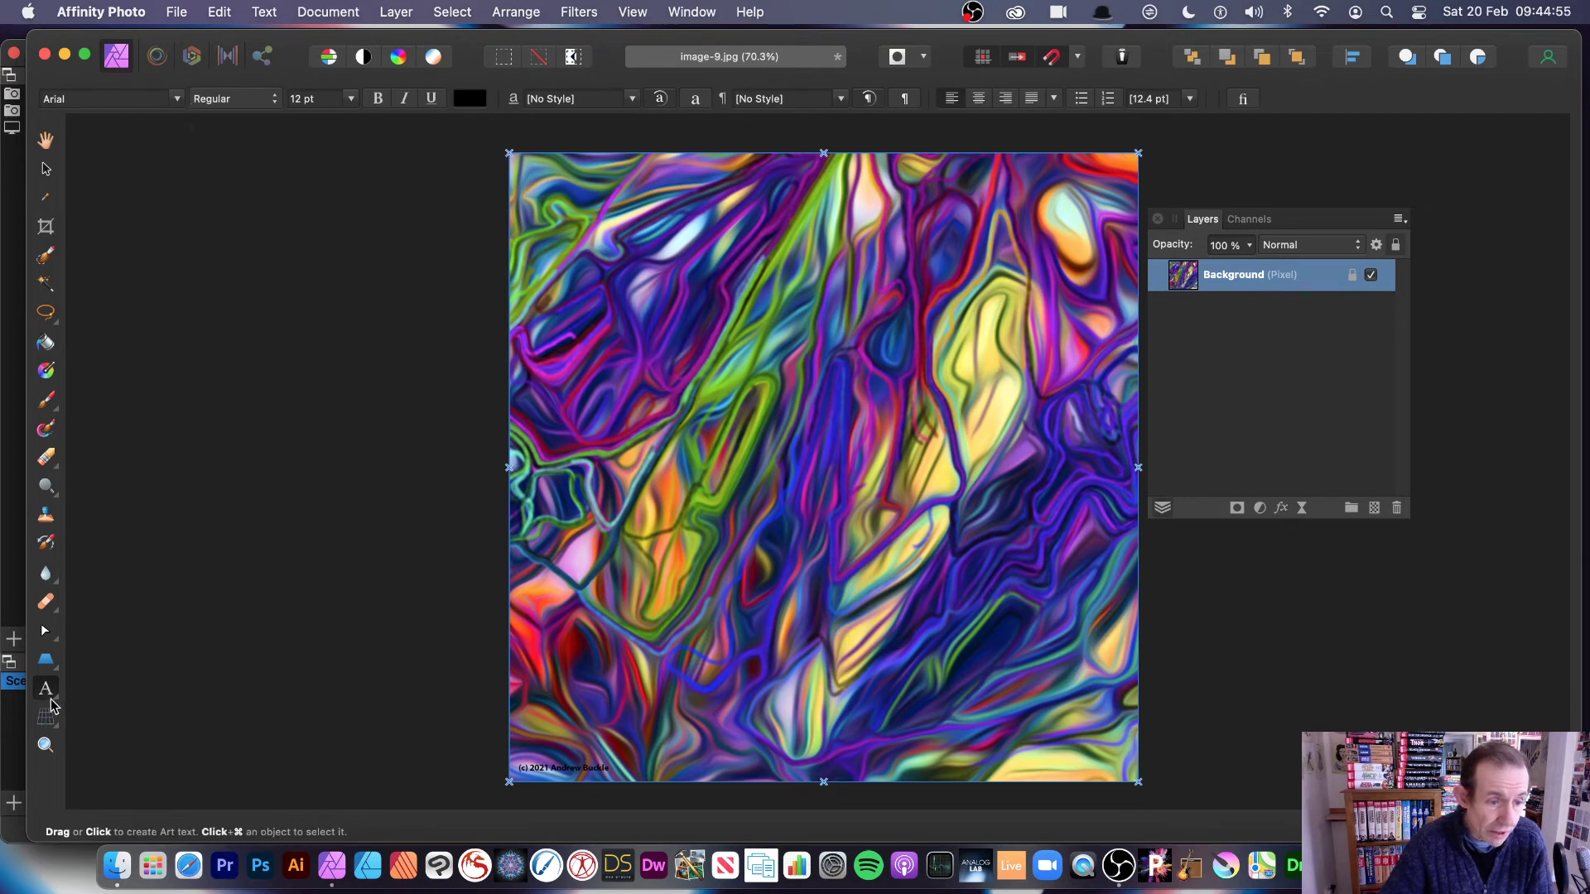
pyautogui.click(50, 697)
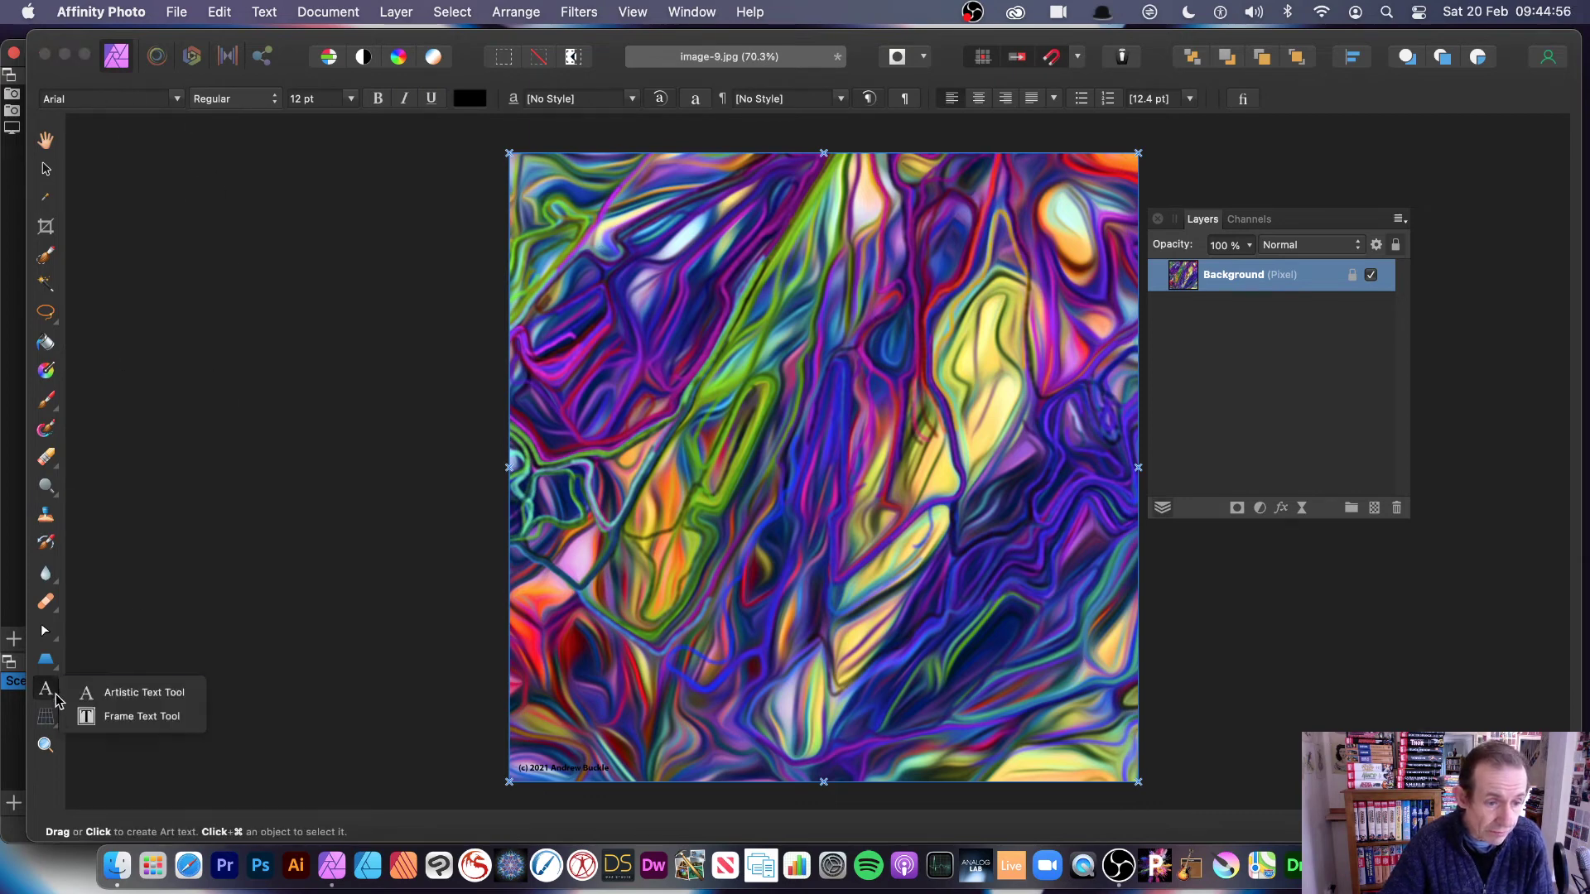
pyautogui.click(153, 694)
pyautogui.click(743, 457)
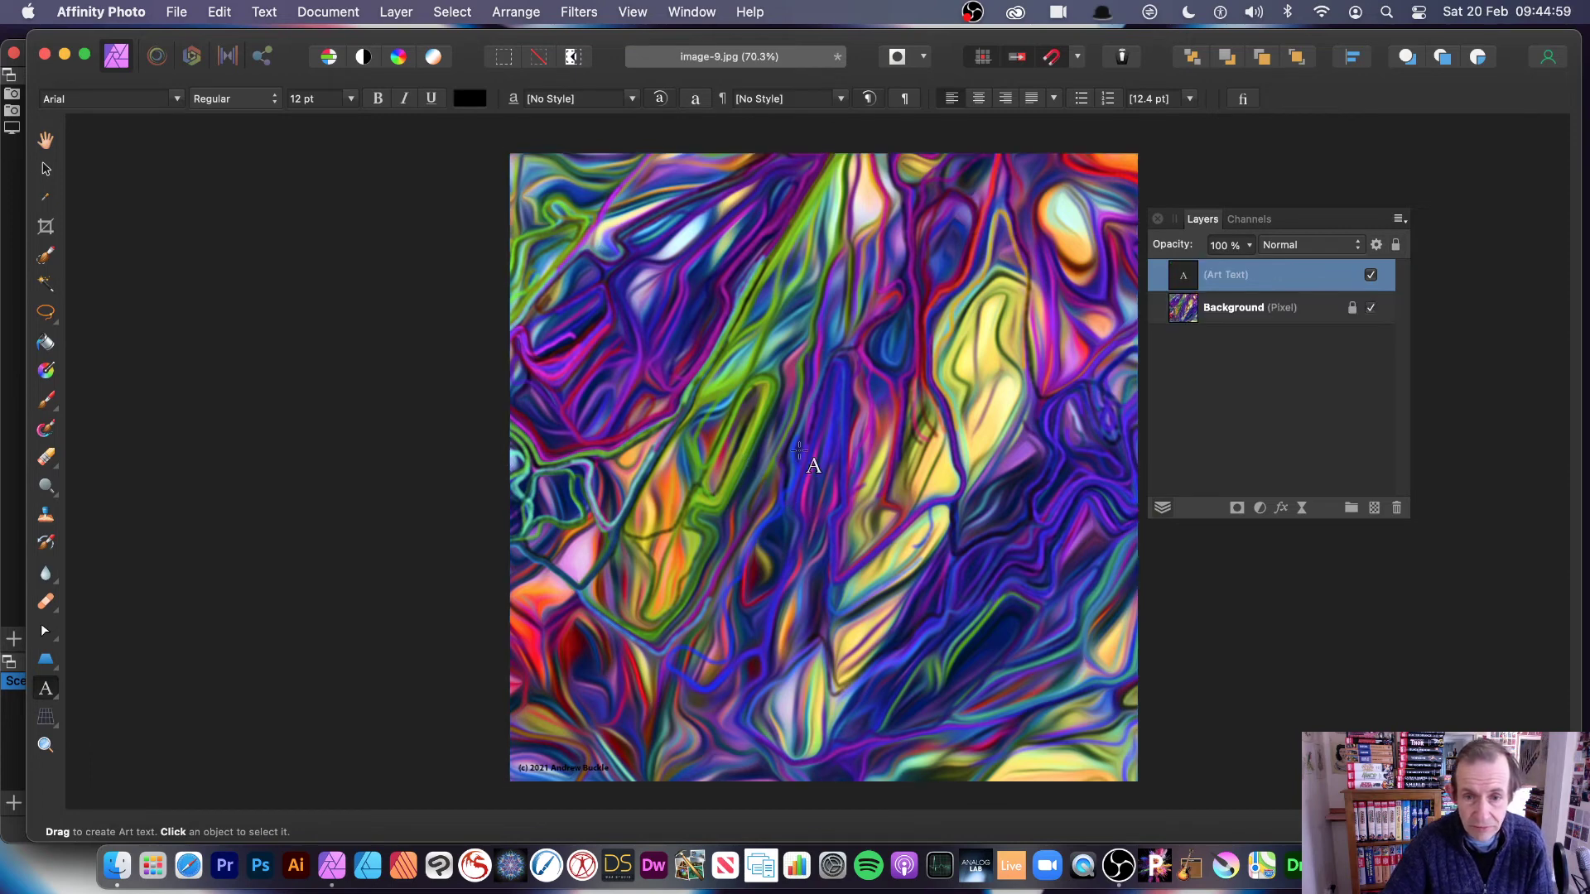
pyautogui.moveTo(687, 333); pyautogui.dragTo(993, 634)
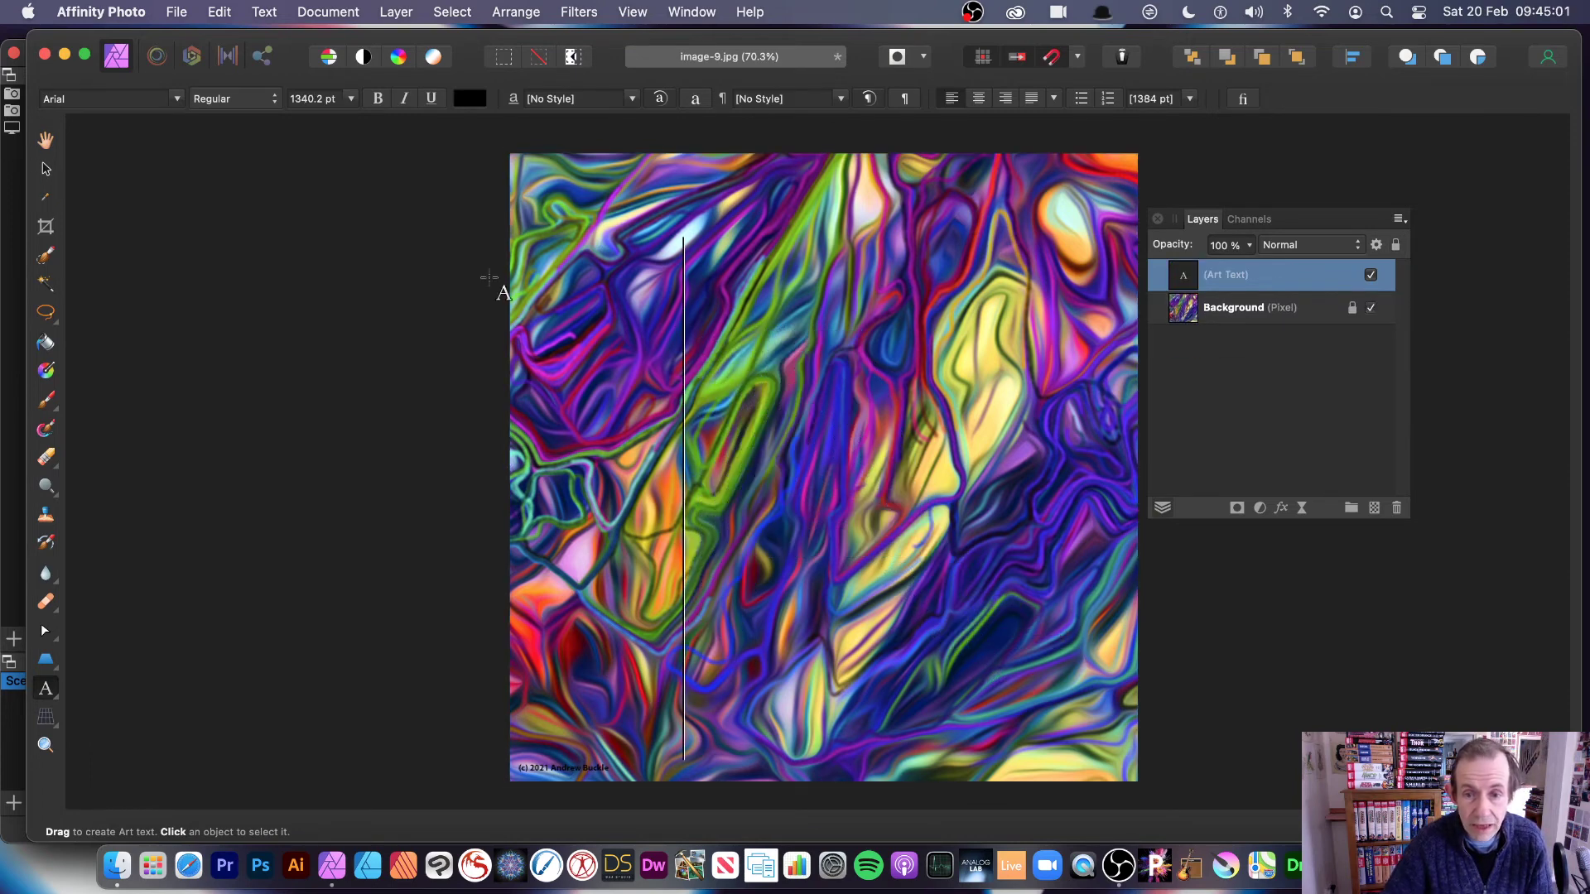
pyautogui.click(285, 240)
pyautogui.press('Escape')
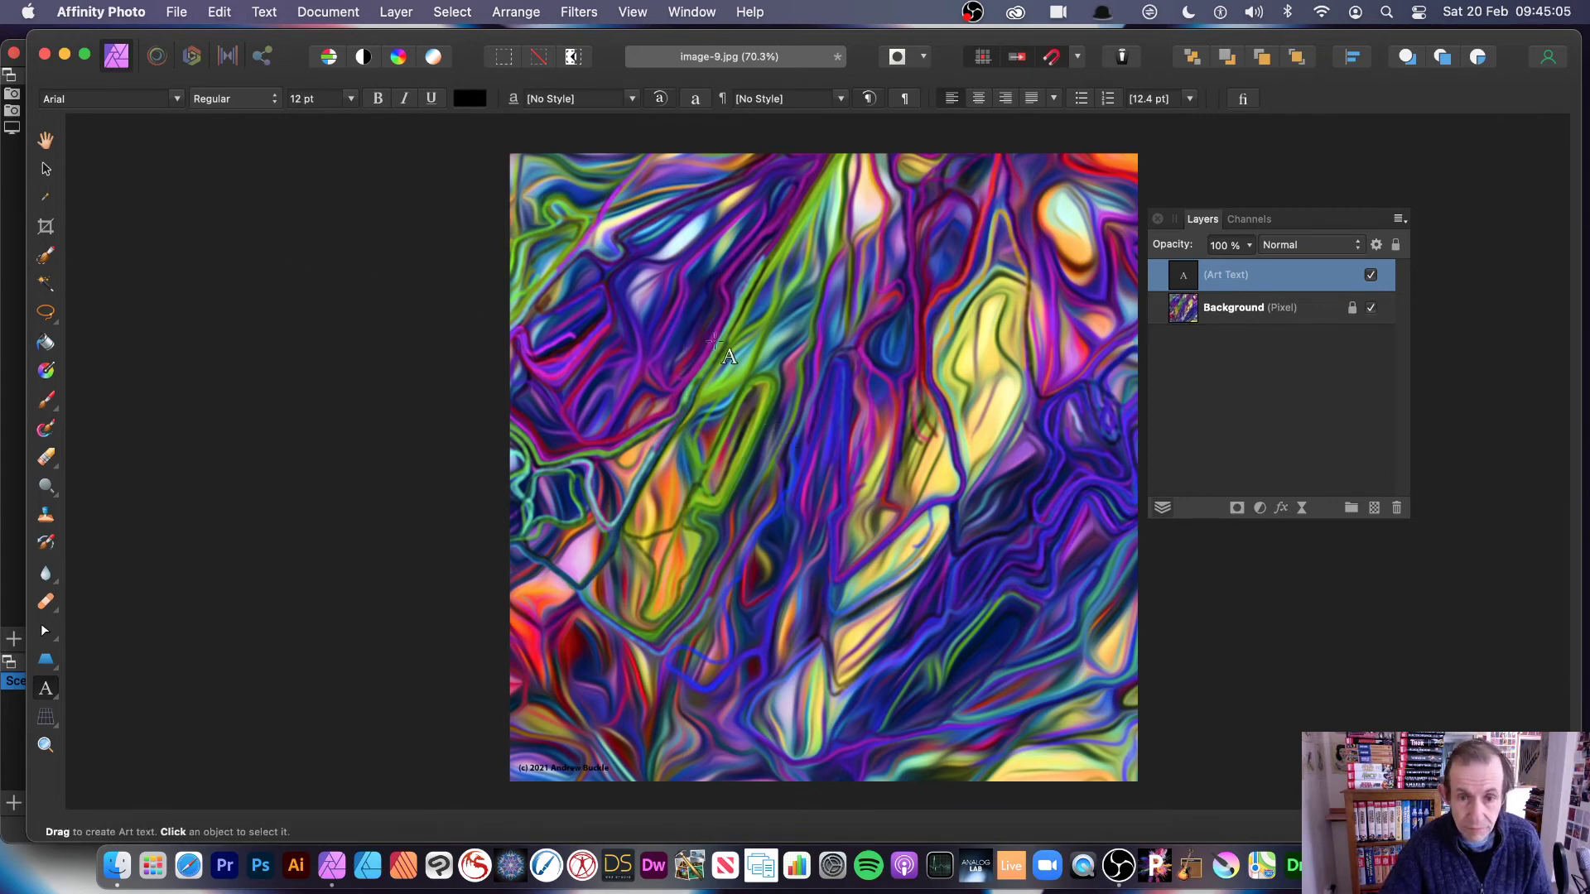
pyautogui.moveTo(736, 374); pyautogui.dragTo(894, 530)
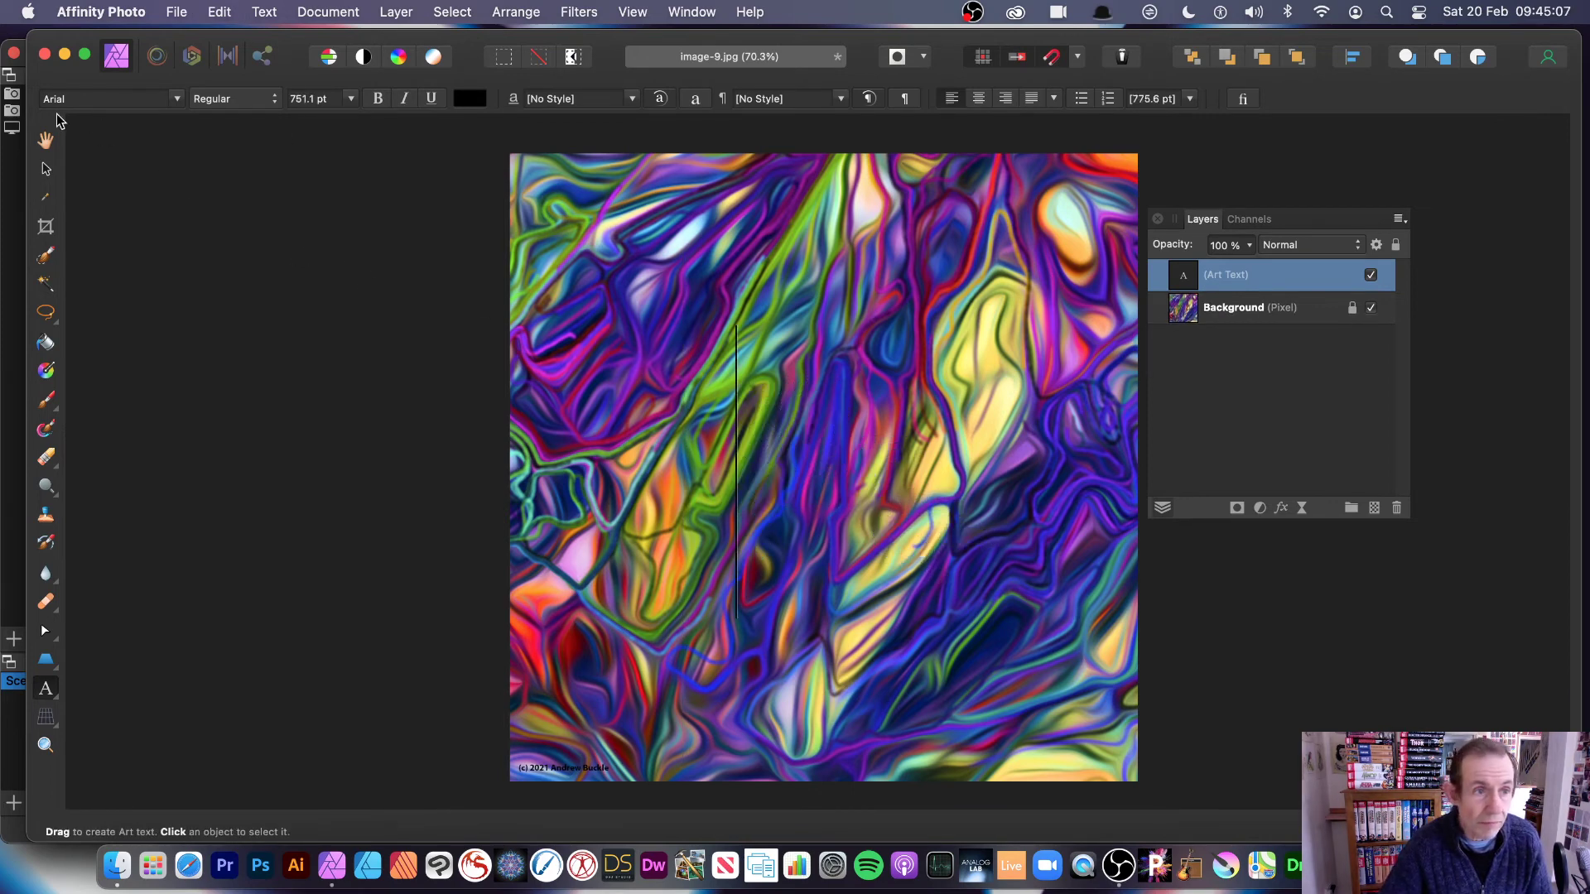
pyautogui.click(46, 170)
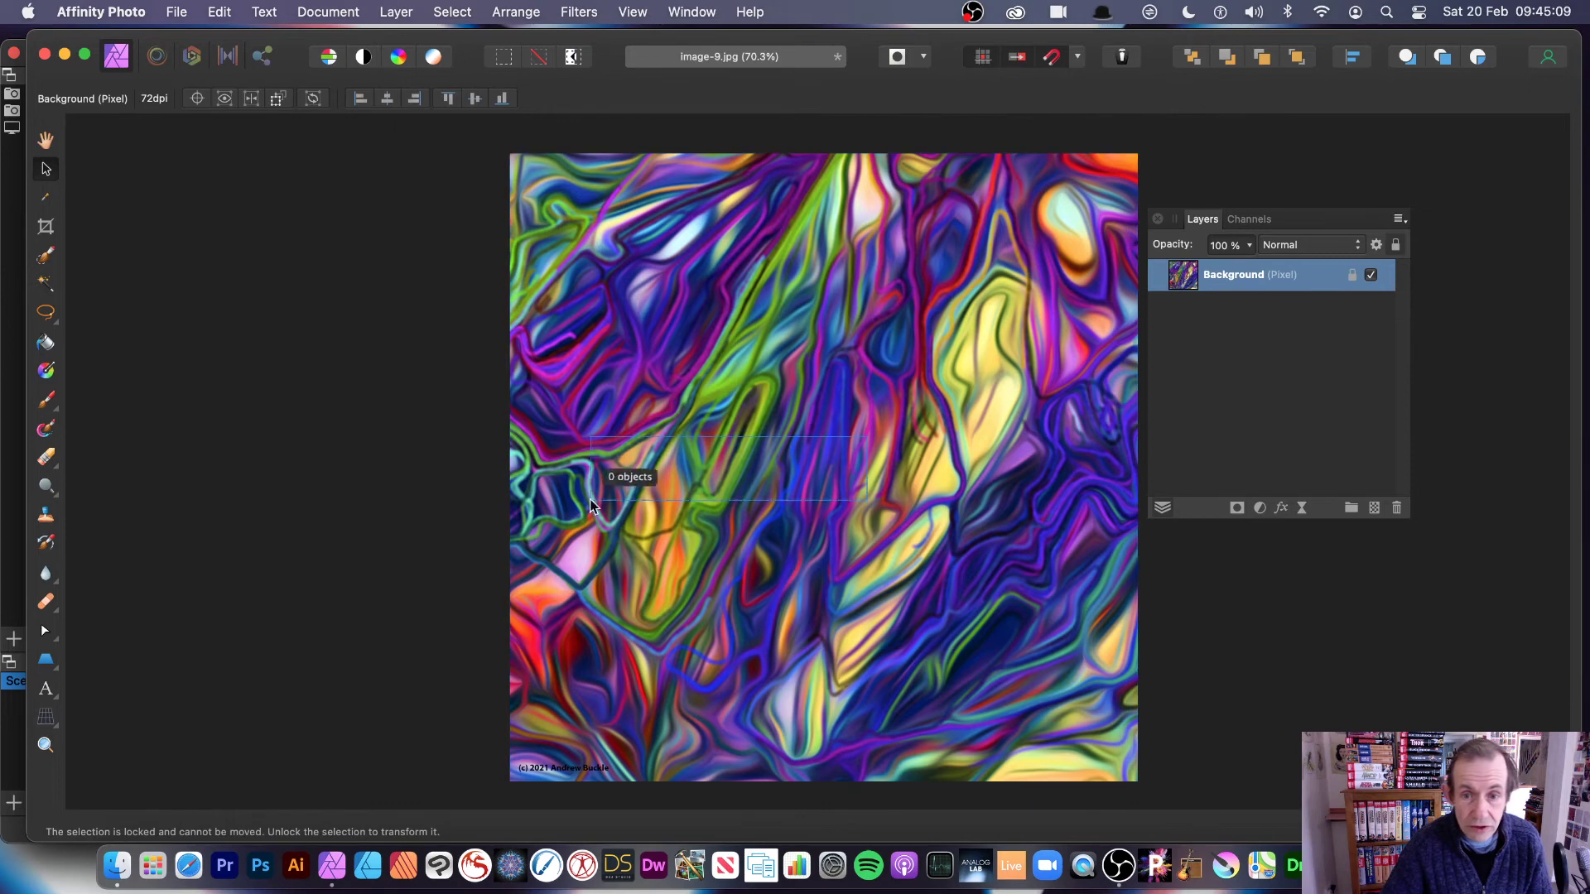
pyautogui.click(975, 656)
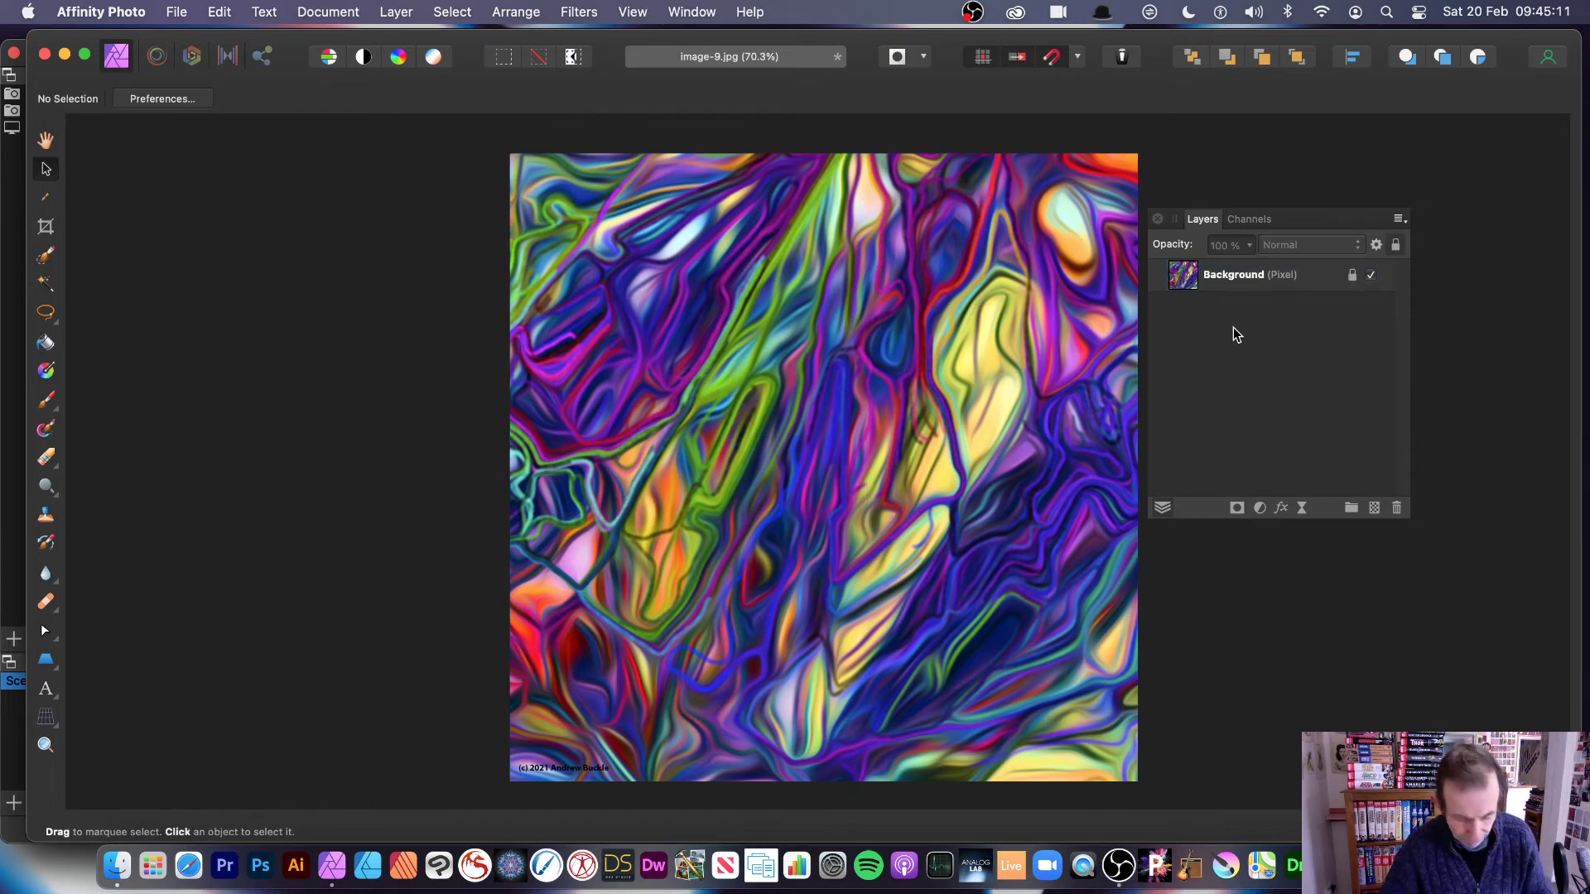
pyautogui.press('super+alt+a')
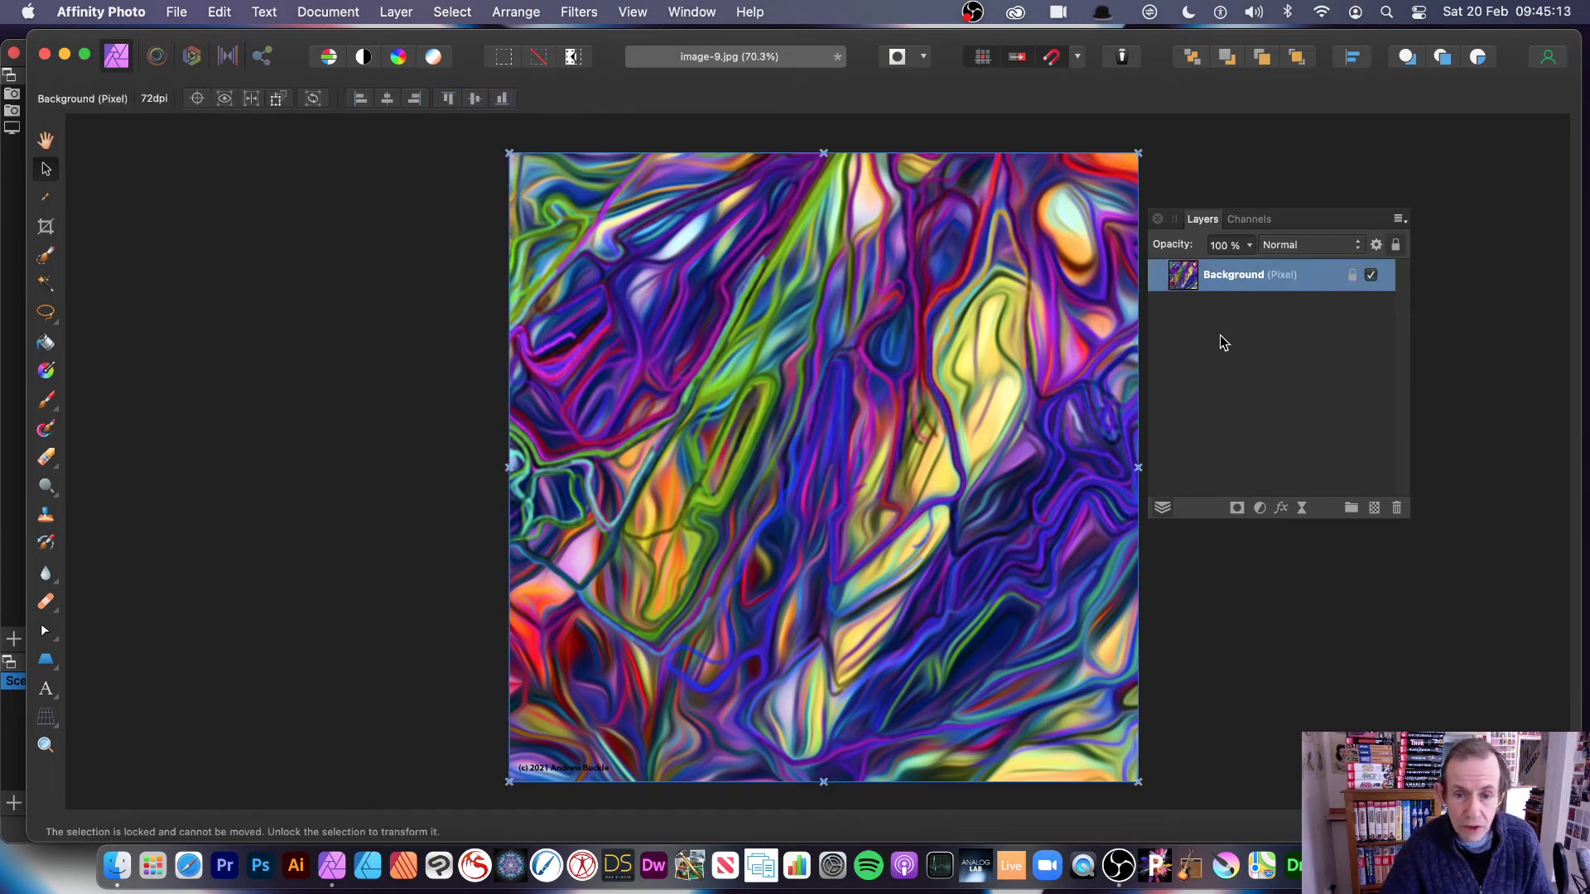
# Type a black Arial letter A and enlarge it to 1448.1 pt over the upper middle.
pyautogui.click(46, 689)
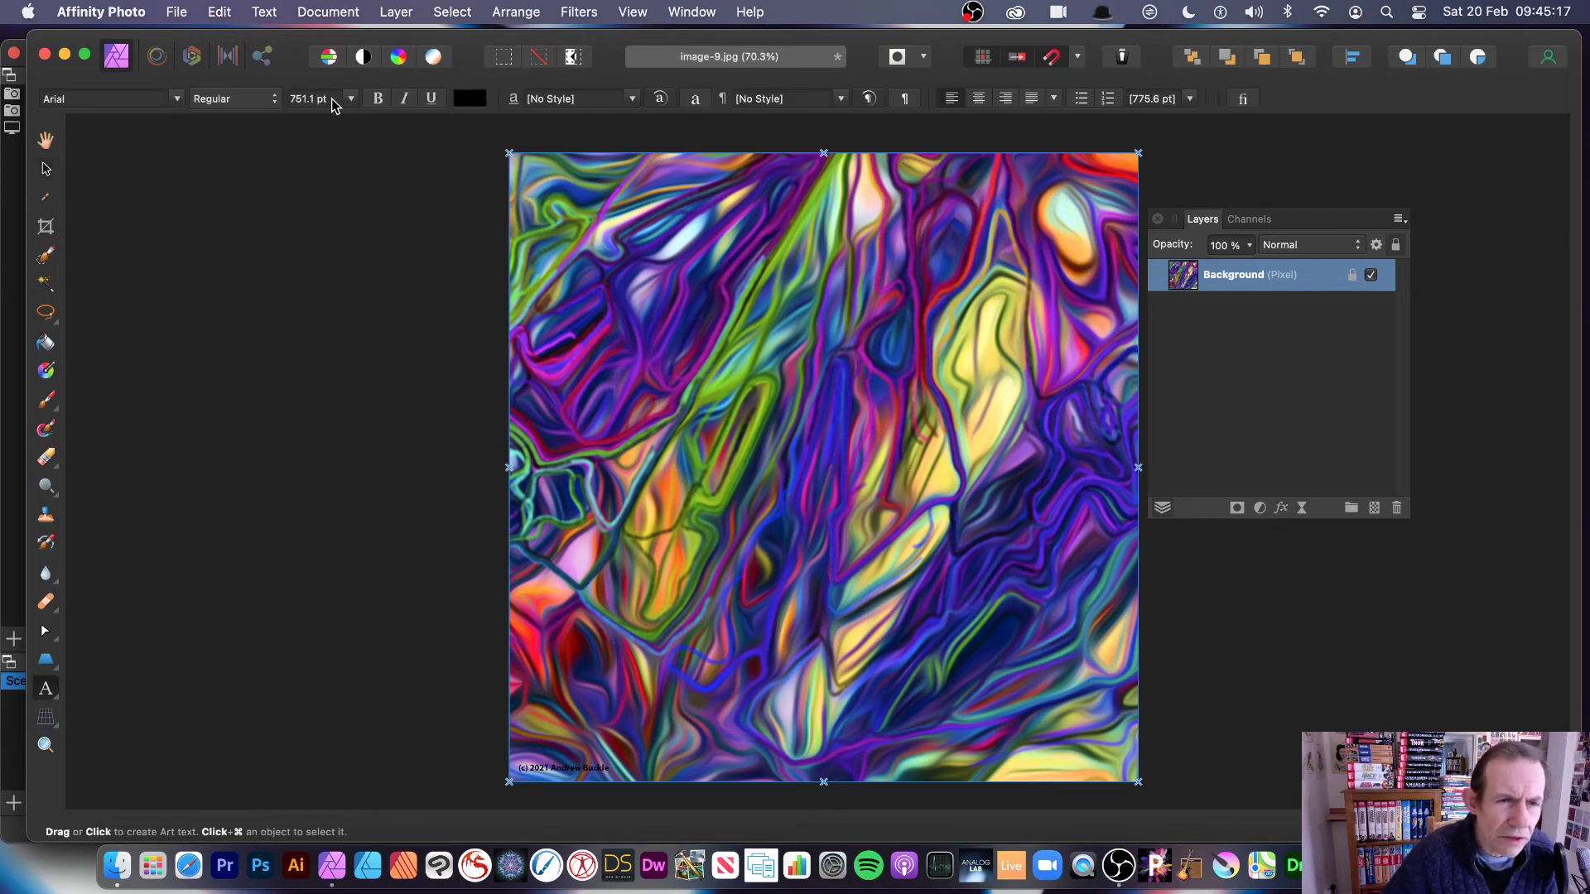
pyautogui.click(339, 100)
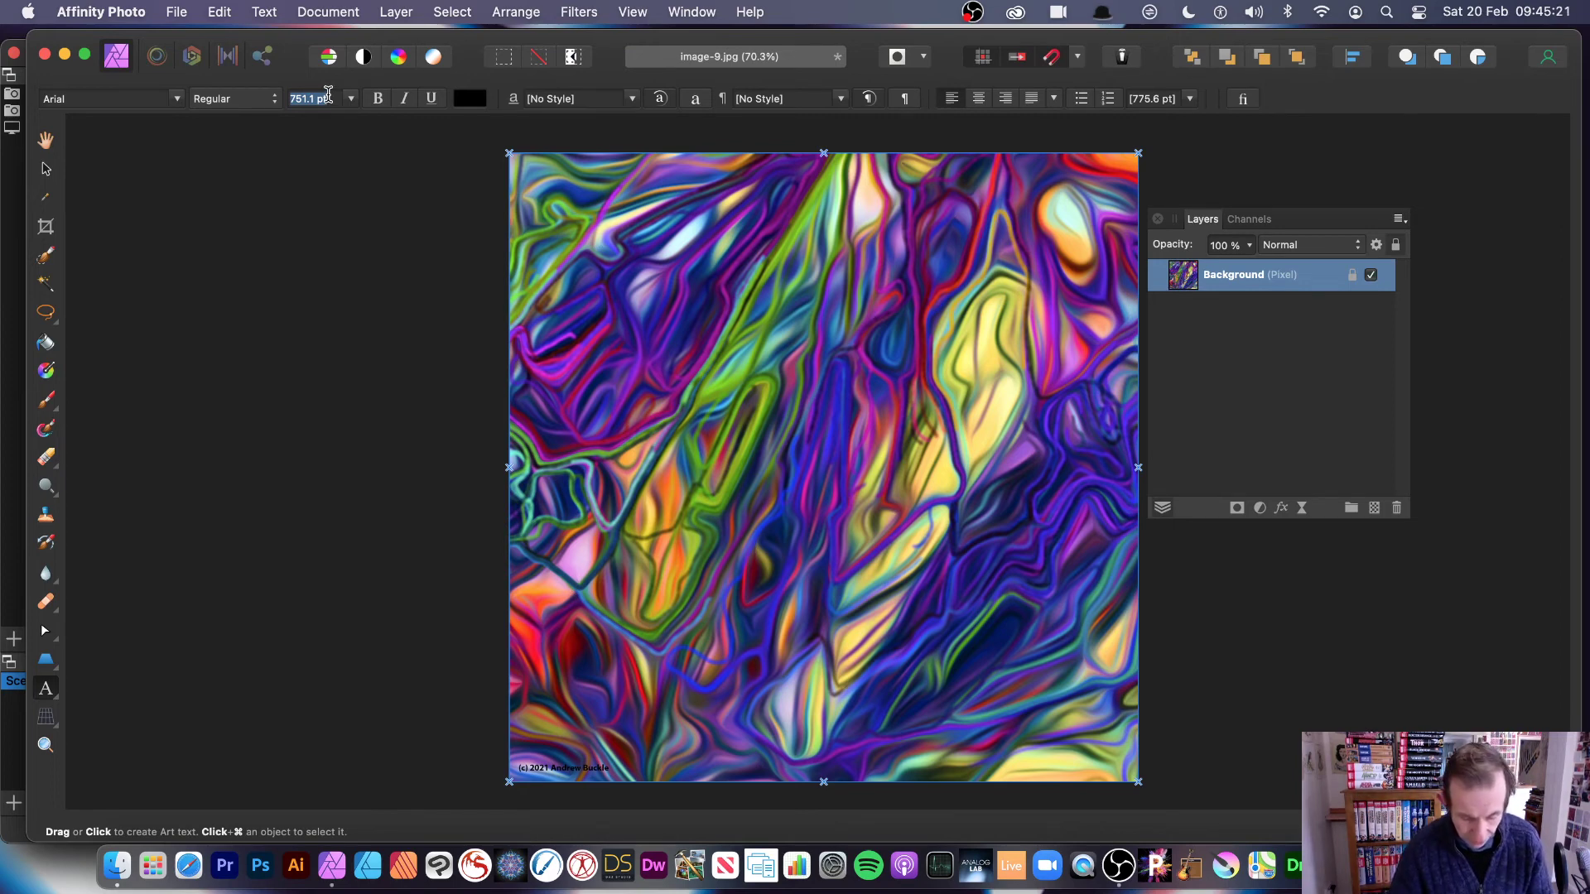
pyautogui.write('2')
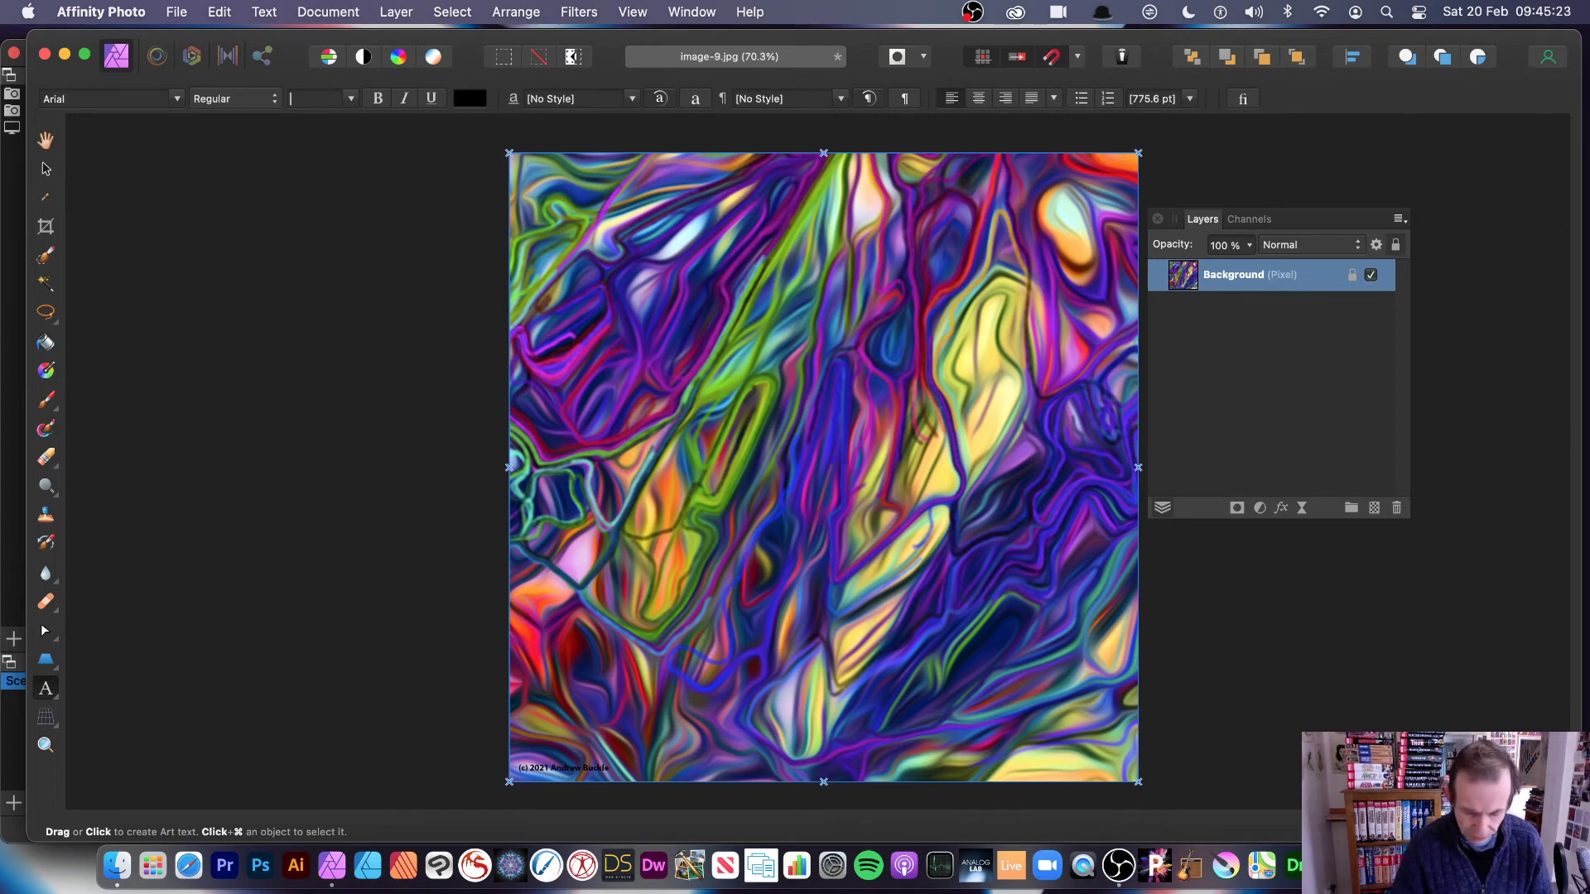
pyautogui.press('Return')
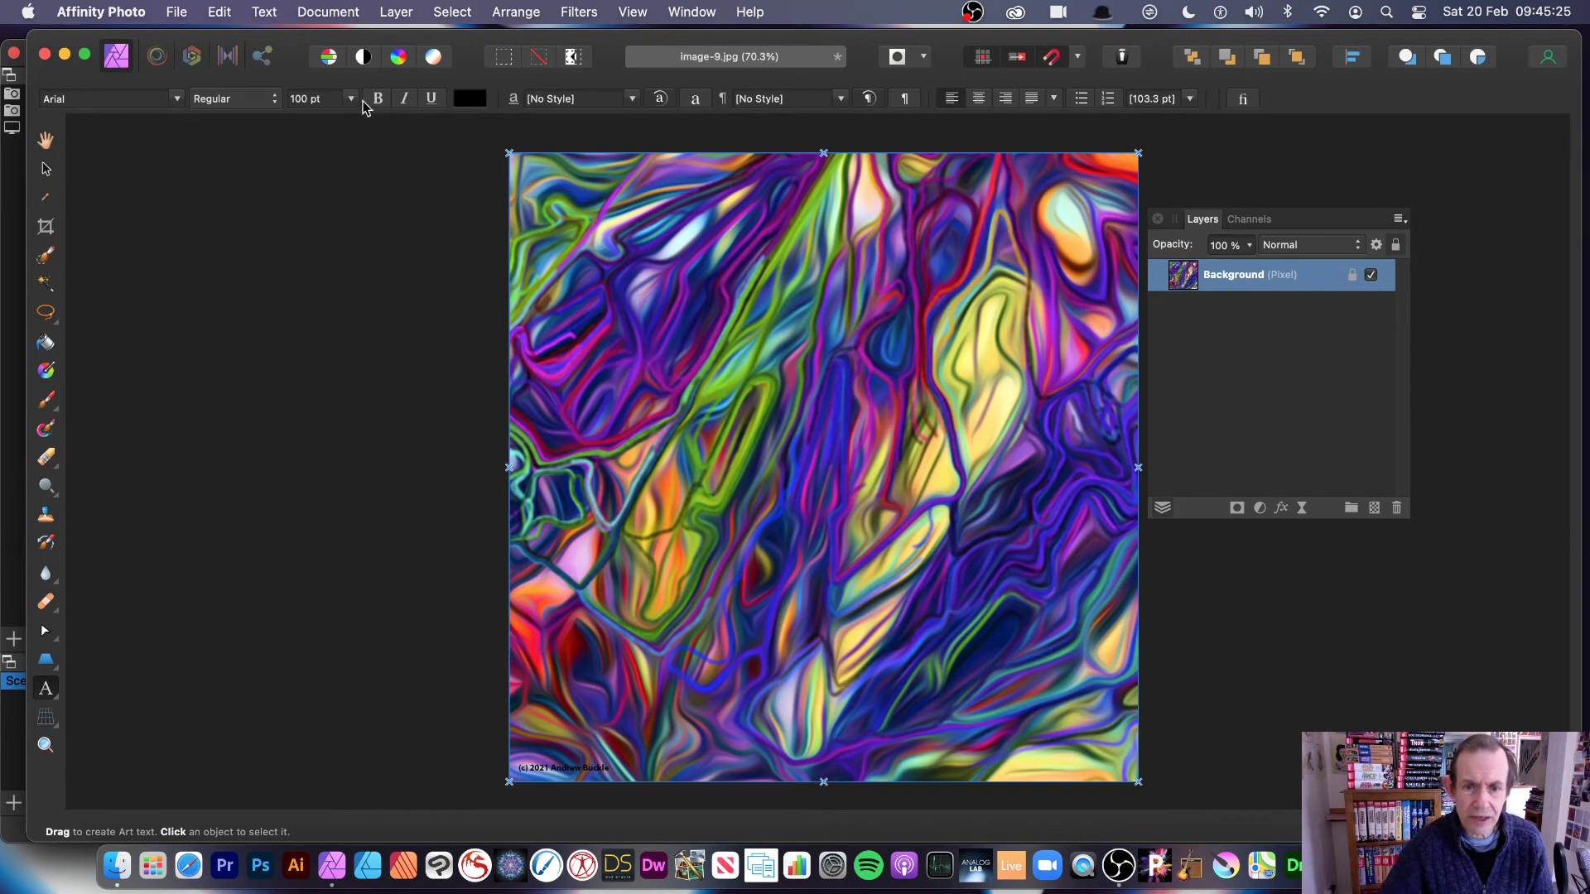
pyautogui.click(755, 462)
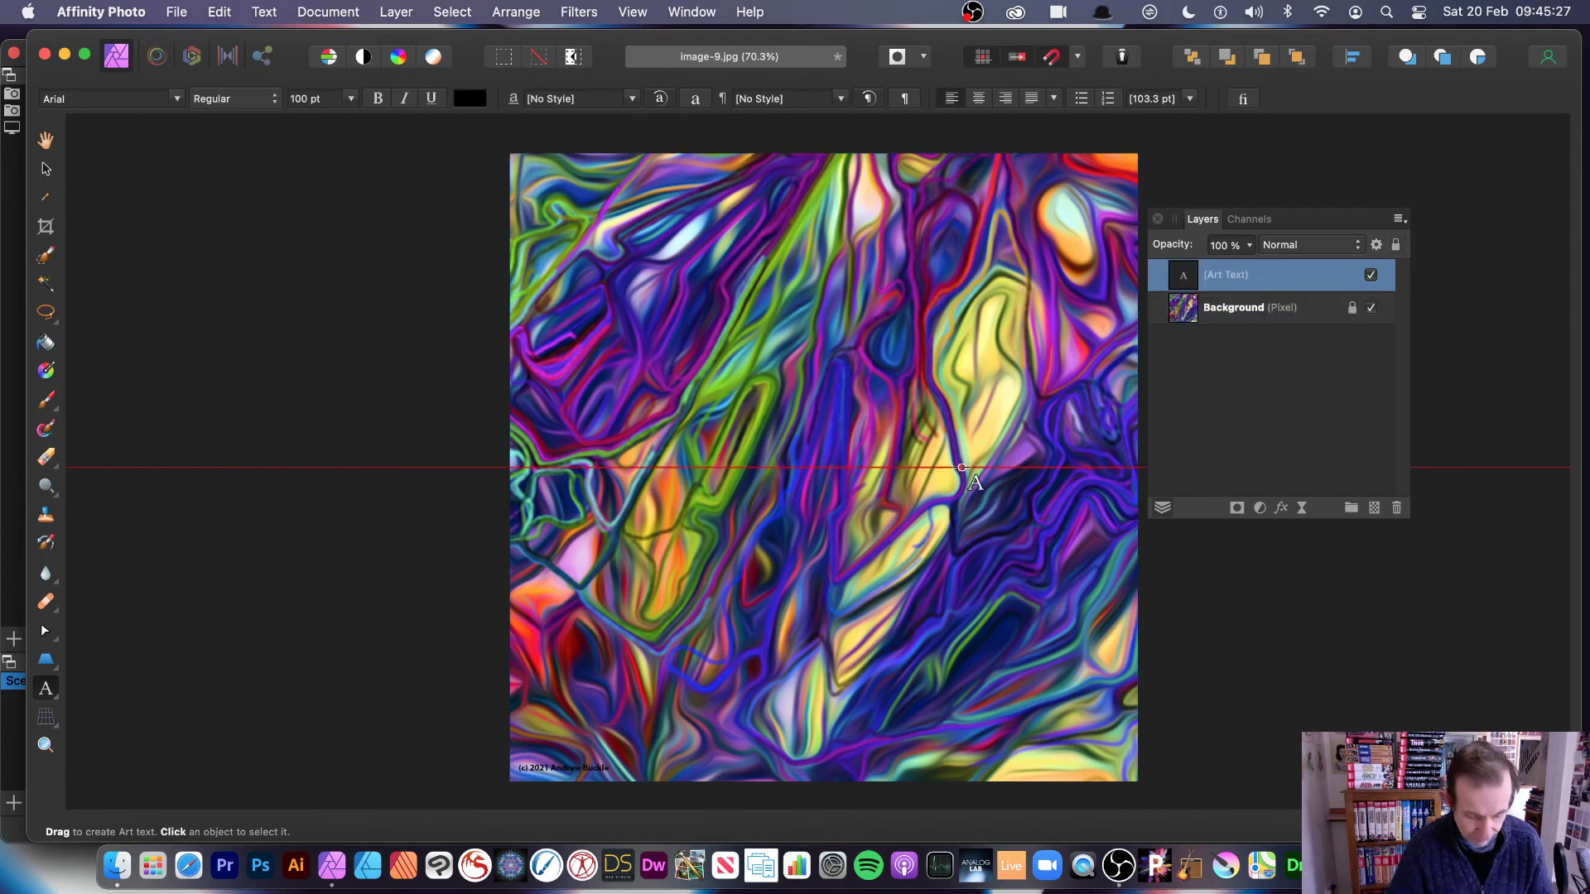
pyautogui.write('A')
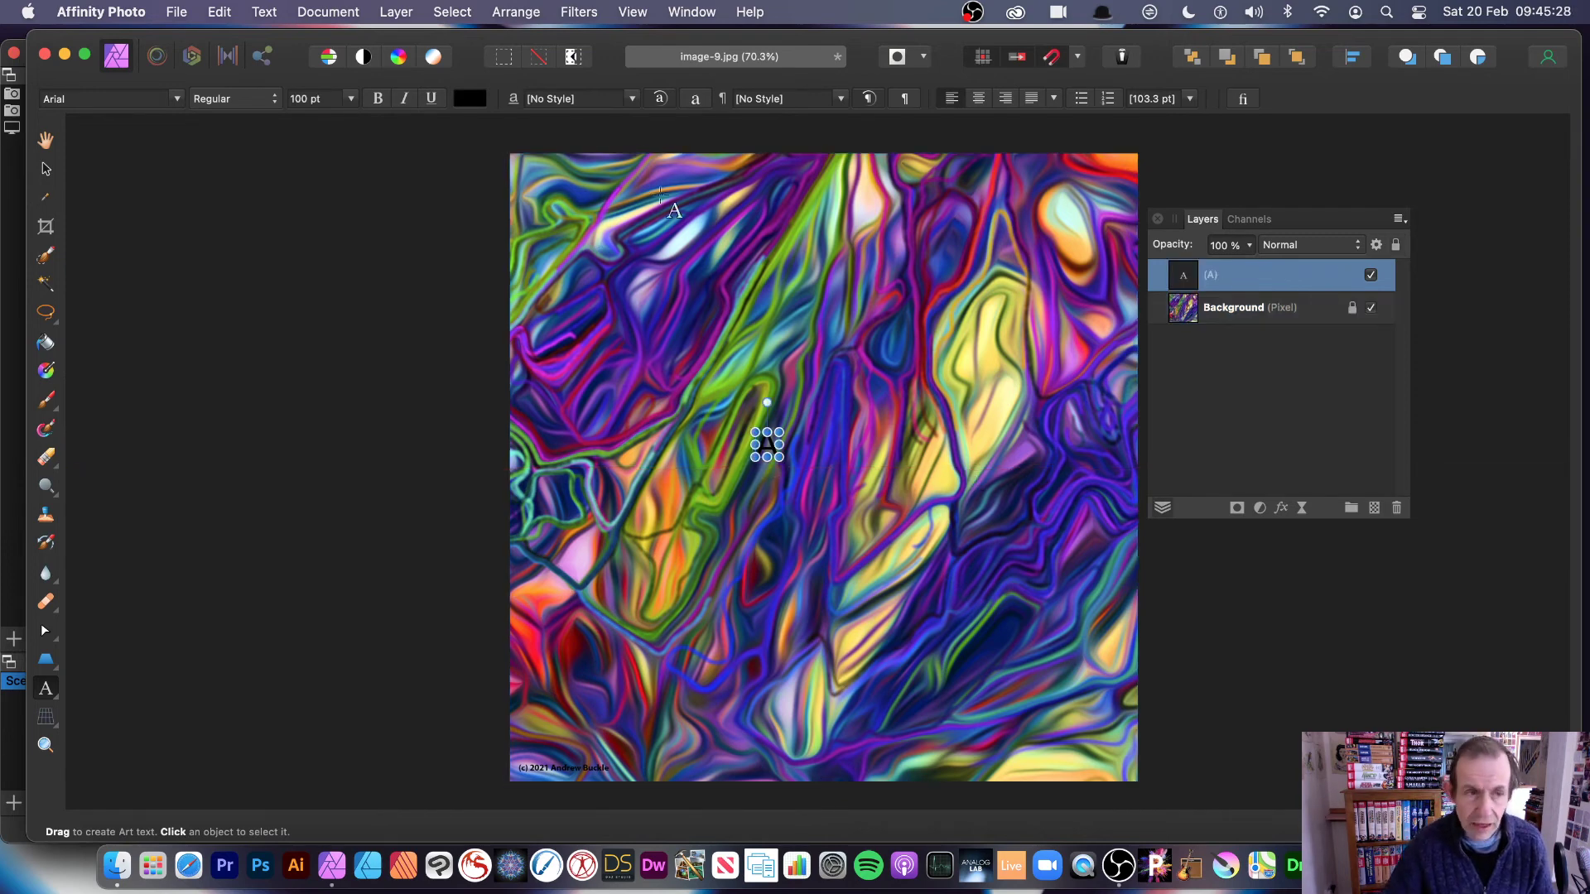
pyautogui.click(47, 170)
pyautogui.moveTo(778, 456); pyautogui.dragTo(1011, 706)
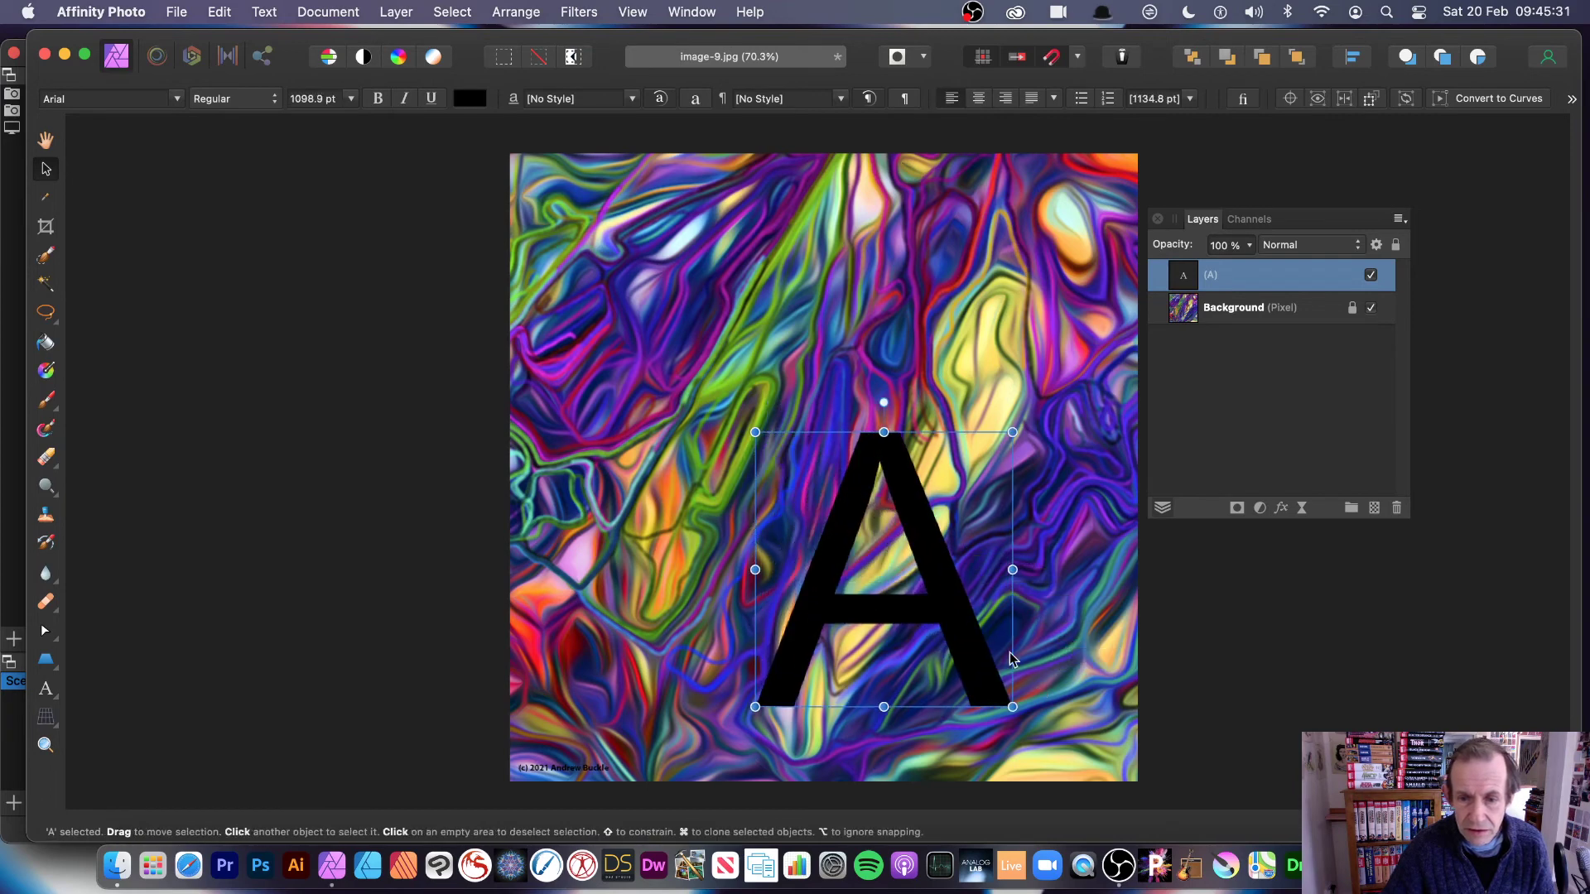
pyautogui.moveTo(902, 458); pyautogui.dragTo(763, 269)
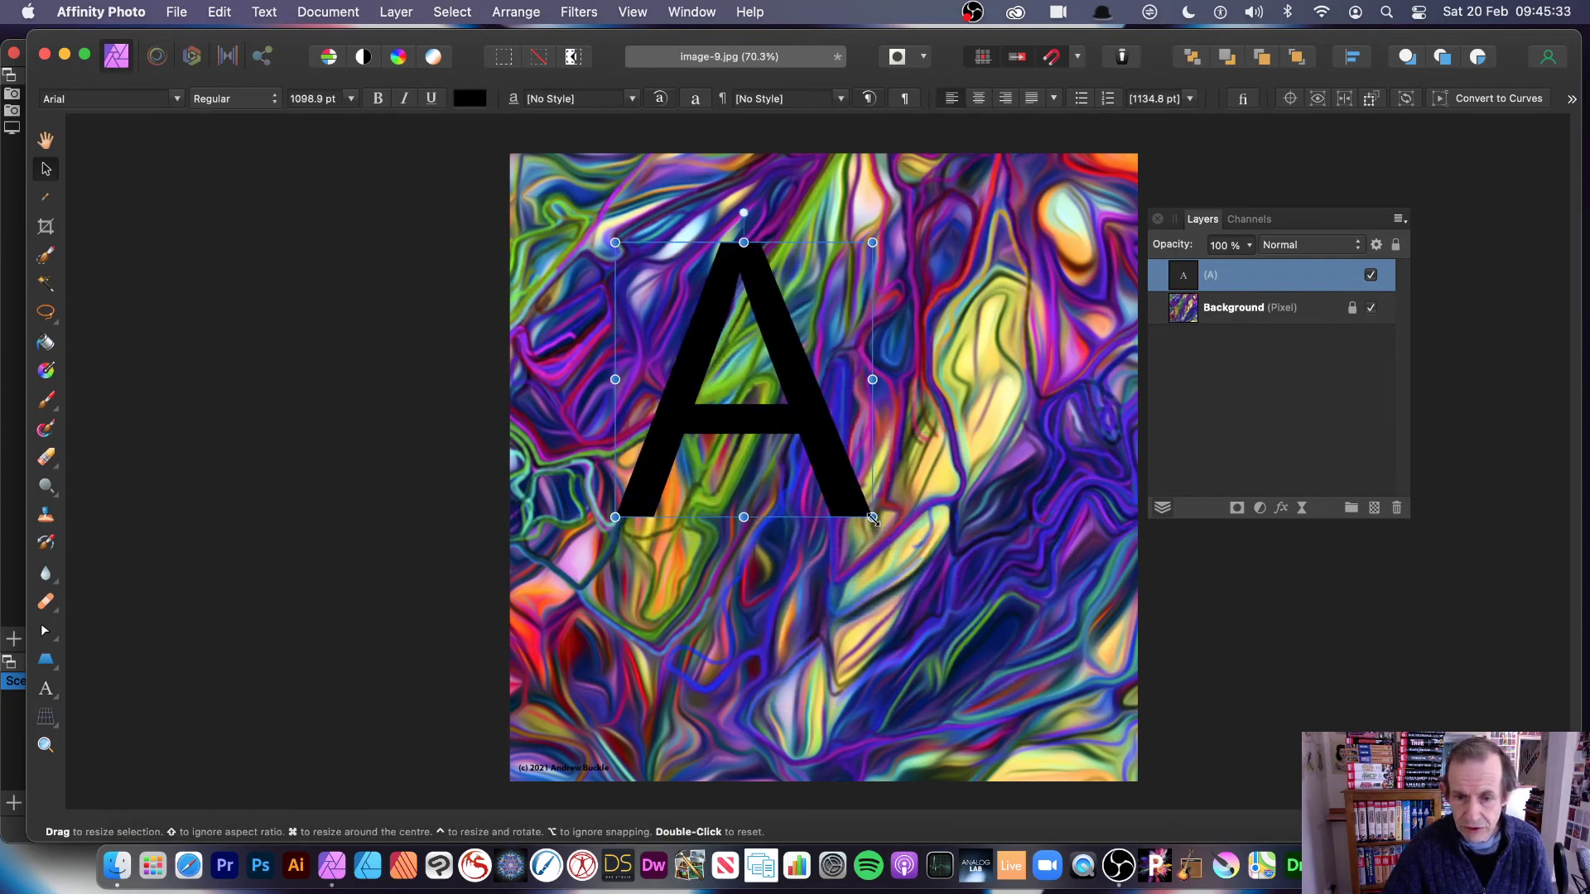
pyautogui.moveTo(872, 518); pyautogui.dragTo(955, 605)
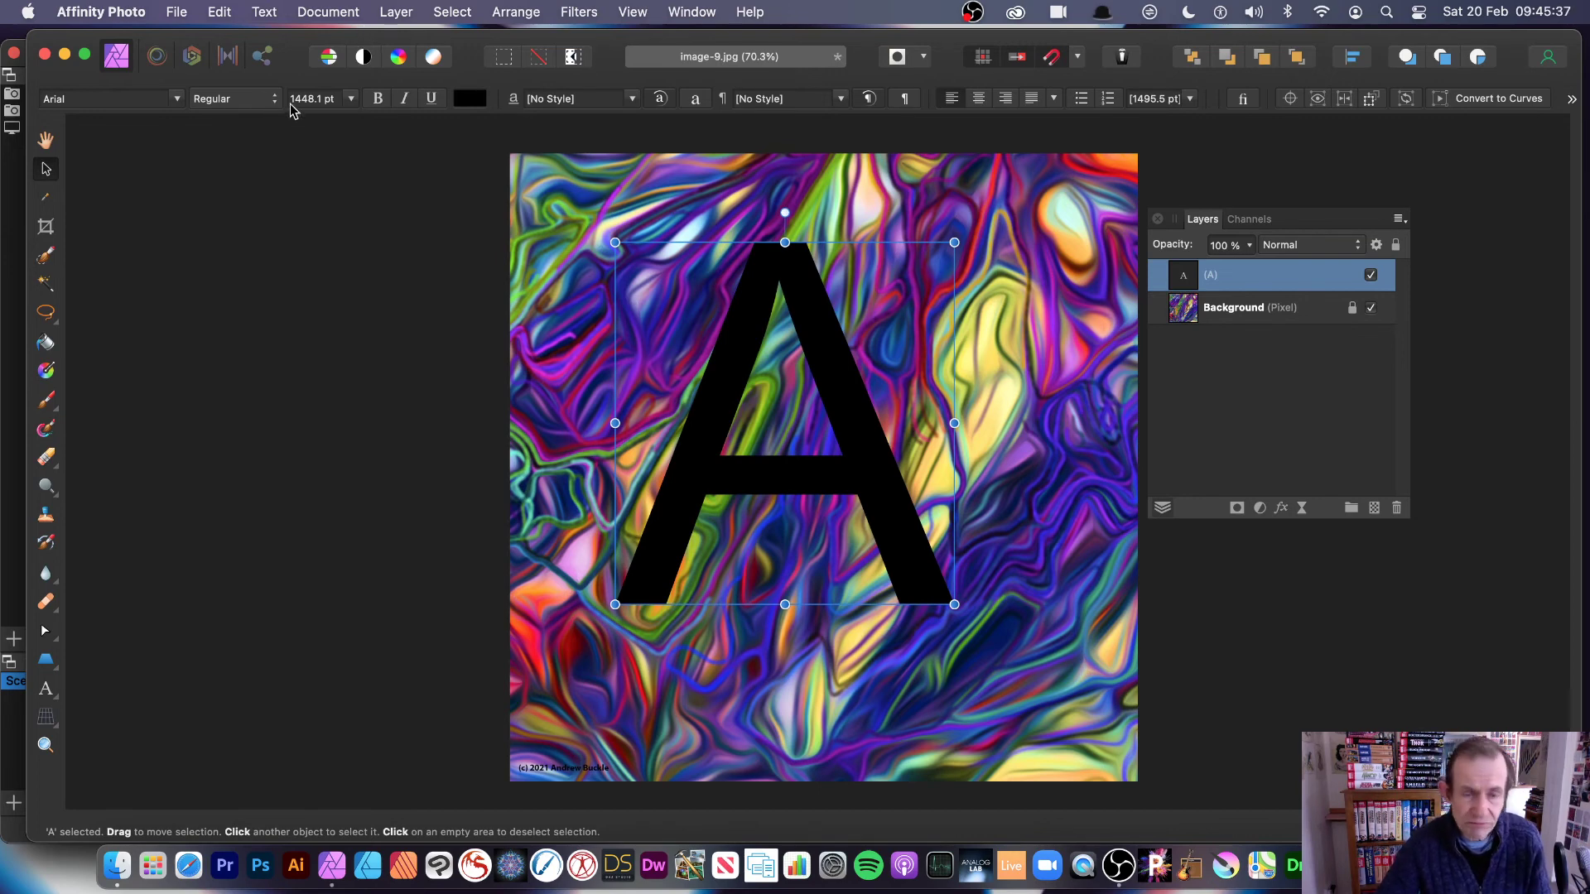
# Radially blur the letter A with the centre dragged up and right so it swirls.
pyautogui.click(585, 12)
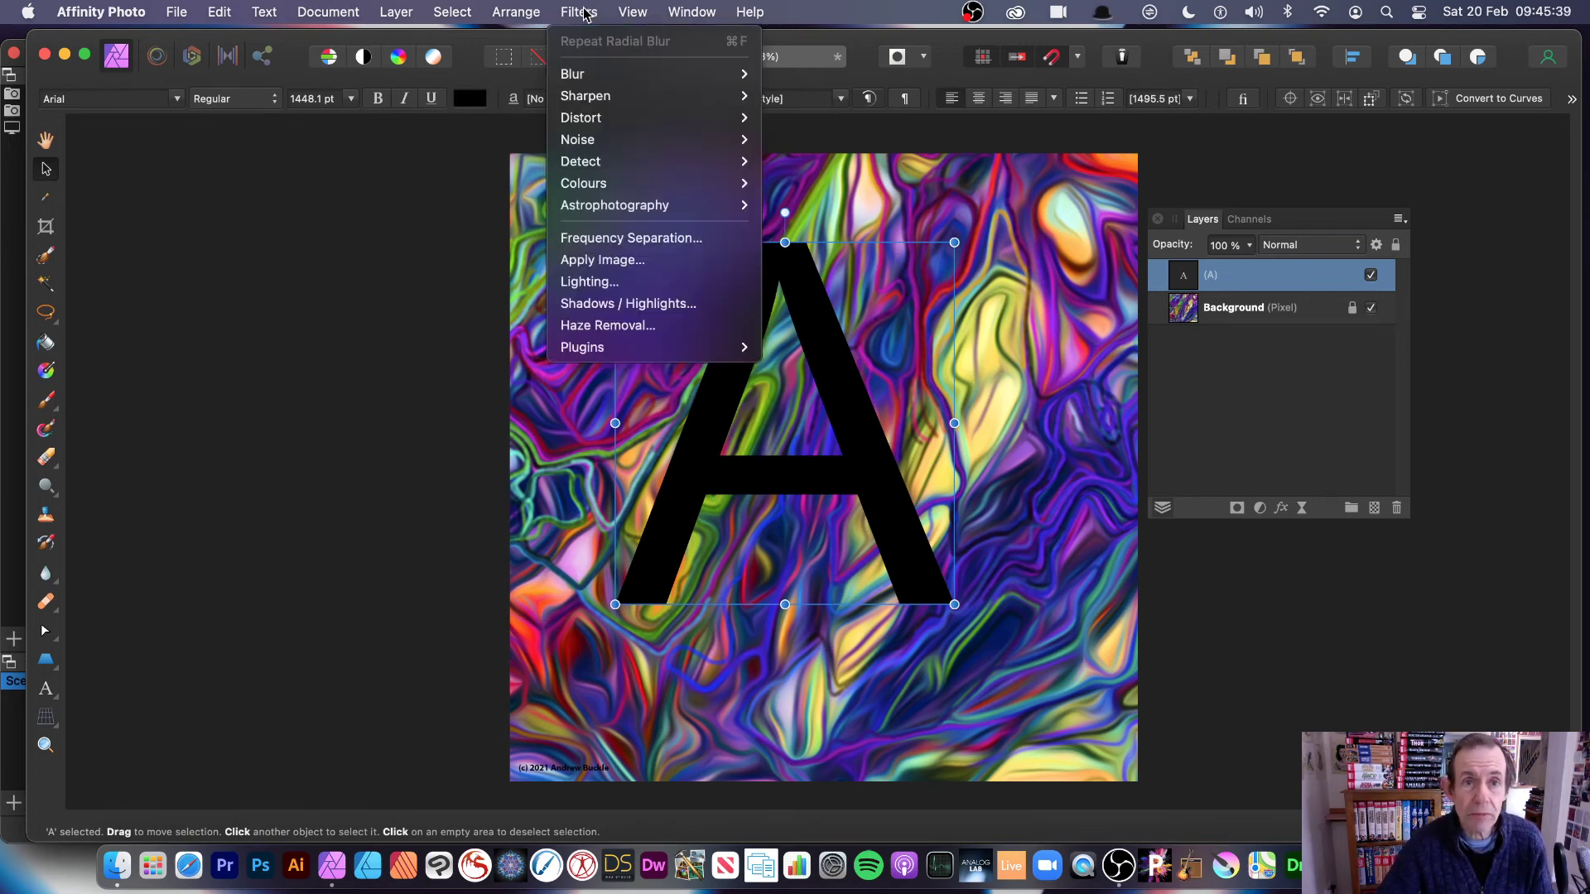
pyautogui.moveTo(597, 81)
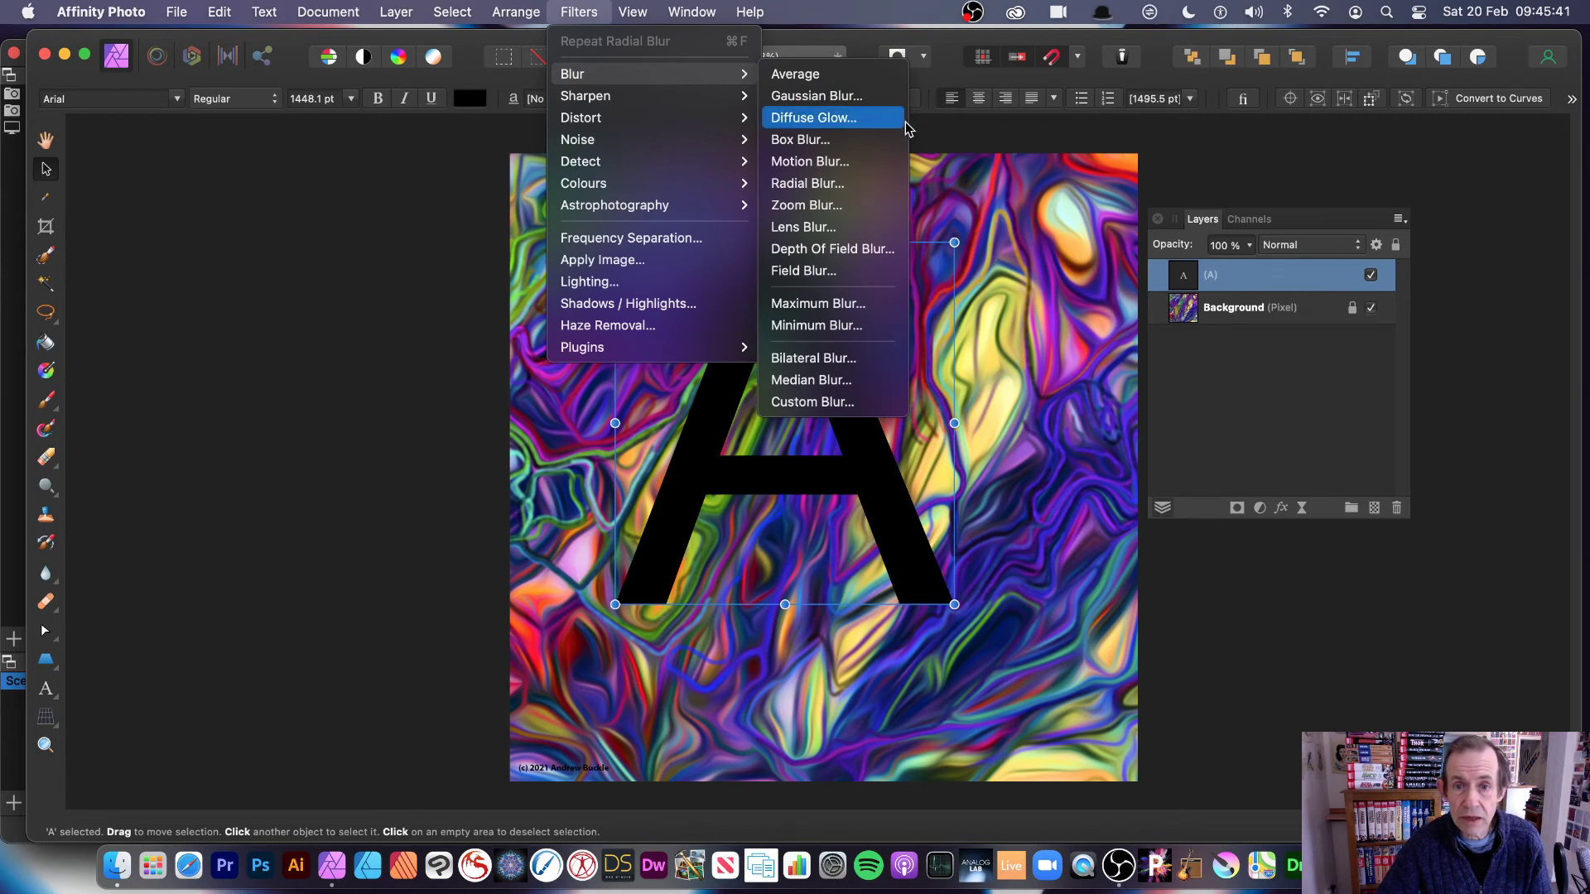
pyautogui.click(884, 188)
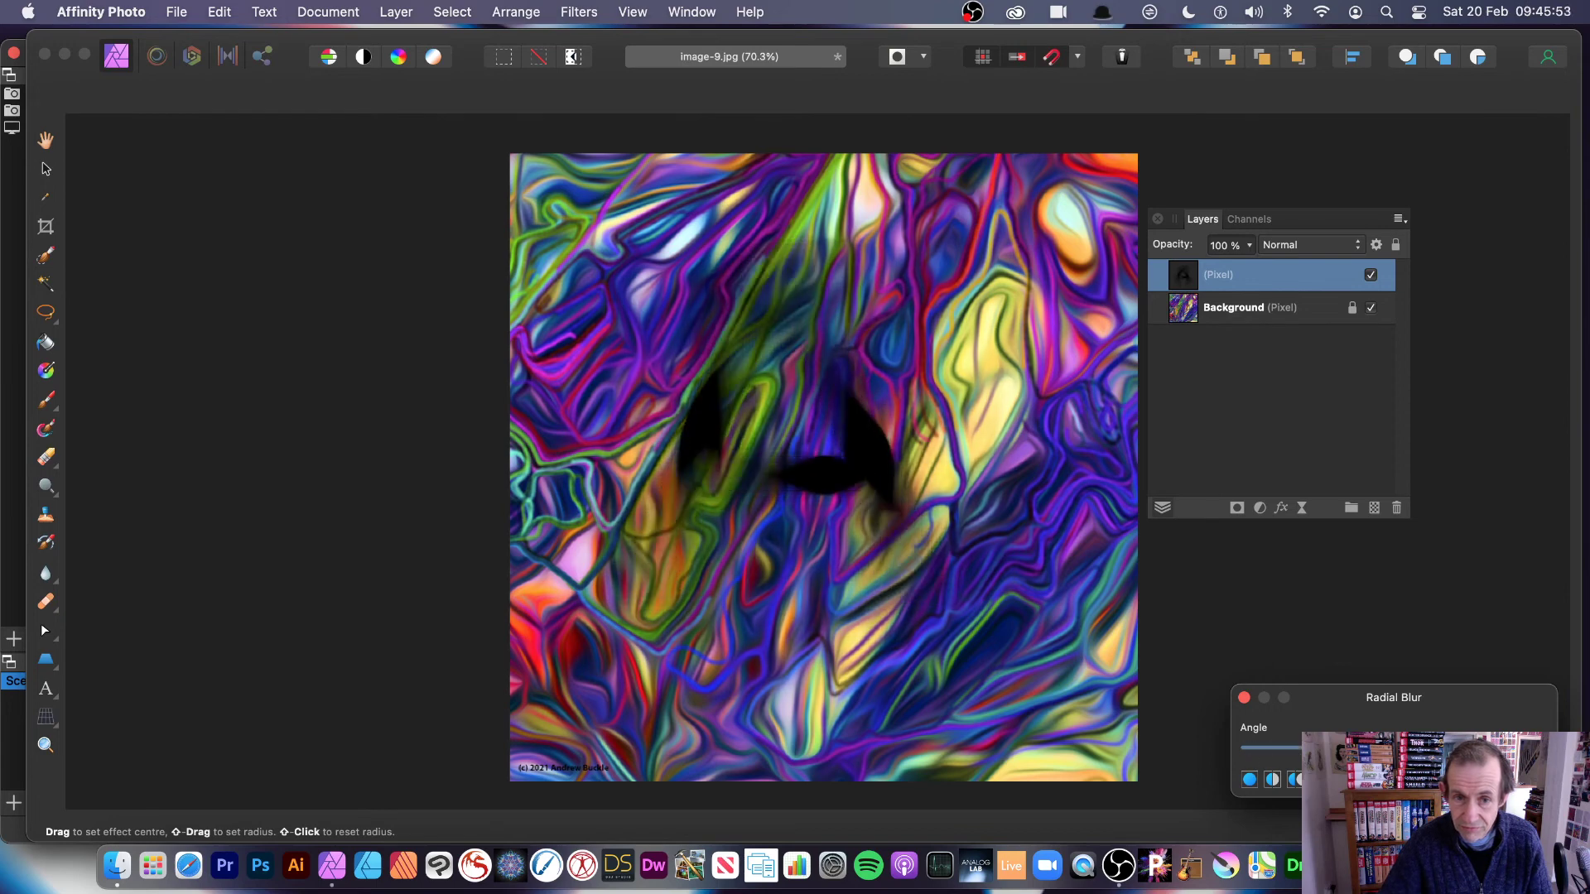
pyautogui.moveTo(760, 517); pyautogui.dragTo(861, 379)
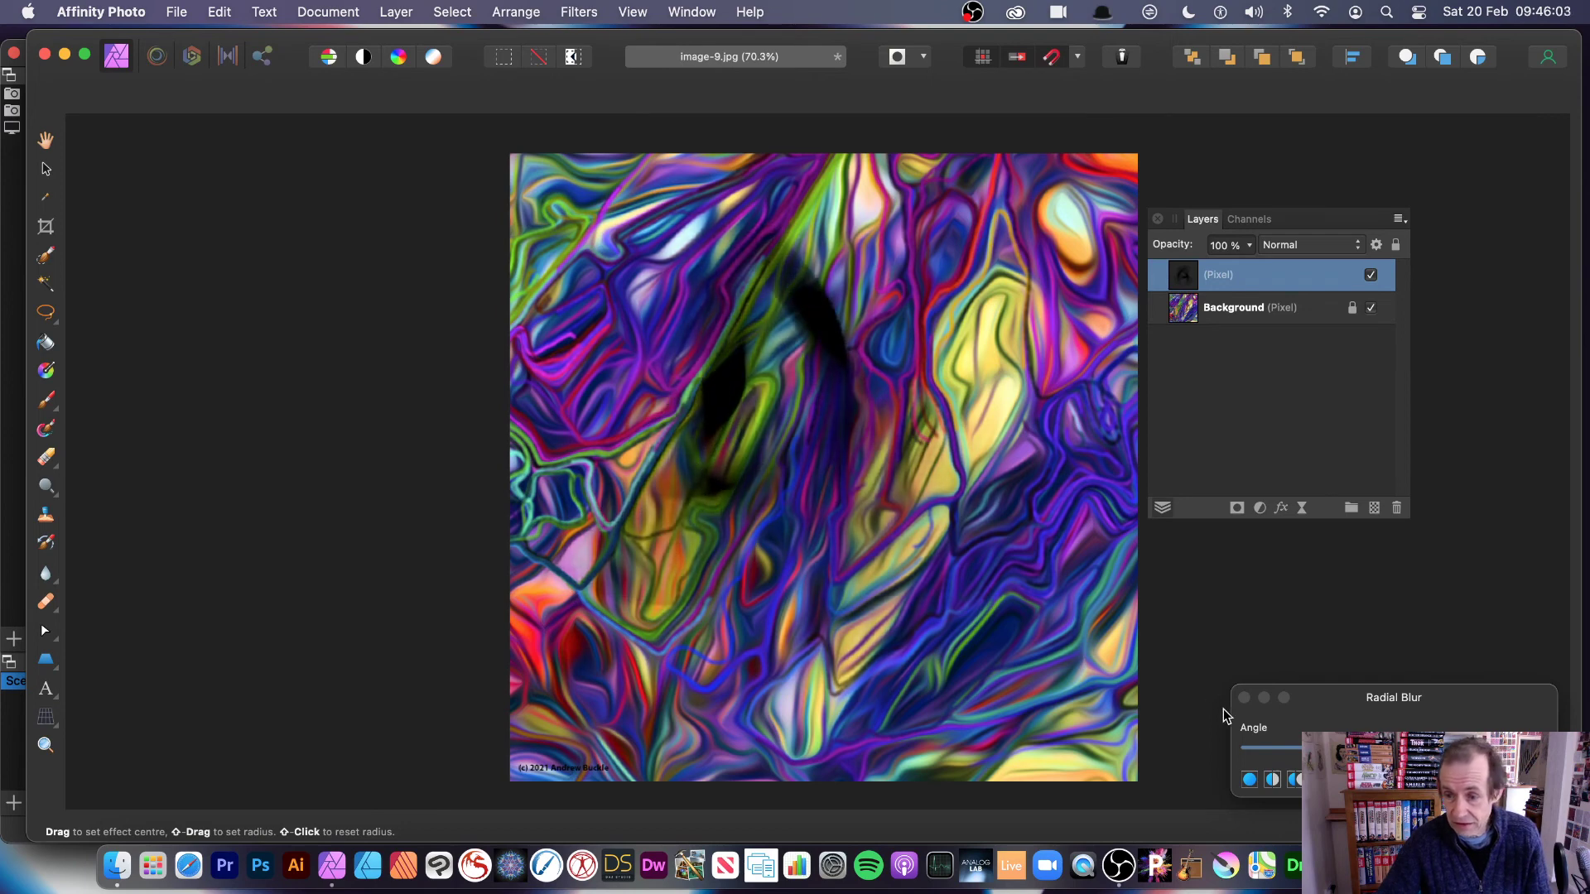
pyautogui.click(1325, 748)
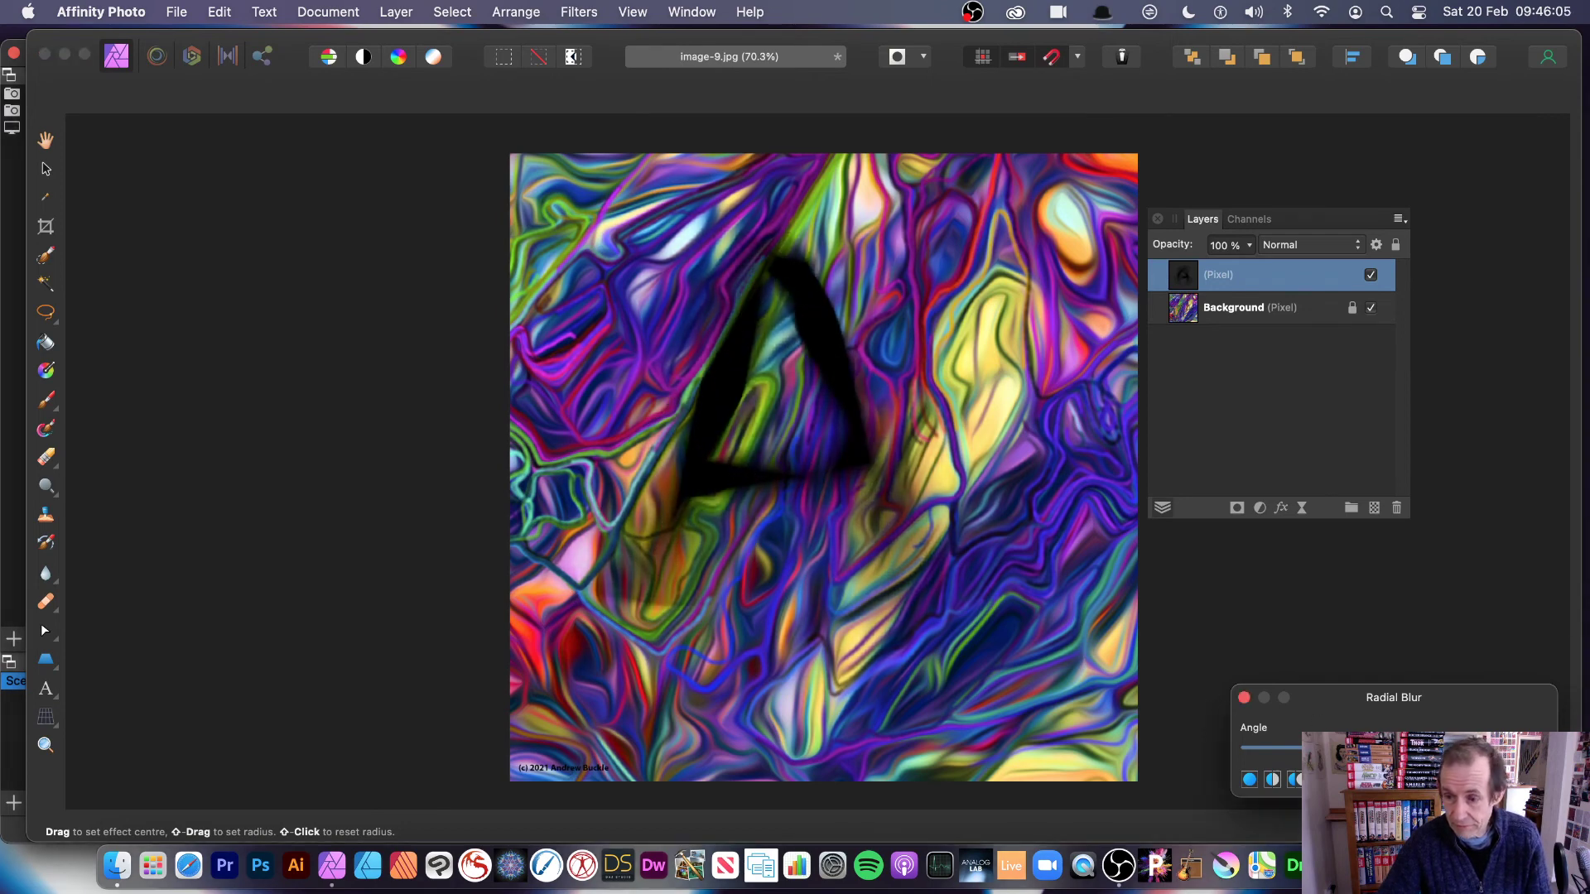
pyautogui.click(1515, 807)
pyautogui.click(406, 11)
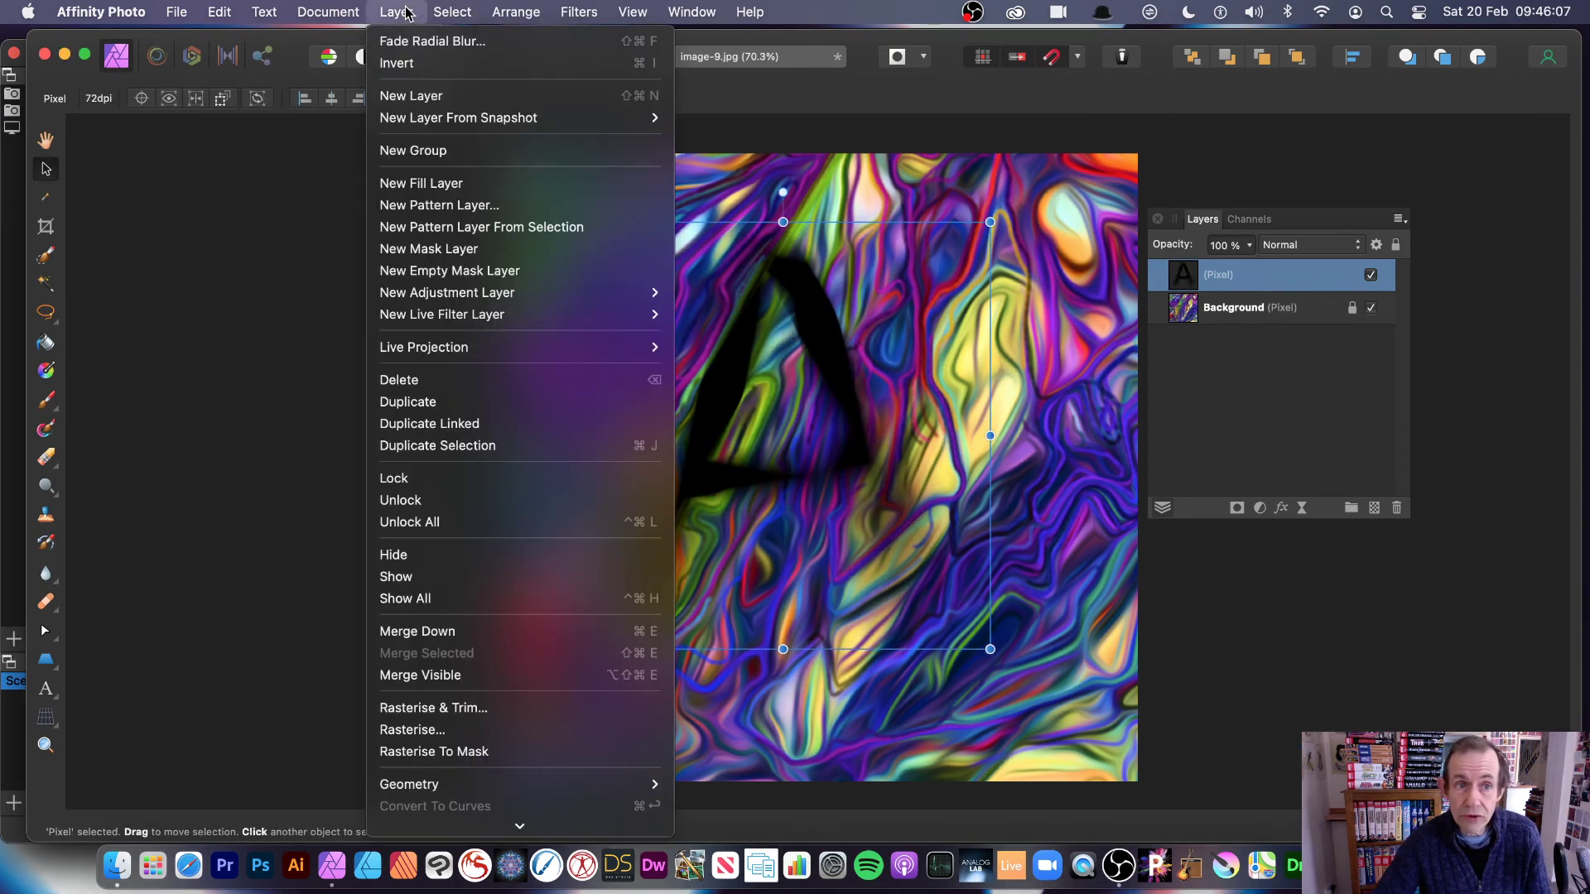
# Fade the radial blur to 82% using Divide blend mode.
pyautogui.click(430, 41)
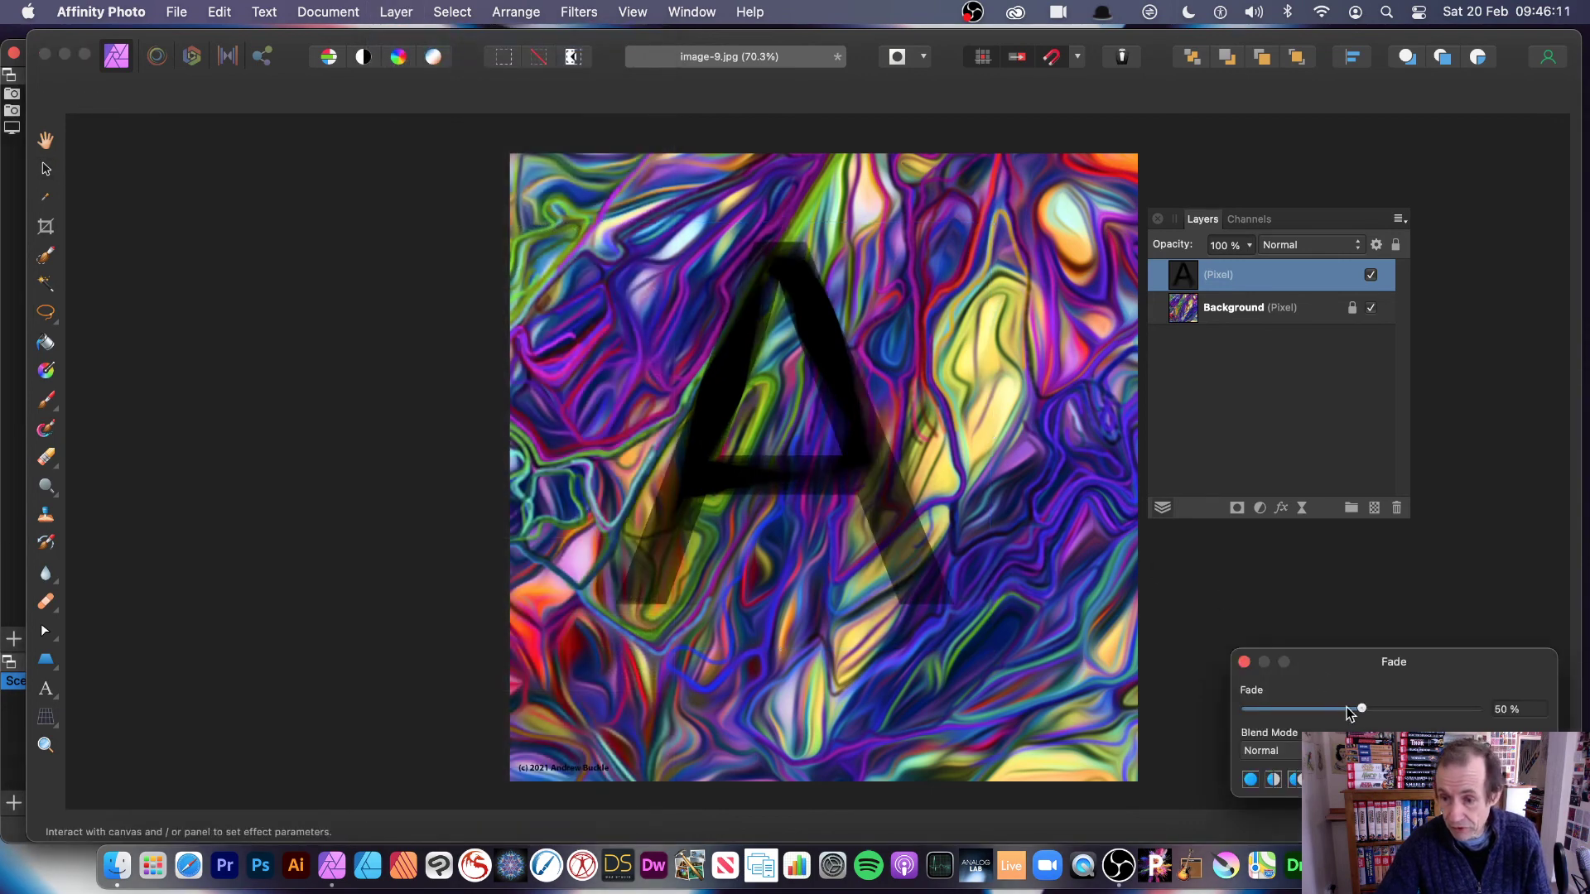
pyautogui.moveTo(1348, 710); pyautogui.dragTo(1437, 729)
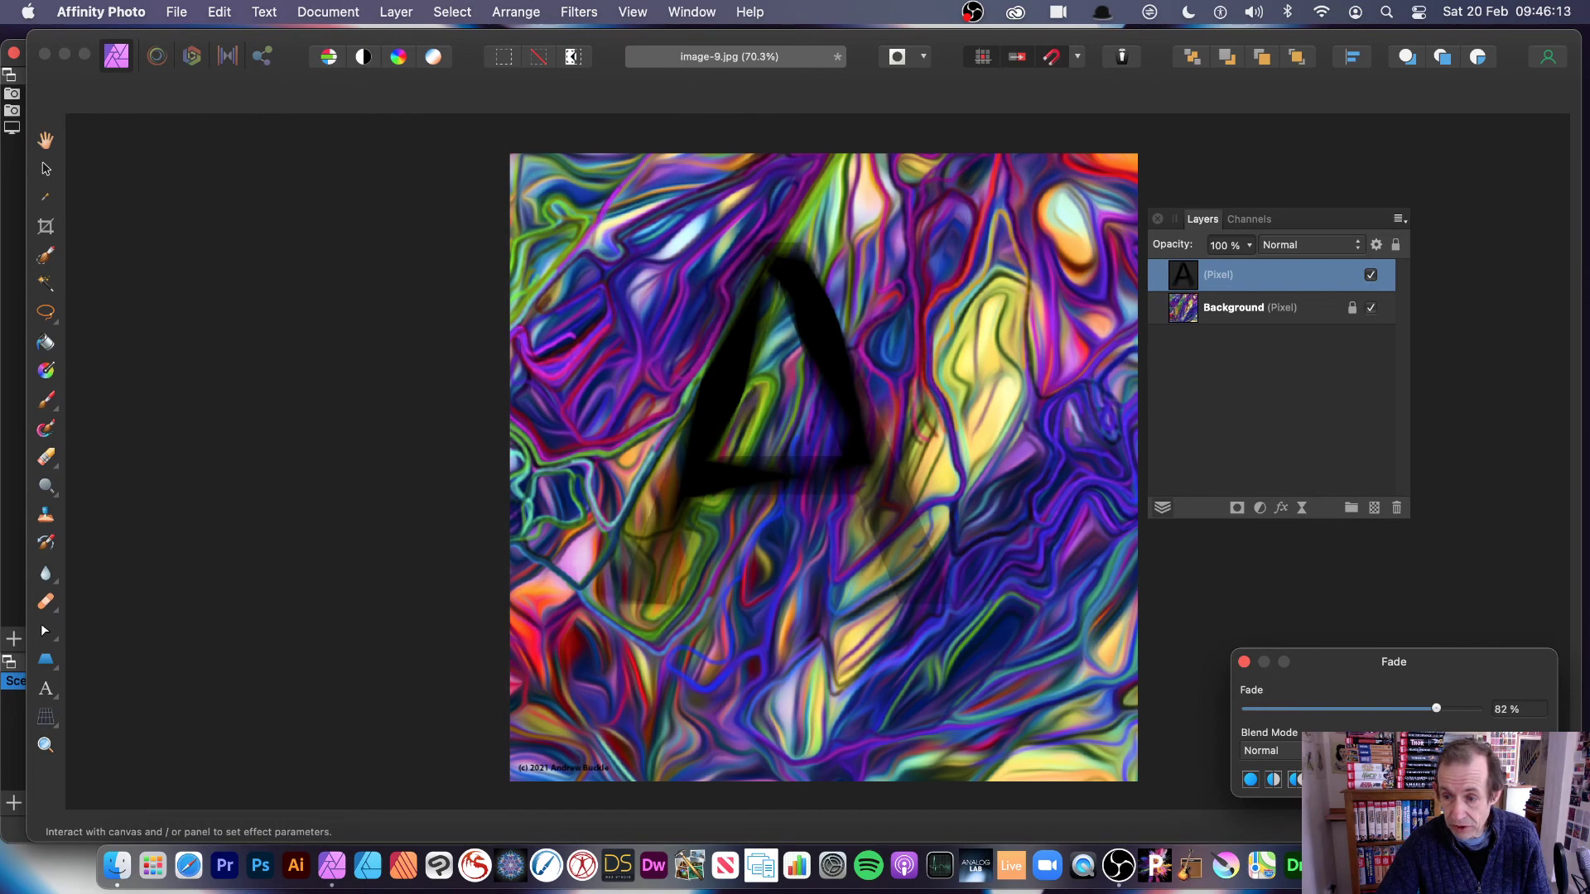
pyautogui.click(1267, 750)
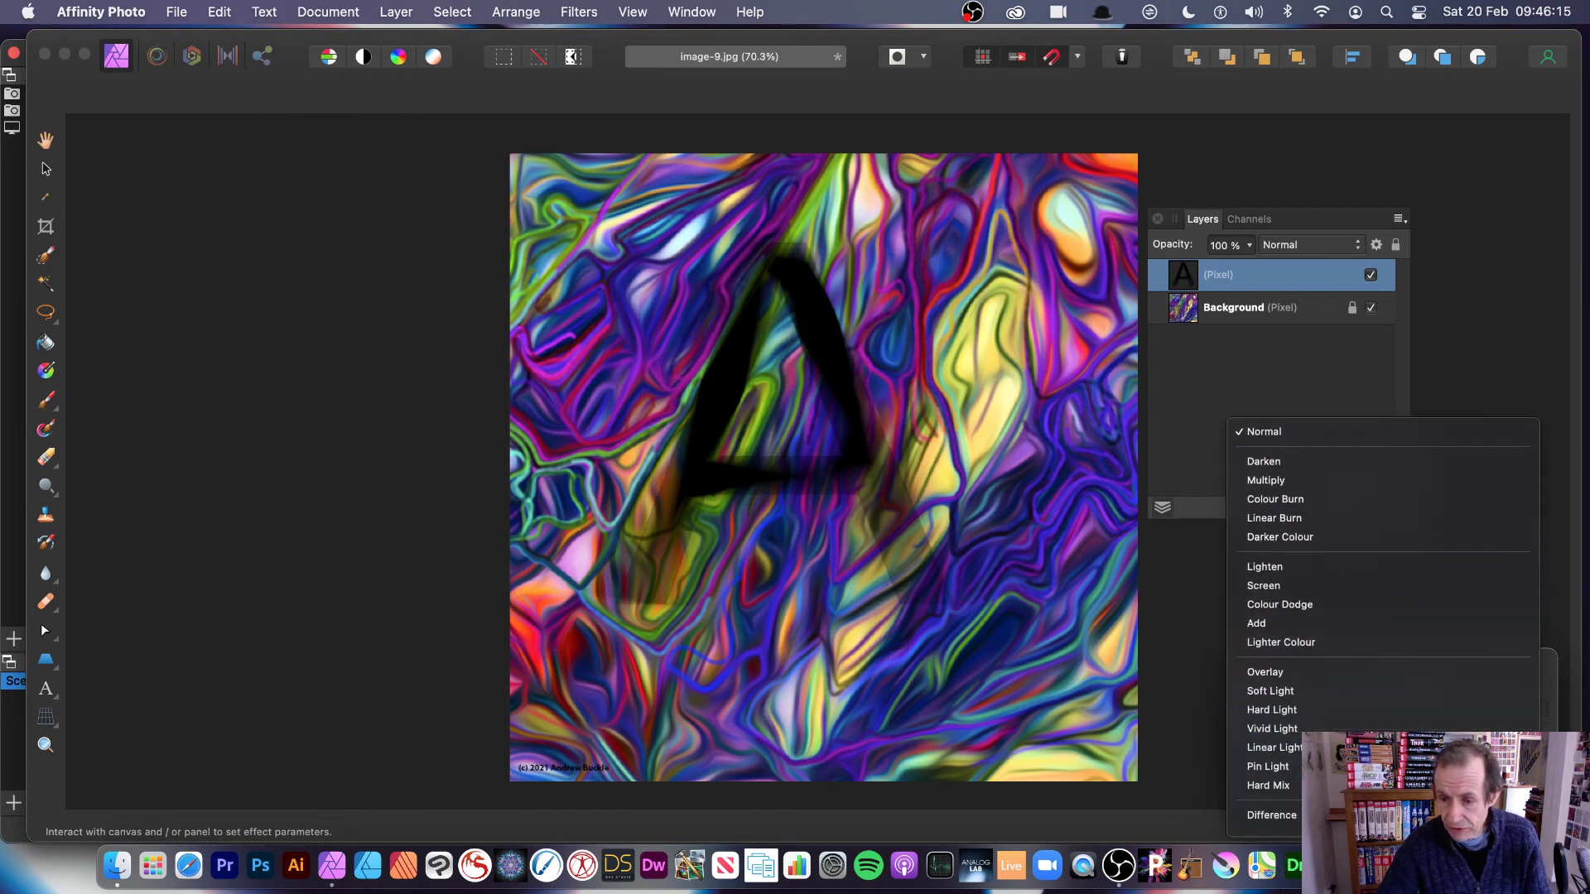
pyautogui.click(1336, 659)
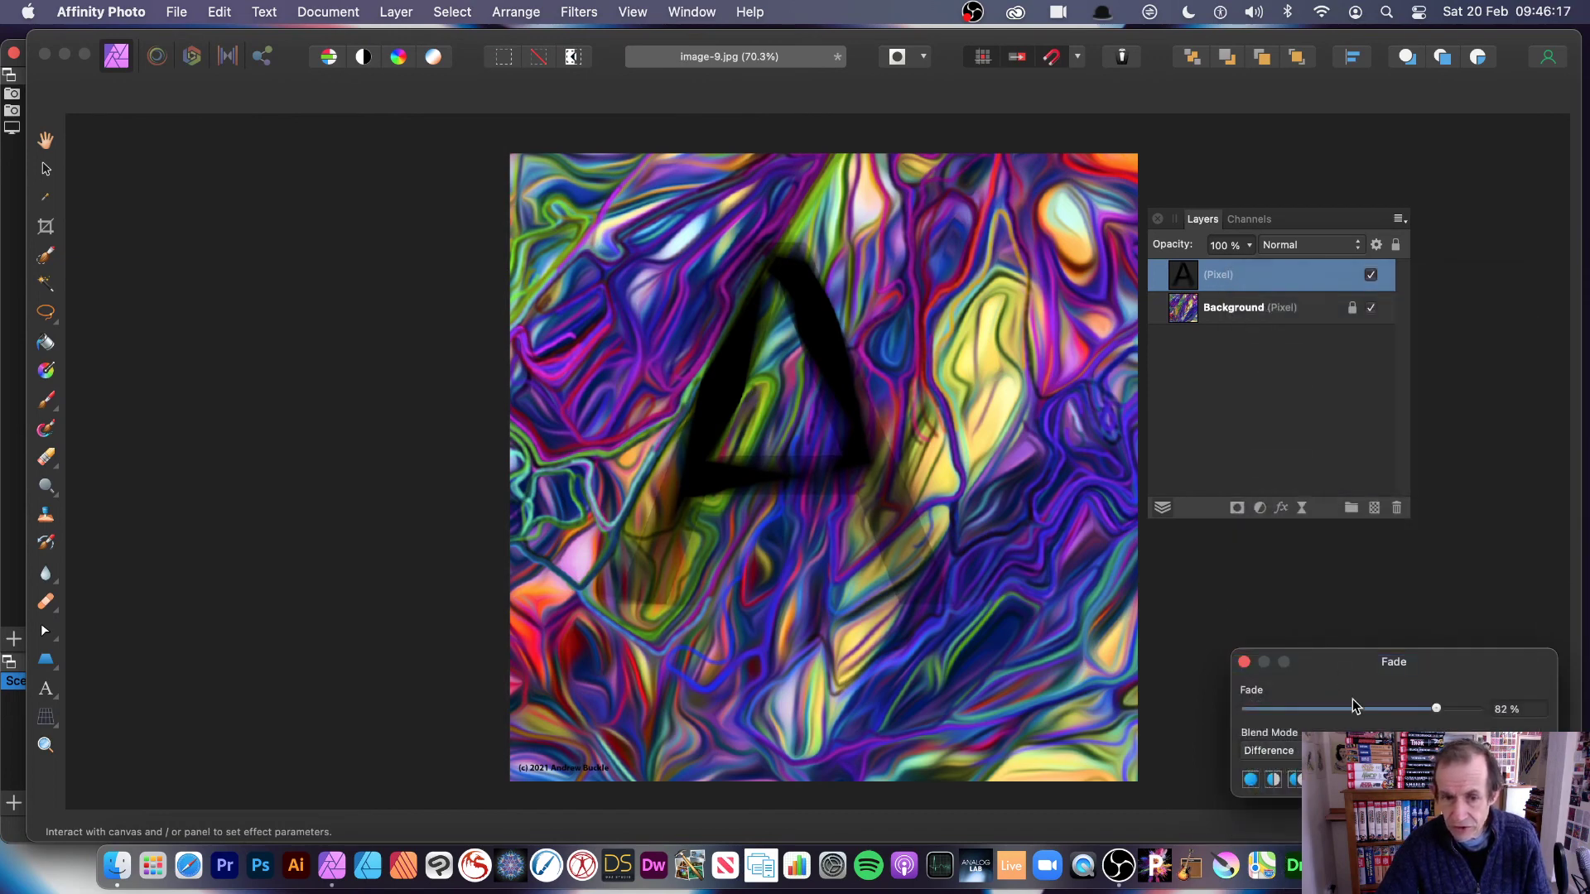
pyautogui.click(1268, 751)
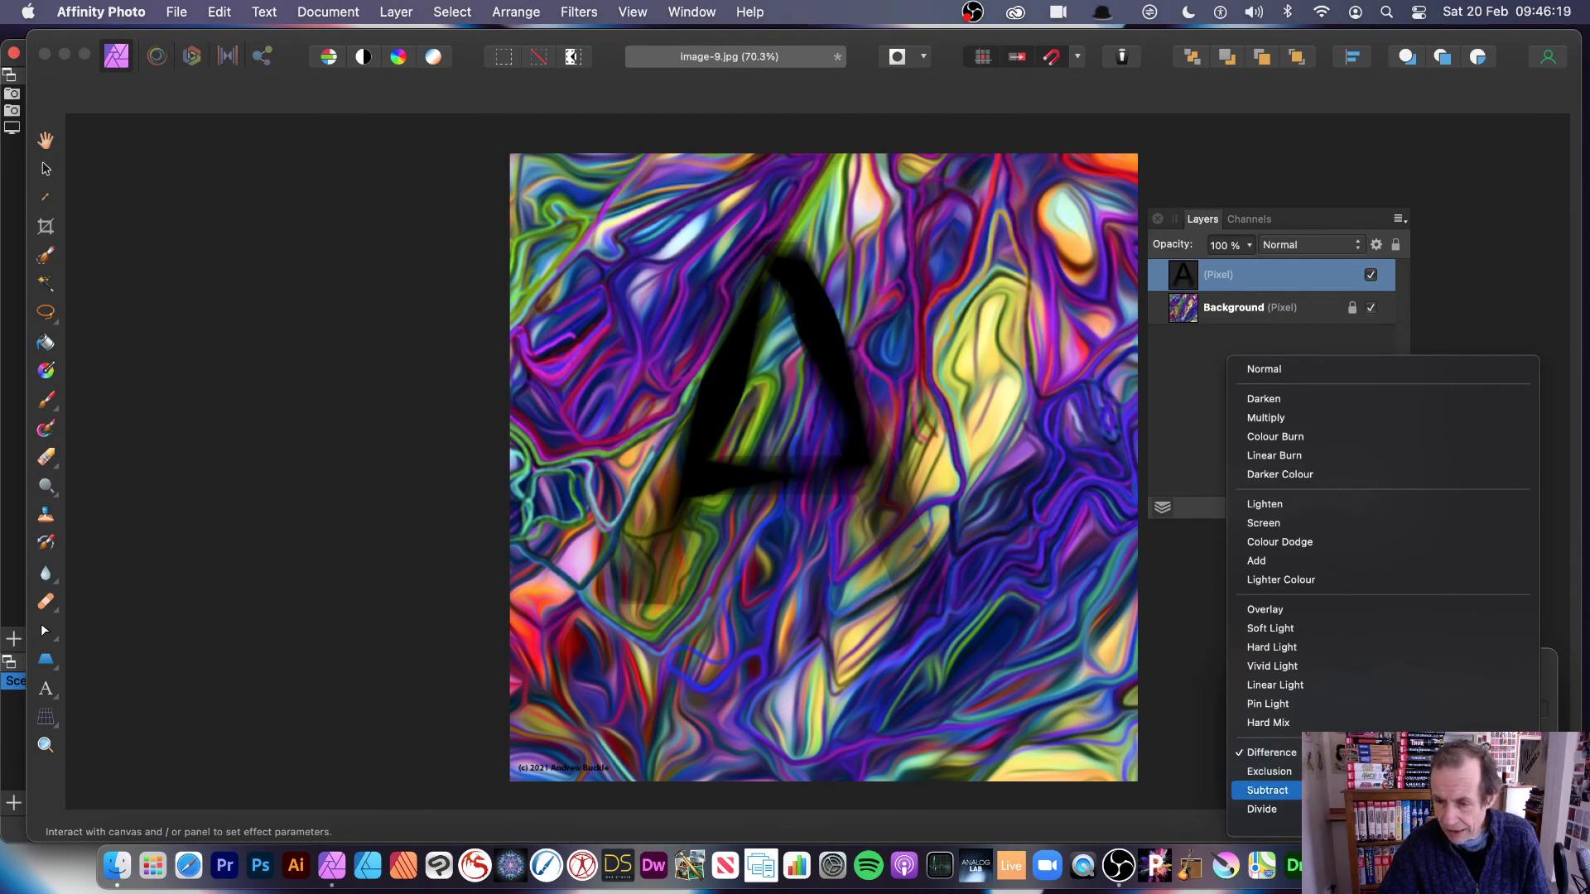
pyautogui.scroll(-3, 1341, 745)
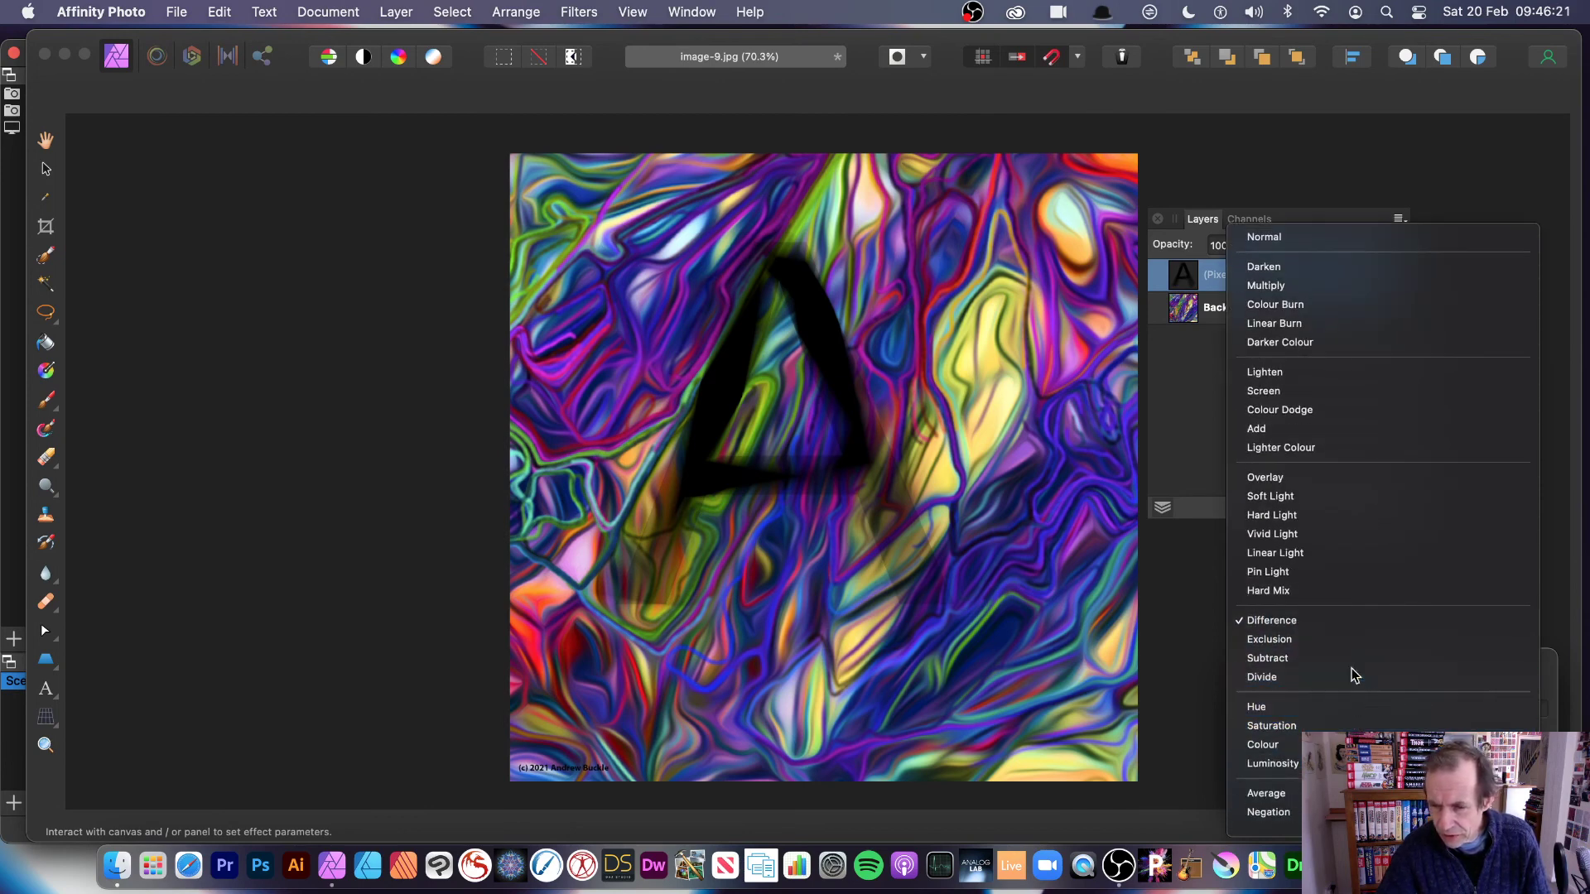
pyautogui.click(1353, 675)
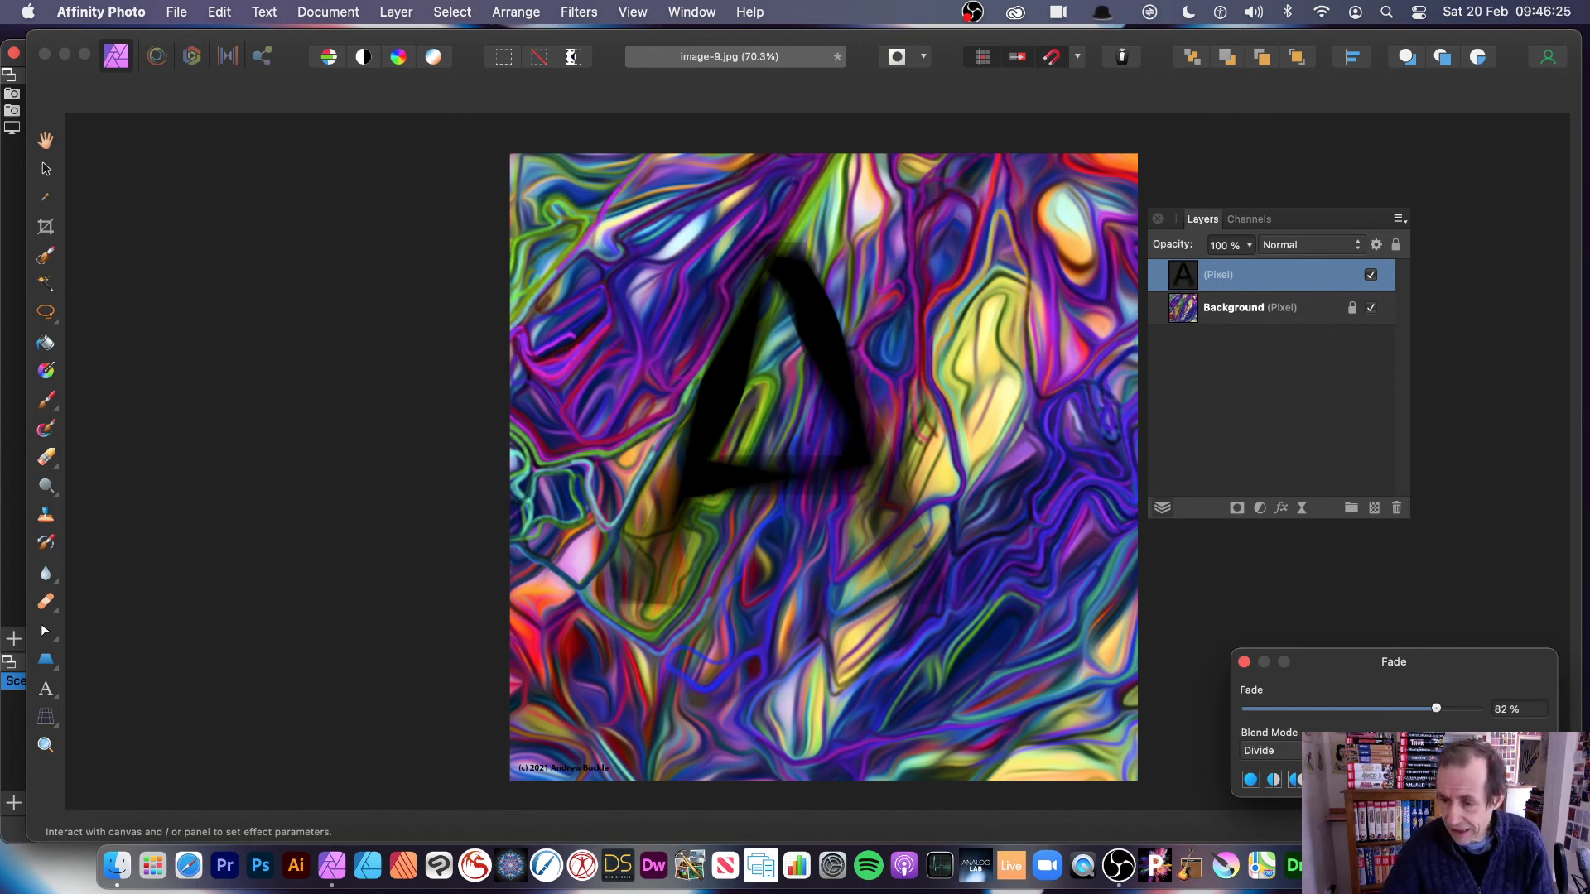
# Accept the fade, then clone the blurred A to the upper left and across the canvas.
pyautogui.press('v')
pyautogui.moveTo(808, 355)
pyautogui.mouseDown()
pyautogui.moveTo(731, 243)
pyautogui.moveTo(762, 318)
pyautogui.moveTo(930, 424)
pyautogui.mouseUp()
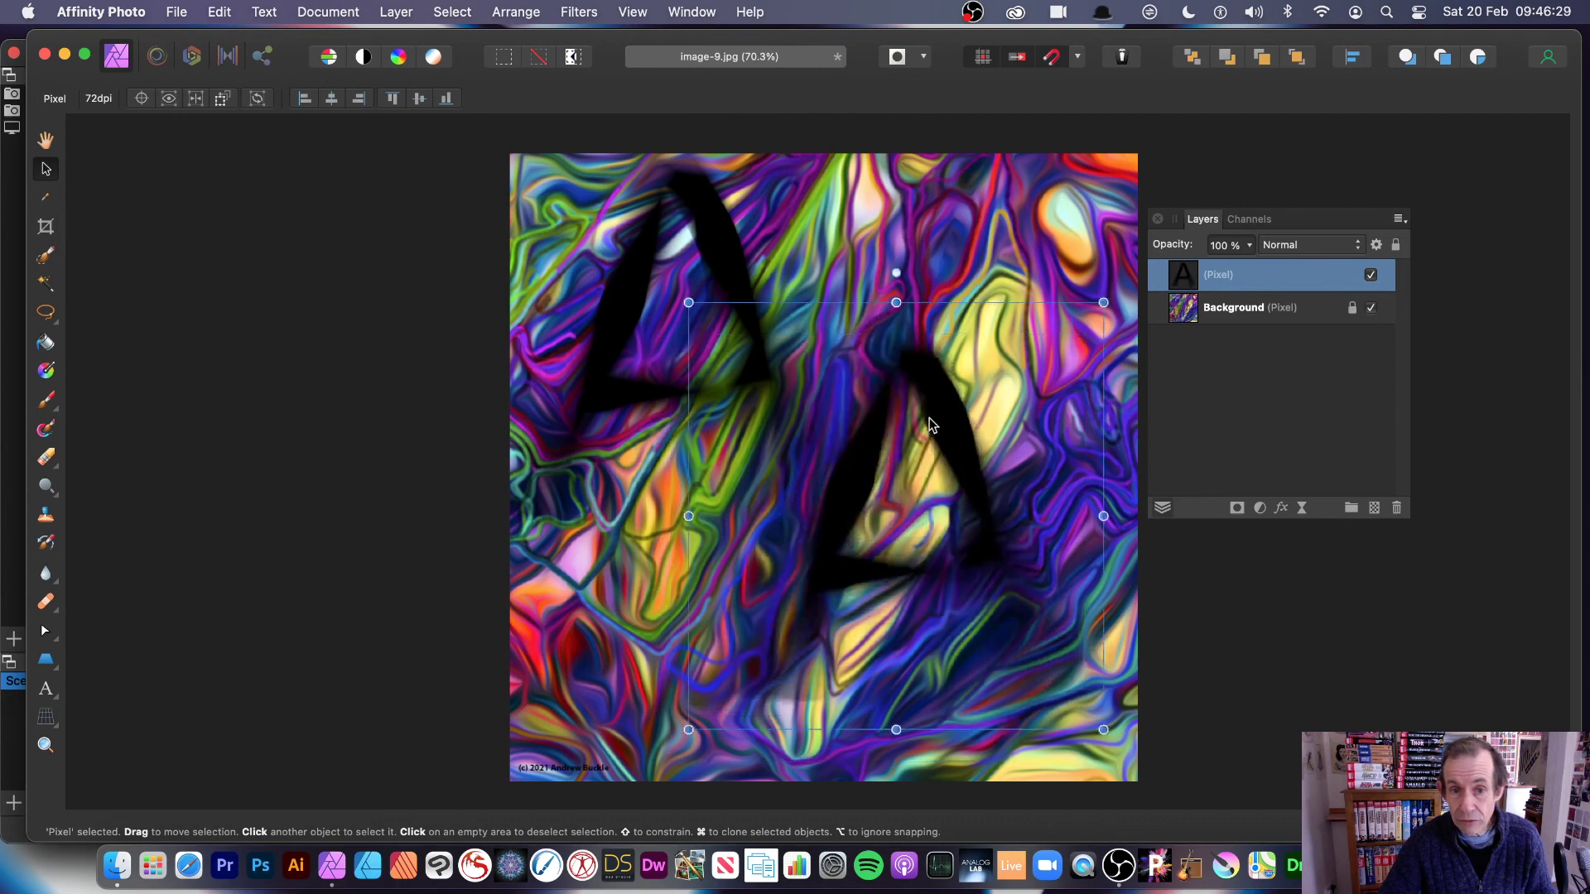
pyautogui.moveTo(849, 360)
pyautogui.mouseDown()
pyautogui.moveTo(1016, 237)
pyautogui.moveTo(753, 498)
pyautogui.moveTo(713, 494)
pyautogui.mouseUp()
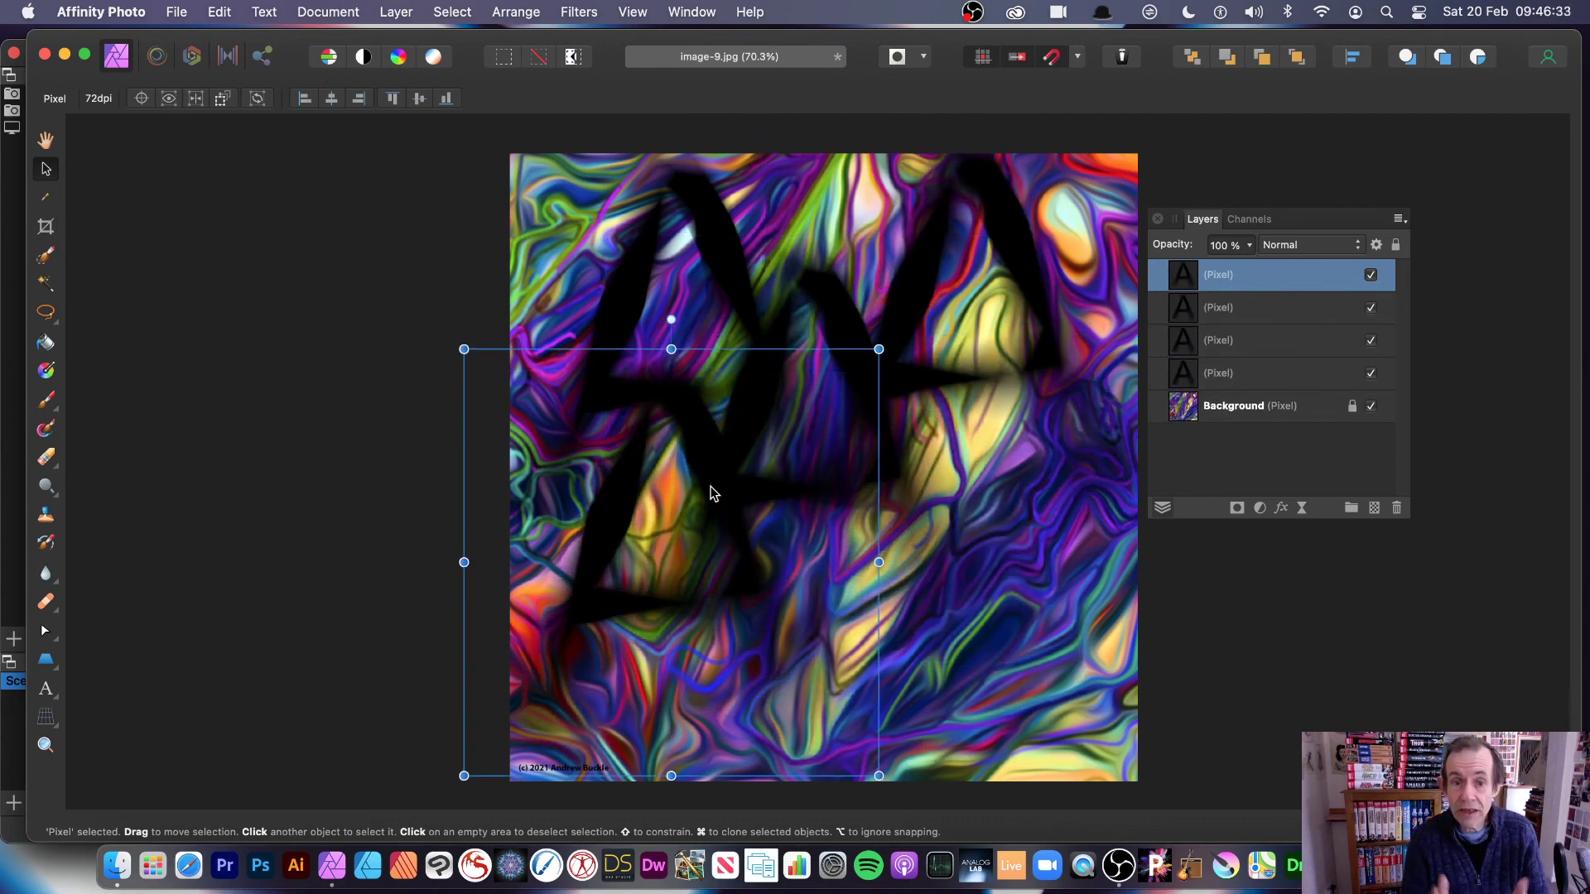